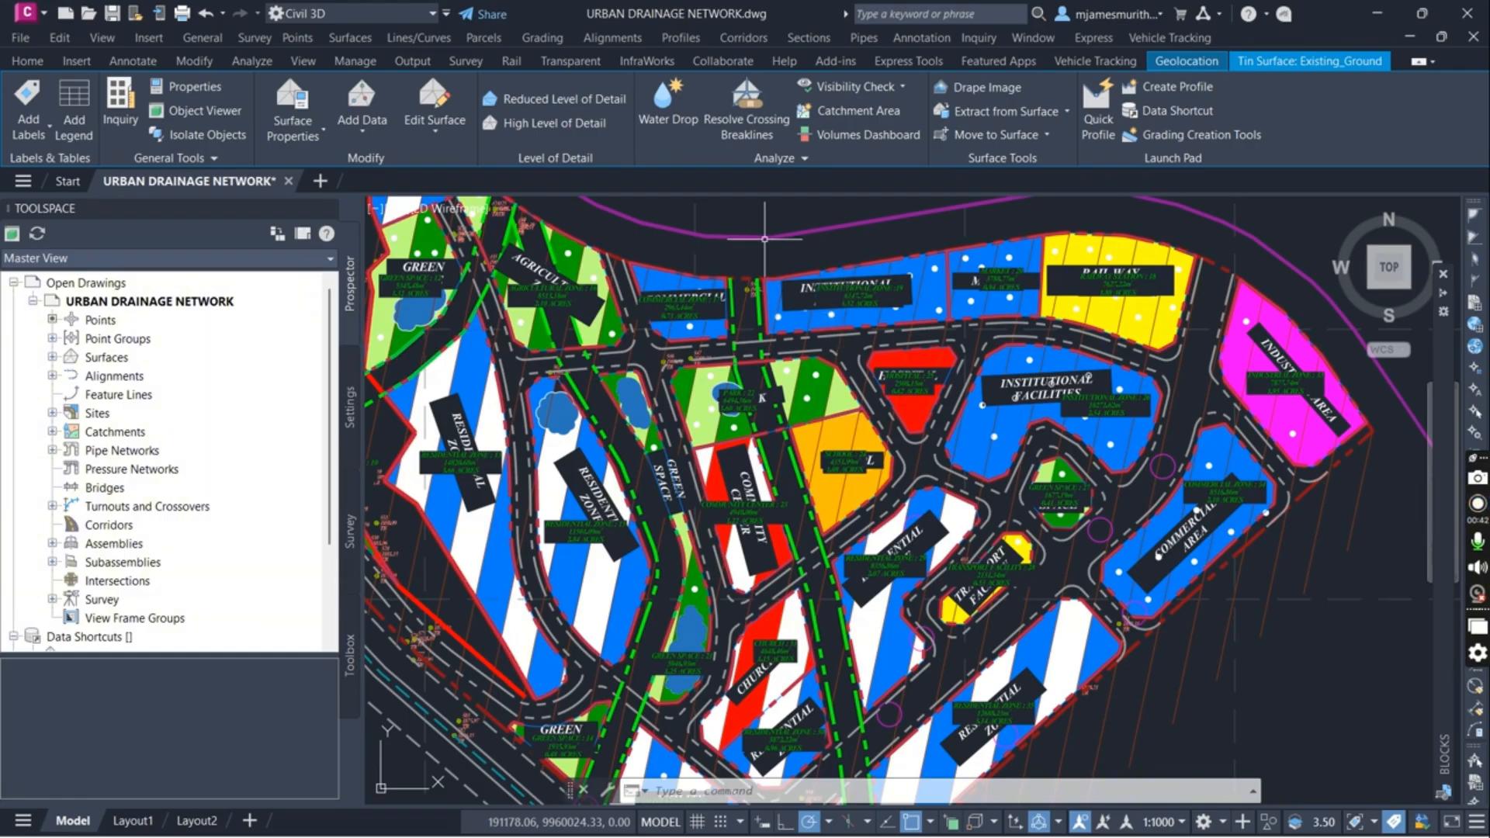
Examine the overall layout of land-use zones, roads and swales in the urban drainage drawing
{"action": "scroll", "coordinate": [764, 242], "scroll_direction": "down", "scroll_amount": 2}
{"action": "scroll", "coordinate": [723, 456], "scroll_direction": "up", "scroll_amount": 2}
{"action": "scroll", "coordinate": [721, 454], "scroll_direction": "down", "scroll_amount": 2}
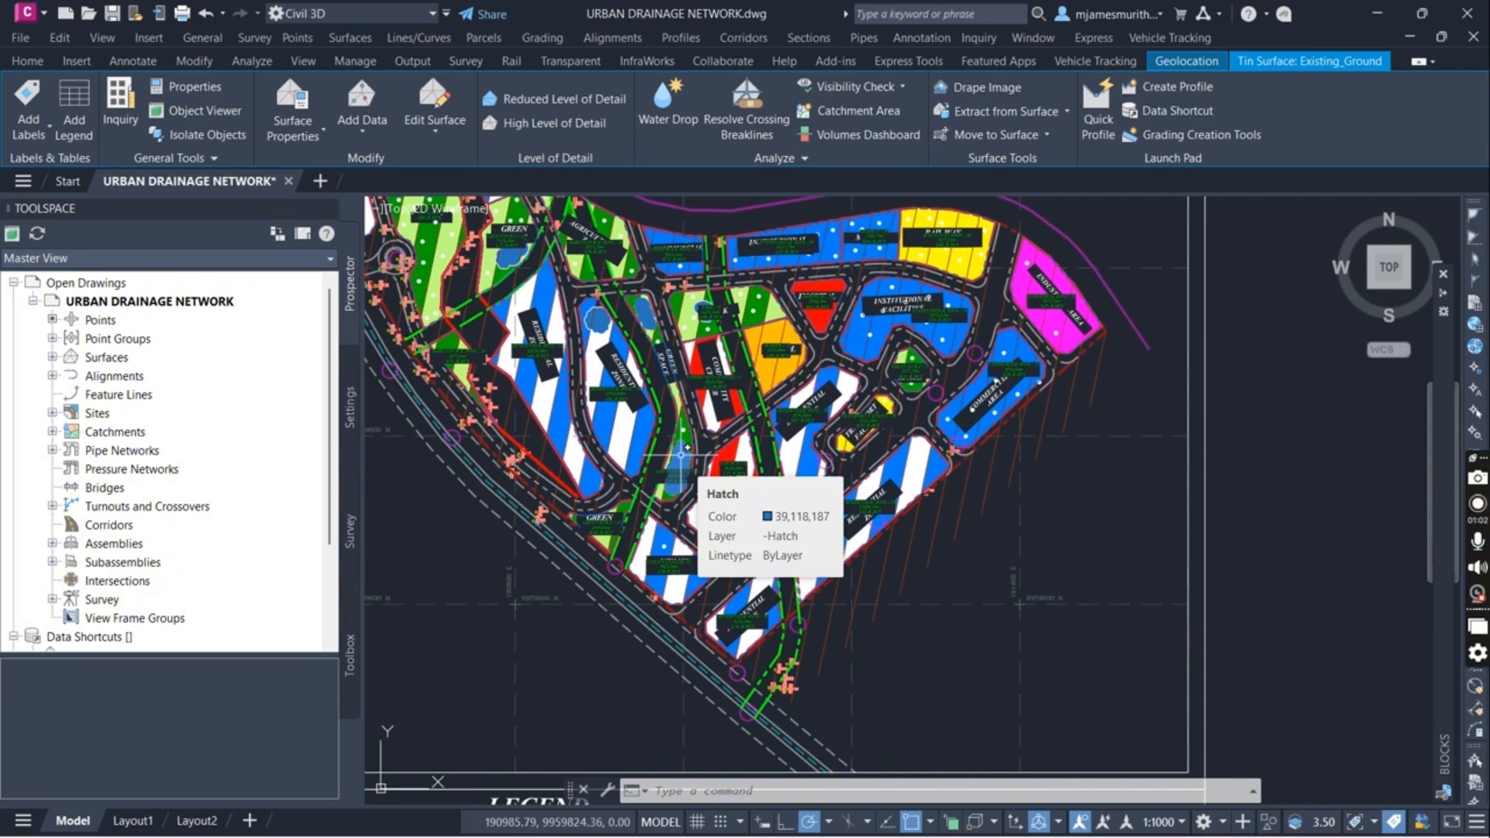
{"action": "scroll", "coordinate": [848, 353], "scroll_direction": "up", "scroll_amount": 1}
{"action": "scroll", "coordinate": [772, 413], "scroll_direction": "down", "scroll_amount": 1}
{"action": "scroll", "coordinate": [571, 305], "scroll_direction": "up", "scroll_amount": 1}
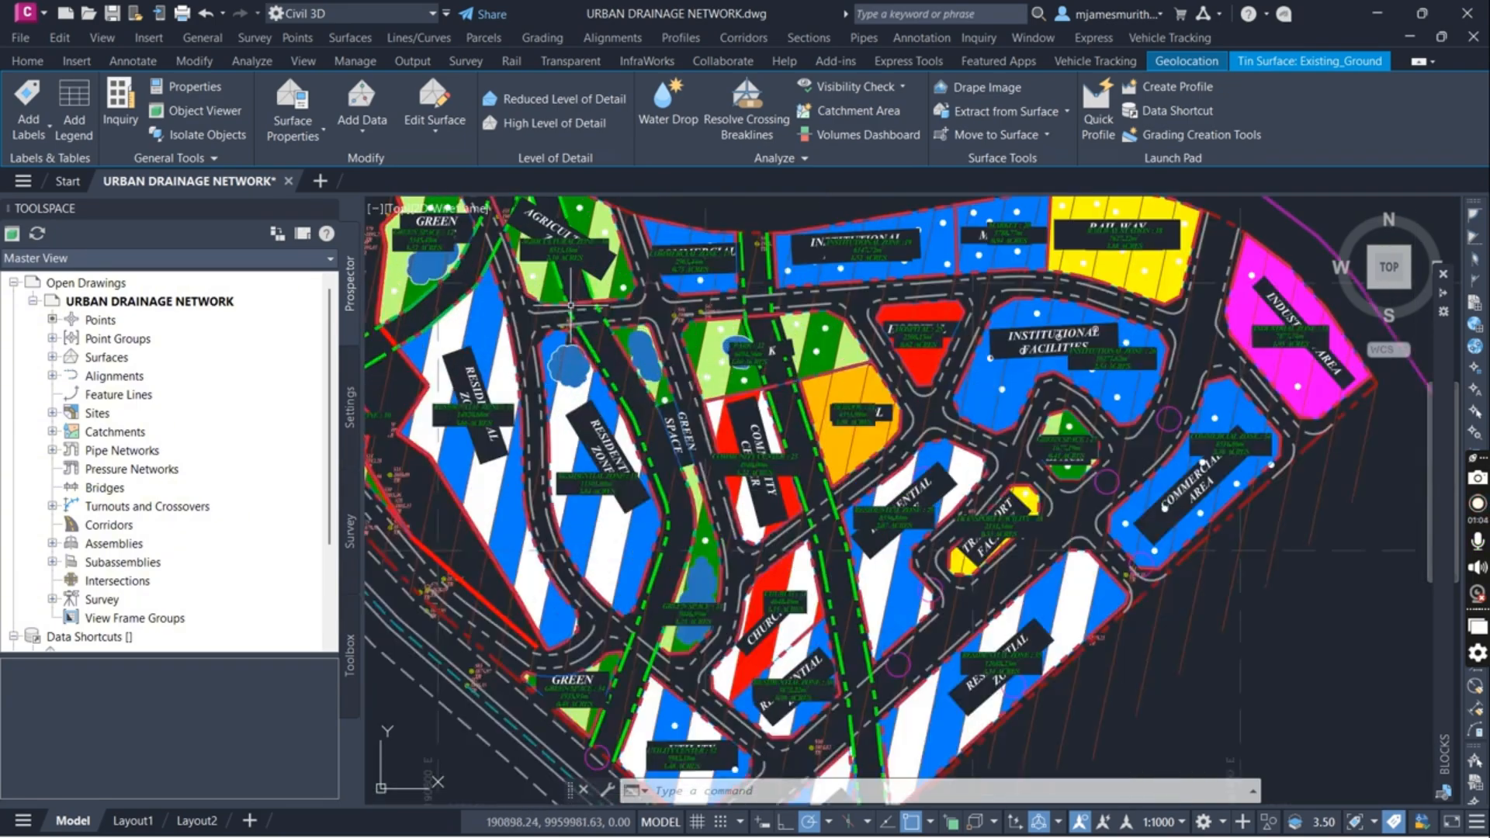
{"action": "scroll", "coordinate": [772, 237], "scroll_direction": "down", "scroll_amount": 2}
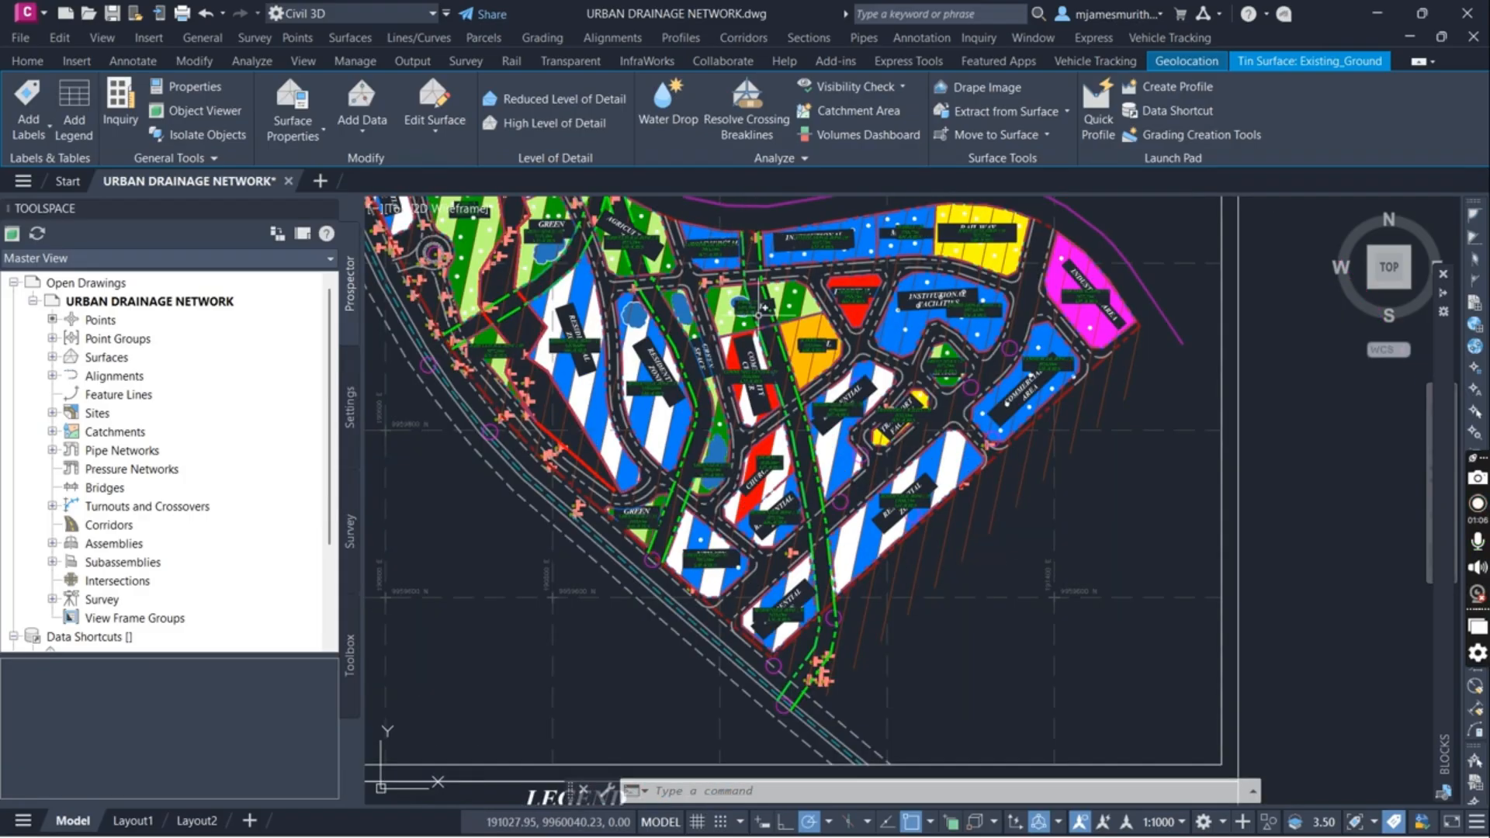
Display the Bing Aerial online map behind the drawing
{"action": "left_click", "coordinate": [1183, 62]}
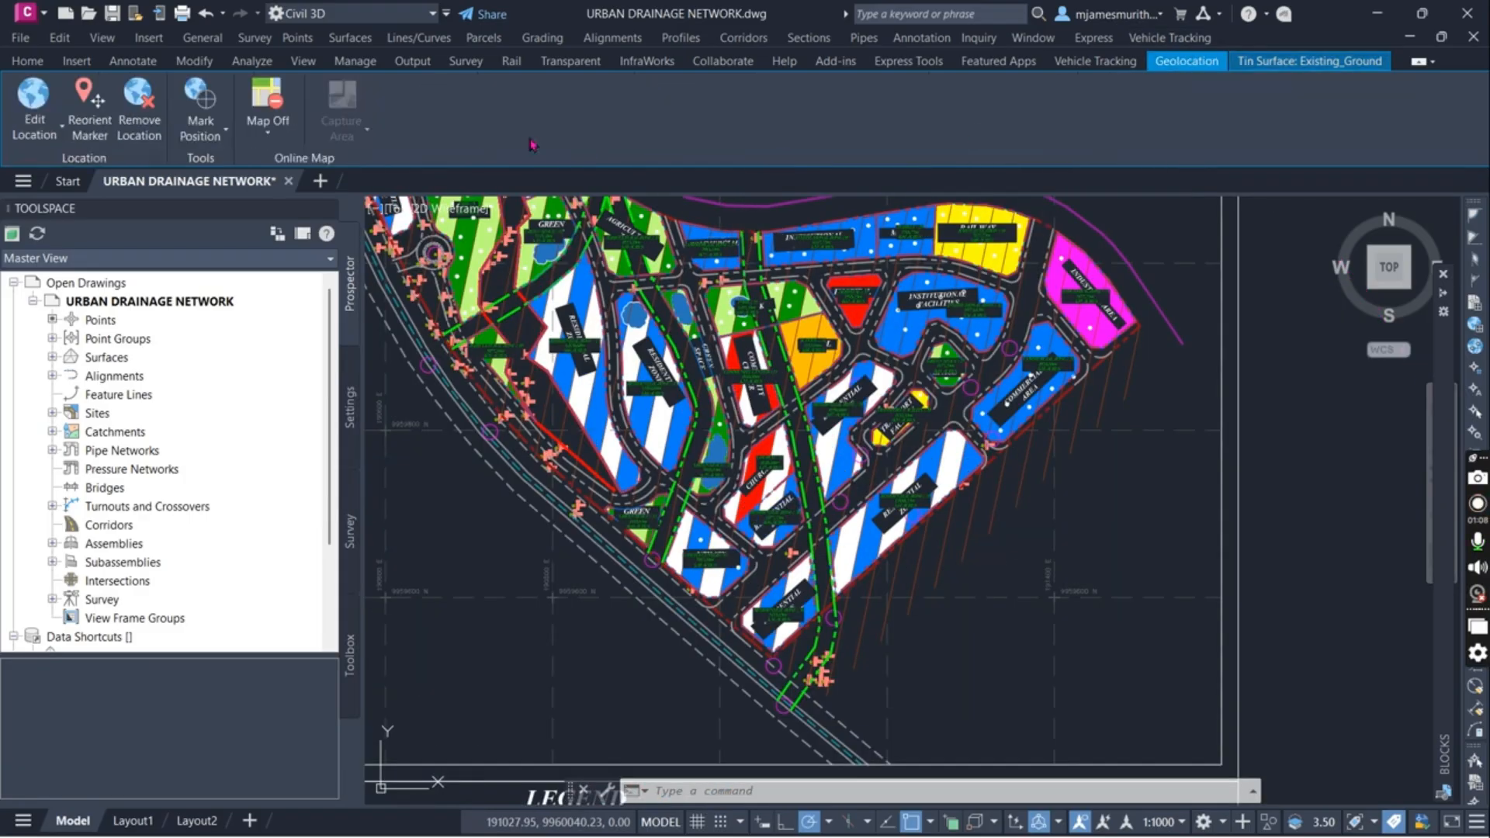
{"action": "left_click", "coordinate": [268, 131]}
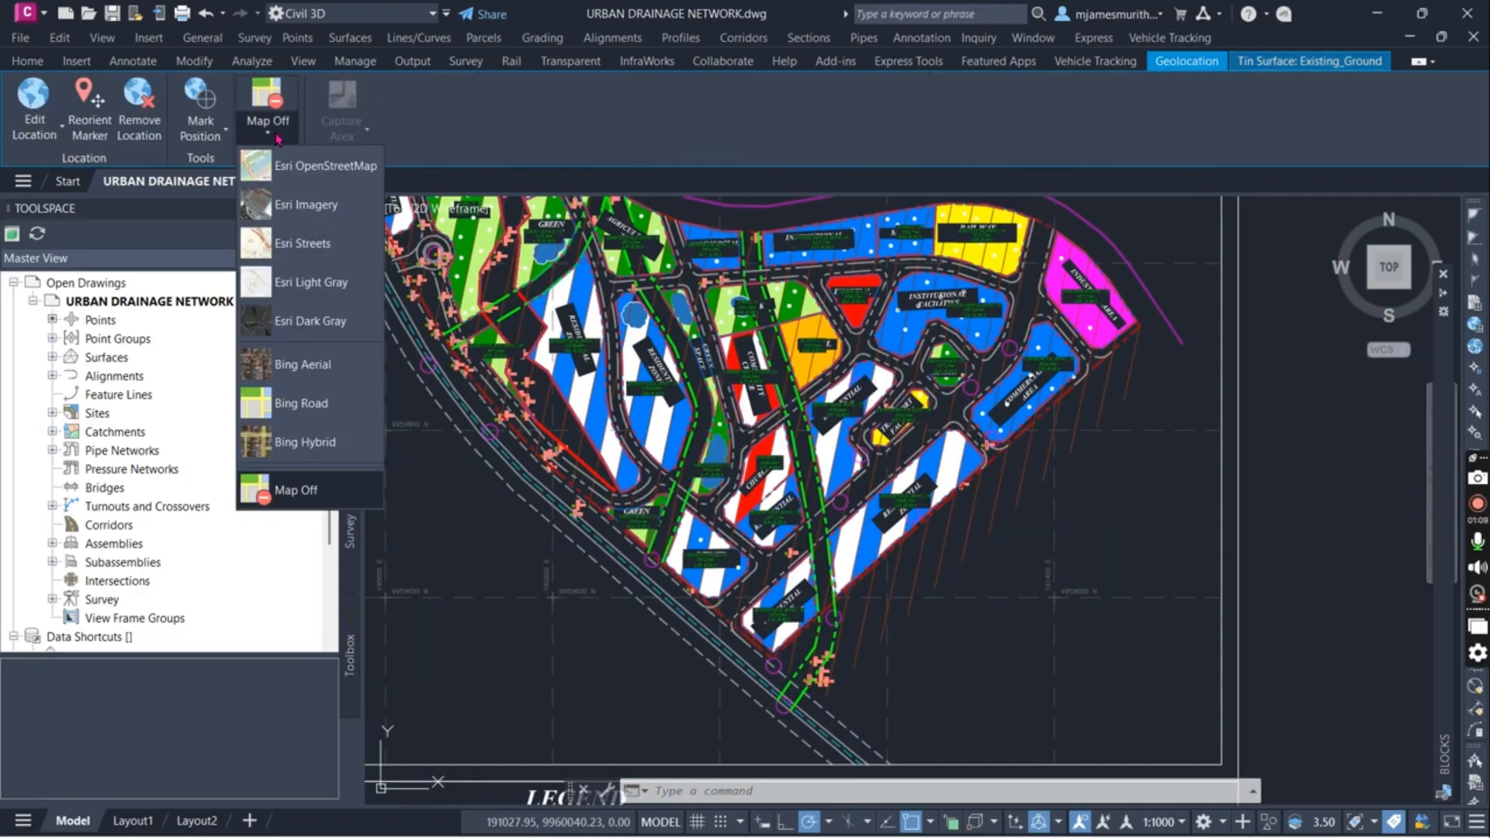
{"action": "left_click", "coordinate": [304, 370]}
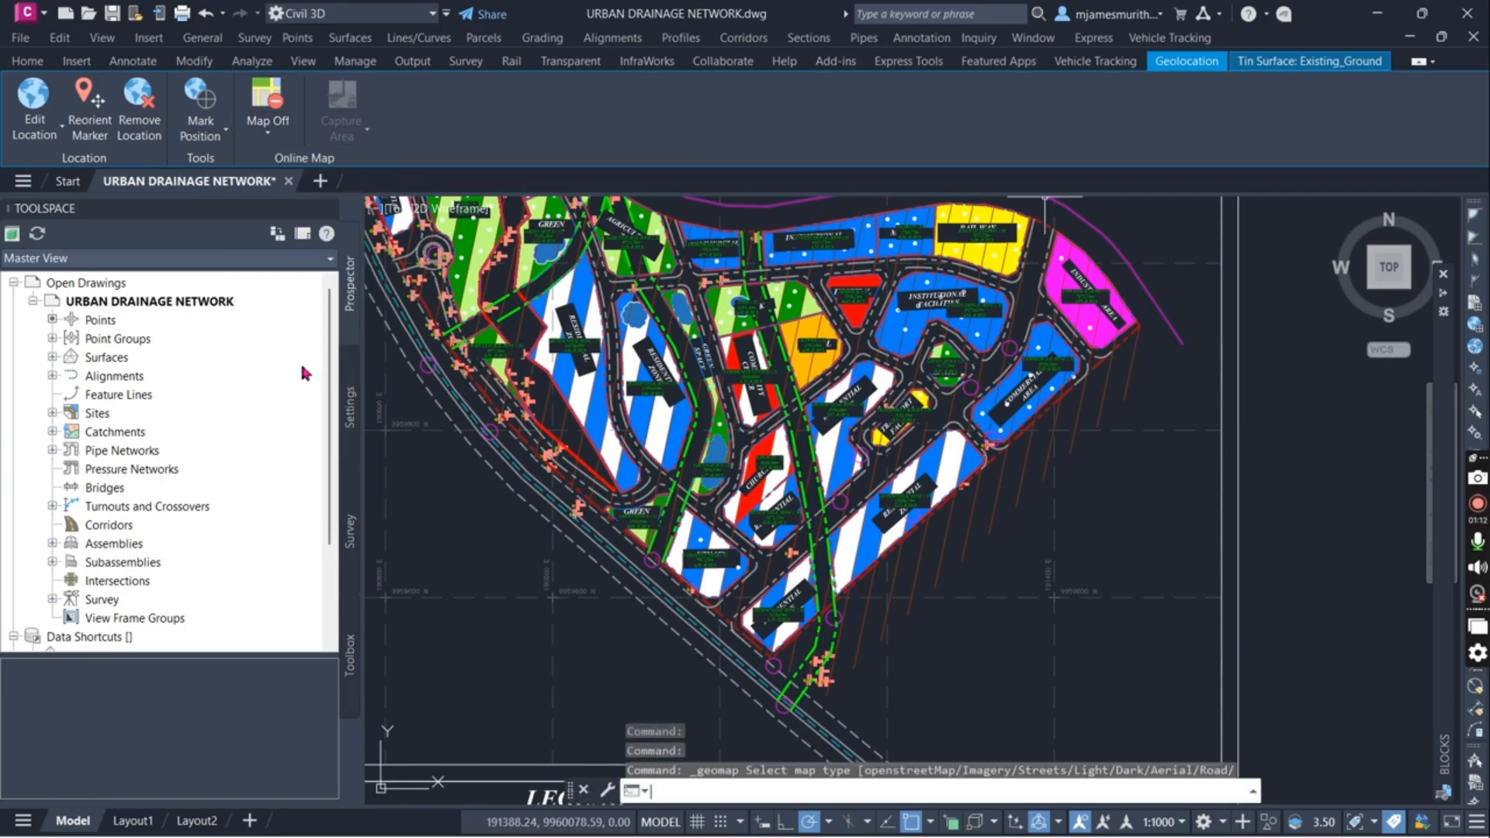
Examine the site against the aerial imagery, from the northern recreation center down to the swale outlet at the southern tip
{"action": "scroll", "coordinate": [793, 575], "scroll_direction": "down", "scroll_amount": 5}
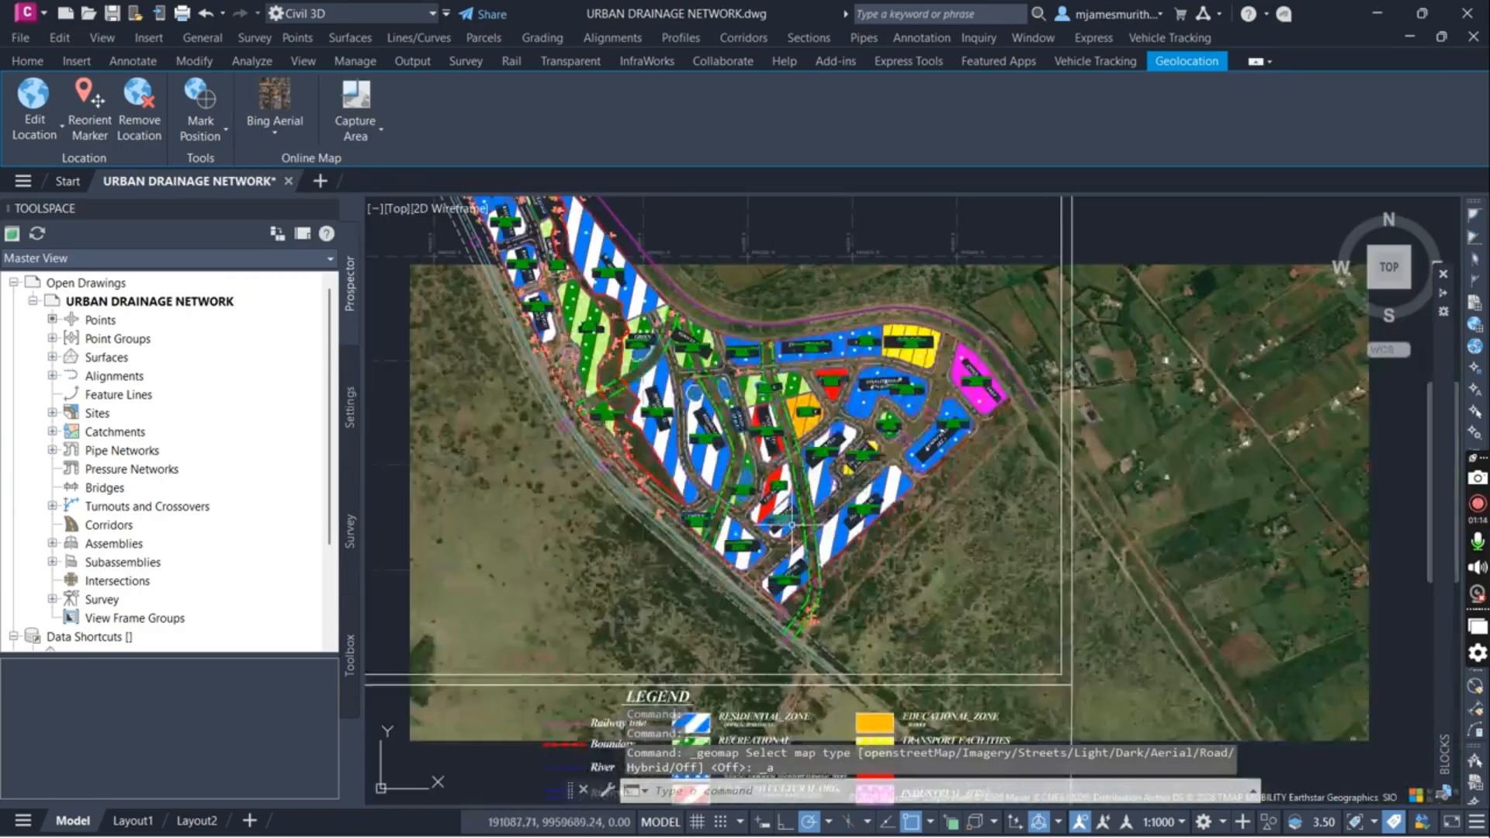
{"action": "scroll", "coordinate": [793, 574], "scroll_direction": "up", "scroll_amount": 6}
{"action": "scroll", "coordinate": [757, 399], "scroll_direction": "down", "scroll_amount": 4}
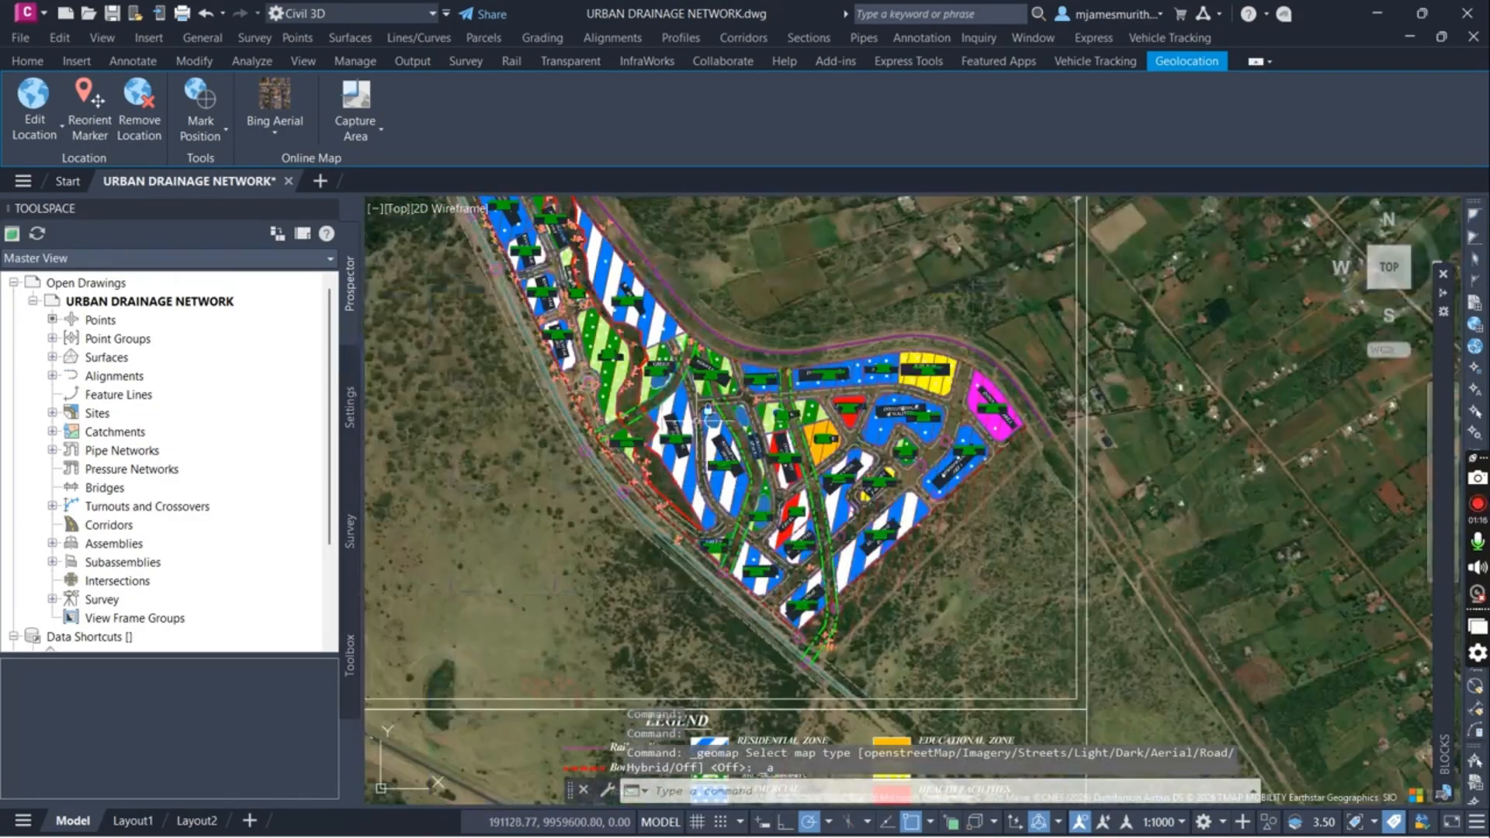
{"action": "scroll", "coordinate": [823, 496], "scroll_direction": "down", "scroll_amount": 3}
{"action": "scroll", "coordinate": [932, 317], "scroll_direction": "up", "scroll_amount": 6}
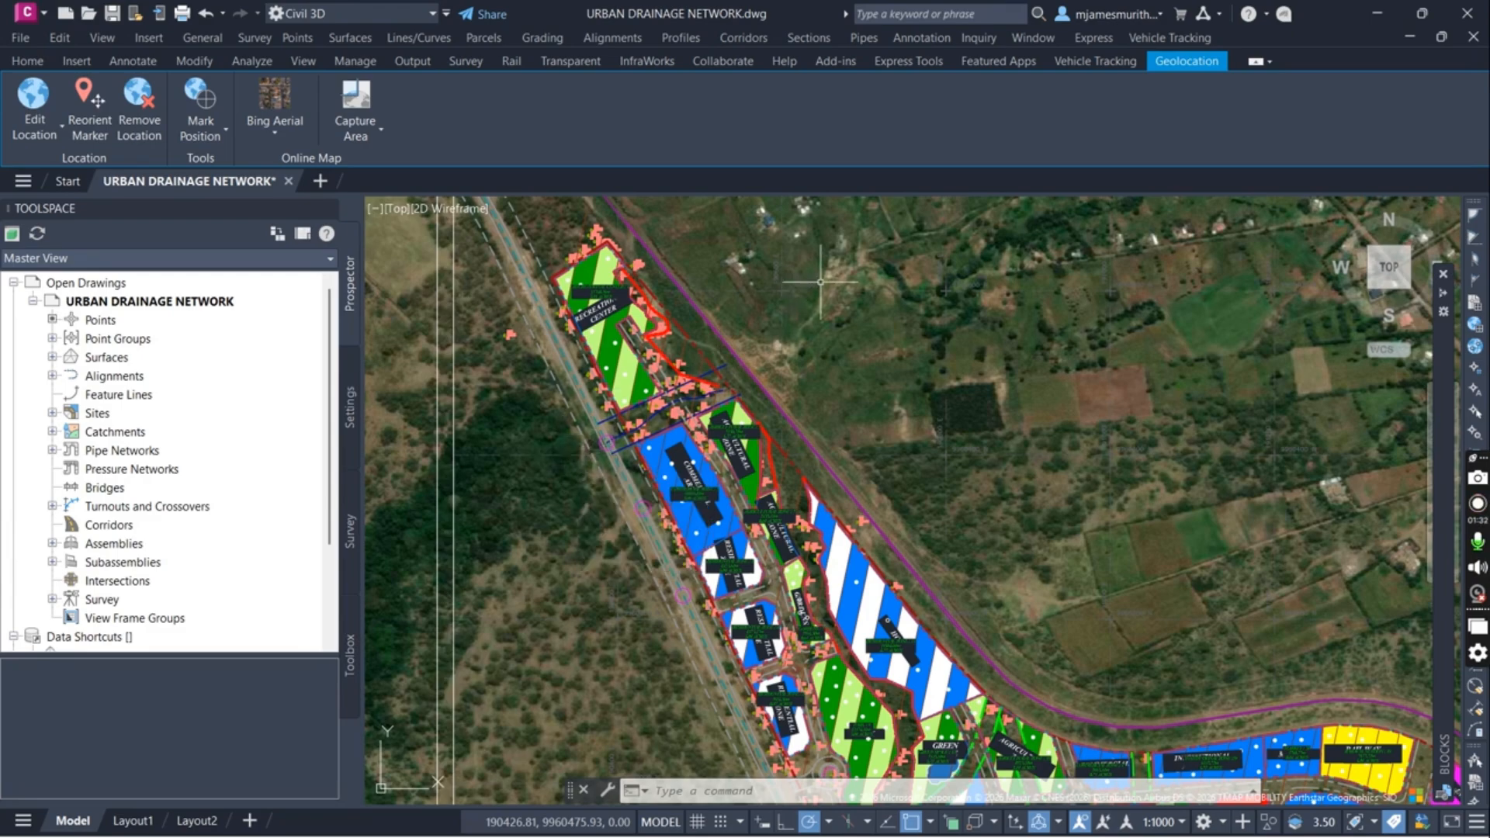
{"action": "scroll", "coordinate": [658, 426], "scroll_direction": "up", "scroll_amount": 2}
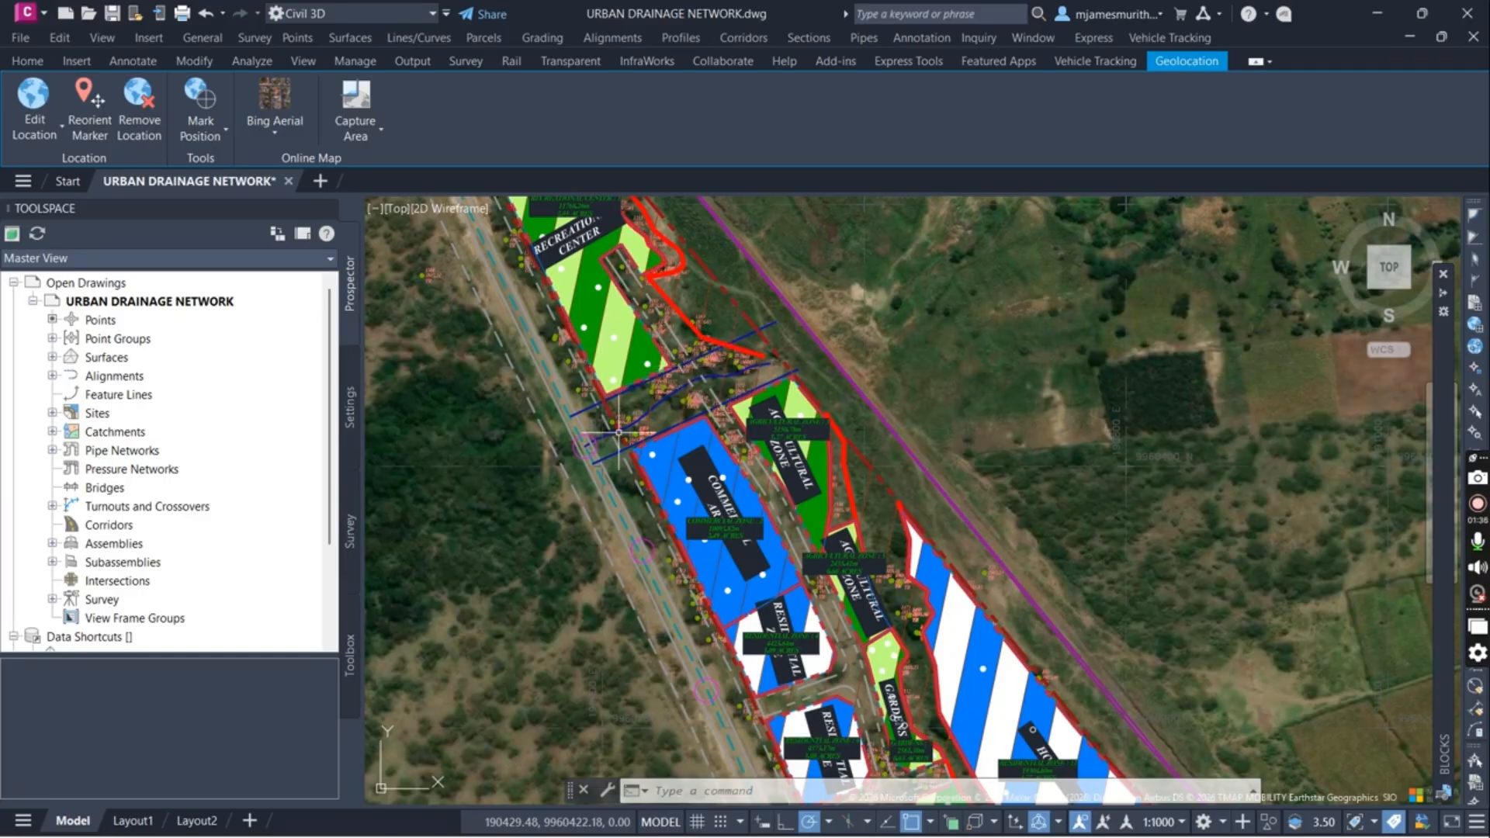
{"action": "scroll", "coordinate": [815, 324], "scroll_direction": "down", "scroll_amount": 2}
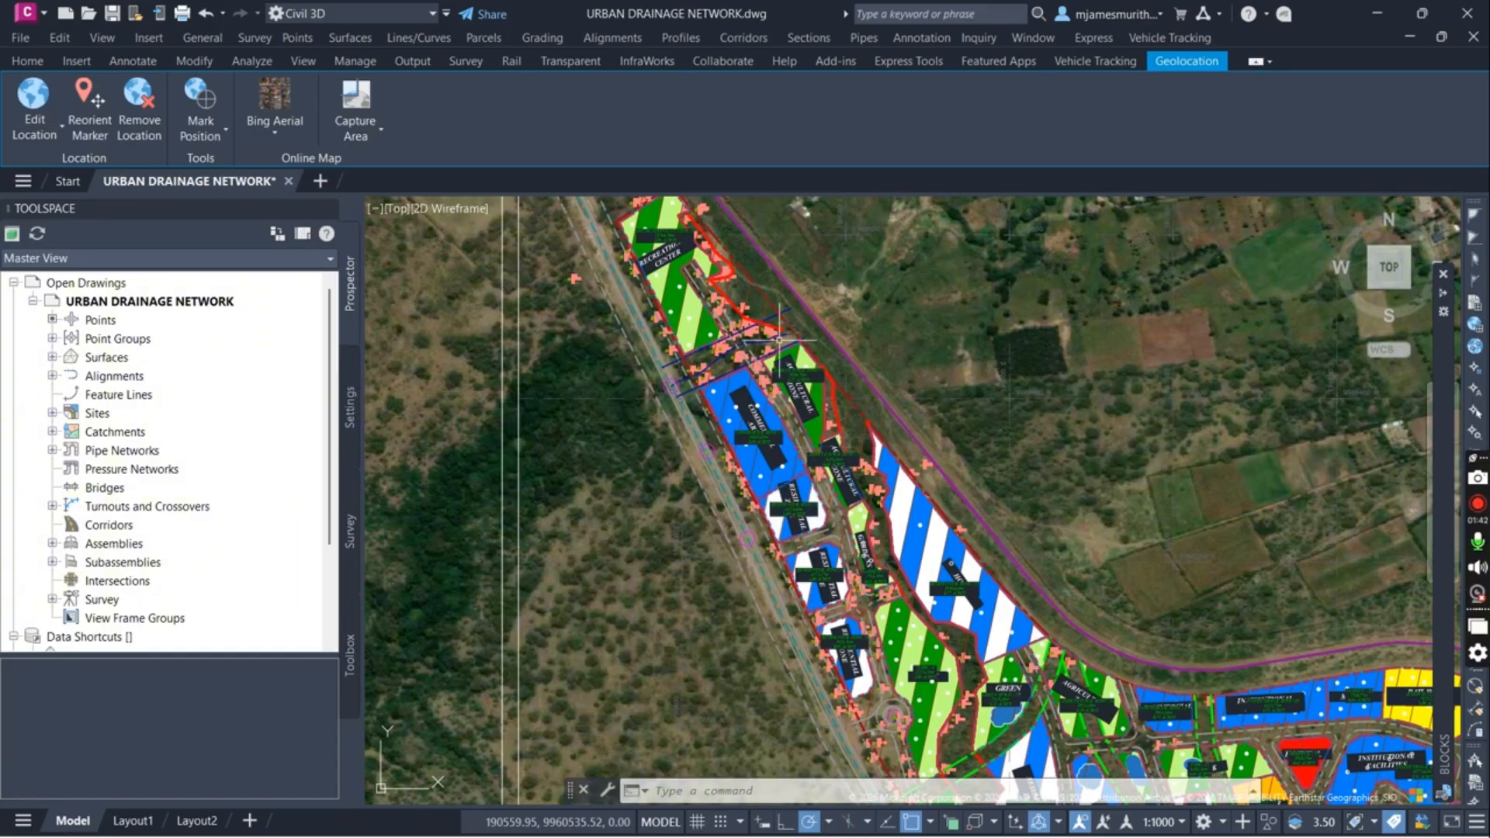
{"action": "scroll", "coordinate": [613, 364], "scroll_direction": "down", "scroll_amount": 2}
{"action": "scroll", "coordinate": [625, 345], "scroll_direction": "down", "scroll_amount": 2}
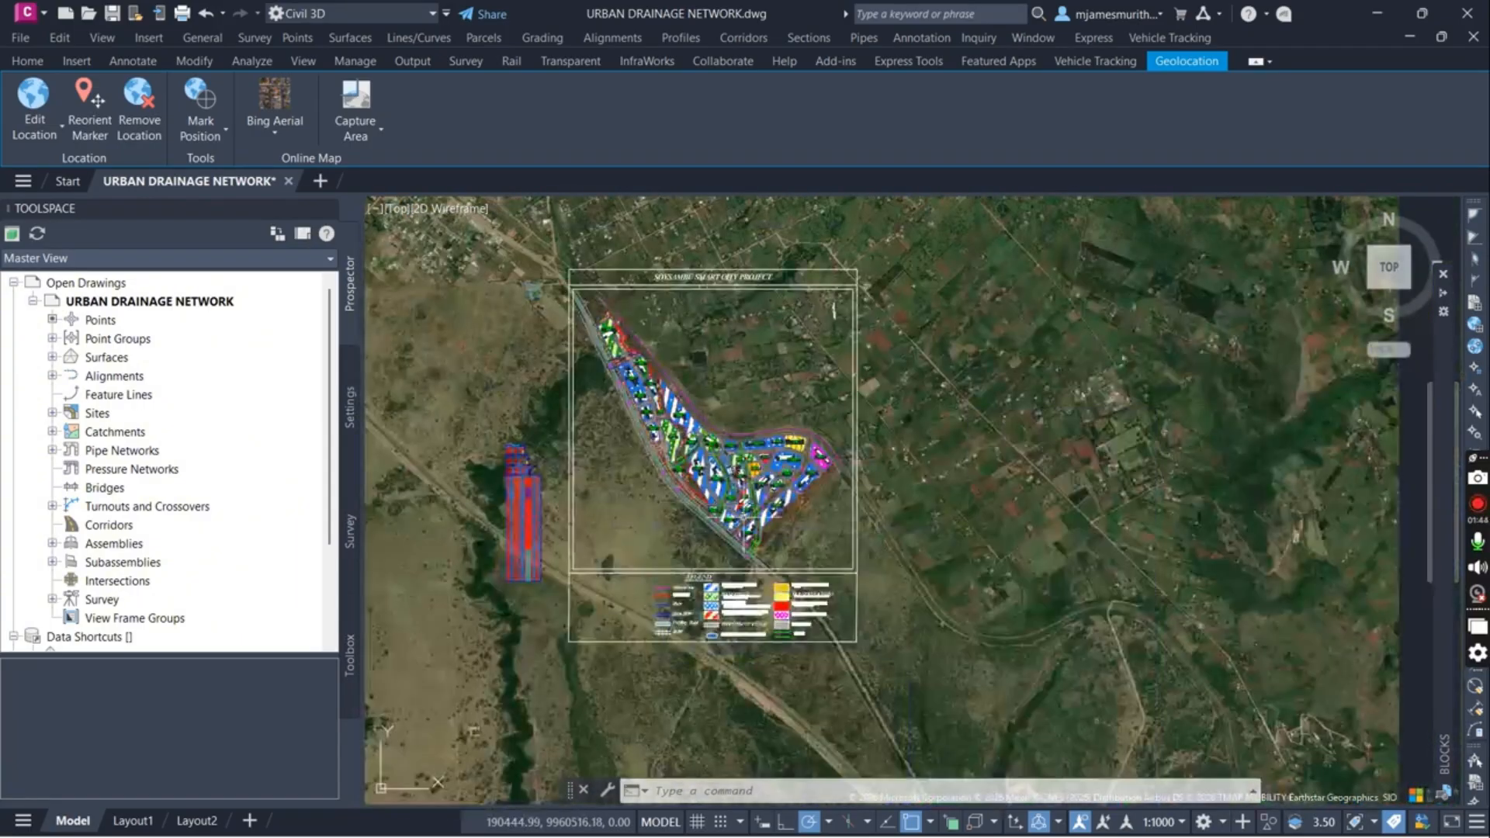
{"action": "scroll", "coordinate": [742, 518], "scroll_direction": "up", "scroll_amount": 2}
{"action": "middle_click_drag", "start_coordinate": [773, 549], "coordinate": [734, 463]}
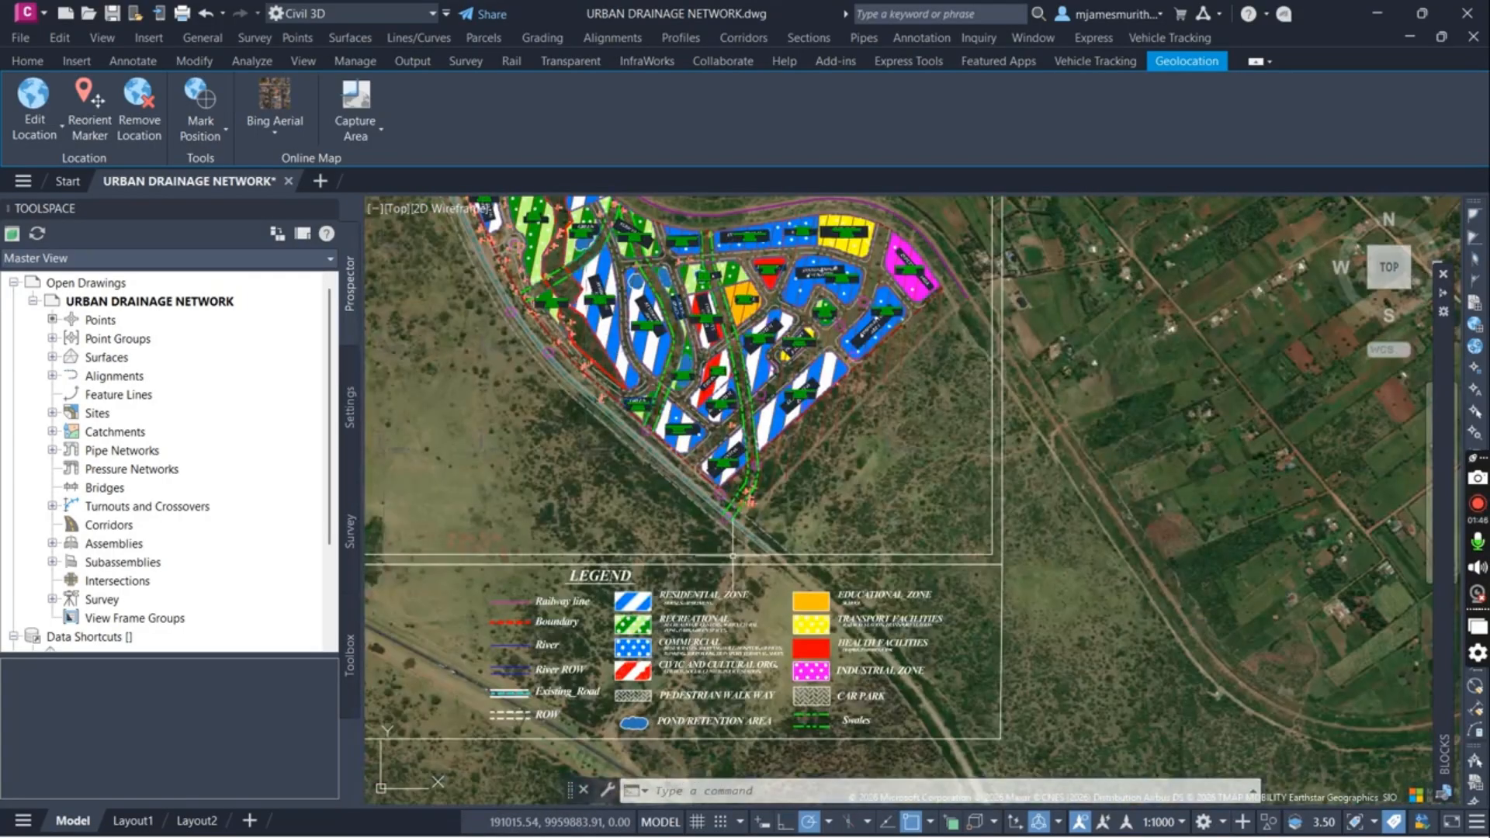
{"action": "scroll", "coordinate": [742, 437], "scroll_direction": "down", "scroll_amount": 2}
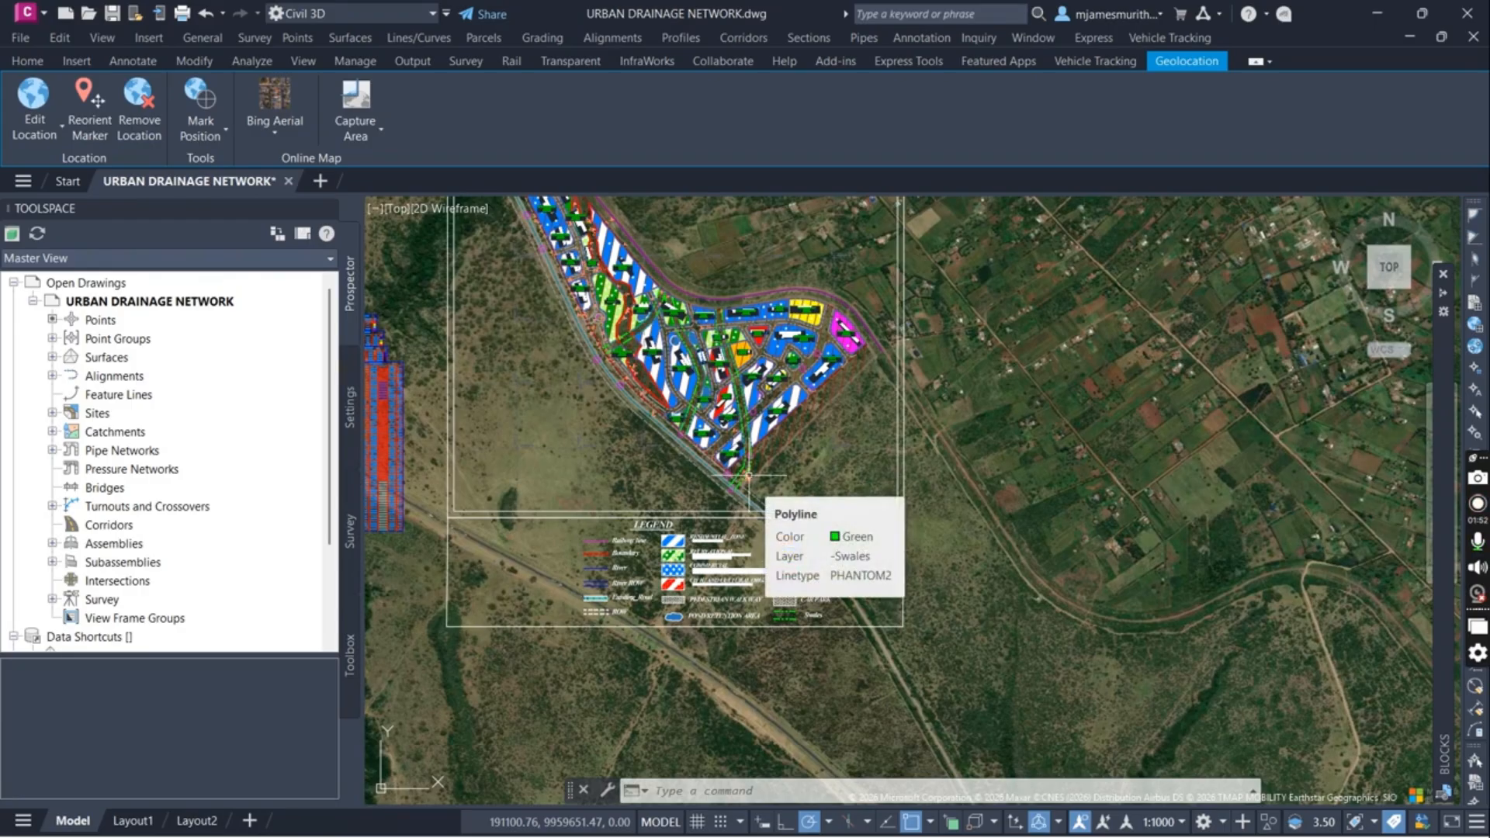
{"action": "scroll", "coordinate": [722, 359], "scroll_direction": "up", "scroll_amount": 2}
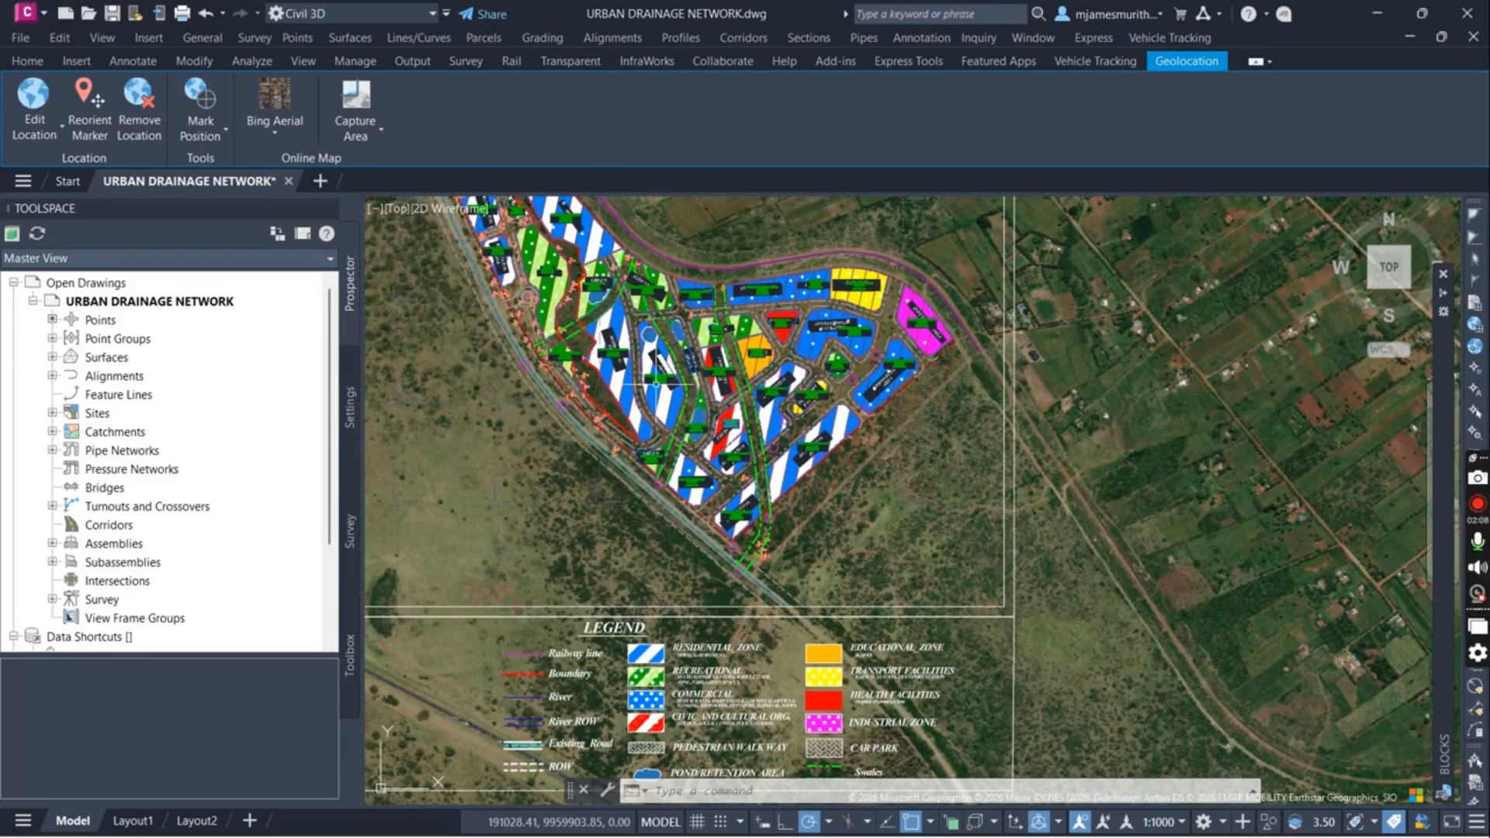
Turn off the online map behind the drawing
{"action": "left_click", "coordinate": [275, 121]}
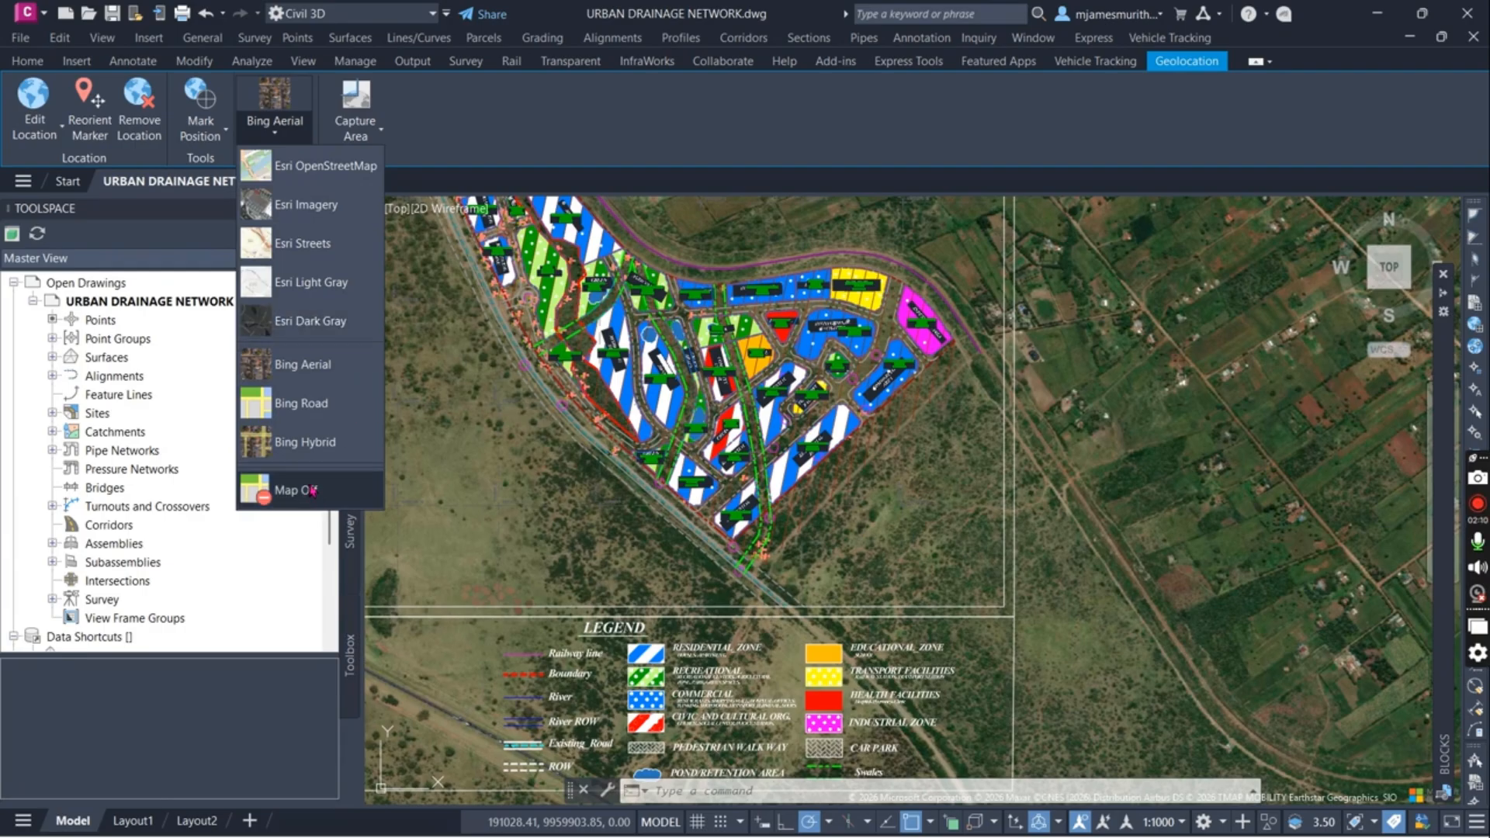
{"action": "left_click", "coordinate": [295, 490]}
{"action": "scroll", "coordinate": [745, 497], "scroll_direction": "down", "scroll_amount": 5}
{"action": "scroll", "coordinate": [772, 487], "scroll_direction": "up", "scroll_amount": 8}
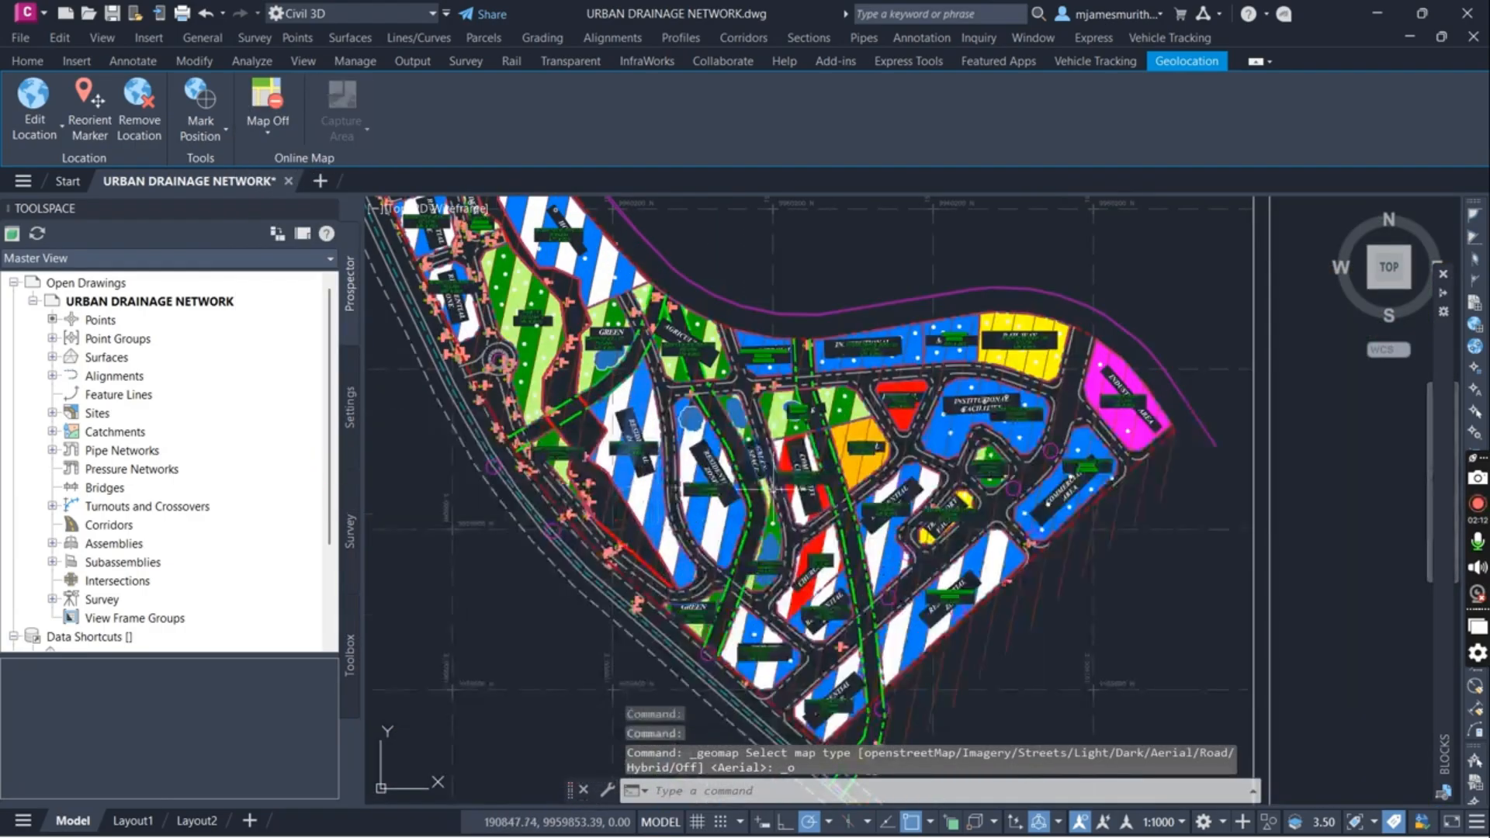
Examine the names and areas of the institutional, industrial and commercial parcels in the eastern part of the plan
{"action": "scroll", "coordinate": [760, 466], "scroll_direction": "up", "scroll_amount": 4}
{"action": "scroll", "coordinate": [745, 442], "scroll_direction": "down", "scroll_amount": 7}
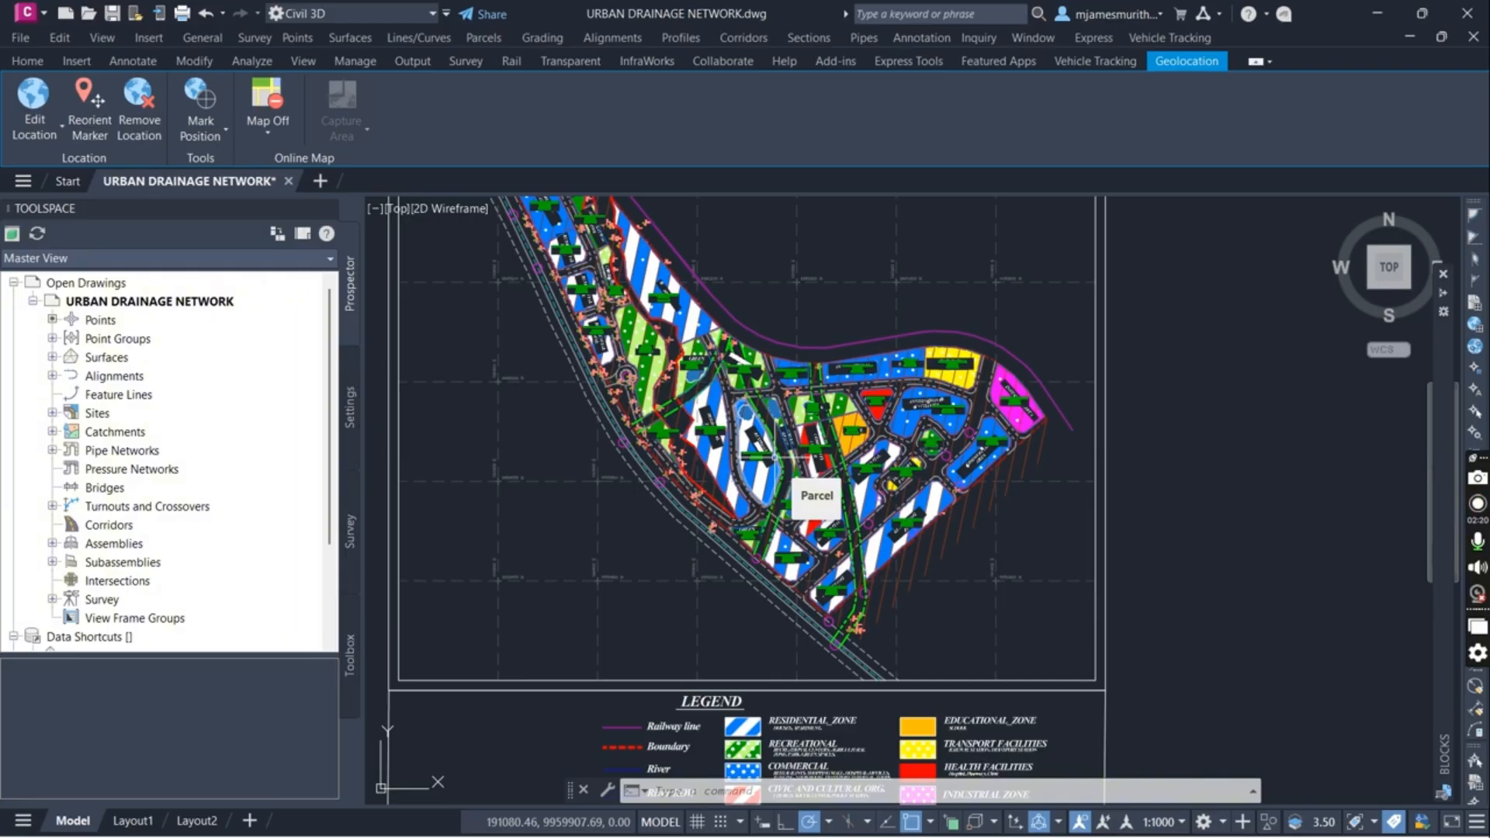
{"action": "scroll", "coordinate": [833, 435], "scroll_direction": "up", "scroll_amount": 2}
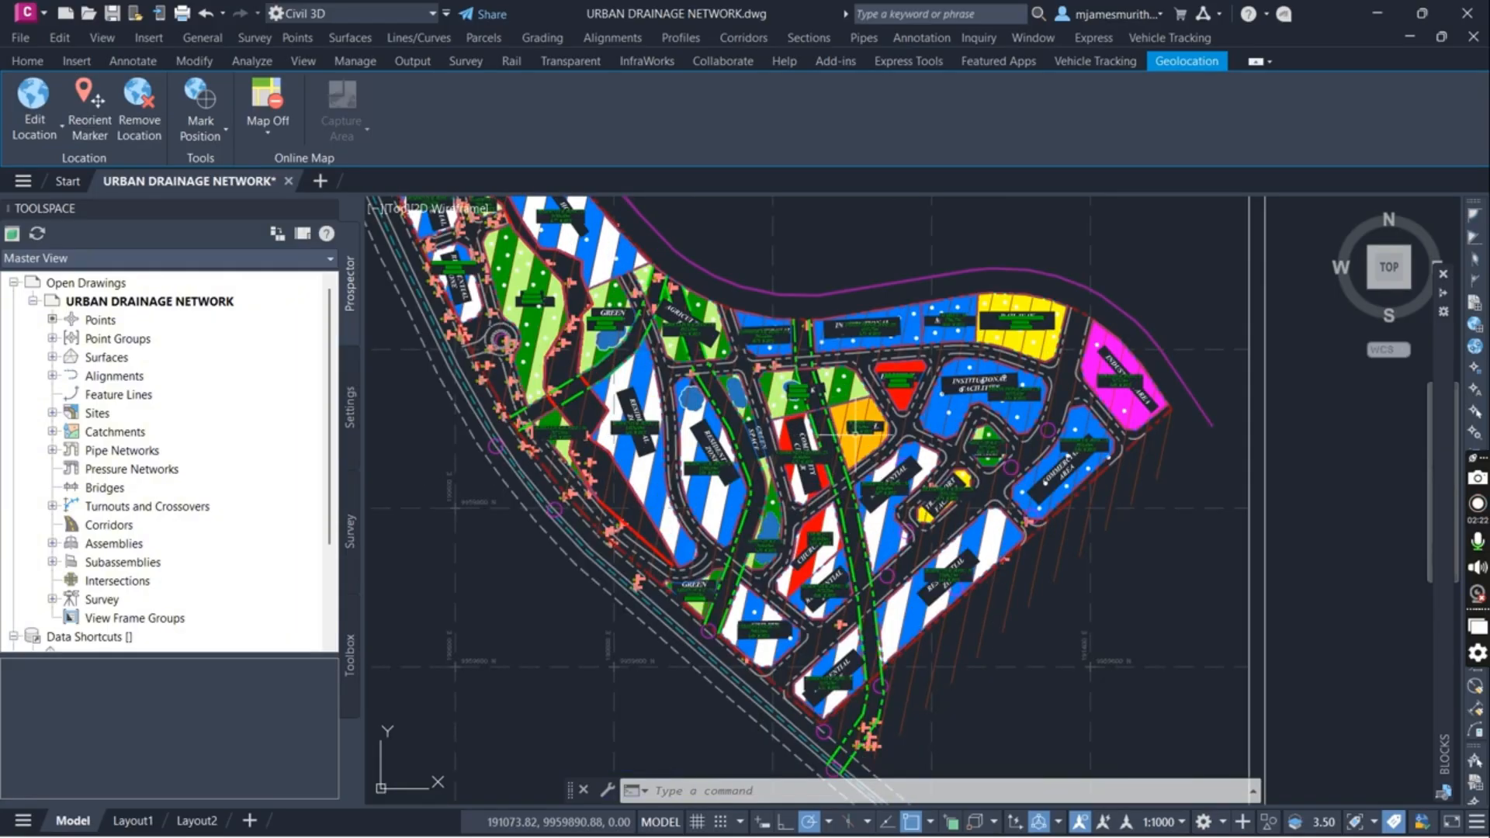
{"action": "scroll", "coordinate": [844, 434], "scroll_direction": "up", "scroll_amount": 2}
{"action": "scroll", "coordinate": [1234, 345], "scroll_direction": "up", "scroll_amount": 2}
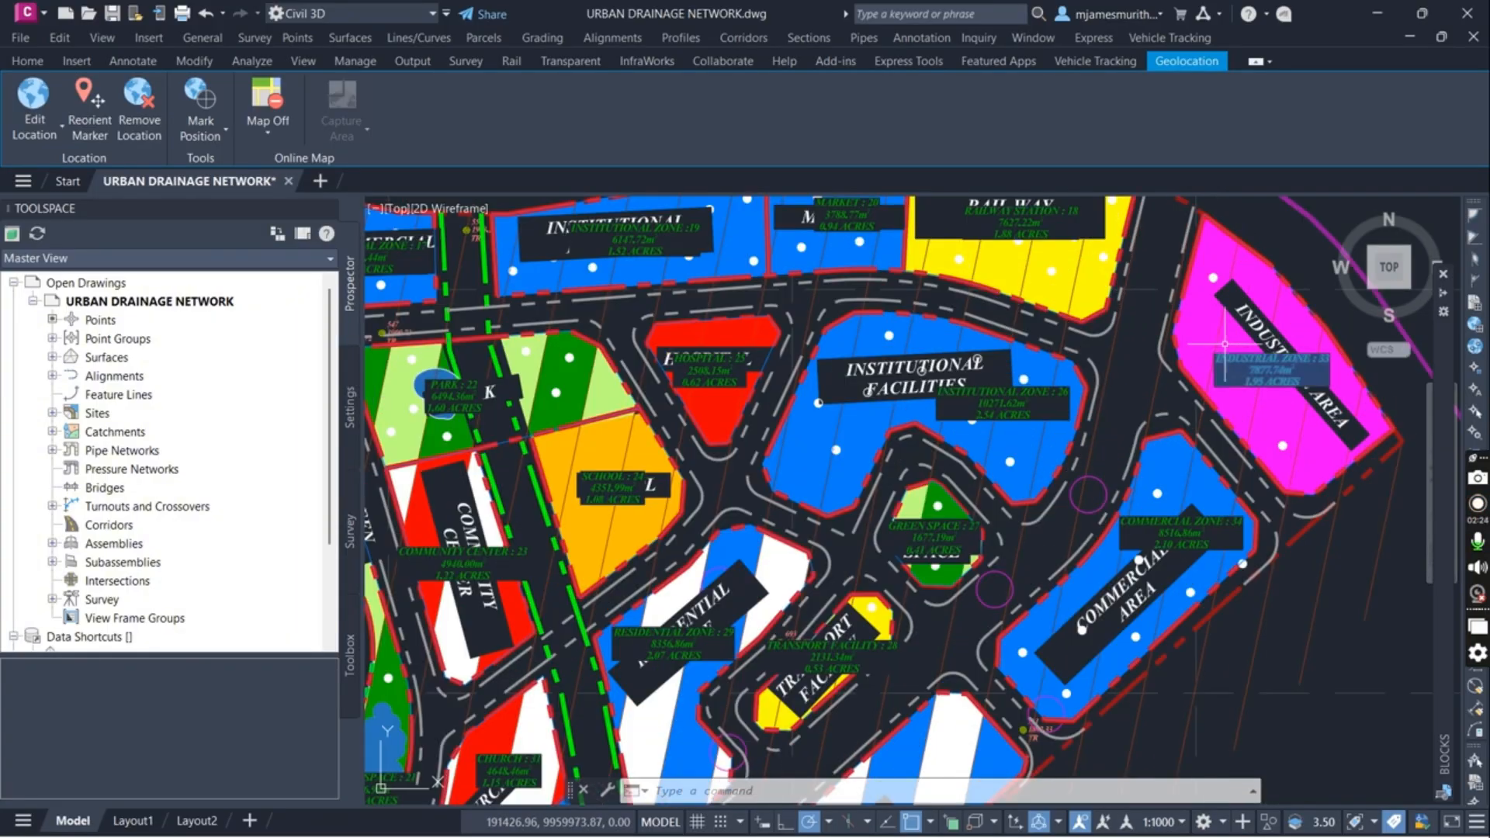
{"action": "scroll", "coordinate": [1127, 371], "scroll_direction": "down", "scroll_amount": 3}
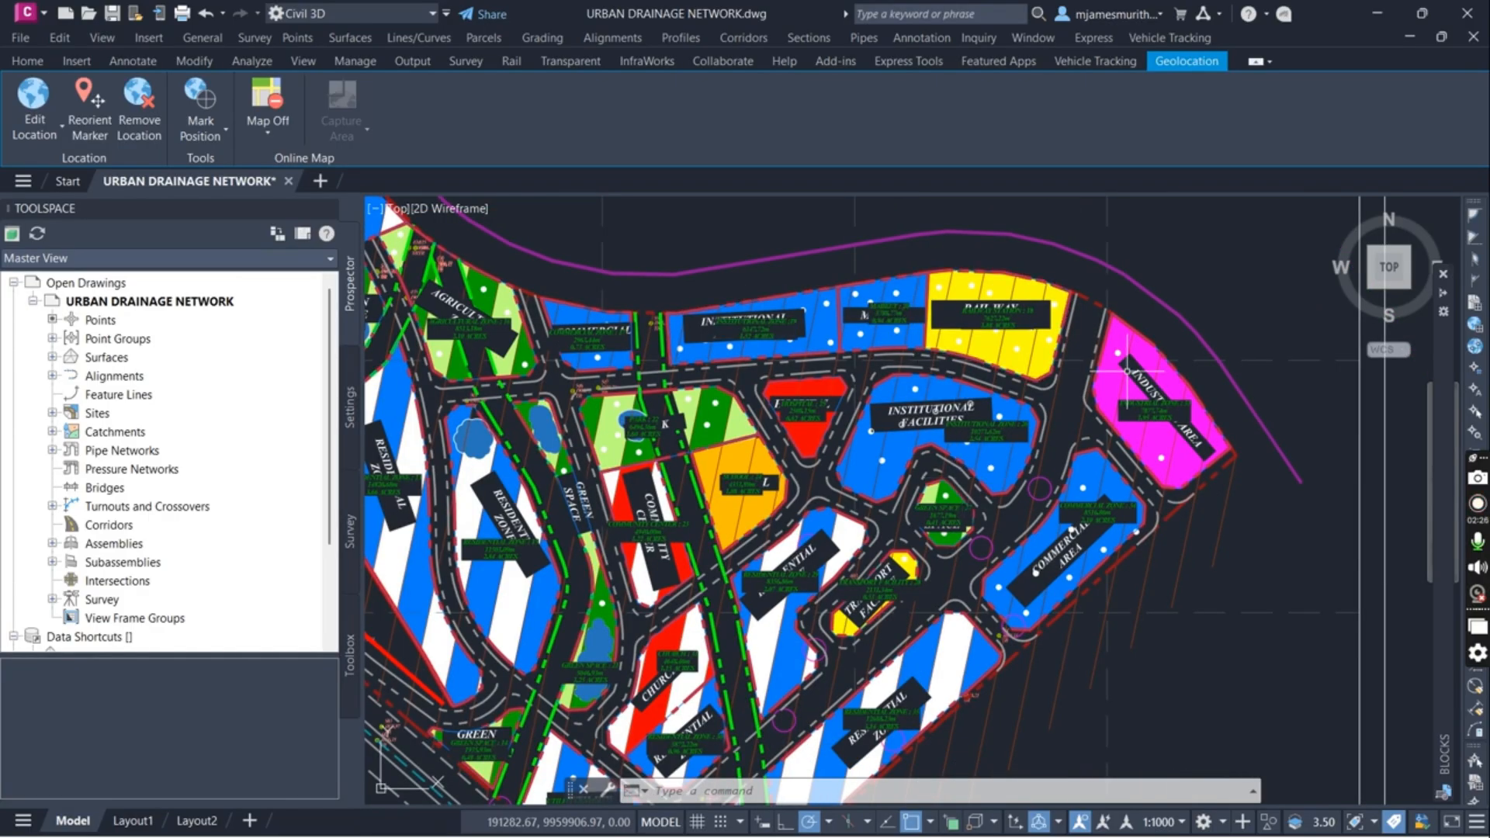
{"action": "scroll", "coordinate": [1029, 462], "scroll_direction": "up", "scroll_amount": 2}
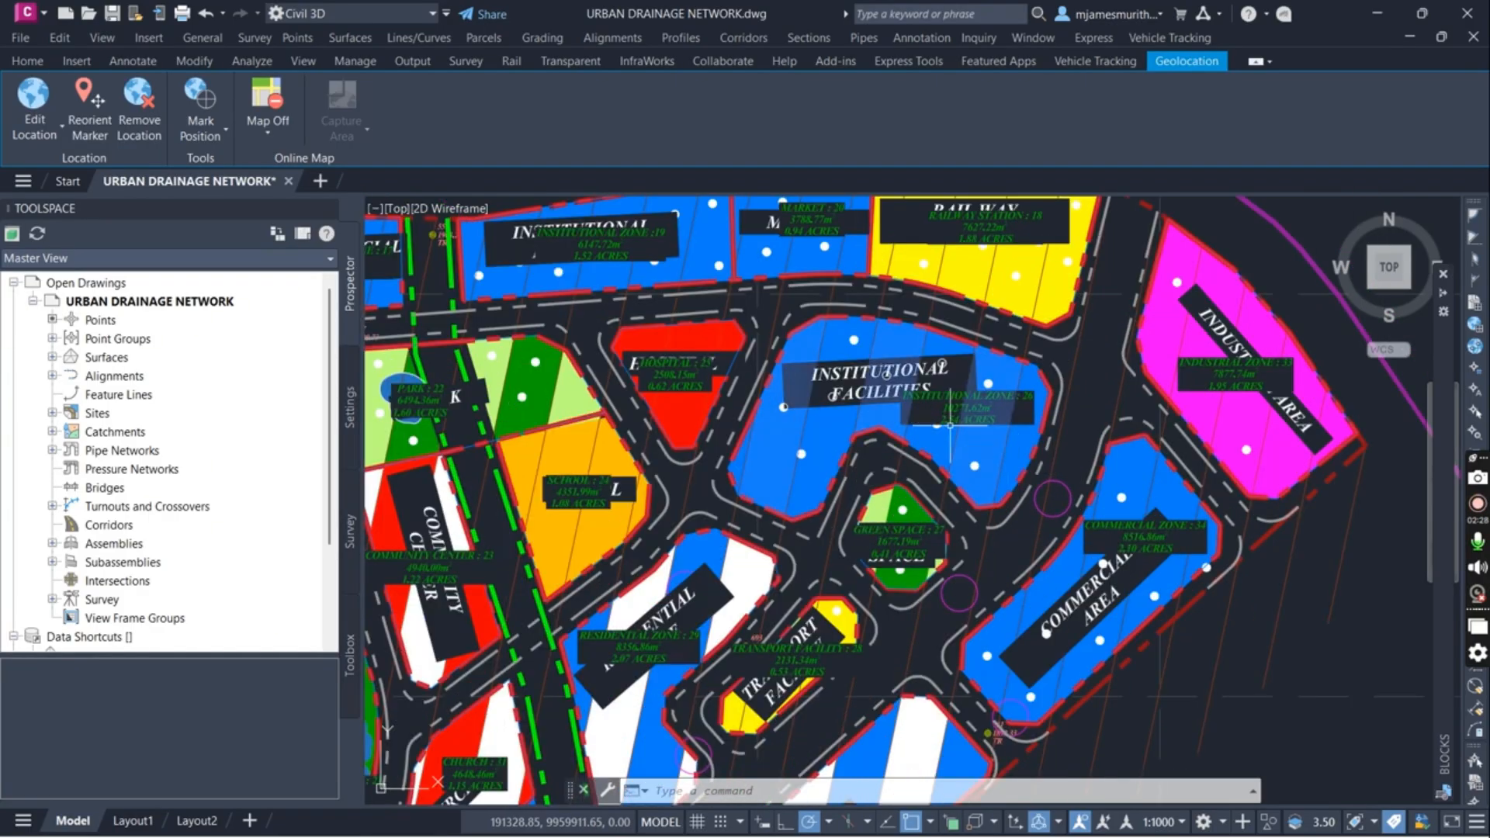
{"action": "scroll", "coordinate": [950, 425], "scroll_direction": "up", "scroll_amount": 4}
{"action": "scroll", "coordinate": [1014, 473], "scroll_direction": "down", "scroll_amount": 2}
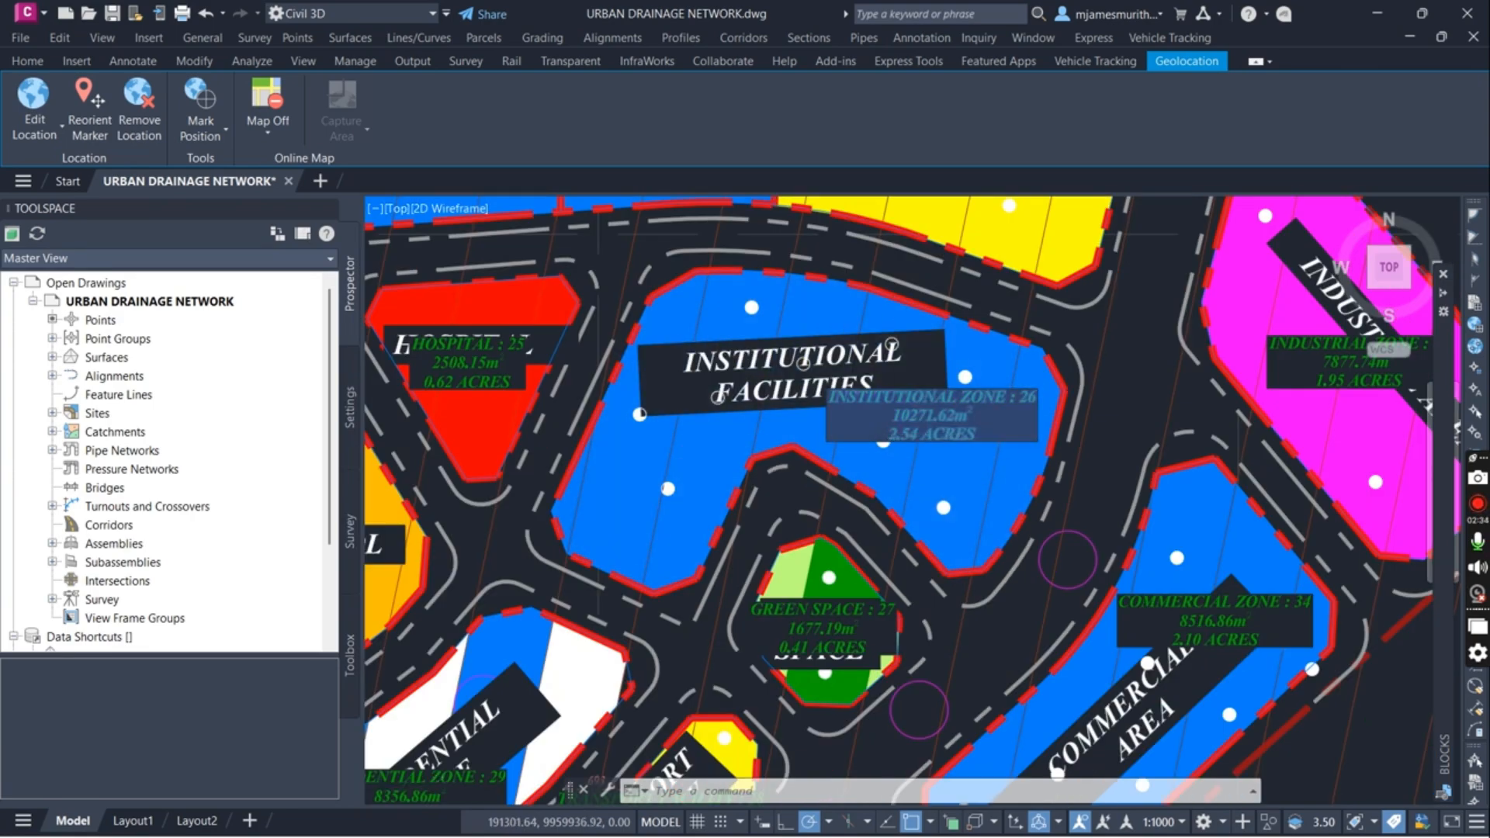
{"action": "scroll", "coordinate": [919, 427], "scroll_direction": "down", "scroll_amount": 2}
{"action": "scroll", "coordinate": [1157, 396], "scroll_direction": "up", "scroll_amount": 2}
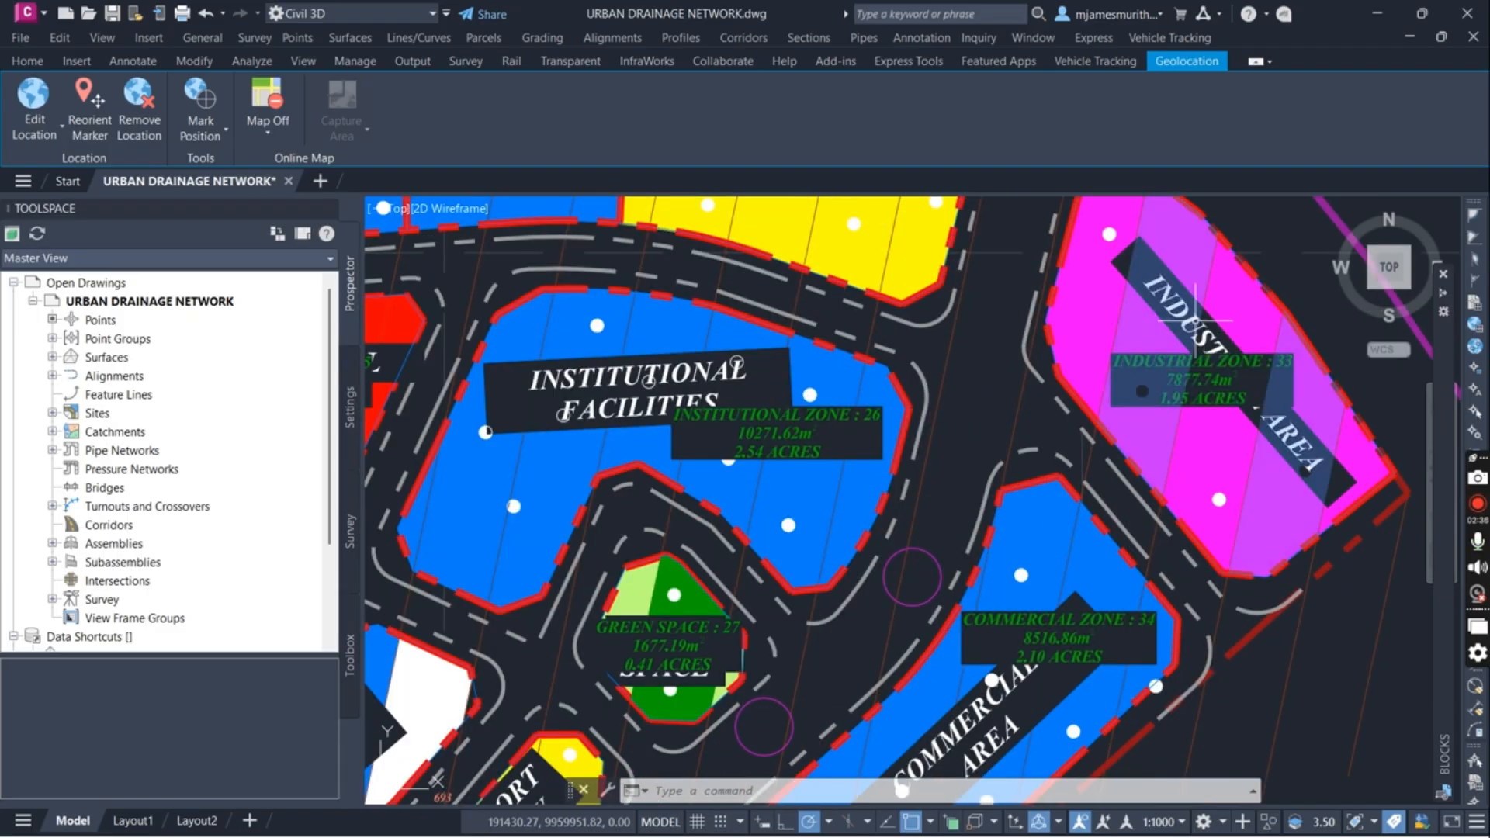
{"action": "scroll", "coordinate": [1171, 376], "scroll_direction": "down", "scroll_amount": 4}
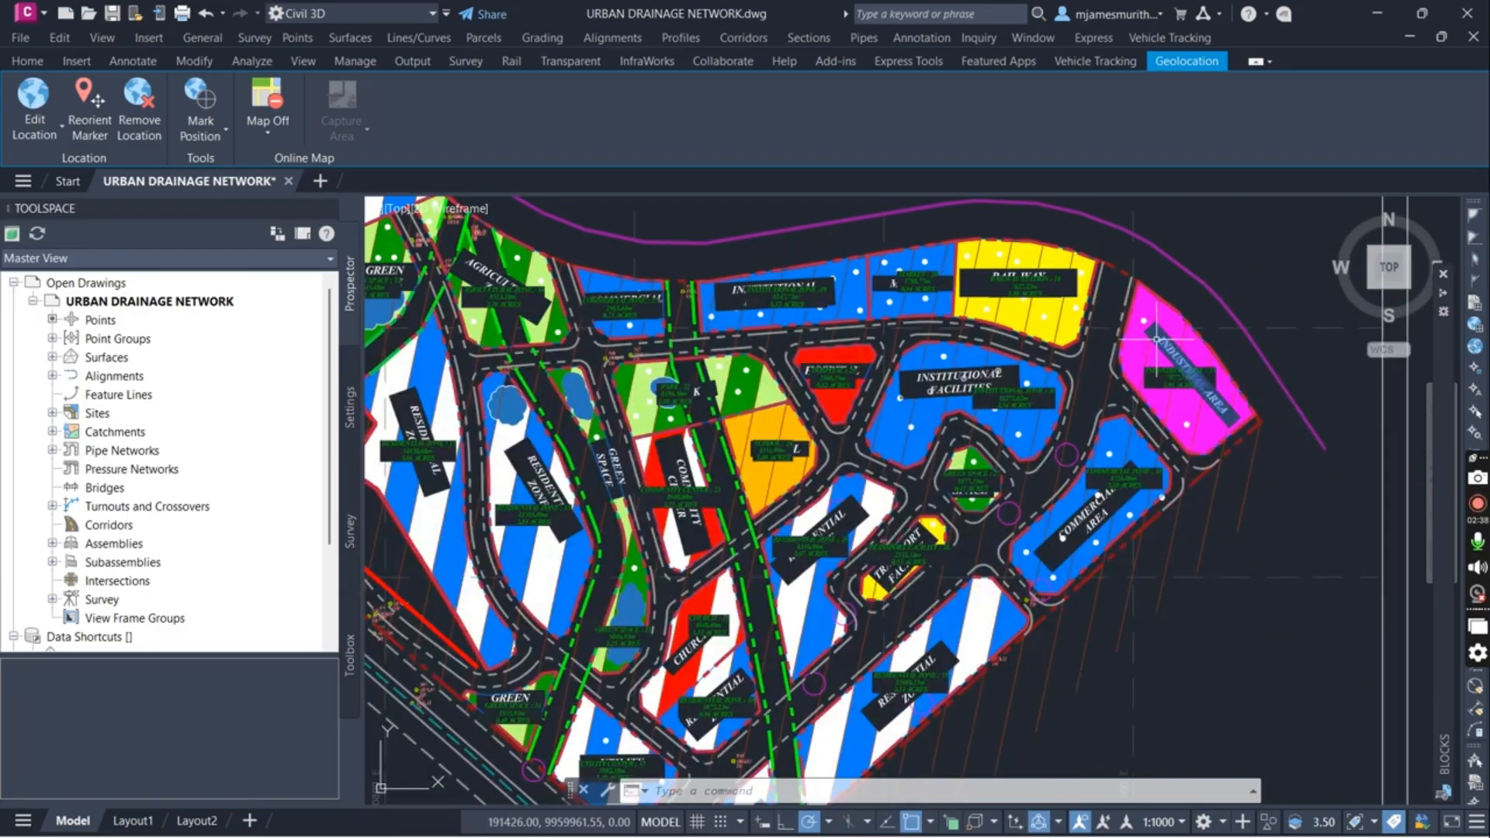
{"action": "scroll", "coordinate": [647, 587], "scroll_direction": "up", "scroll_amount": 2}
{"action": "scroll", "coordinate": [782, 412], "scroll_direction": "down", "scroll_amount": 4}
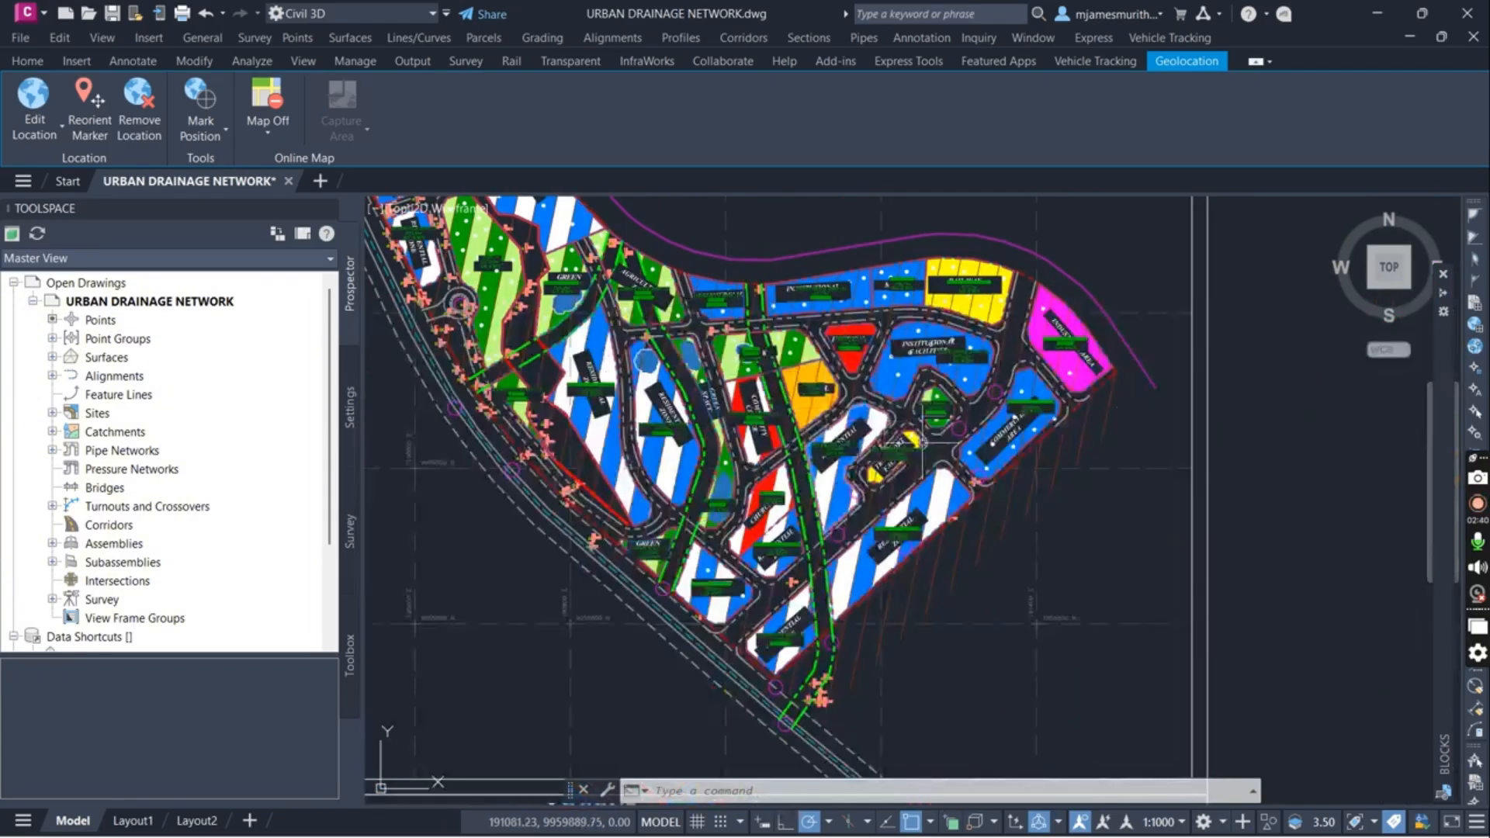
{"action": "scroll", "coordinate": [912, 505], "scroll_direction": "up", "scroll_amount": 4}
{"action": "scroll", "coordinate": [920, 535], "scroll_direction": "down", "scroll_amount": 4}
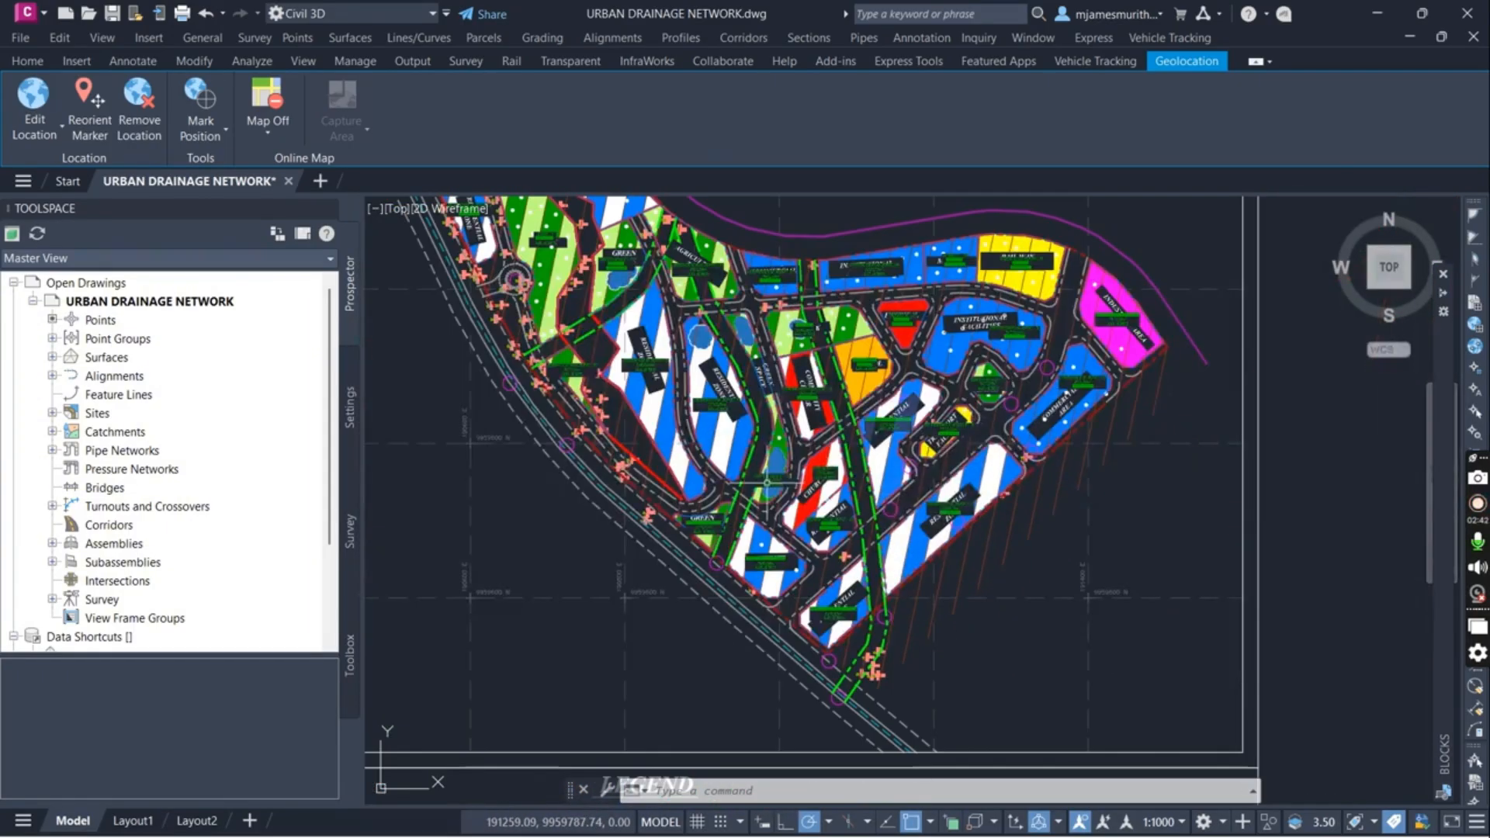
Examine the residential, park and green space parcels with their ponds and swales in the western part of the plan
{"action": "scroll", "coordinate": [656, 381], "scroll_direction": "up", "scroll_amount": 3}
{"action": "scroll", "coordinate": [737, 466], "scroll_direction": "up", "scroll_amount": 1}
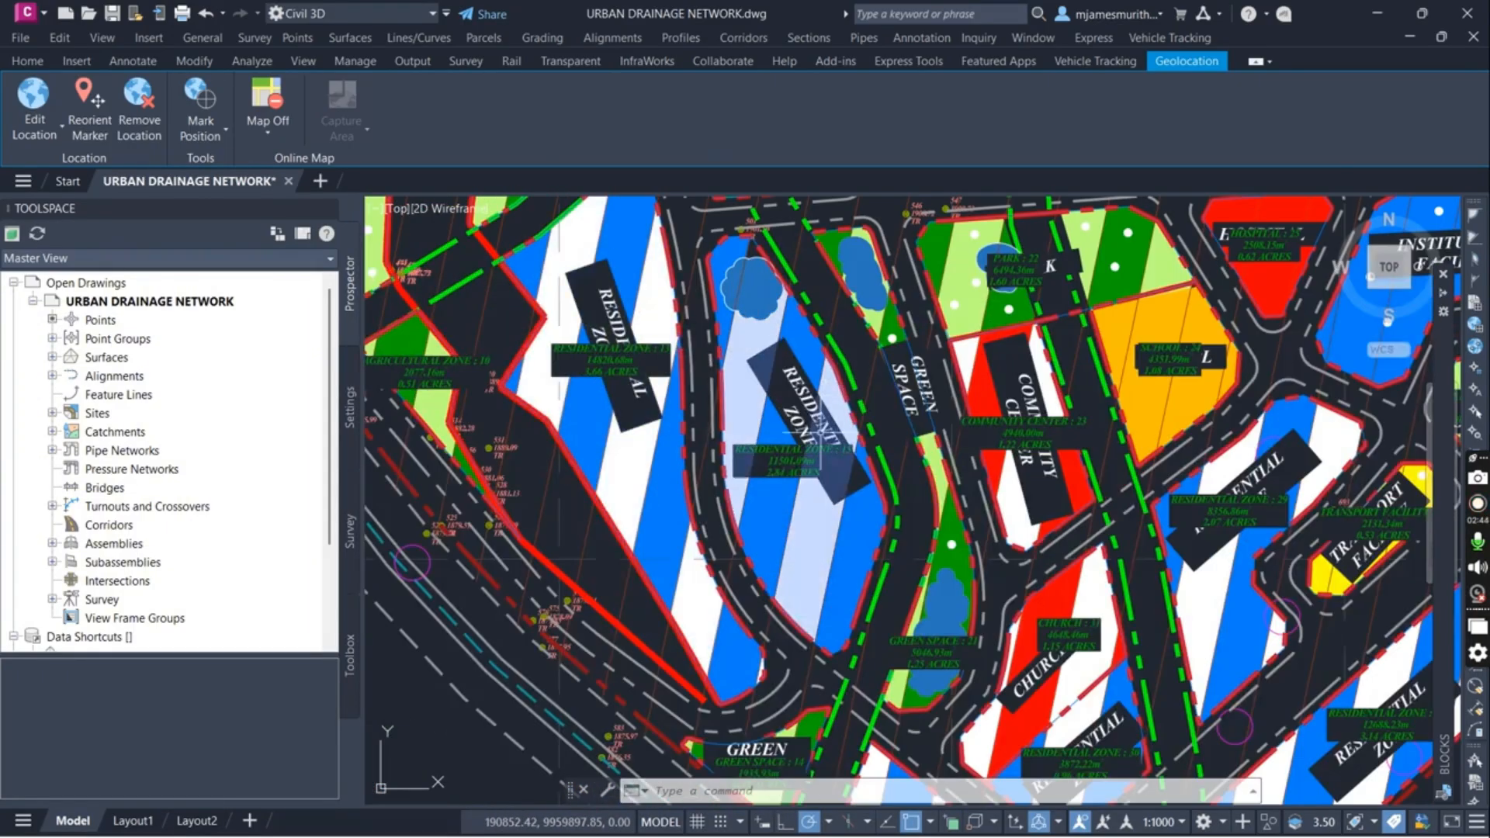
{"action": "scroll", "coordinate": [757, 461], "scroll_direction": "down", "scroll_amount": 5}
{"action": "scroll", "coordinate": [745, 459], "scroll_direction": "up", "scroll_amount": 5}
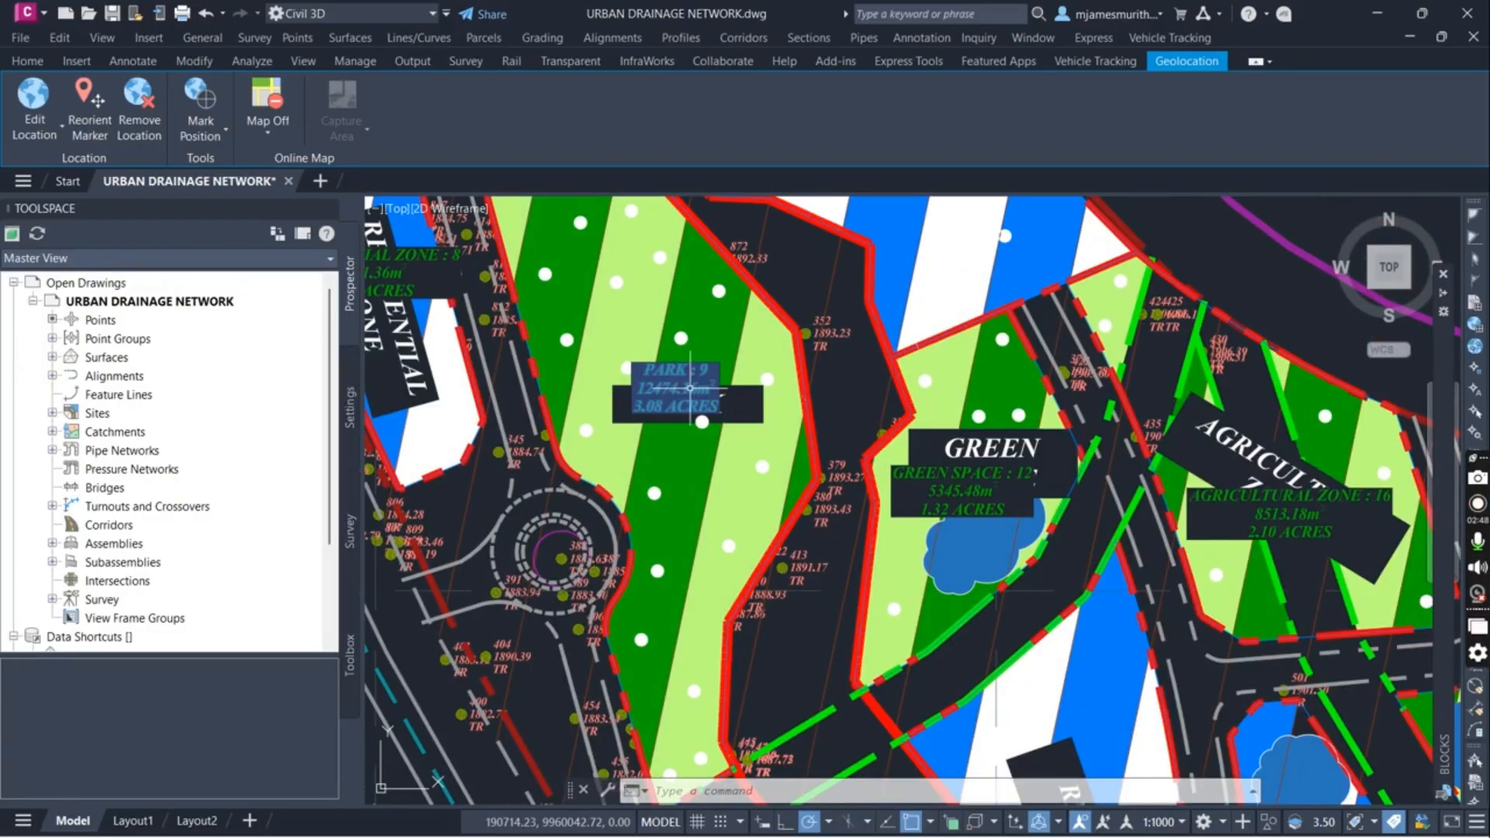
{"action": "scroll", "coordinate": [714, 523], "scroll_direction": "down", "scroll_amount": 3}
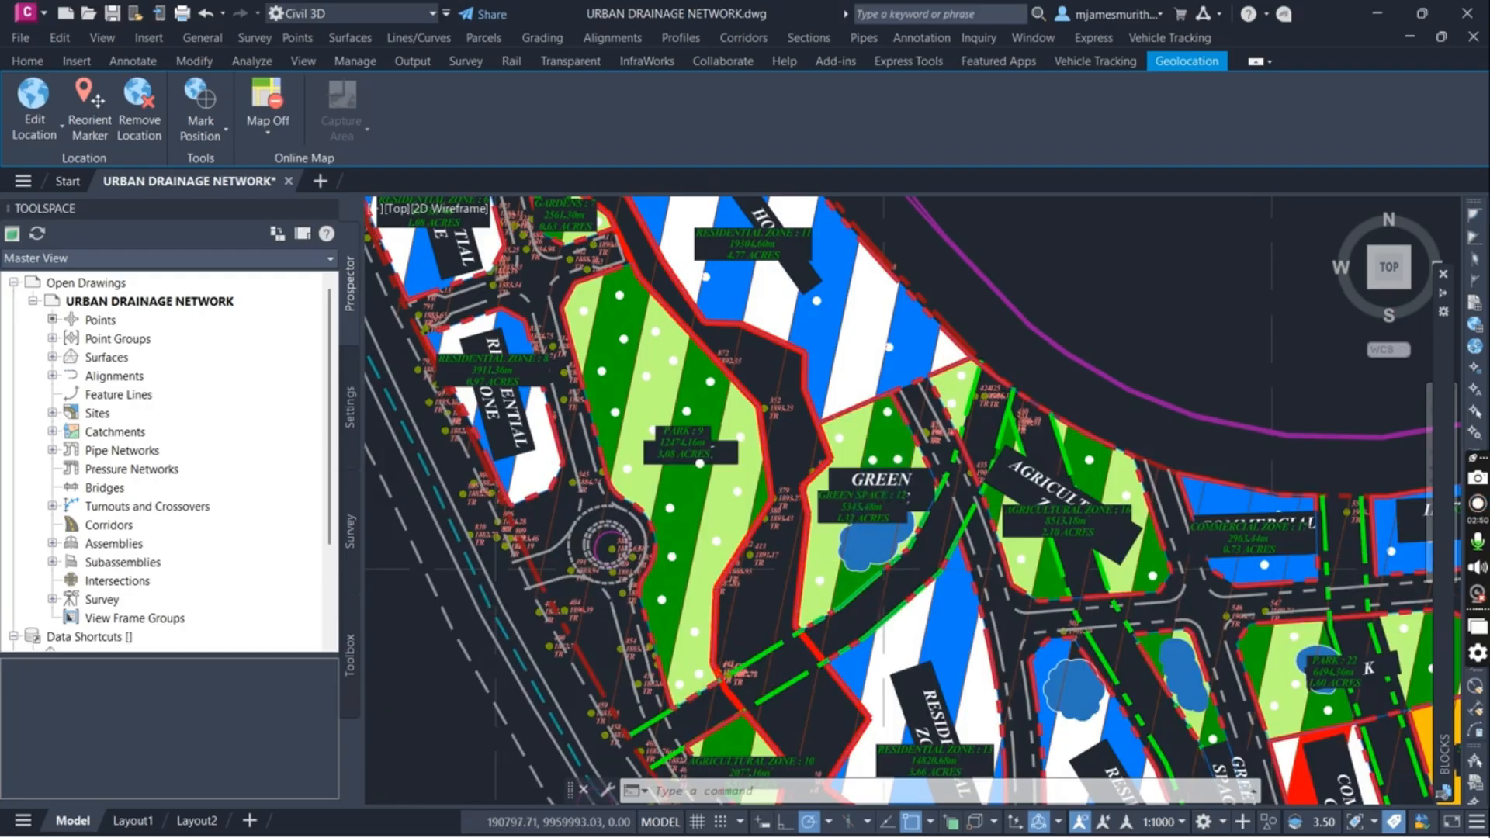
{"action": "scroll", "coordinate": [877, 536], "scroll_direction": "up", "scroll_amount": 3}
{"action": "scroll", "coordinate": [761, 376], "scroll_direction": "down", "scroll_amount": 5}
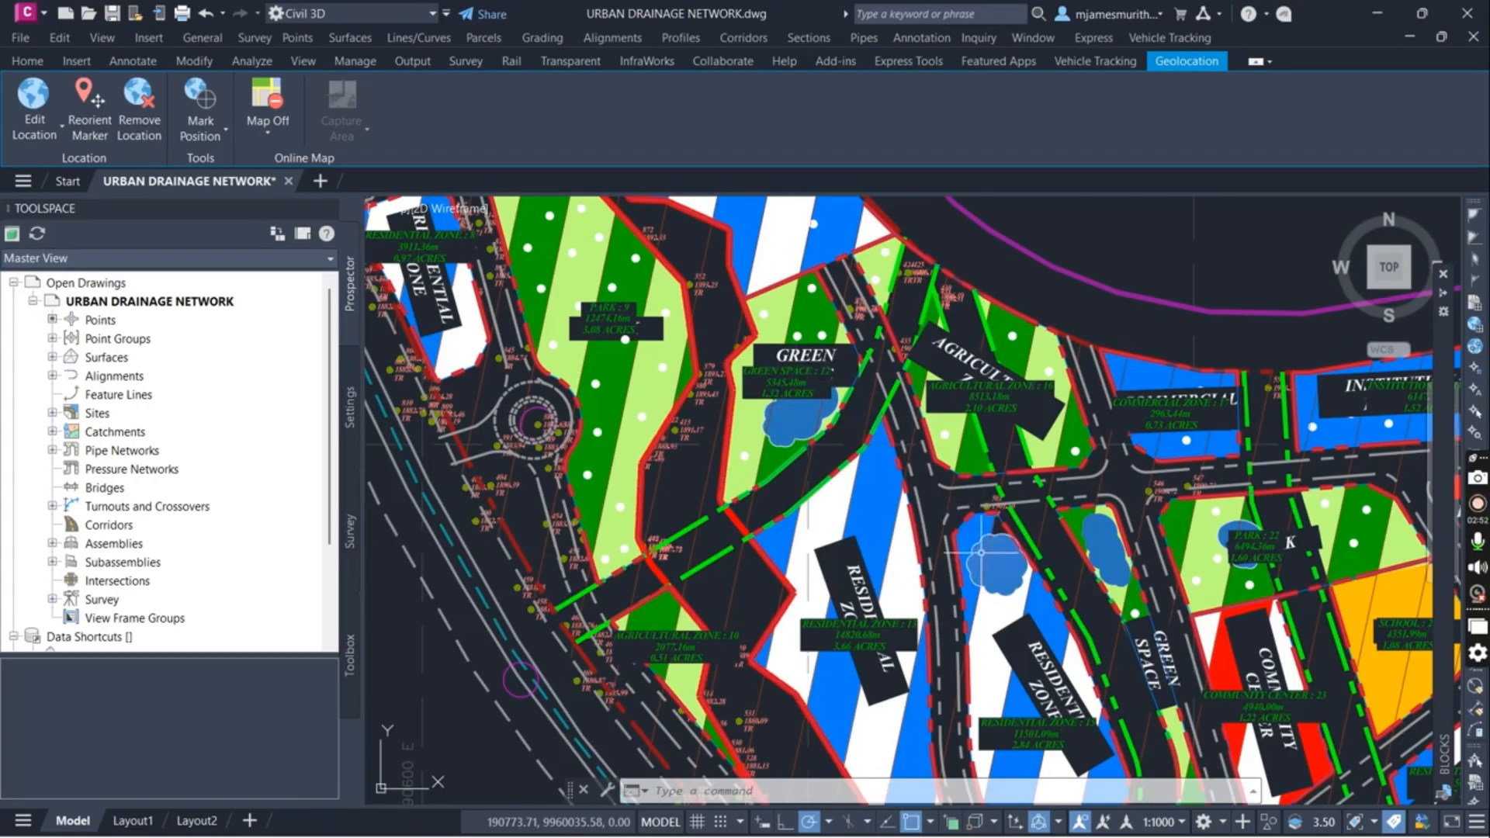
{"action": "scroll", "coordinate": [1095, 508], "scroll_direction": "down", "scroll_amount": 5}
{"action": "scroll", "coordinate": [1074, 292], "scroll_direction": "up", "scroll_amount": 3}
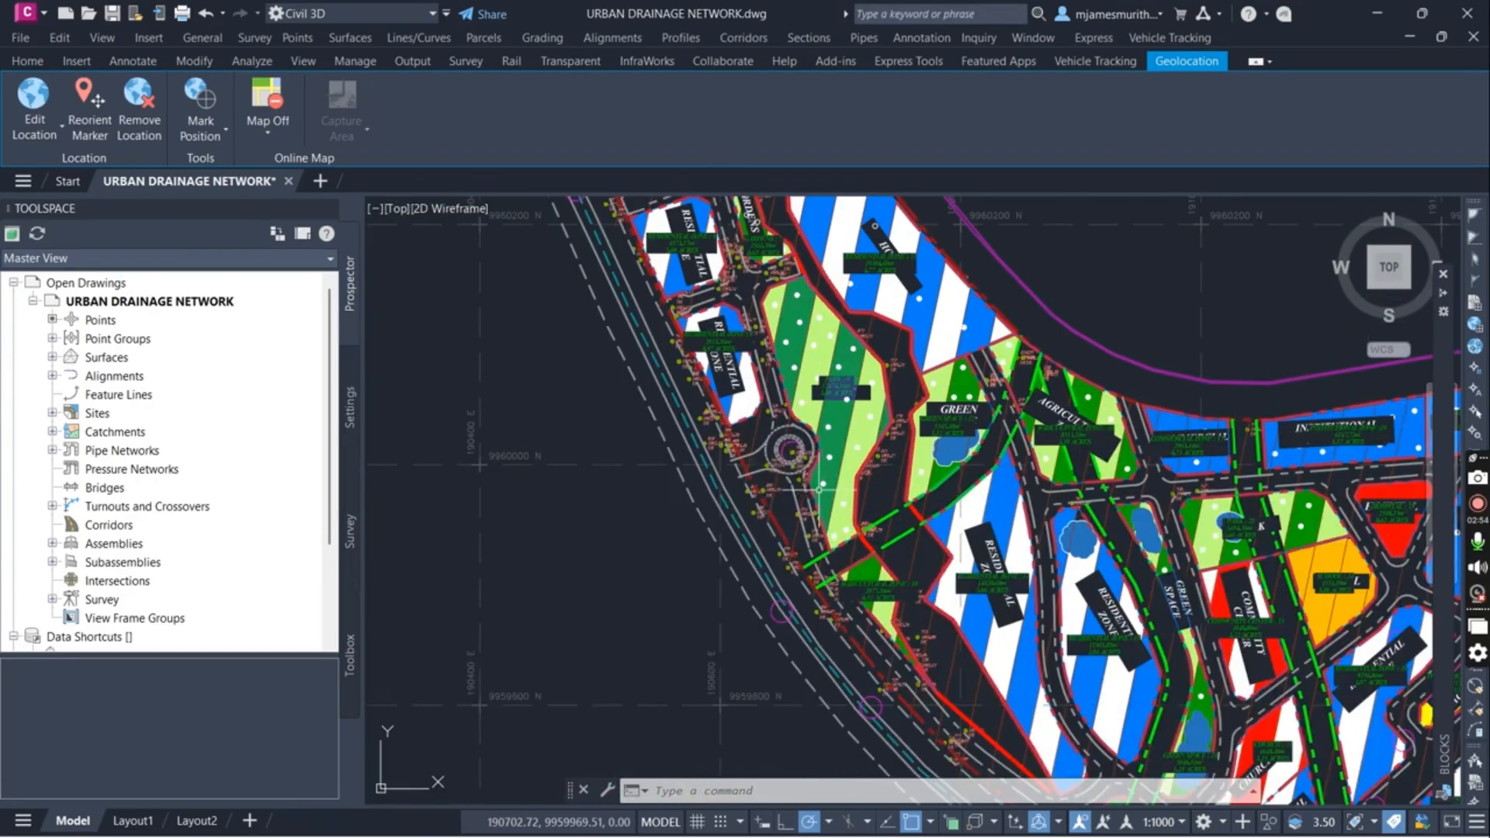
{"action": "scroll", "coordinate": [788, 340], "scroll_direction": "down", "scroll_amount": 3}
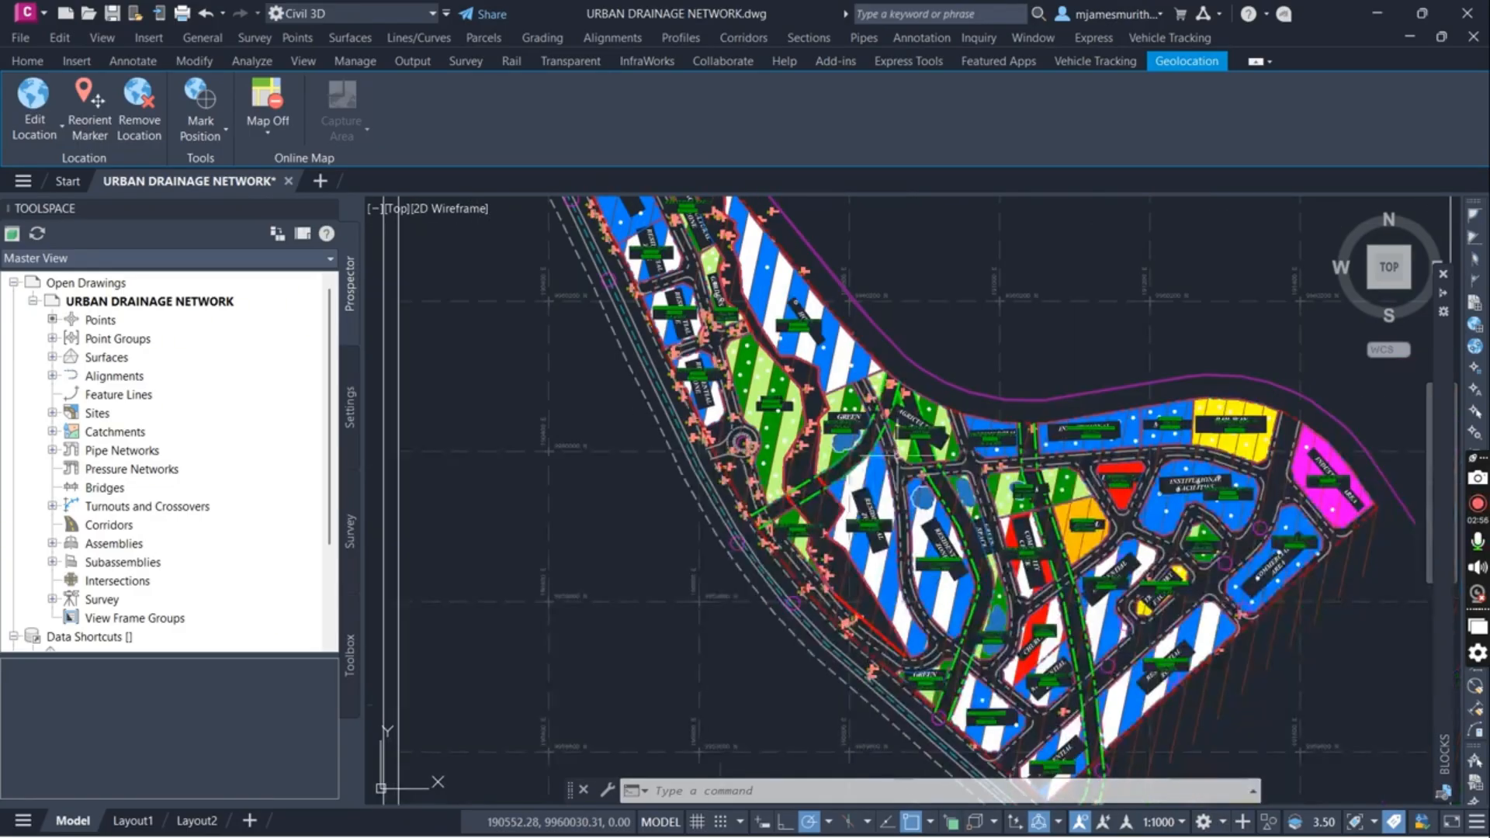
{"action": "scroll", "coordinate": [1269, 499], "scroll_direction": "up", "scroll_amount": 2}
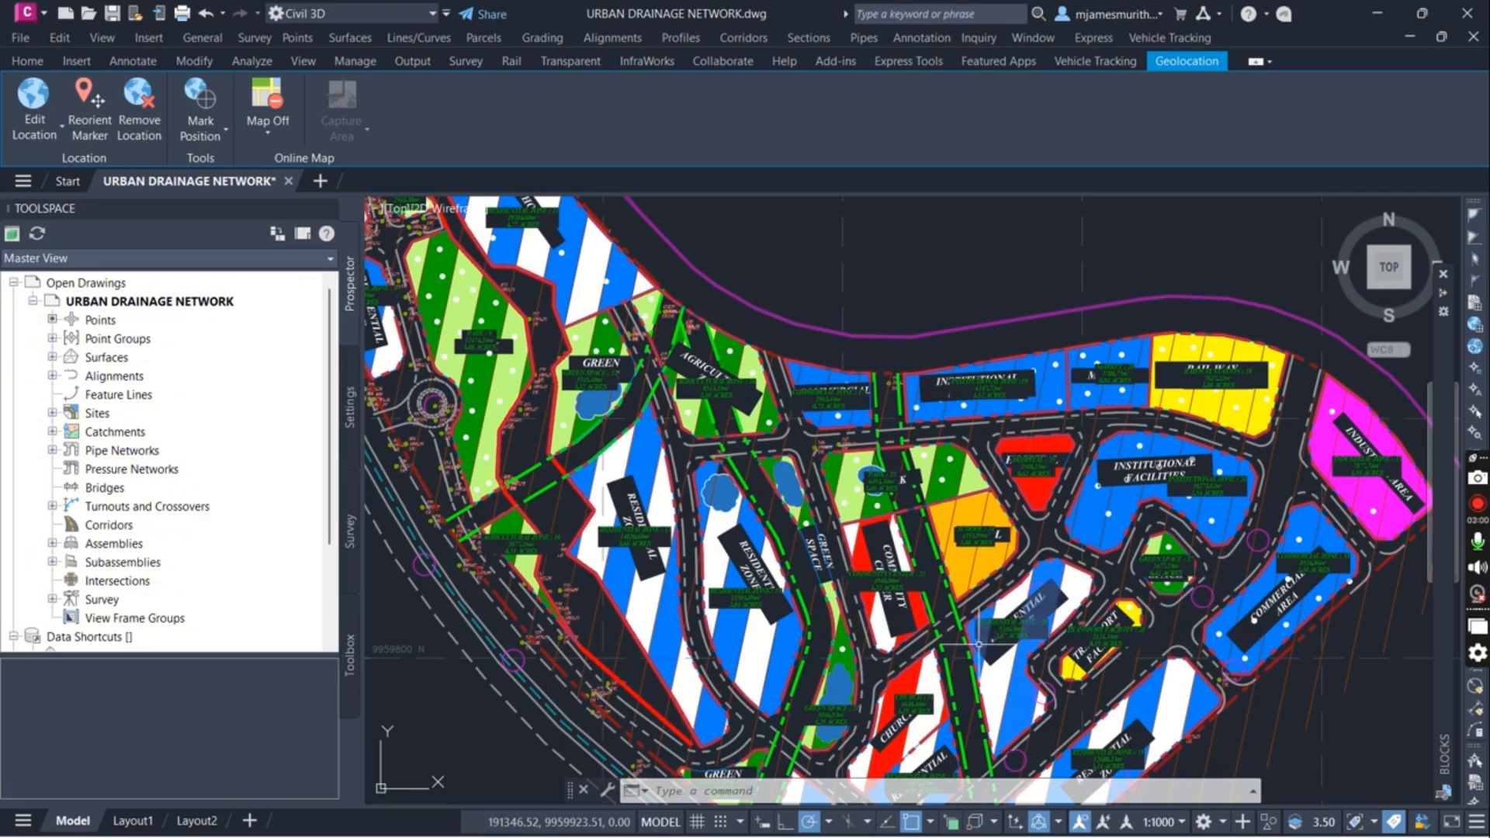
{"action": "scroll", "coordinate": [982, 382], "scroll_direction": "down", "scroll_amount": 2}
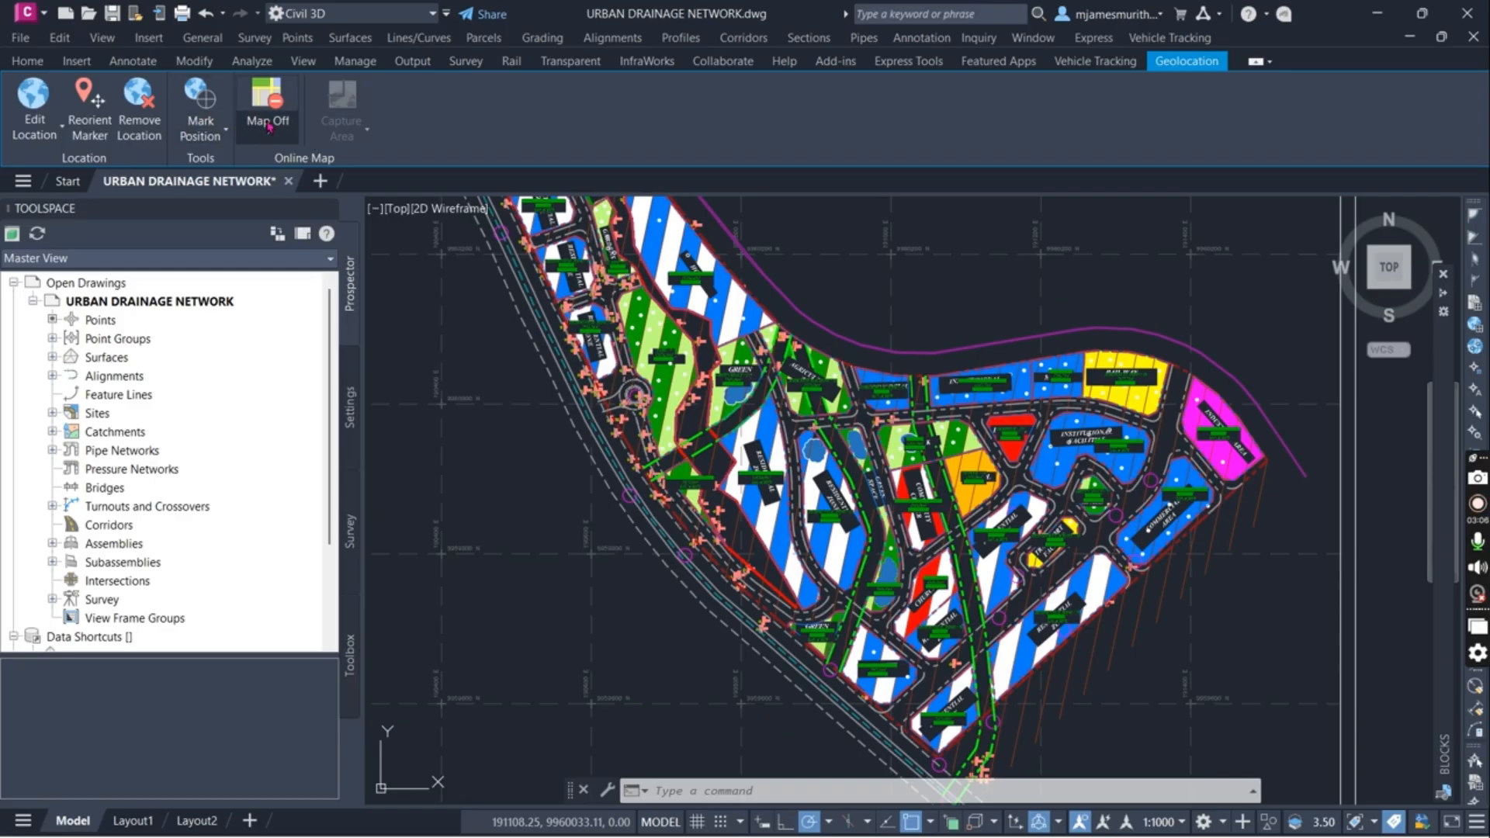
Set the Existing_Ground surface's style to Watershed Analysis Display and apply it to the drawing
{"action": "left_click", "coordinate": [27, 61]}
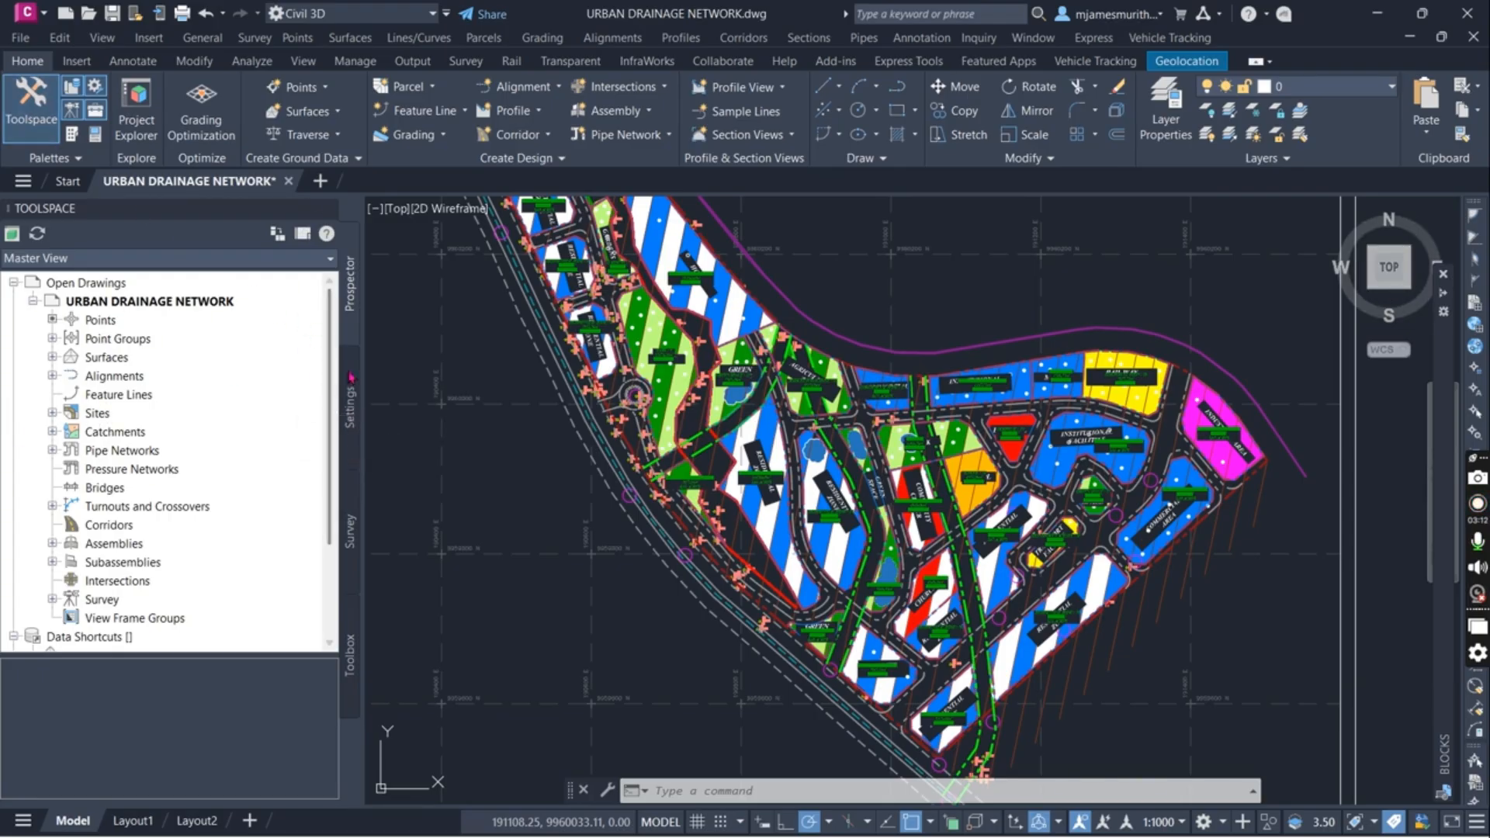
{"action": "left_click", "coordinate": [52, 358]}
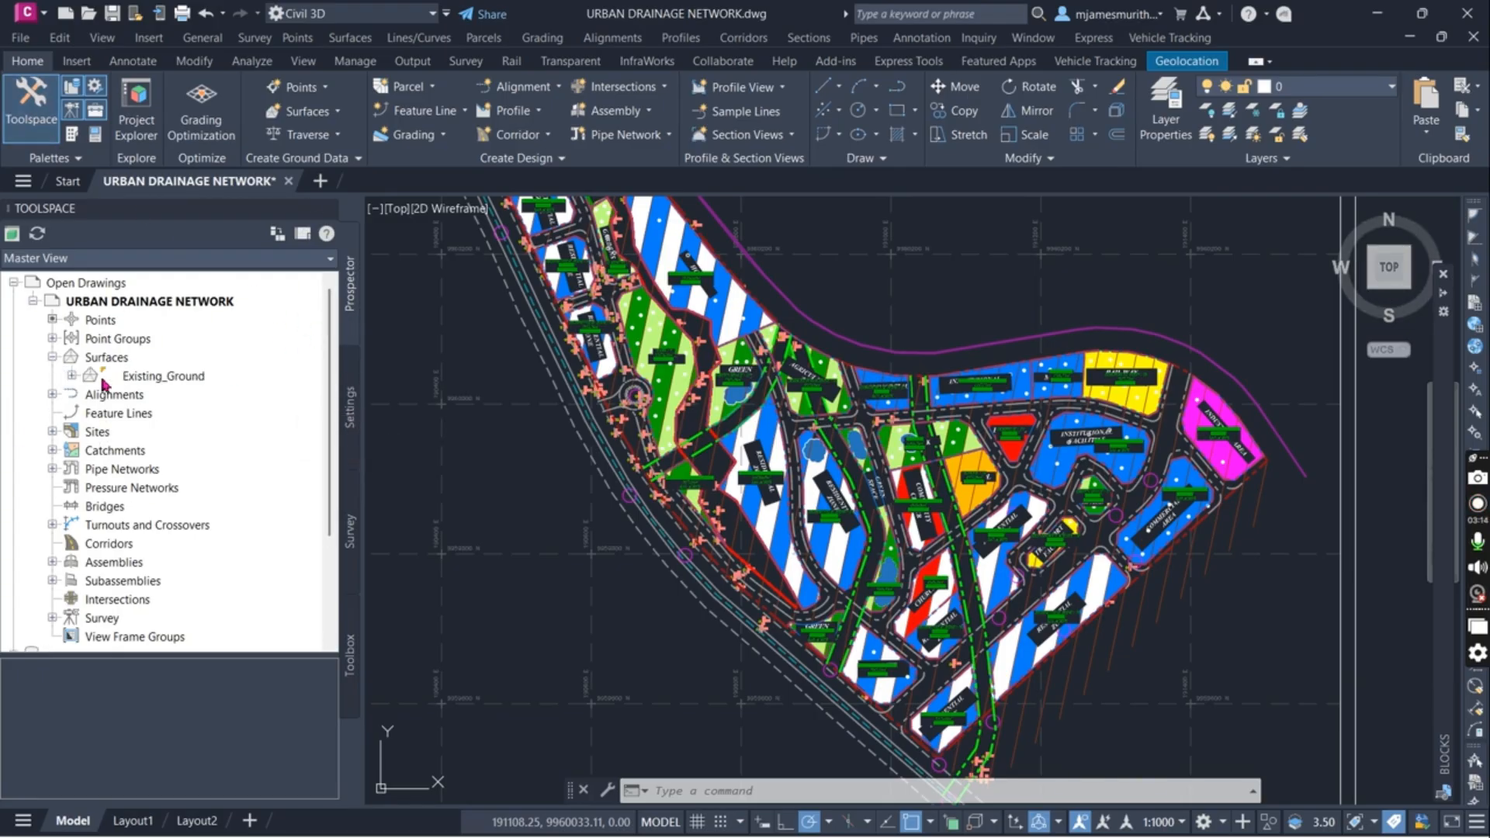
{"action": "left_click", "coordinate": [71, 375]}
{"action": "right_click", "coordinate": [154, 376]}
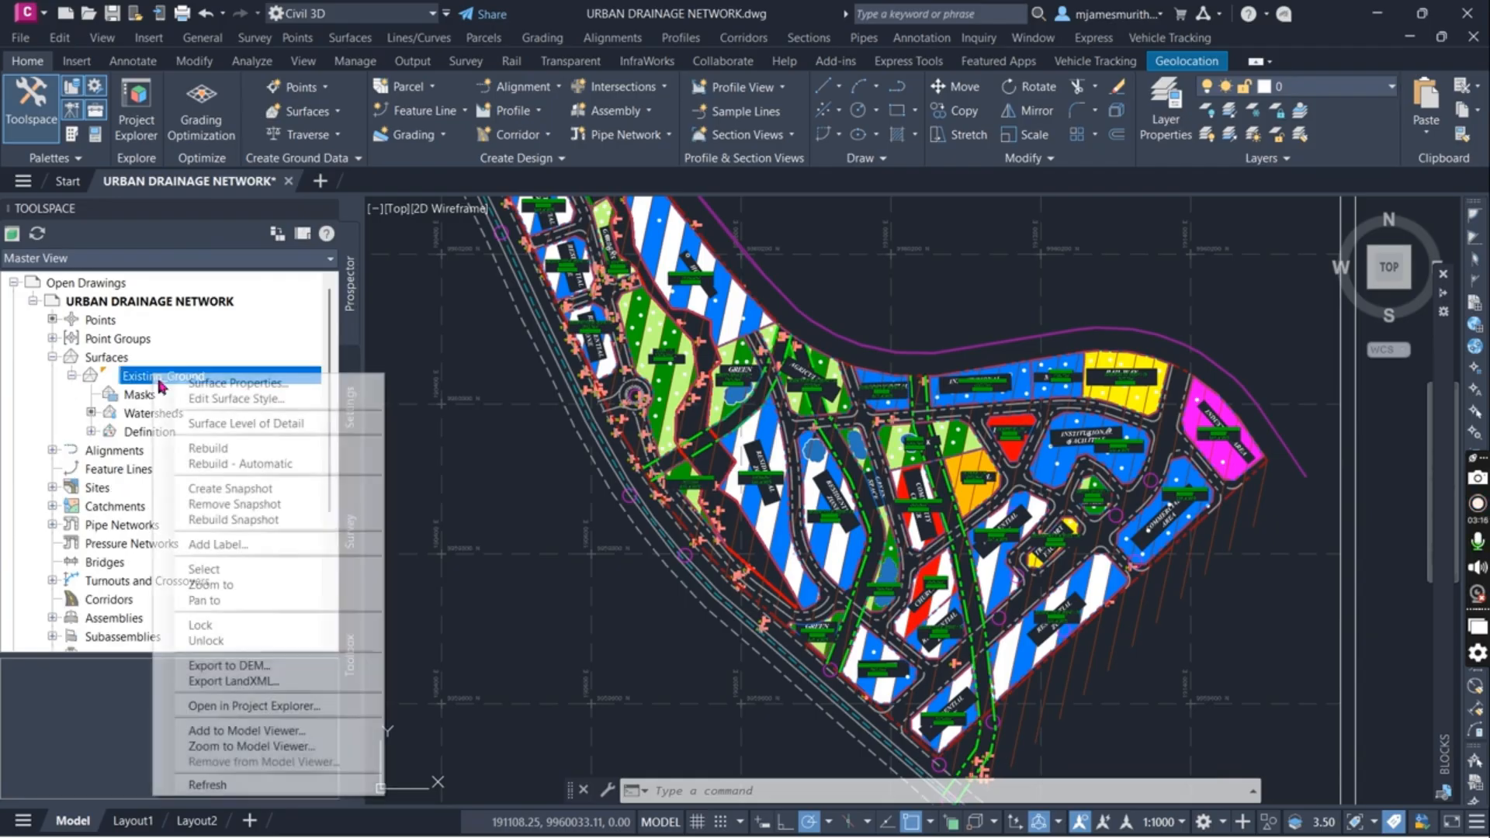
{"action": "left_click", "coordinate": [208, 383]}
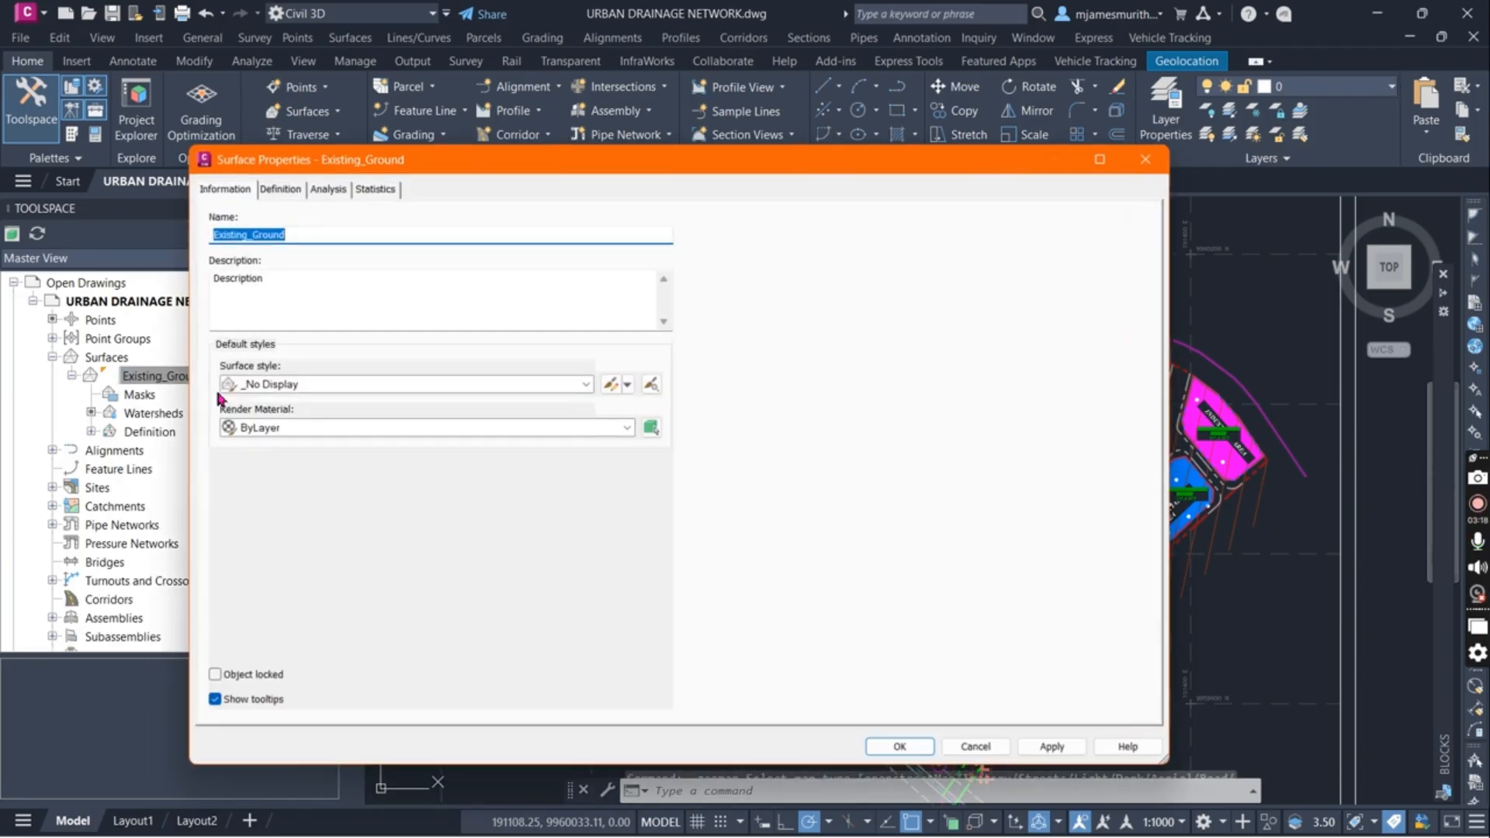
{"action": "left_click", "coordinate": [388, 385]}
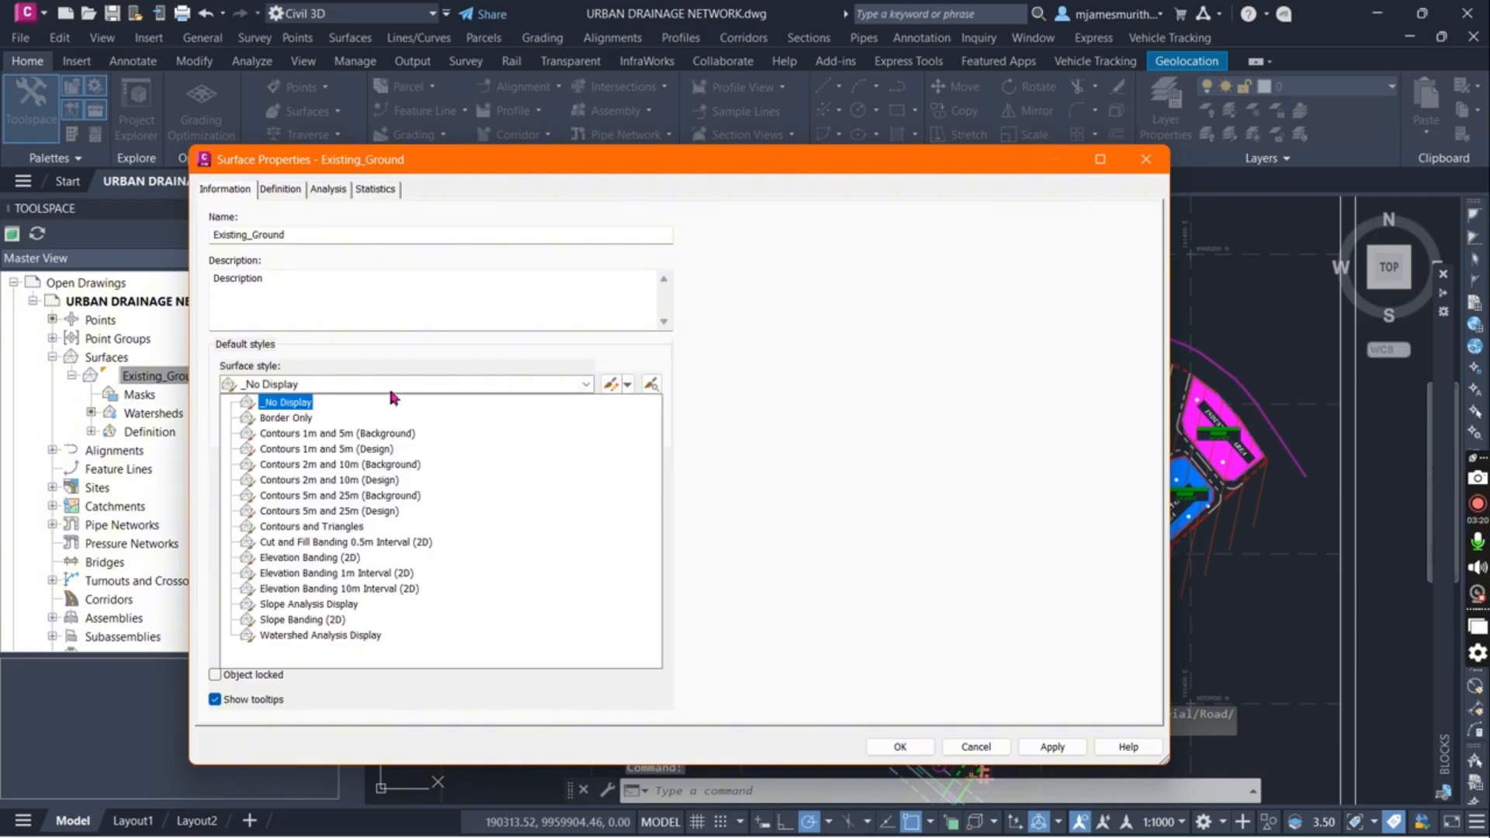
{"action": "left_click", "coordinate": [314, 636]}
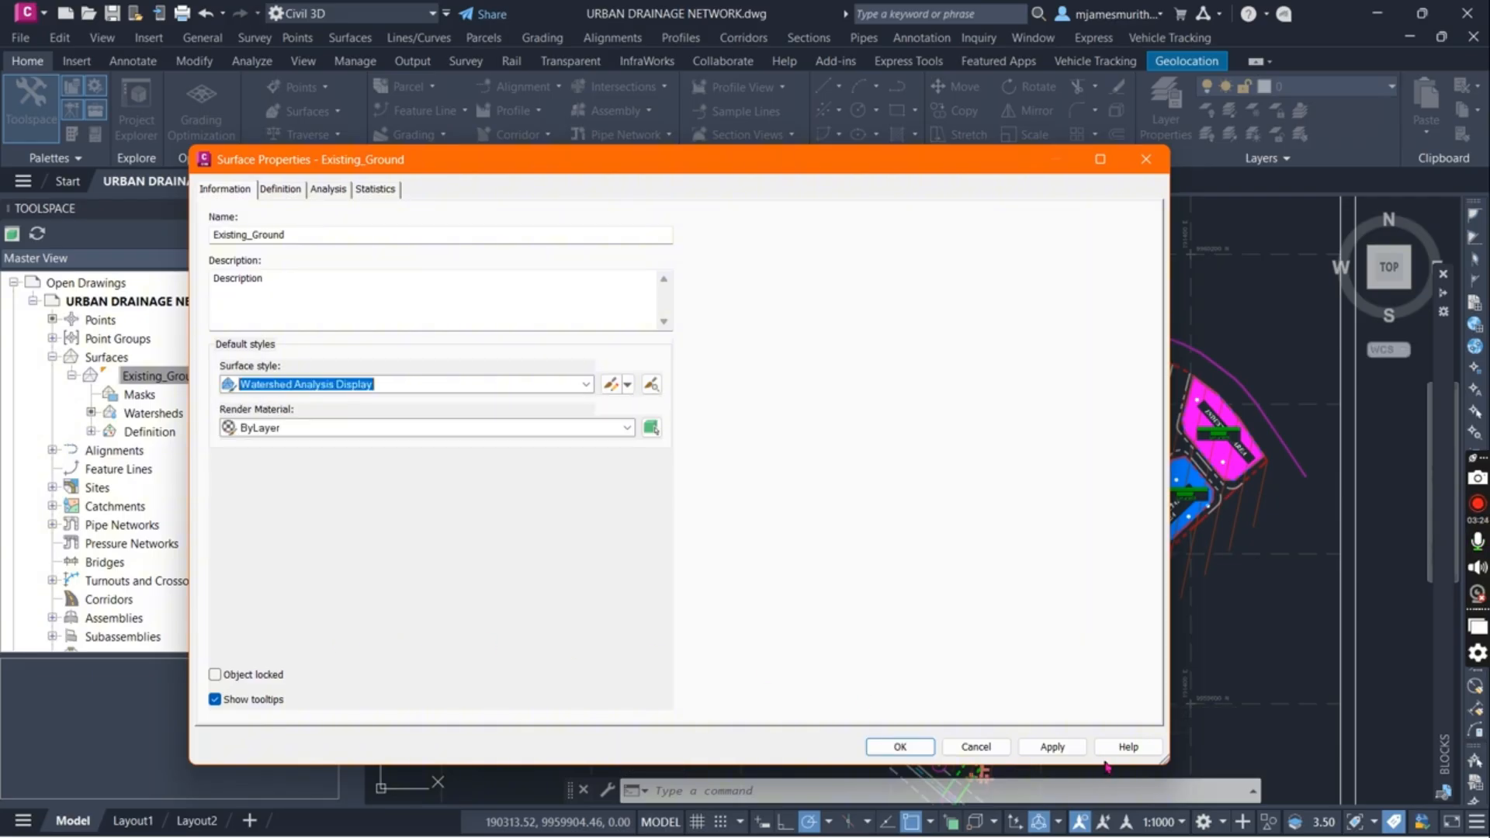
{"action": "left_click", "coordinate": [1048, 744]}
{"action": "left_click", "coordinate": [913, 747]}
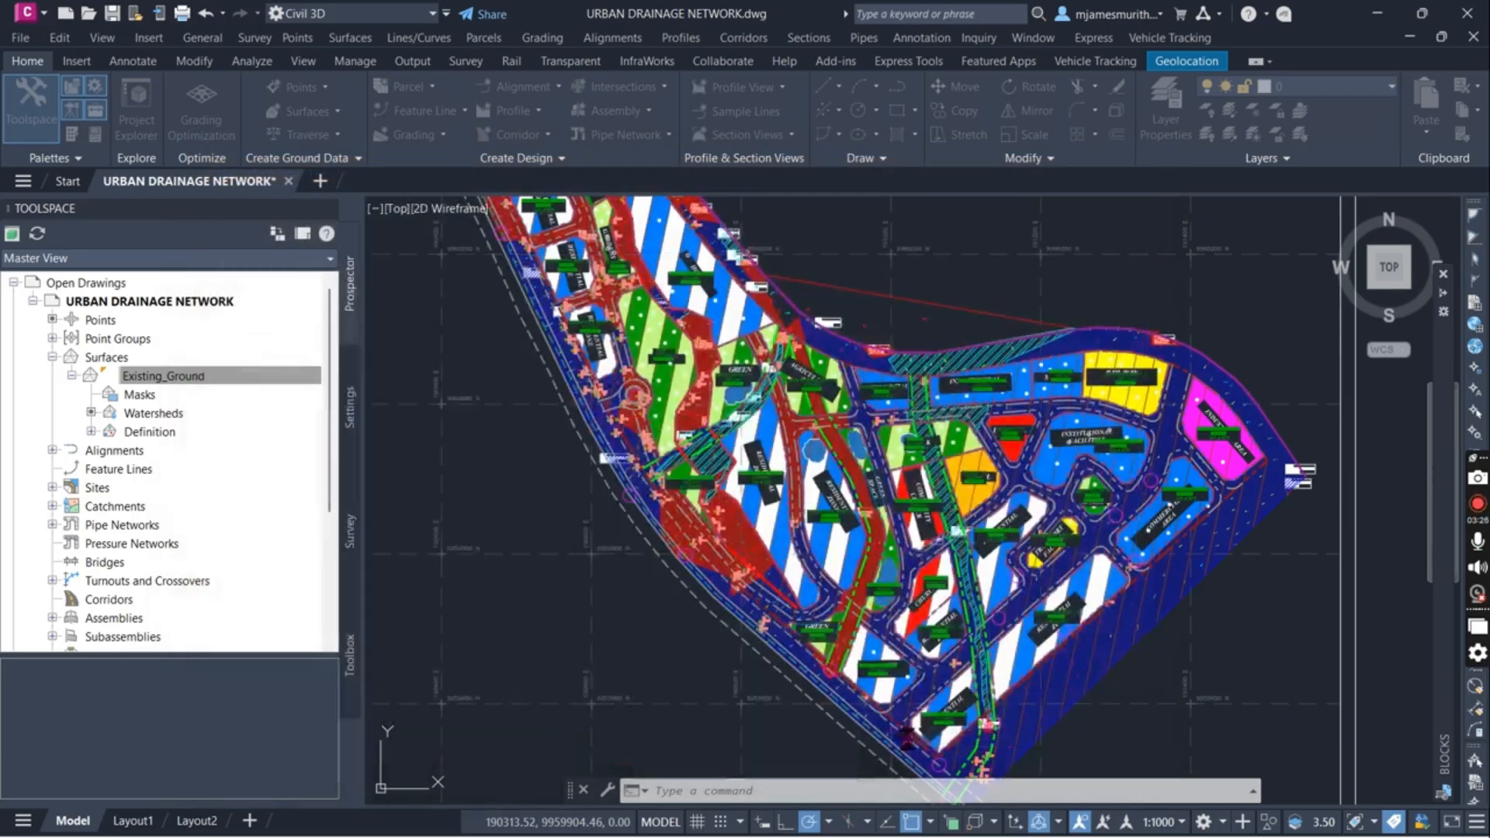
Examine the watershed areas and flow arrows along the two main swales down to the plan's southern edge
{"action": "scroll", "coordinate": [846, 333], "scroll_direction": "up", "scroll_amount": 2}
{"action": "scroll", "coordinate": [839, 302], "scroll_direction": "down", "scroll_amount": 2}
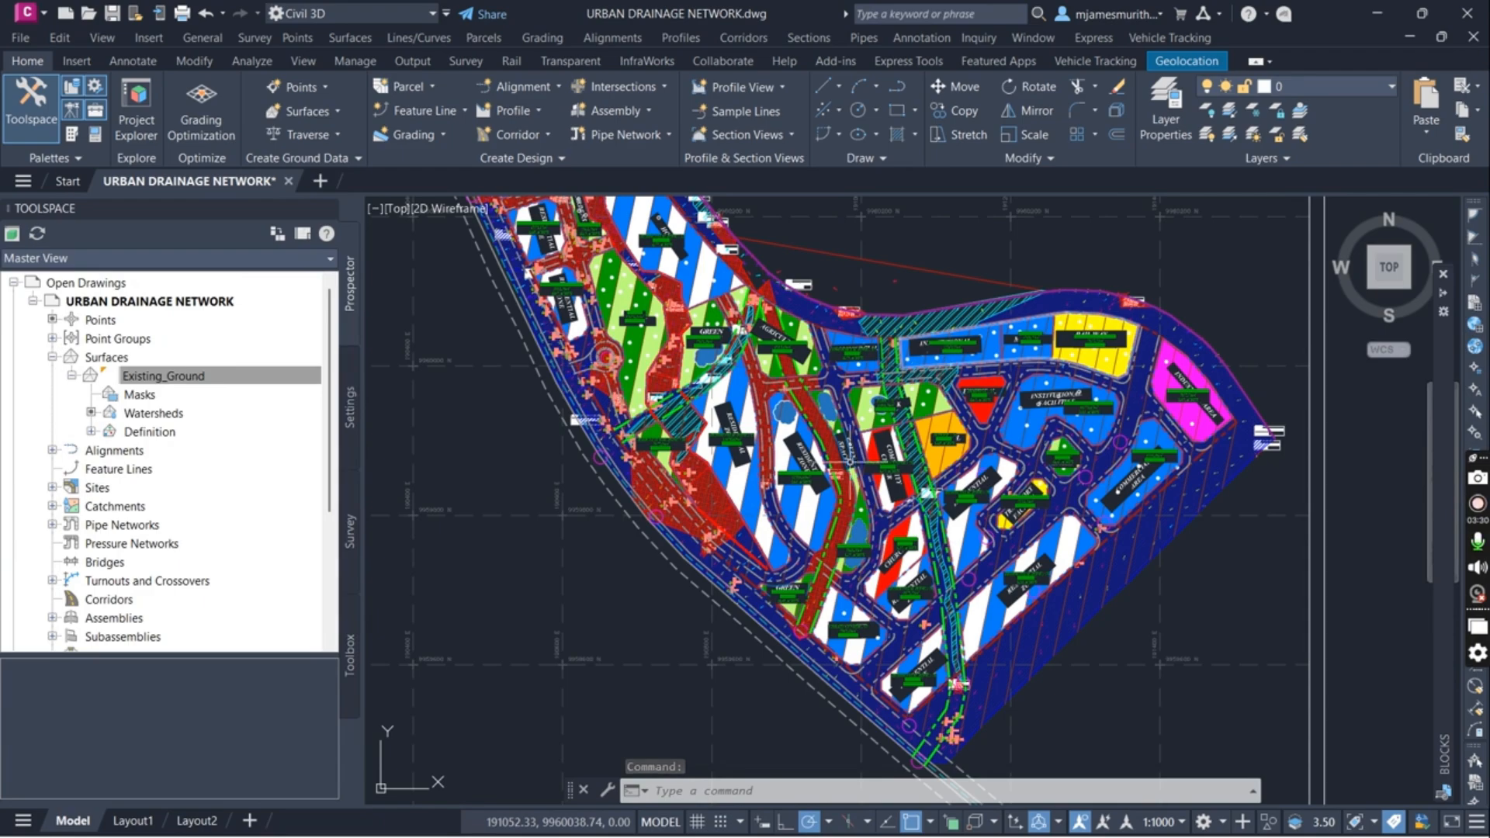
{"action": "scroll", "coordinate": [833, 492], "scroll_direction": "up", "scroll_amount": 2}
{"action": "scroll", "coordinate": [753, 466], "scroll_direction": "down", "scroll_amount": 2}
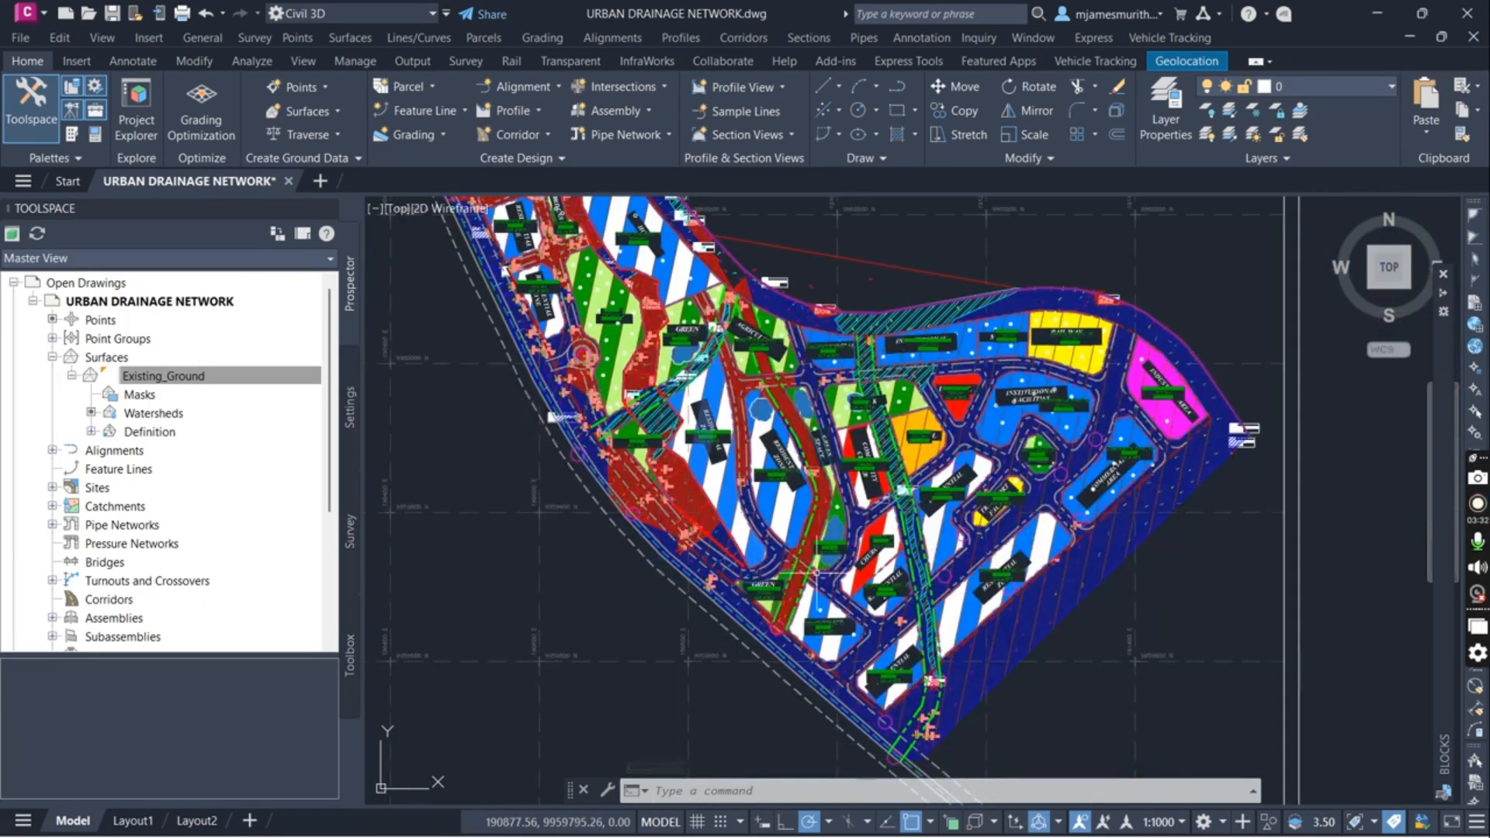
{"action": "scroll", "coordinate": [746, 361], "scroll_direction": "up", "scroll_amount": 2}
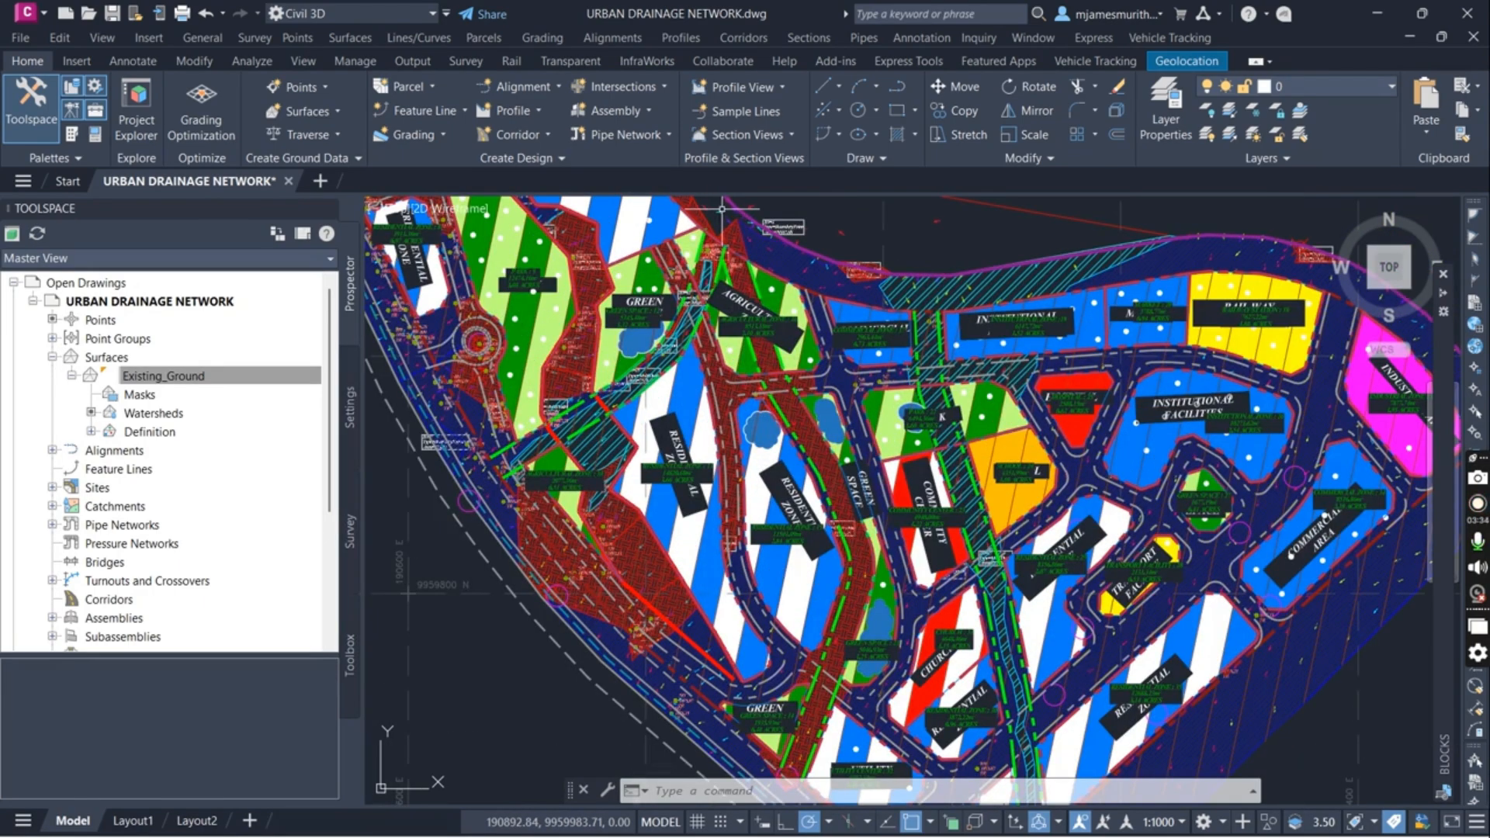
{"action": "scroll", "coordinate": [822, 411], "scroll_direction": "down", "scroll_amount": 2}
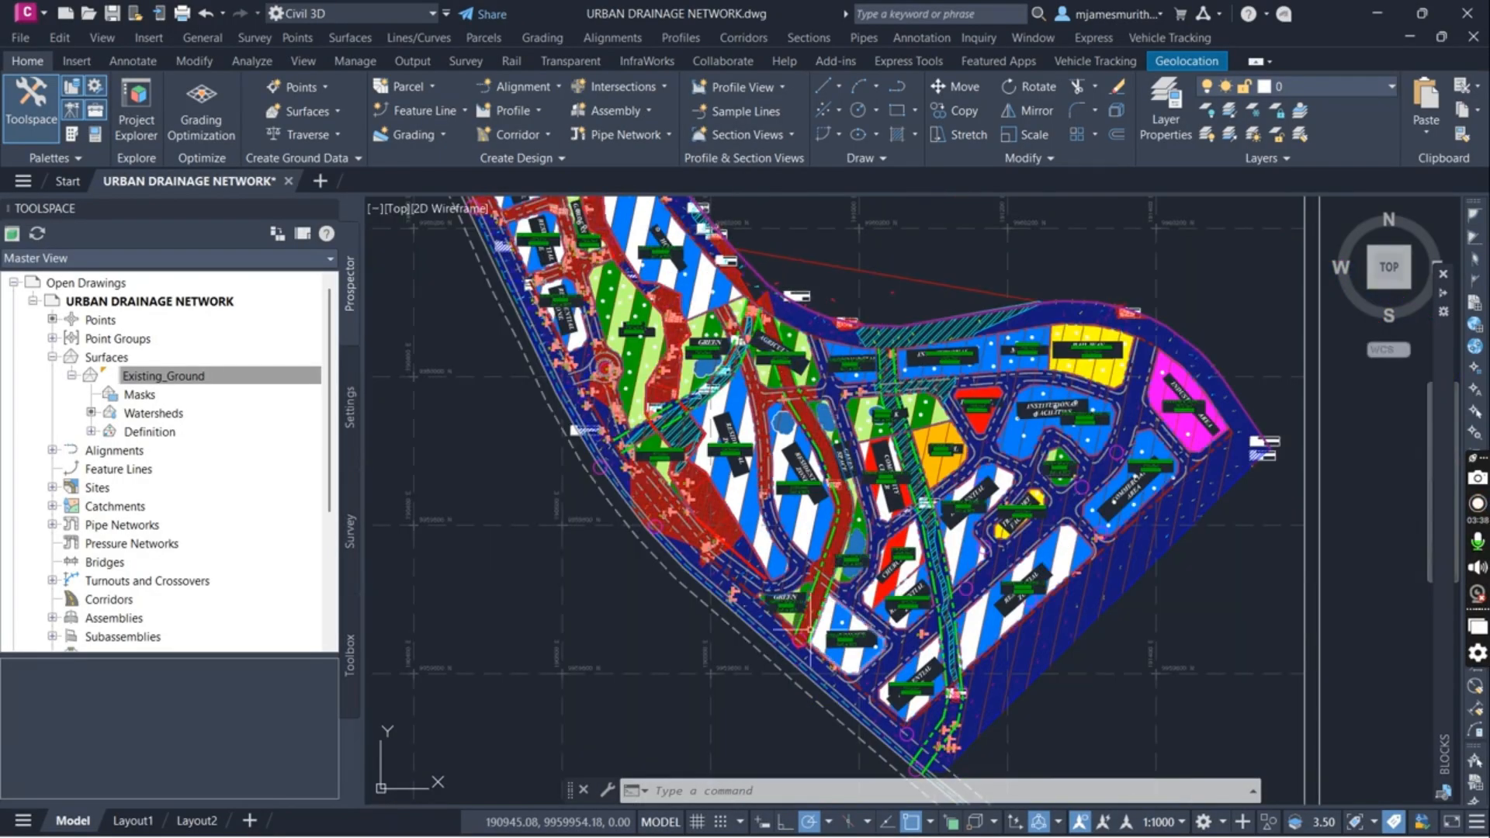
{"action": "scroll", "coordinate": [795, 644], "scroll_direction": "up", "scroll_amount": 4}
{"action": "scroll", "coordinate": [795, 644], "scroll_direction": "down", "scroll_amount": 3}
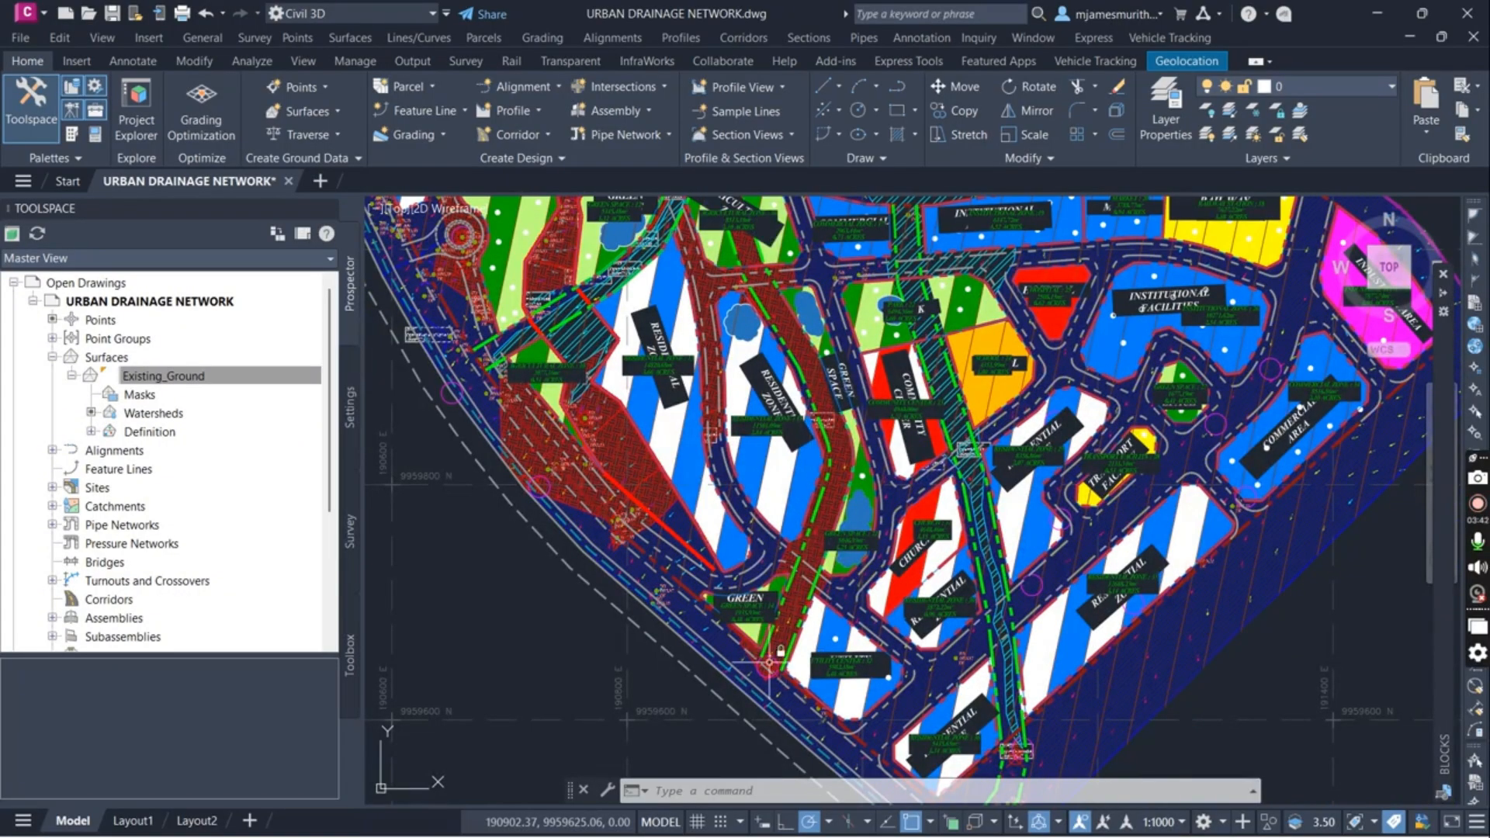
{"action": "scroll", "coordinate": [789, 649], "scroll_direction": "up", "scroll_amount": 3}
{"action": "scroll", "coordinate": [780, 650], "scroll_direction": "down", "scroll_amount": 3}
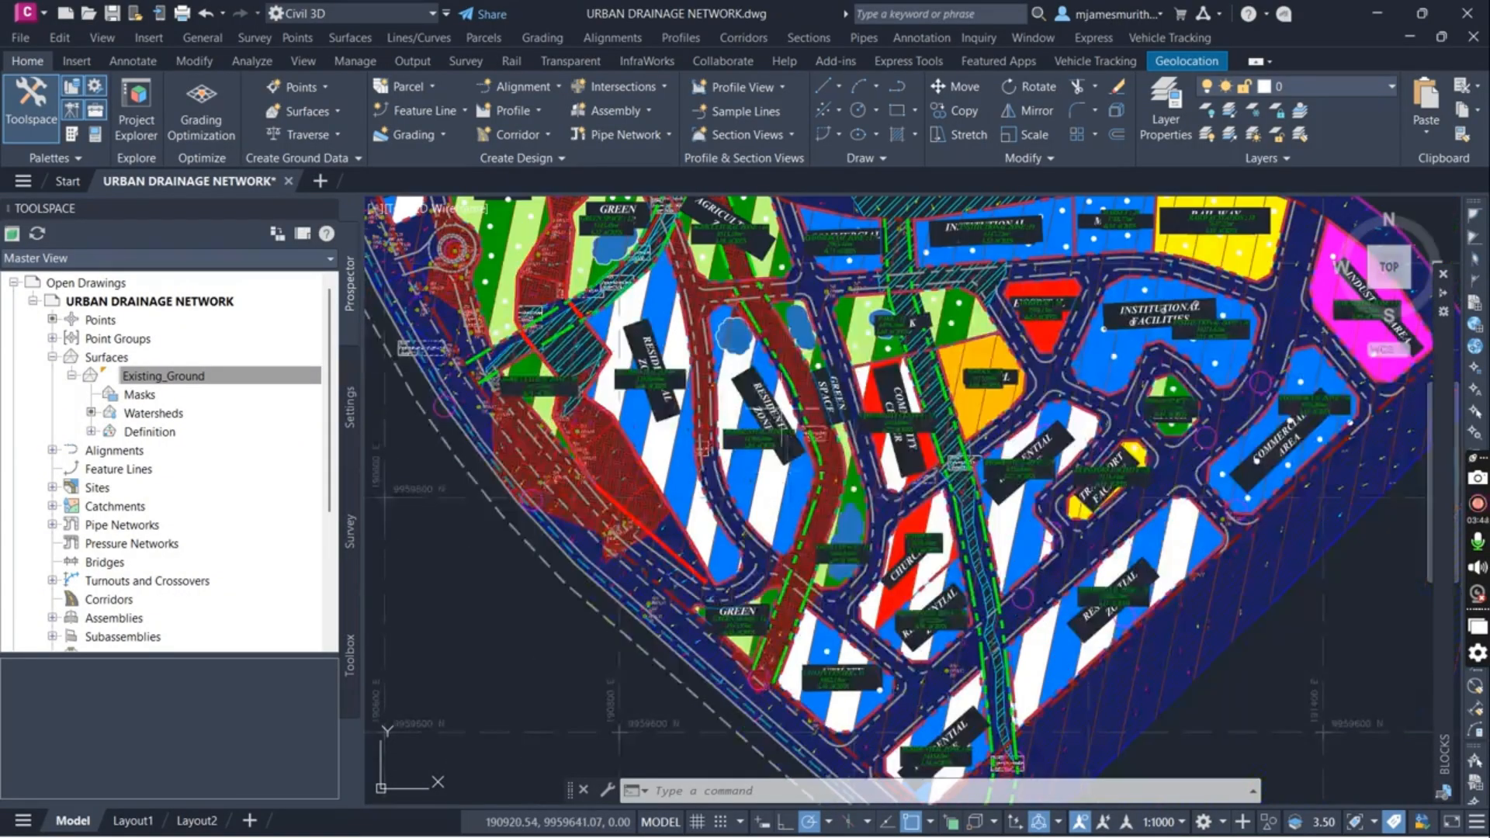
{"action": "scroll", "coordinate": [845, 591], "scroll_direction": "down", "scroll_amount": 3}
{"action": "scroll", "coordinate": [811, 512], "scroll_direction": "up", "scroll_amount": 3}
{"action": "scroll", "coordinate": [823, 505], "scroll_direction": "down", "scroll_amount": 3}
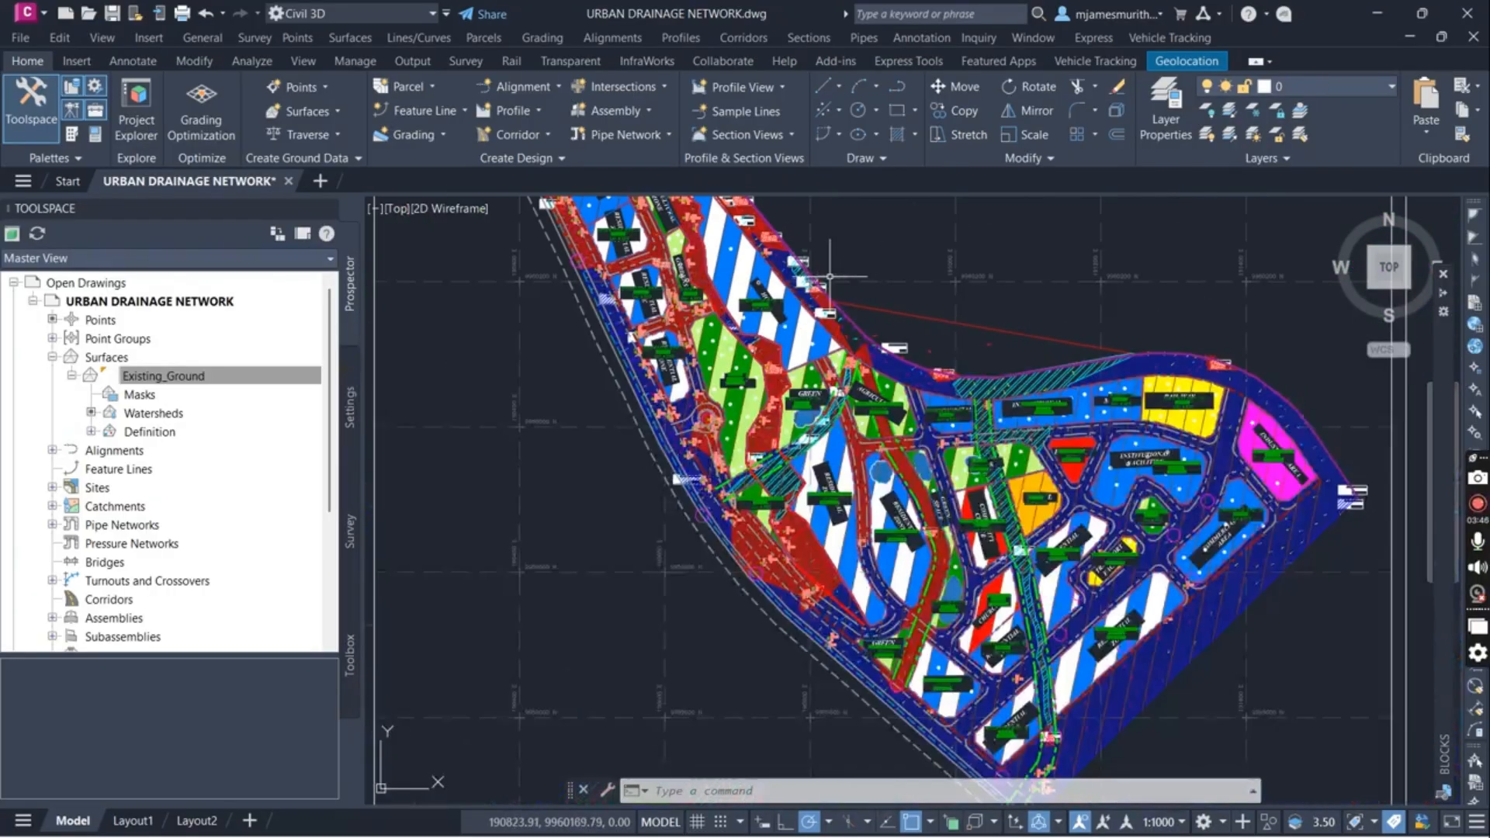
Examine how the watershed areas relate to the ponds and swales in the central residential zones and green spaces
{"action": "scroll", "coordinate": [956, 525], "scroll_direction": "up", "scroll_amount": 3}
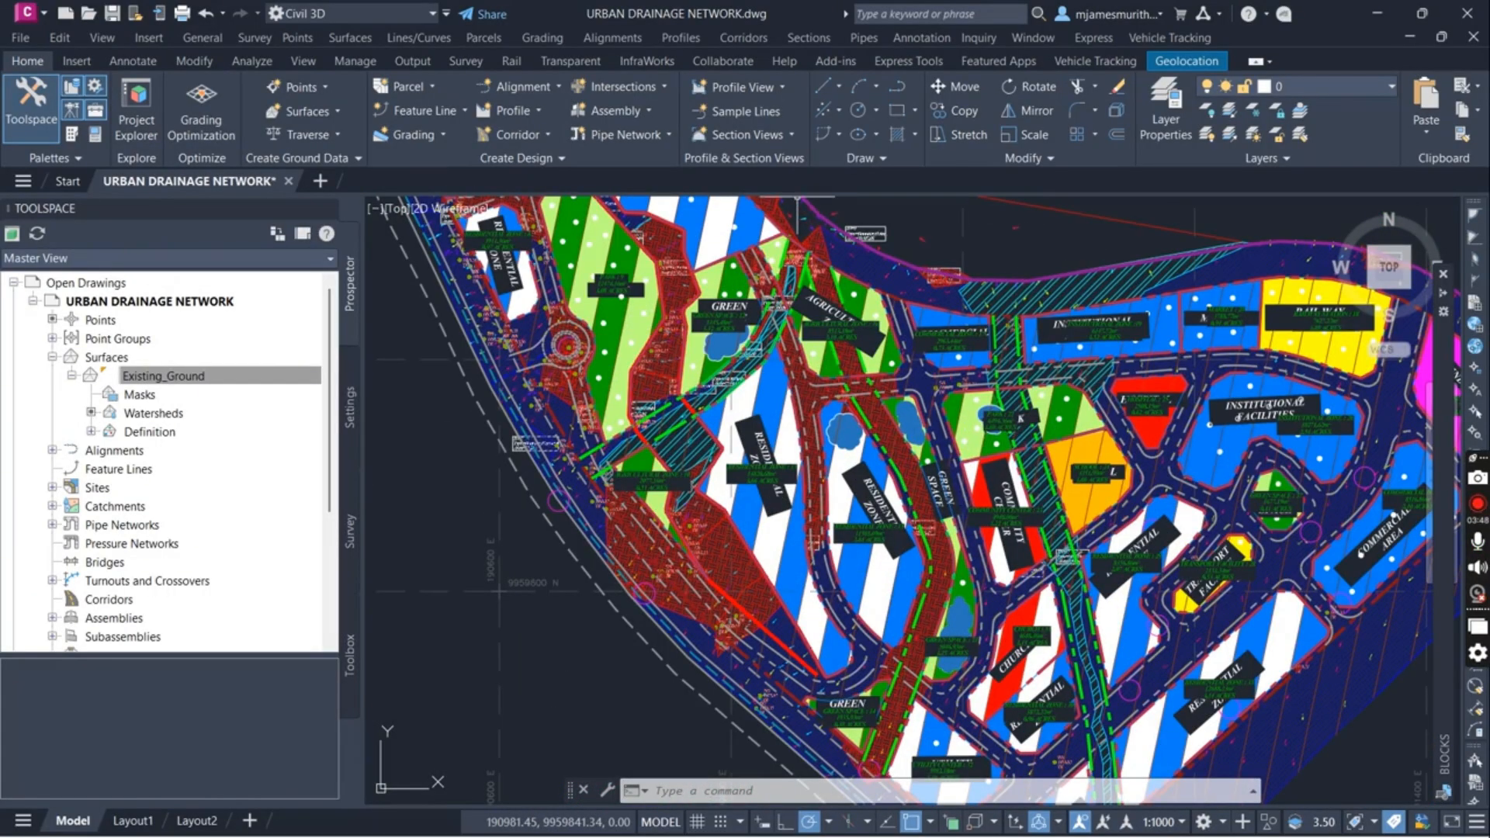
{"action": "scroll", "coordinate": [929, 535], "scroll_direction": "down", "scroll_amount": 3}
{"action": "scroll", "coordinate": [857, 535], "scroll_direction": "up", "scroll_amount": 3}
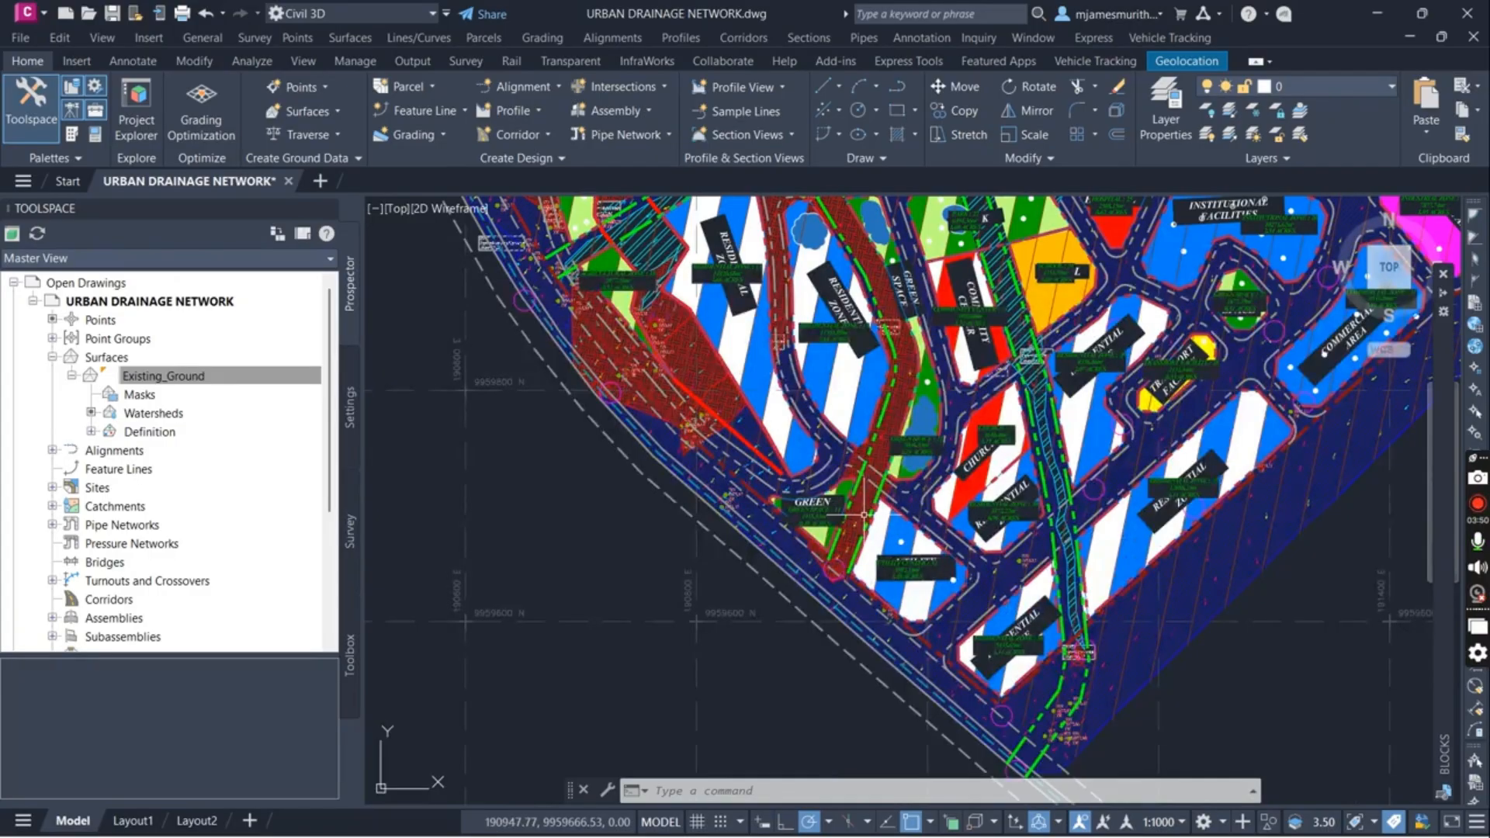
{"action": "scroll", "coordinate": [864, 514], "scroll_direction": "down", "scroll_amount": 3}
{"action": "scroll", "coordinate": [870, 454], "scroll_direction": "up", "scroll_amount": 4}
{"action": "scroll", "coordinate": [903, 482], "scroll_direction": "down", "scroll_amount": 1}
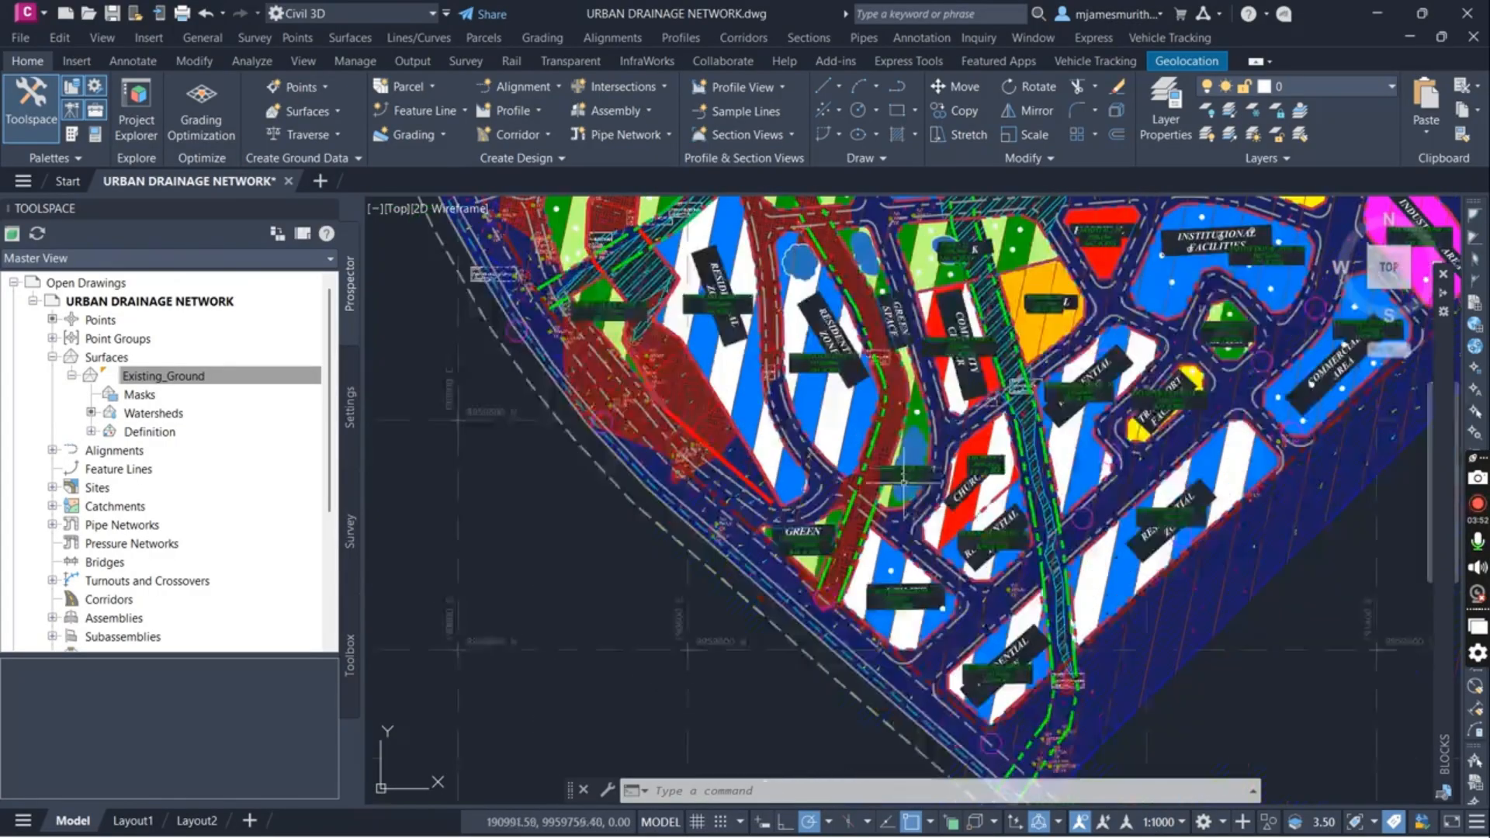
{"action": "scroll", "coordinate": [903, 482], "scroll_direction": "down", "scroll_amount": 2}
{"action": "scroll", "coordinate": [904, 419], "scroll_direction": "up", "scroll_amount": 4}
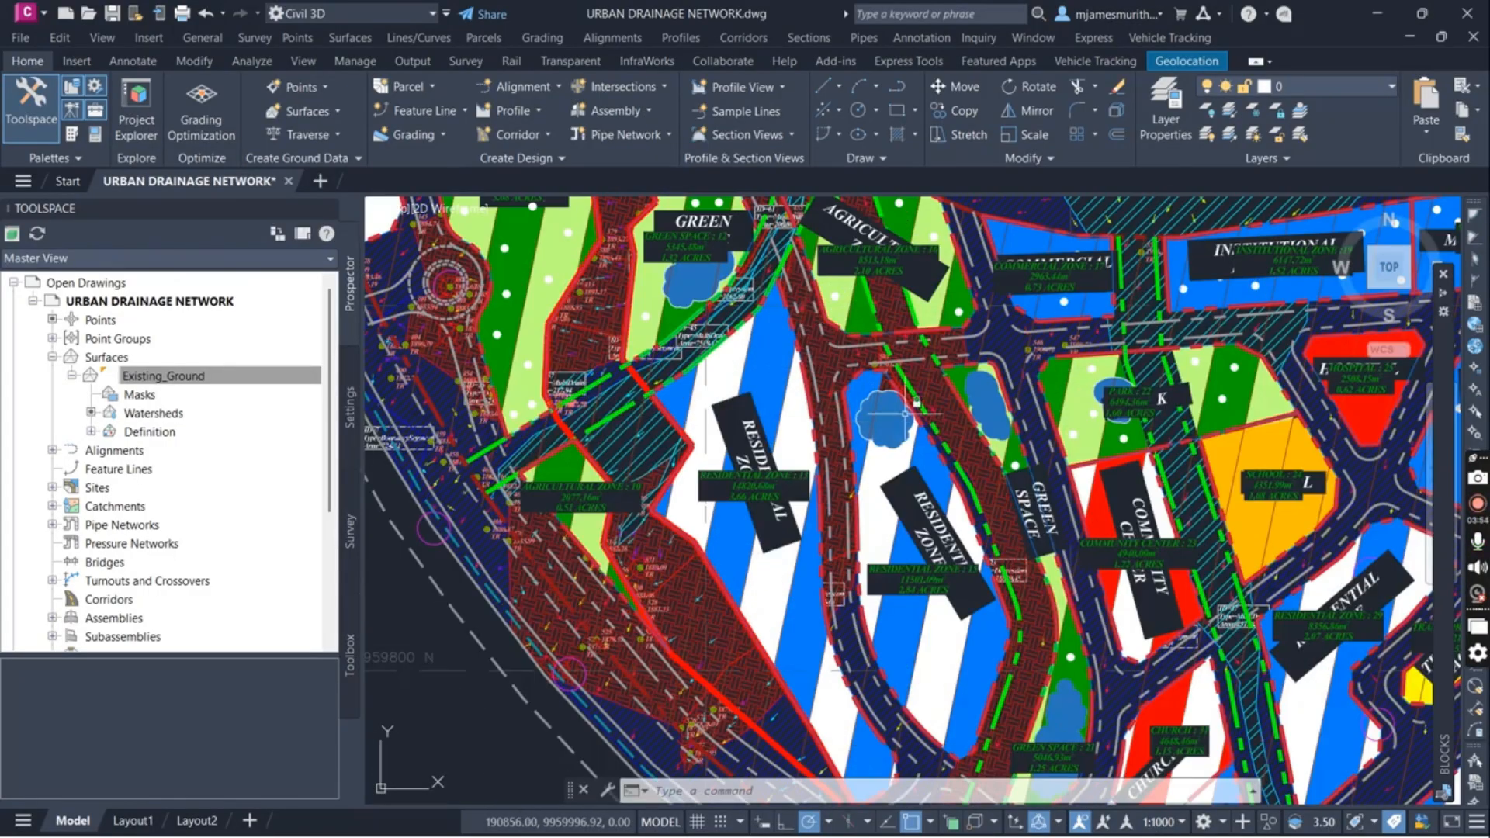
{"action": "scroll", "coordinate": [1102, 443], "scroll_direction": "down", "scroll_amount": 2}
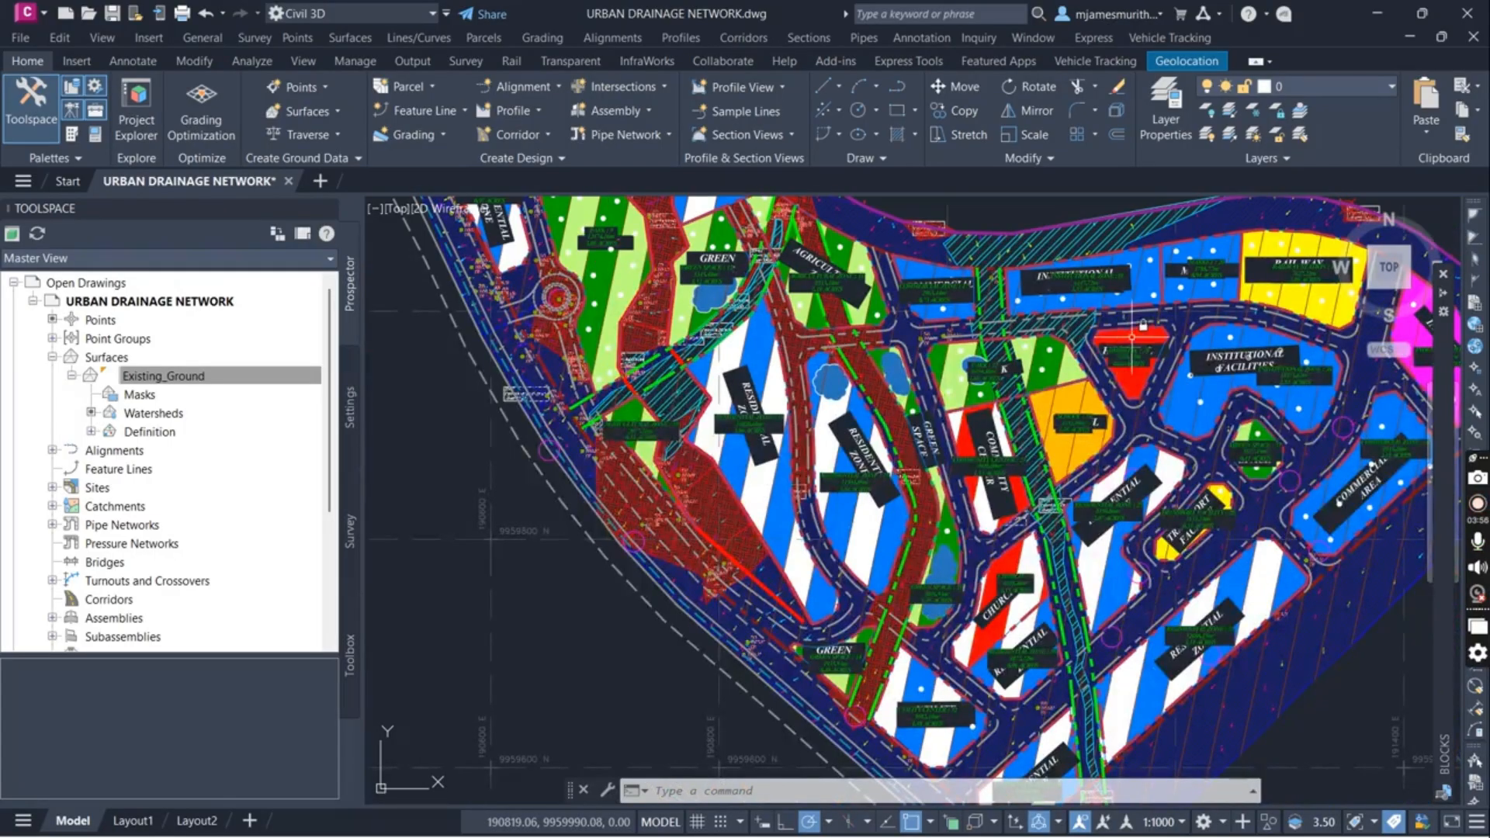
{"action": "scroll", "coordinate": [1133, 334], "scroll_direction": "down", "scroll_amount": 2}
Examine the watershed areas and flow arrows around the eastern residential, commercial, institutional and industrial parcels
{"action": "scroll", "coordinate": [1164, 349], "scroll_direction": "up", "scroll_amount": 5}
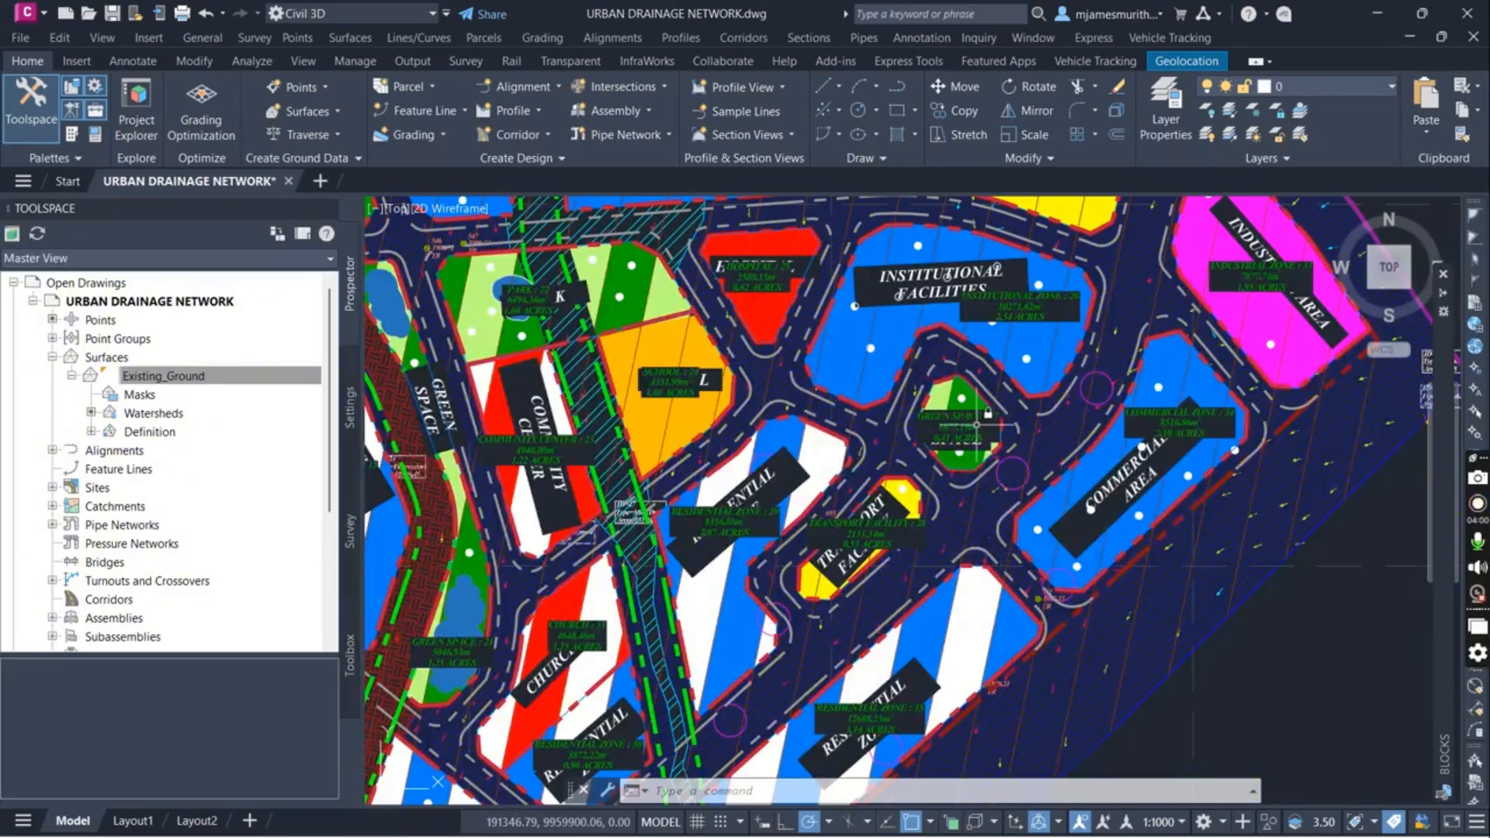
{"action": "scroll", "coordinate": [900, 594], "scroll_direction": "down", "scroll_amount": 3}
{"action": "scroll", "coordinate": [790, 658], "scroll_direction": "up", "scroll_amount": 3}
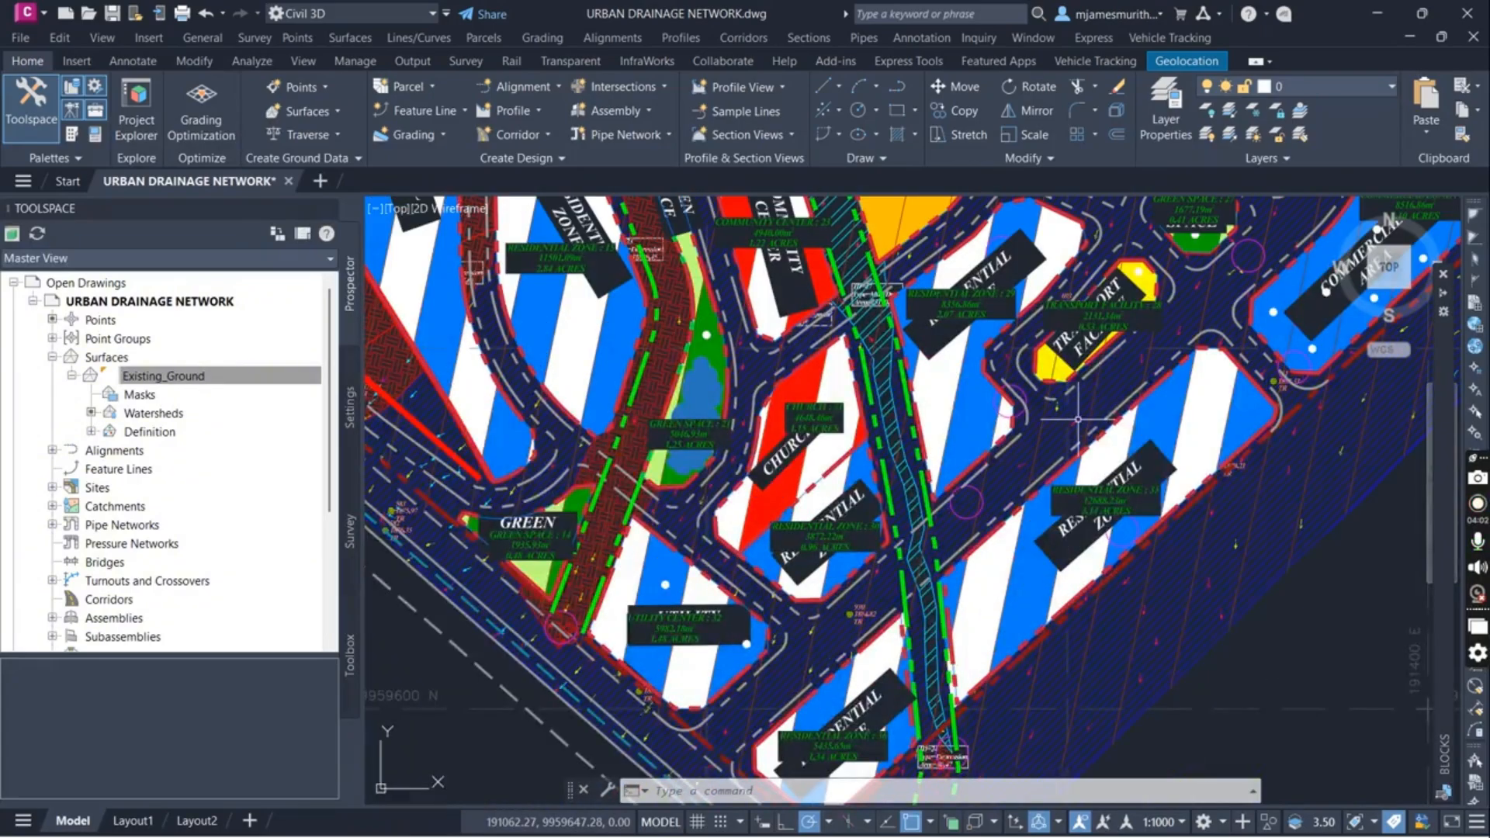
{"action": "scroll", "coordinate": [1175, 341], "scroll_direction": "up", "scroll_amount": 5}
{"action": "scroll", "coordinate": [1087, 351], "scroll_direction": "down", "scroll_amount": 5}
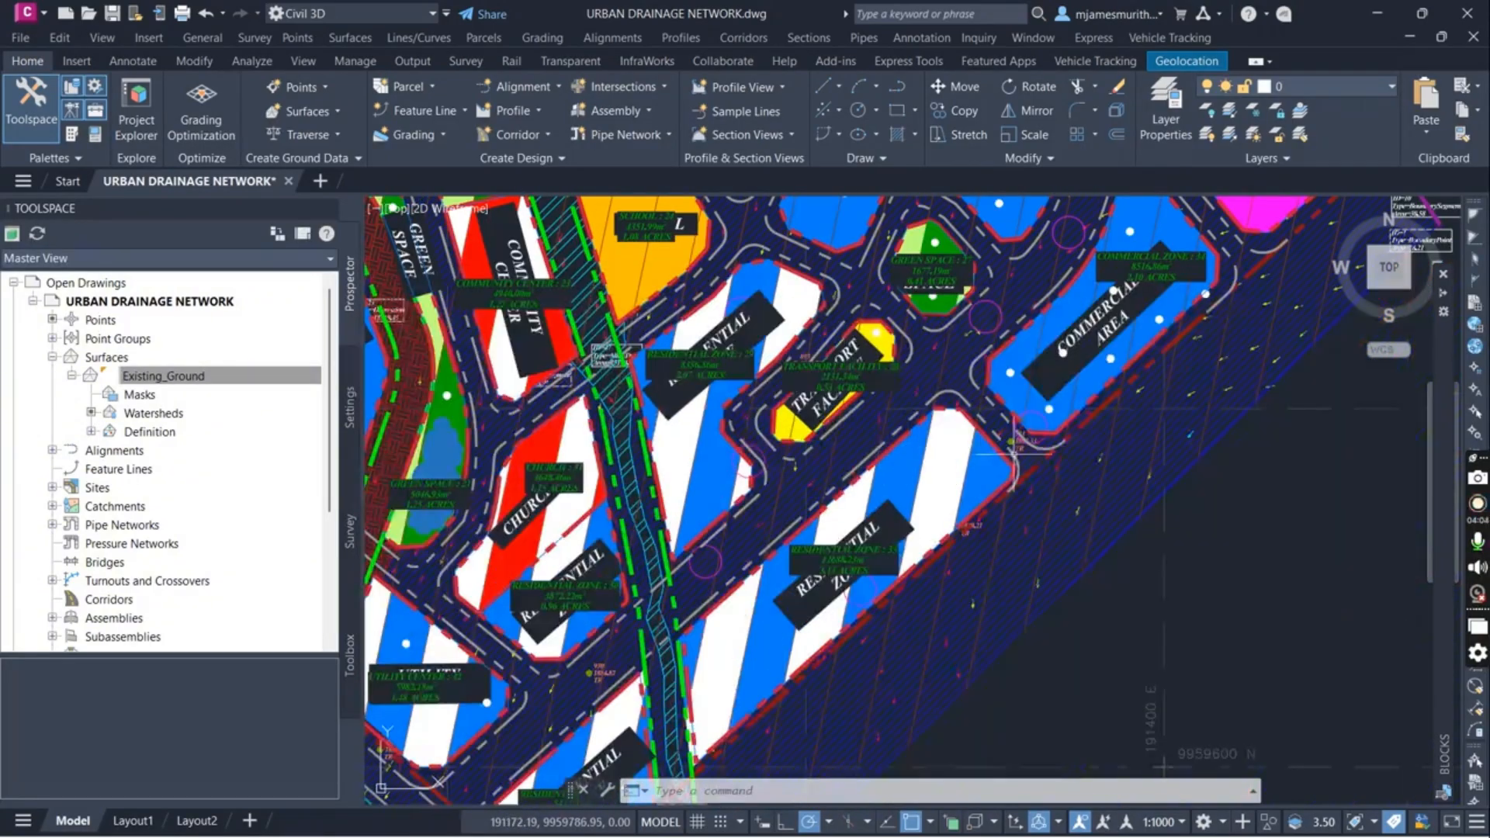
{"action": "scroll", "coordinate": [1016, 590], "scroll_direction": "down", "scroll_amount": 3}
{"action": "scroll", "coordinate": [1012, 395], "scroll_direction": "up", "scroll_amount": 3}
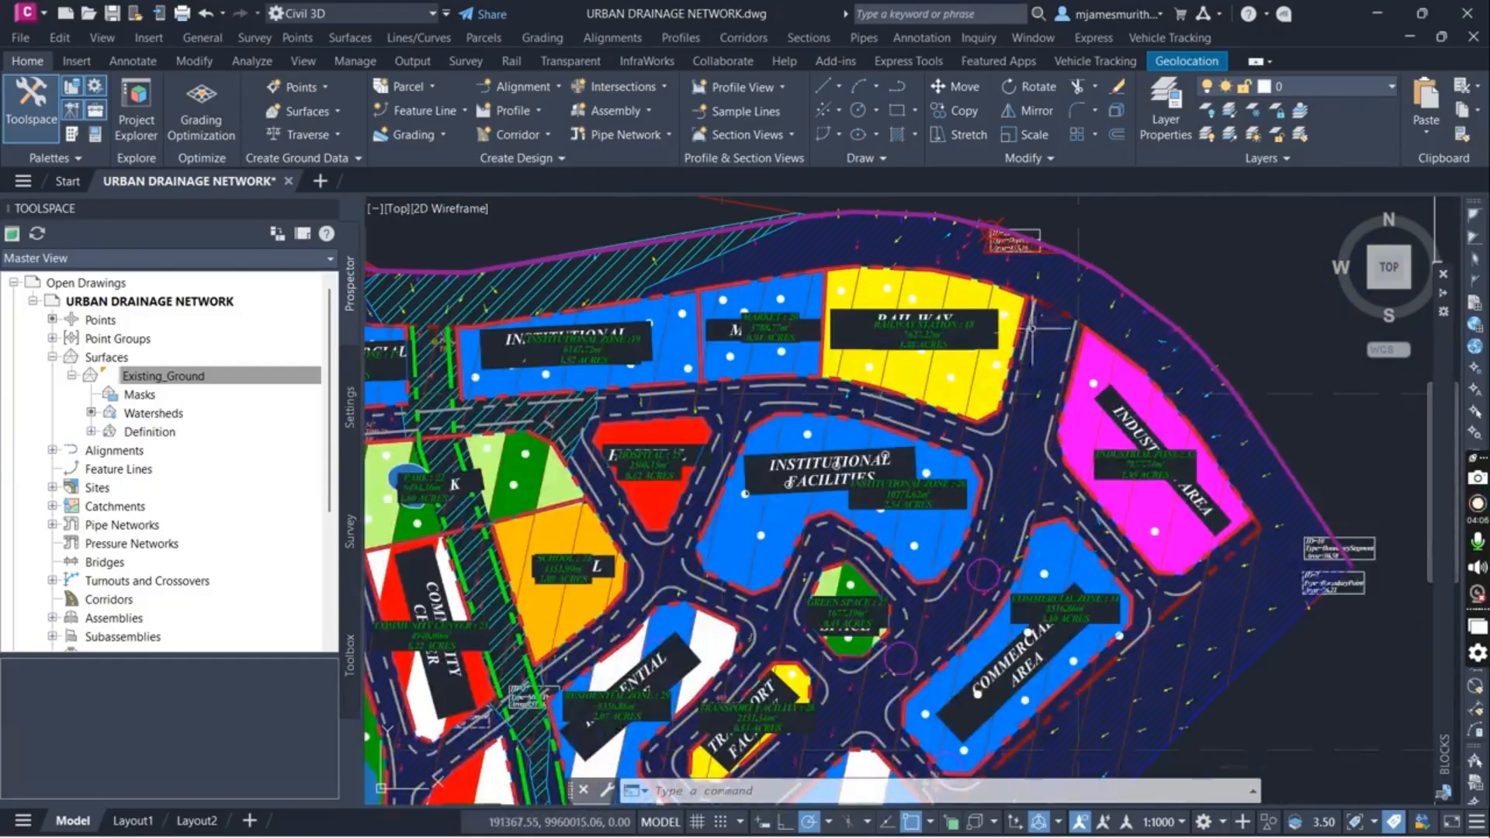
{"action": "scroll", "coordinate": [1052, 295], "scroll_direction": "down", "scroll_amount": 2}
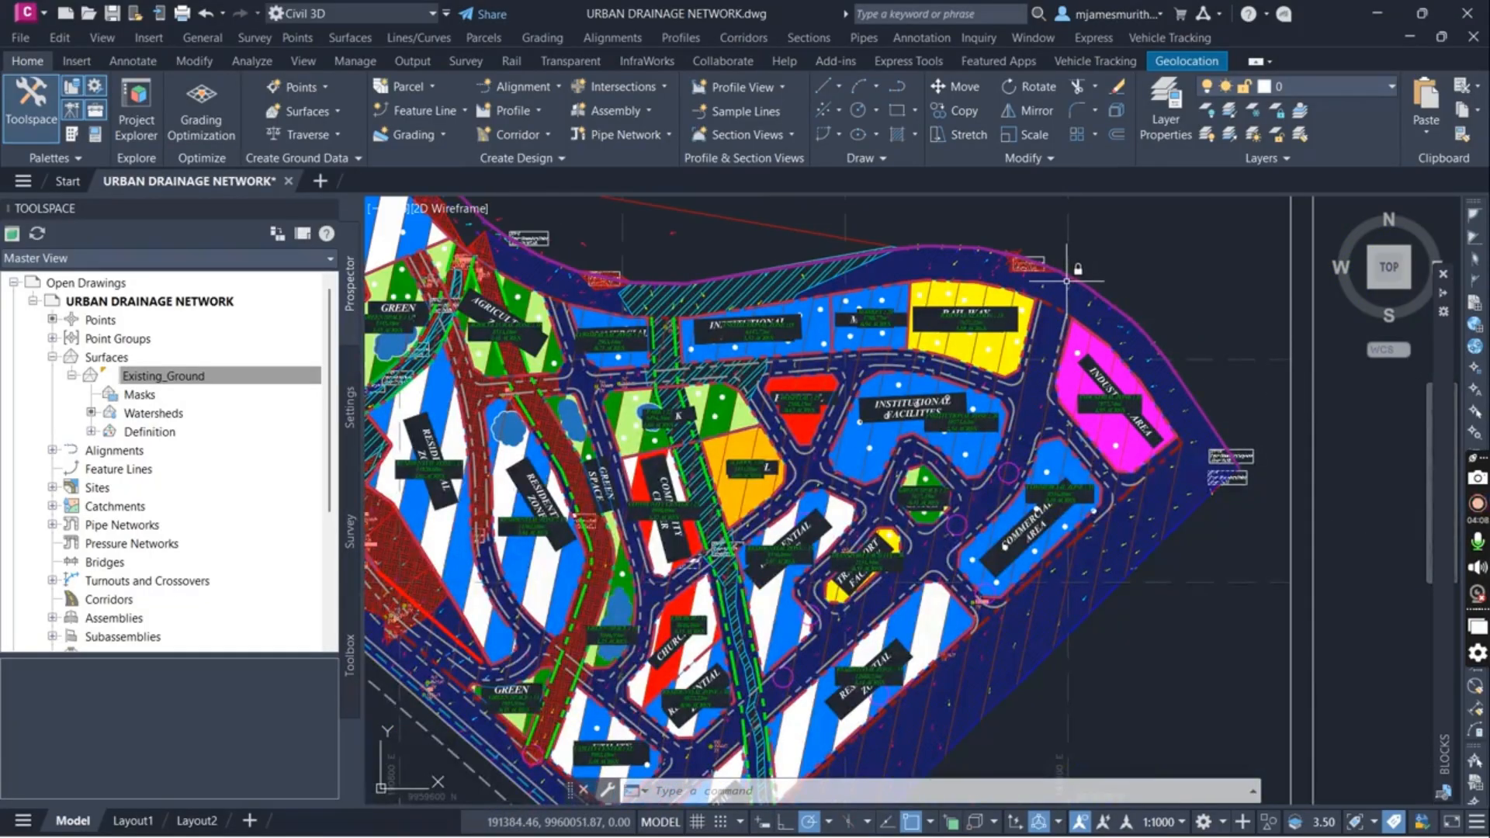
{"action": "scroll", "coordinate": [984, 530], "scroll_direction": "up", "scroll_amount": 3}
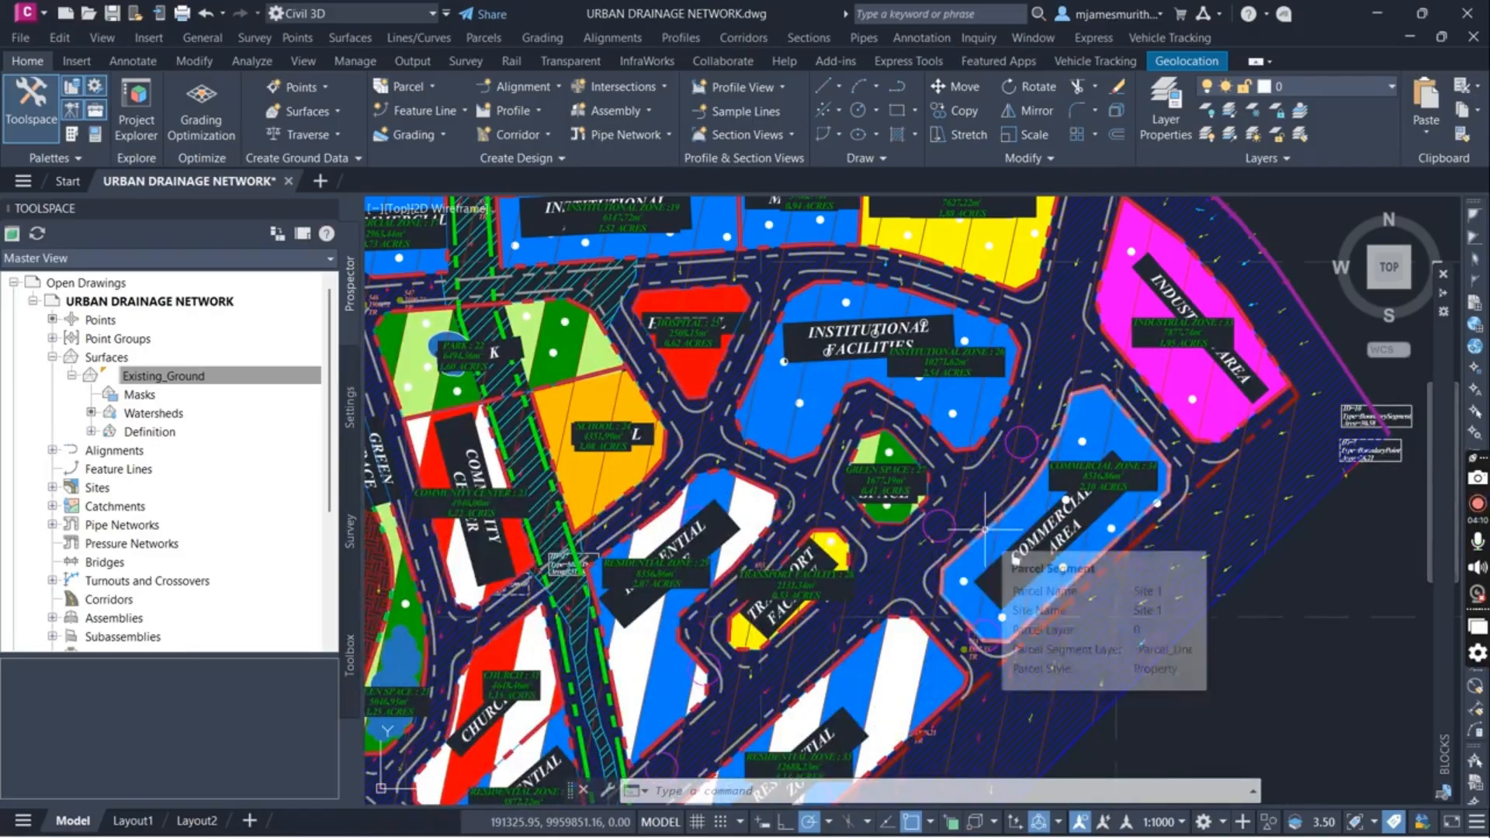
{"action": "scroll", "coordinate": [941, 559], "scroll_direction": "down", "scroll_amount": 4}
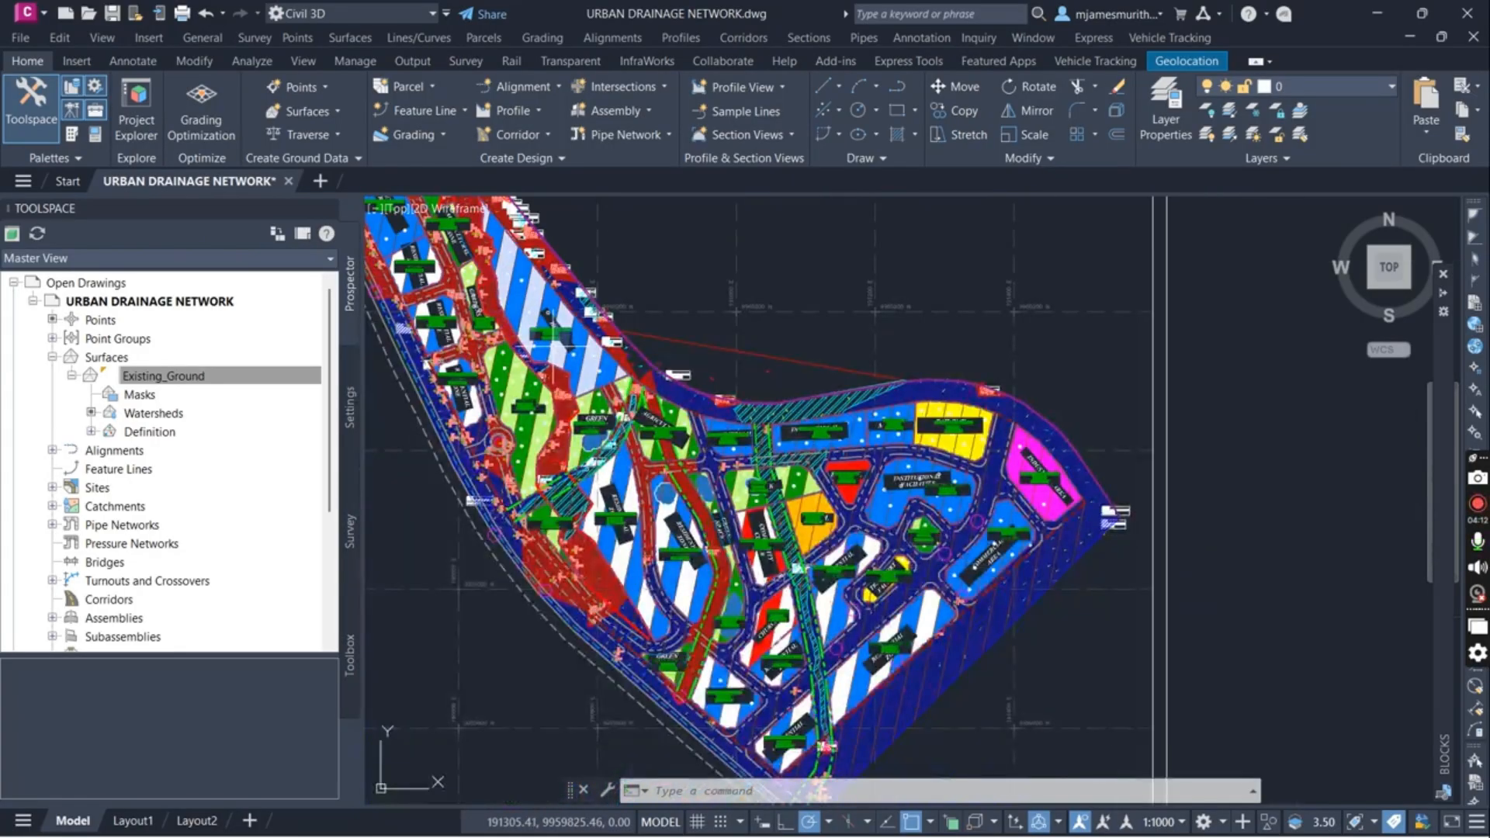
Examine the watershed areas and flow arrows across the northern recreation center, commercial and agricultural parcels
{"action": "scroll", "coordinate": [525, 348], "scroll_direction": "up", "scroll_amount": 3}
{"action": "scroll", "coordinate": [721, 464], "scroll_direction": "down", "scroll_amount": 3}
{"action": "scroll", "coordinate": [644, 429], "scroll_direction": "up", "scroll_amount": 3}
{"action": "scroll", "coordinate": [648, 428], "scroll_direction": "down", "scroll_amount": 3}
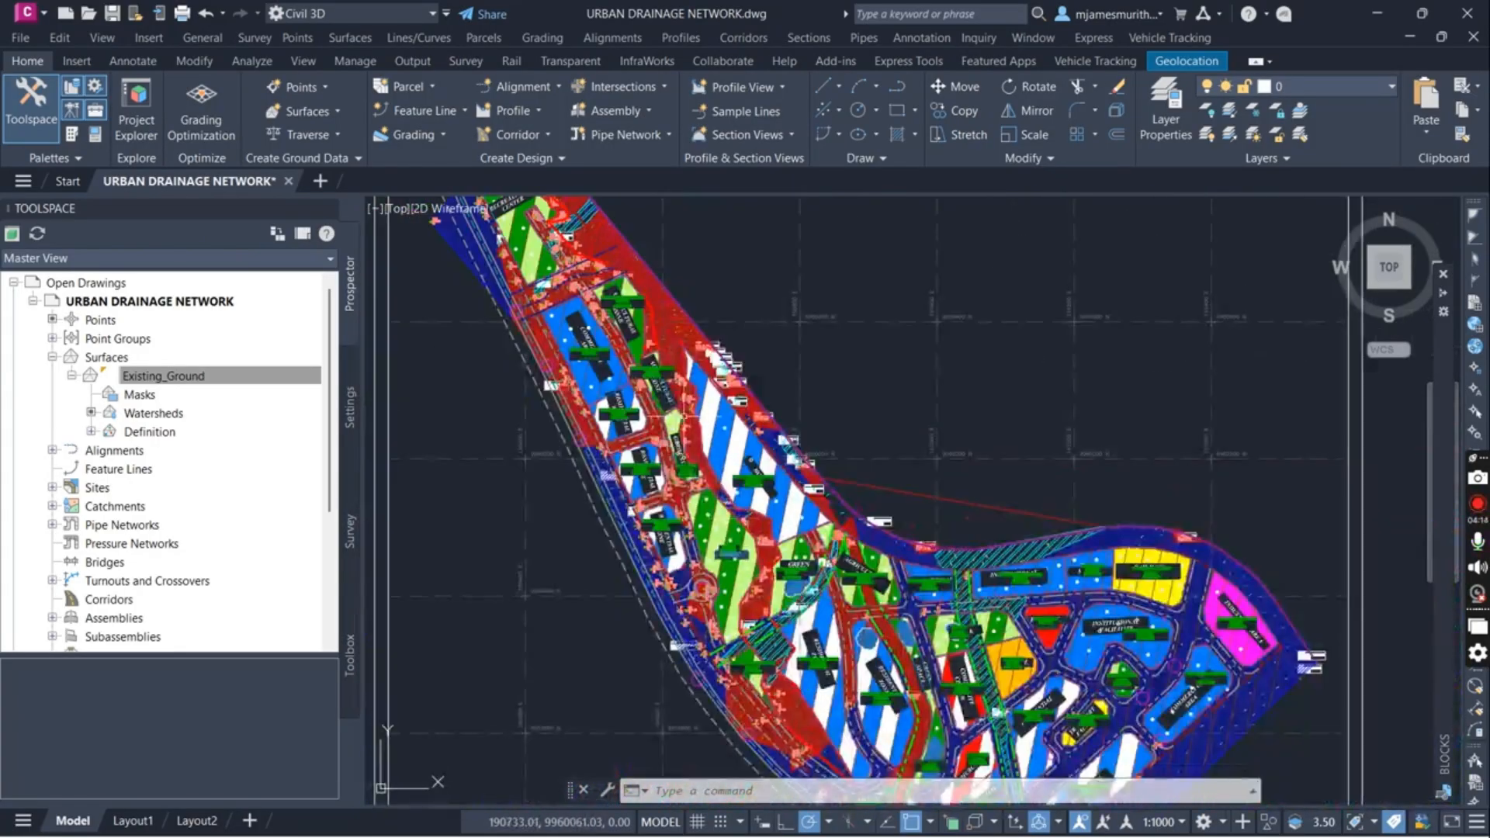
{"action": "scroll", "coordinate": [668, 365], "scroll_direction": "up", "scroll_amount": 2}
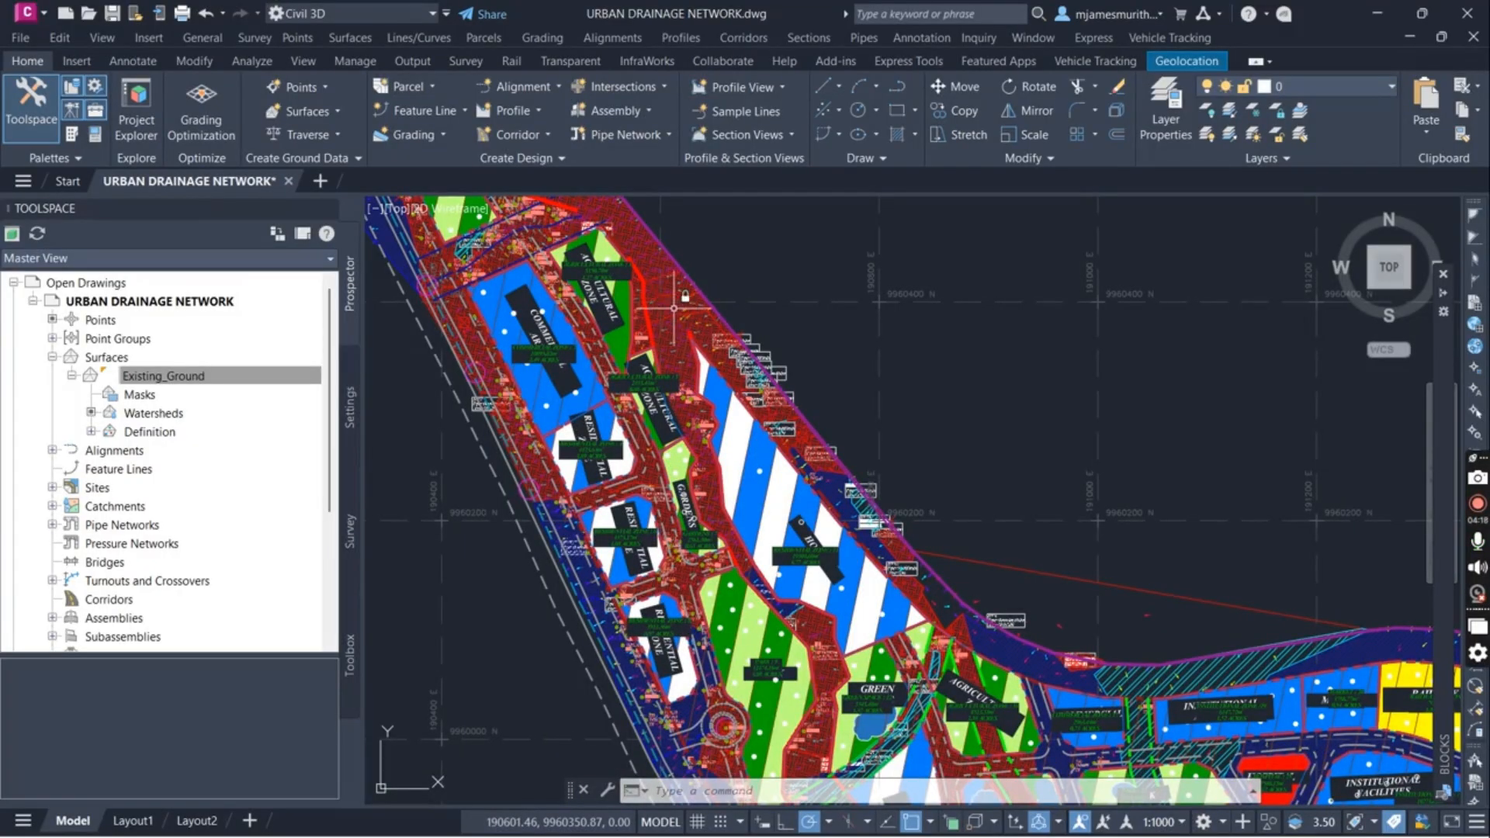
{"action": "scroll", "coordinate": [577, 222], "scroll_direction": "up", "scroll_amount": 2}
{"action": "scroll", "coordinate": [689, 482], "scroll_direction": "down", "scroll_amount": 1}
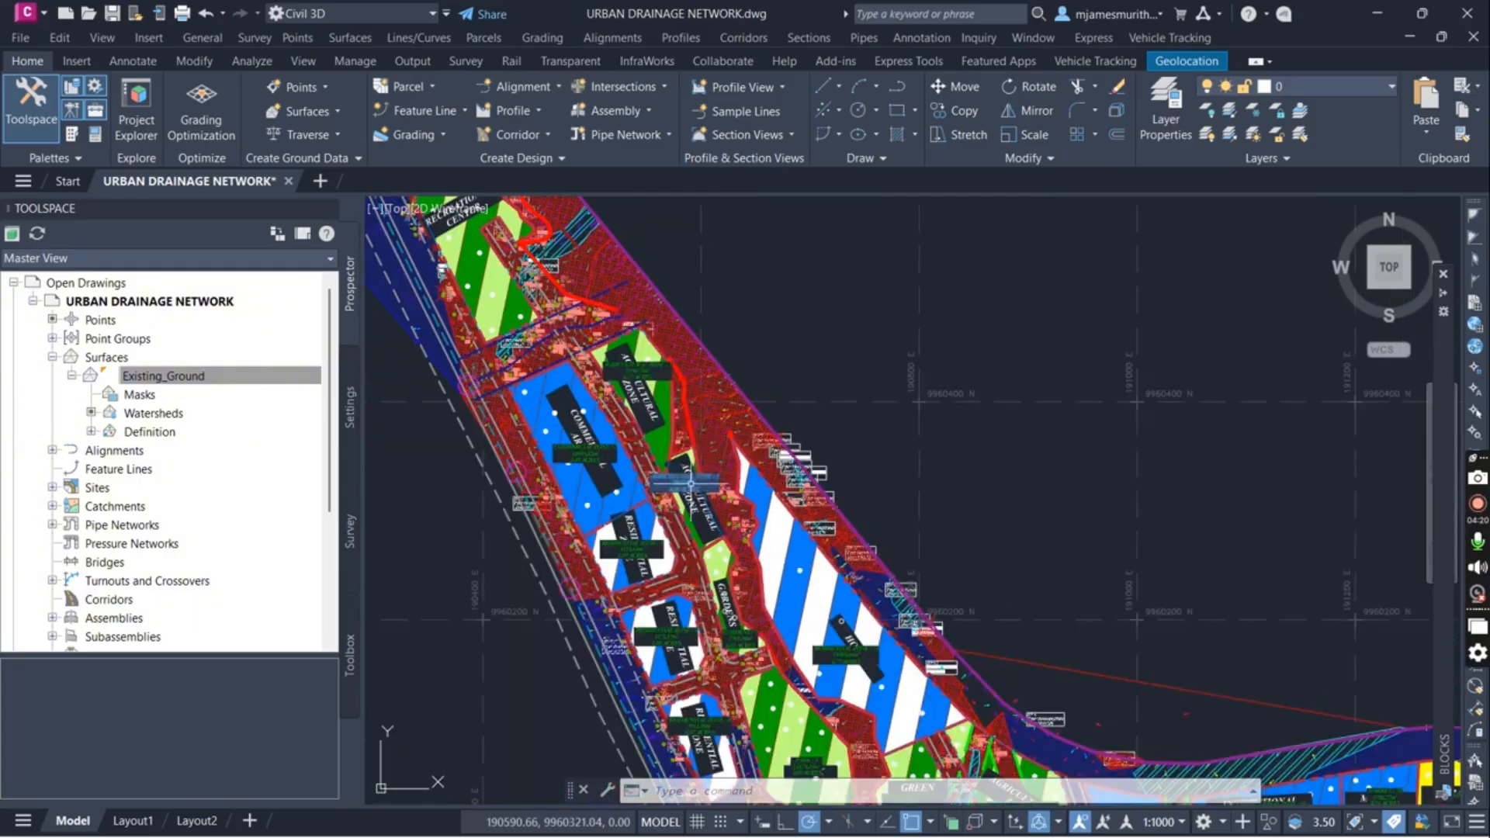
{"action": "scroll", "coordinate": [667, 309], "scroll_direction": "down", "scroll_amount": 1}
{"action": "scroll", "coordinate": [798, 594], "scroll_direction": "up", "scroll_amount": 1}
Examine the watershed labels and flow arrows between the hotel, the park and the green space pond
{"action": "scroll", "coordinate": [798, 594], "scroll_direction": "up", "scroll_amount": 1}
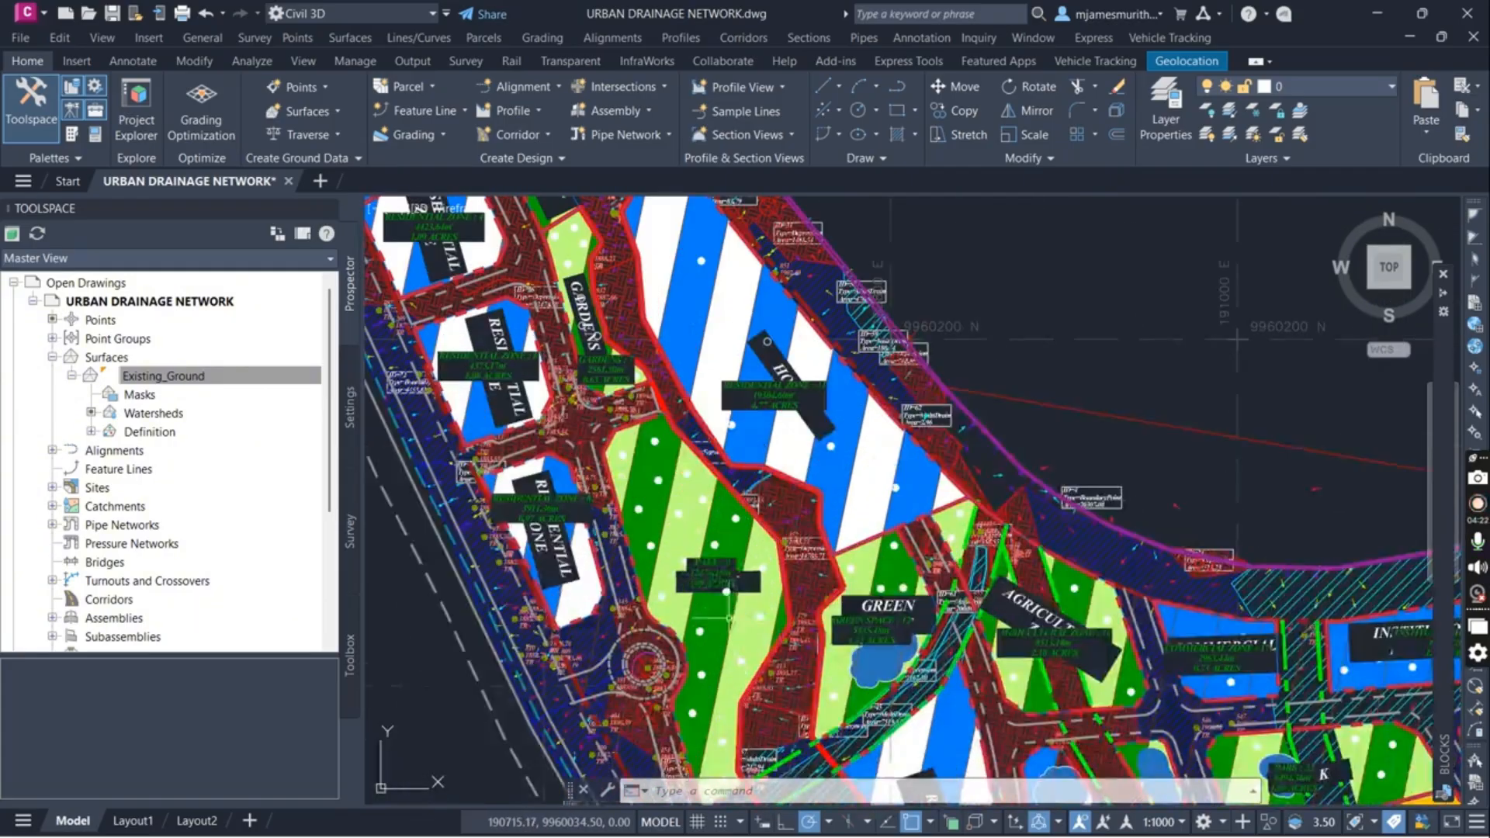
{"action": "scroll", "coordinate": [722, 559], "scroll_direction": "up", "scroll_amount": 1}
{"action": "scroll", "coordinate": [796, 383], "scroll_direction": "down", "scroll_amount": 1}
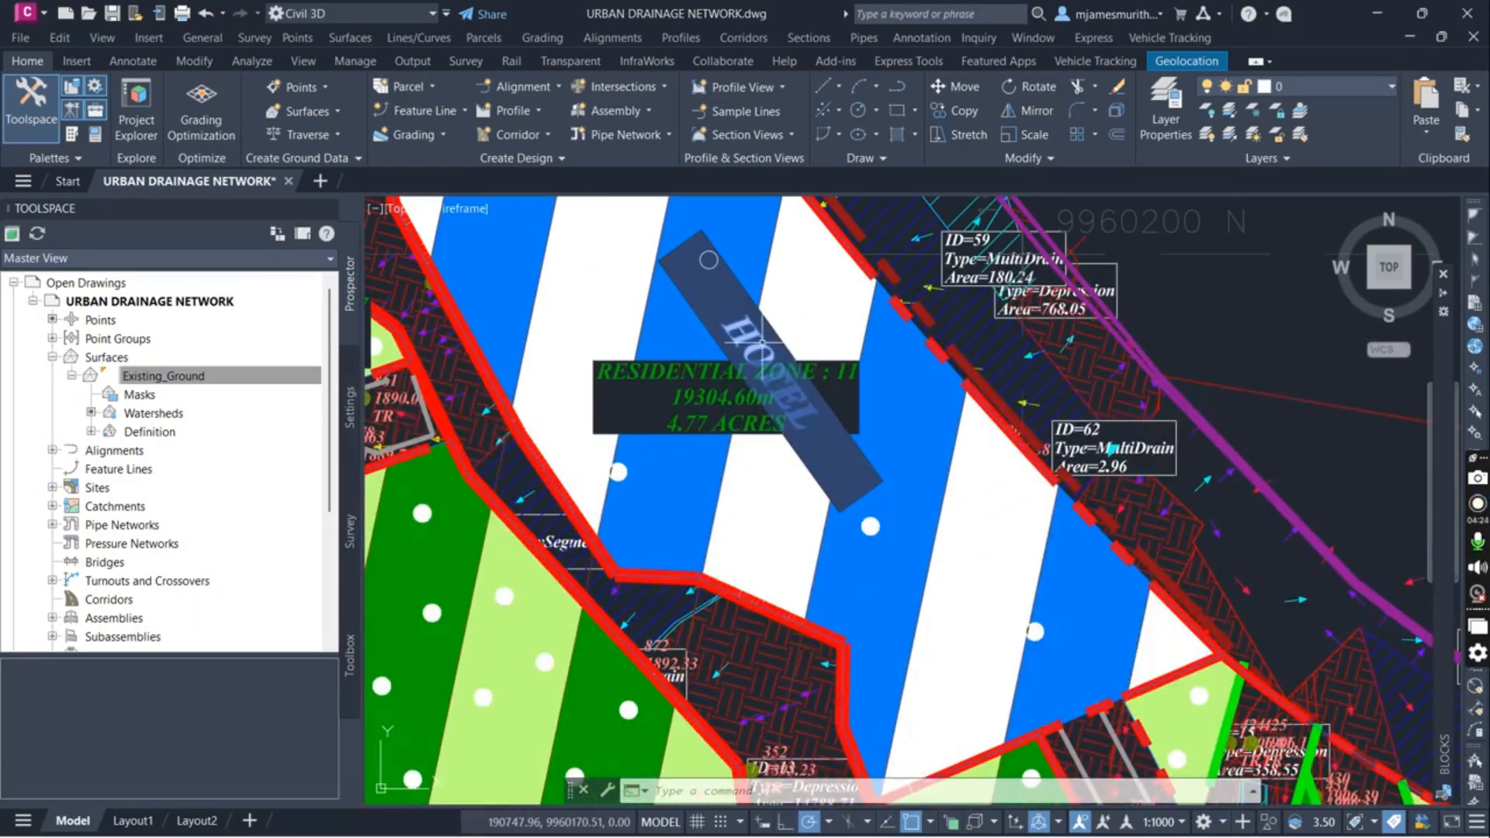
{"action": "scroll", "coordinate": [790, 392], "scroll_direction": "down", "scroll_amount": 1}
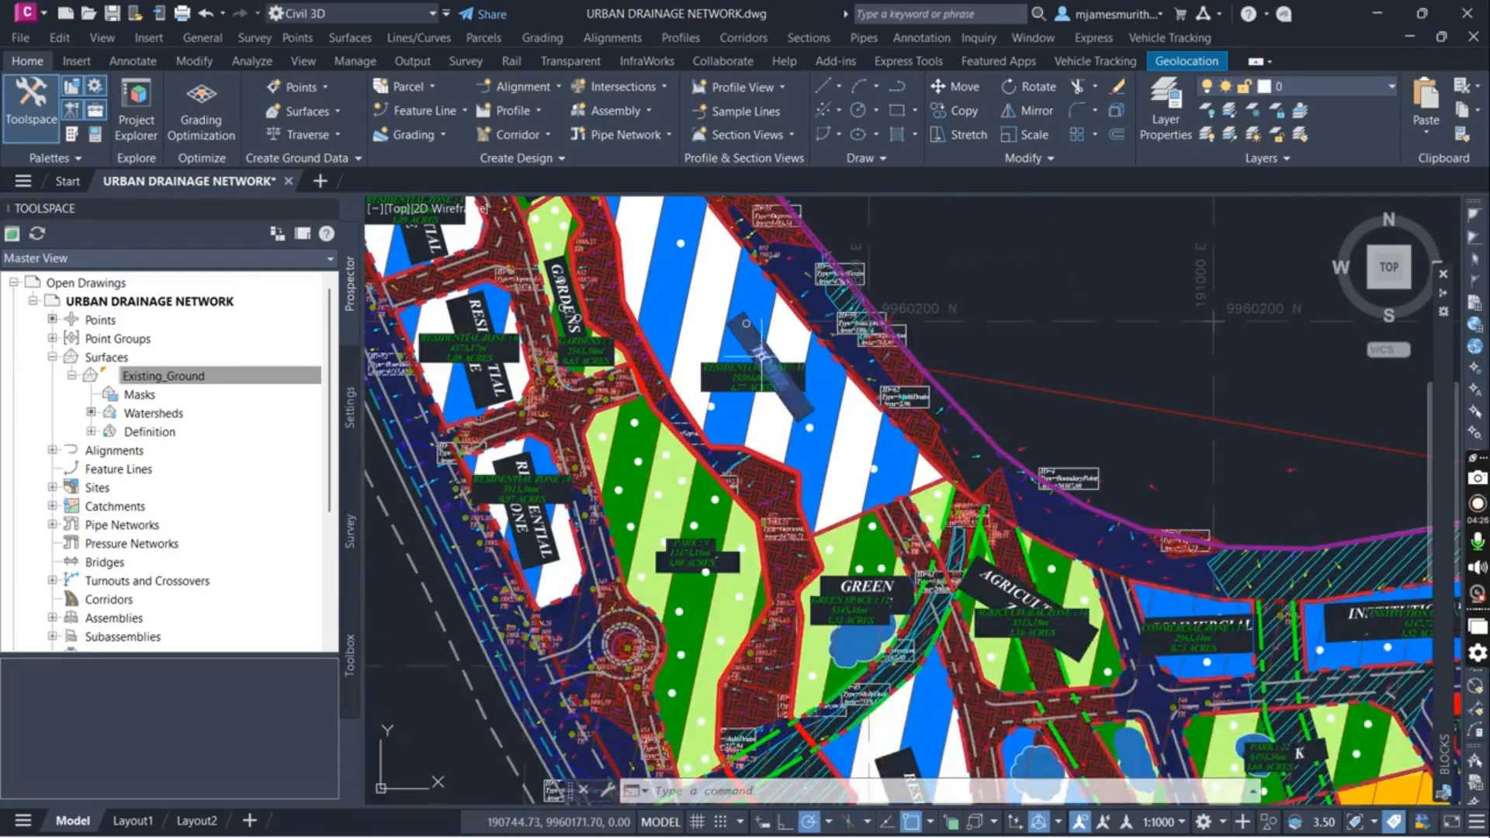
{"action": "scroll", "coordinate": [784, 380], "scroll_direction": "down", "scroll_amount": 1}
{"action": "scroll", "coordinate": [807, 543], "scroll_direction": "up", "scroll_amount": 1}
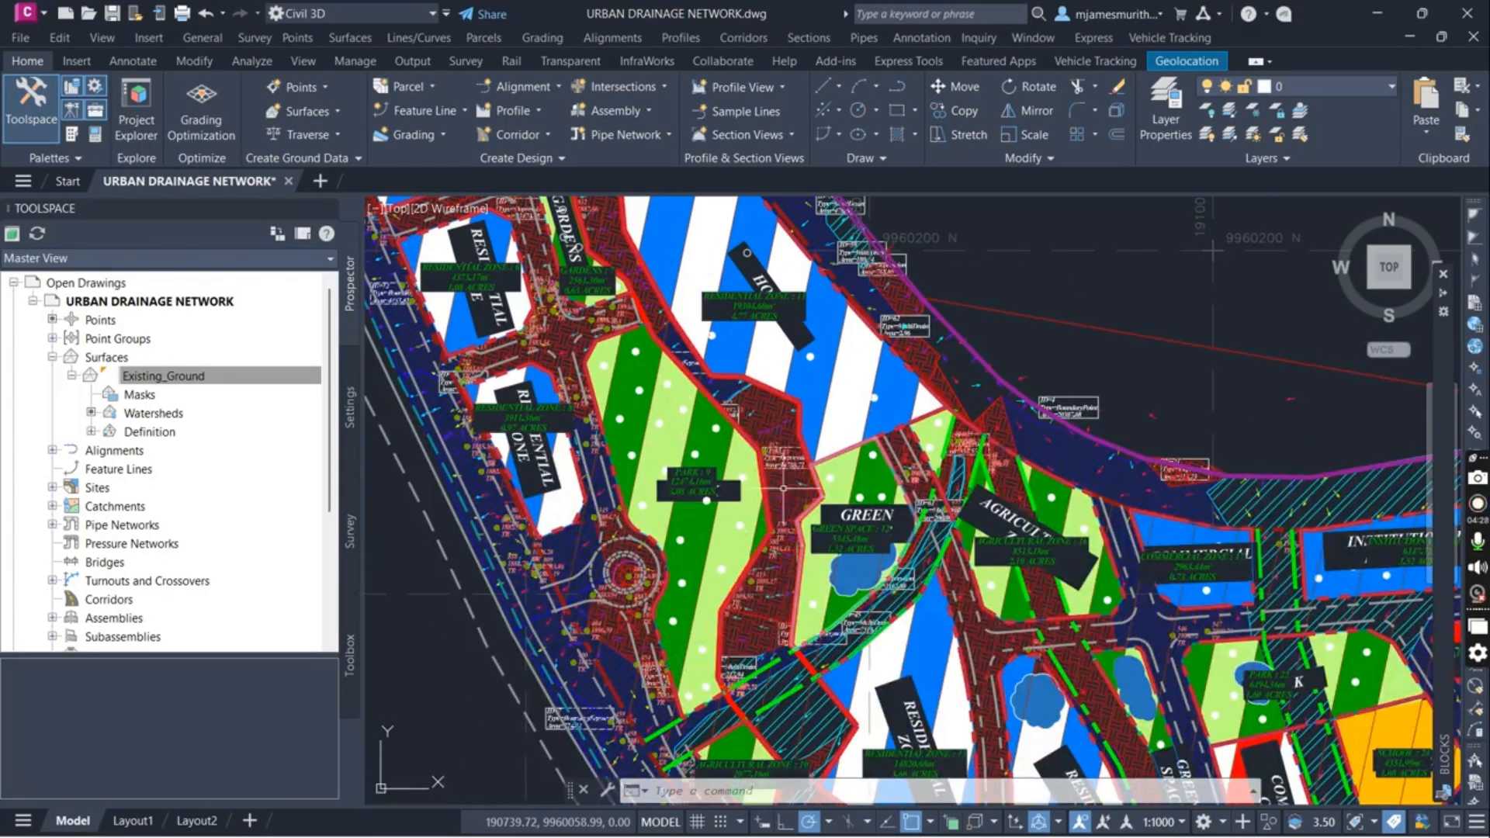
{"action": "scroll", "coordinate": [749, 442], "scroll_direction": "down", "scroll_amount": 1}
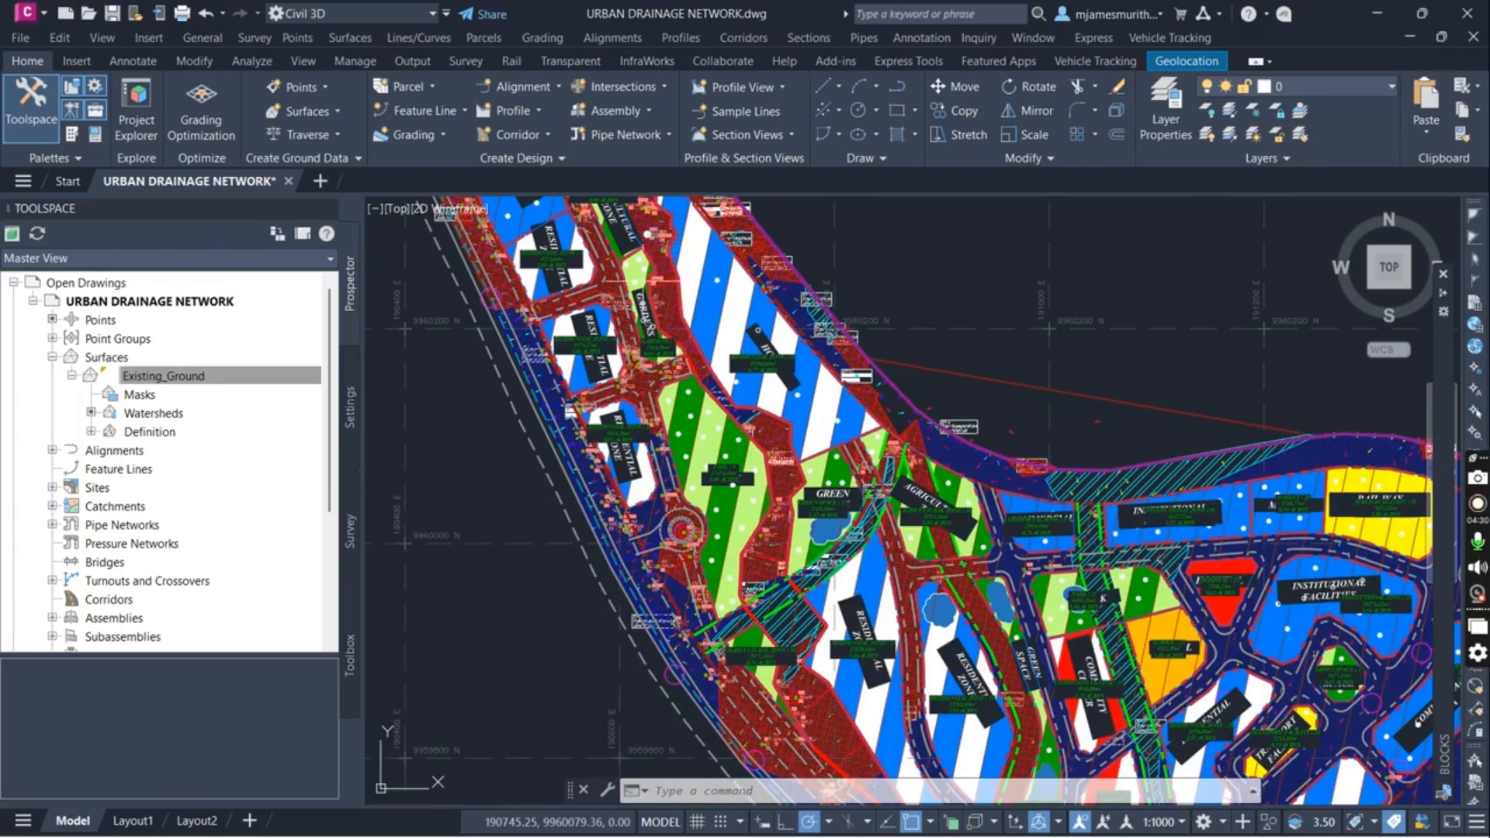
{"action": "scroll", "coordinate": [783, 470], "scroll_direction": "up", "scroll_amount": 2}
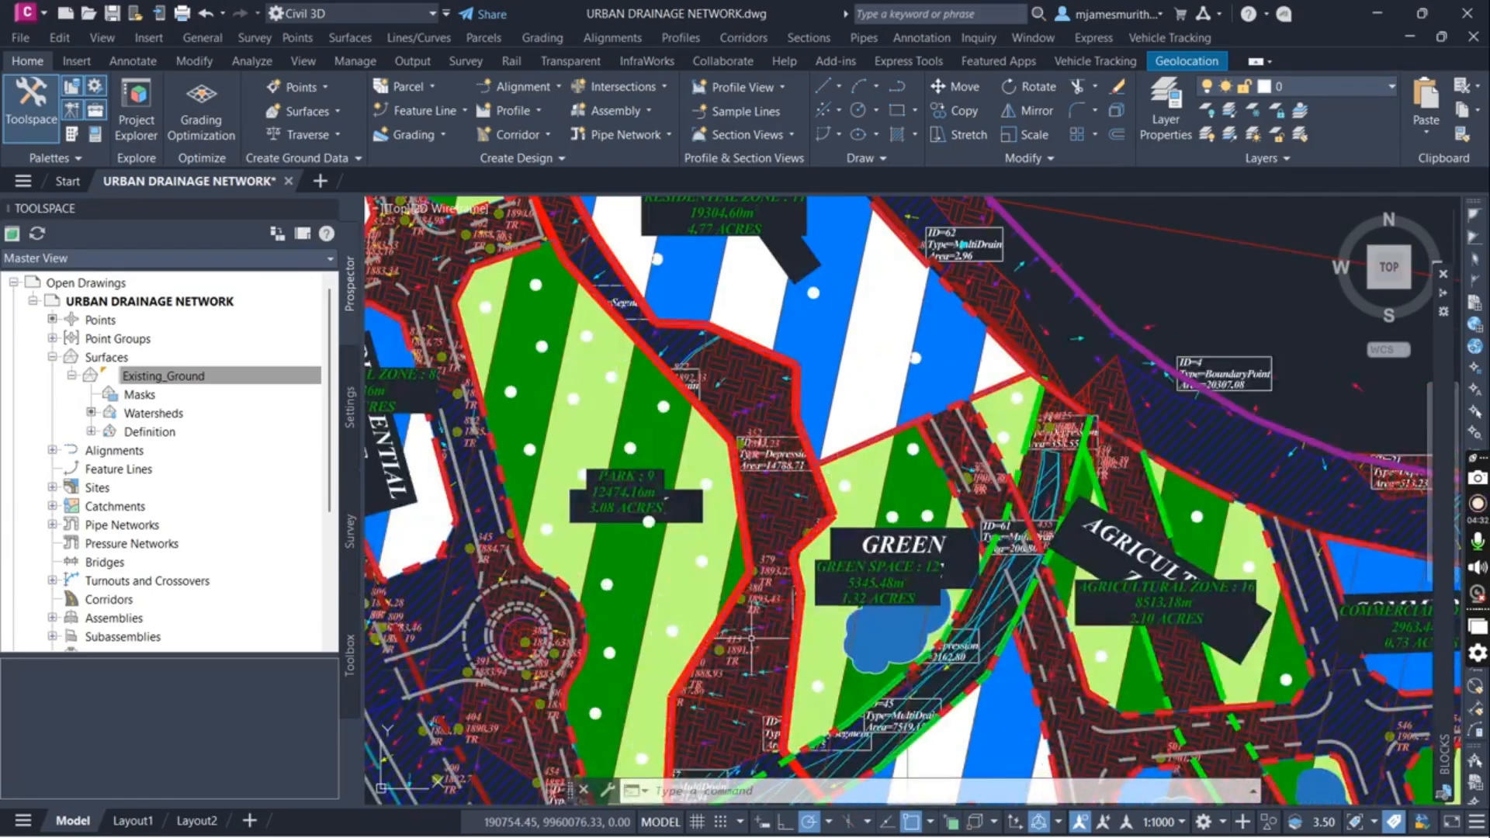
Examine the watershed areas and flow arrows around the northern Commercial Zone 2 and Agricultural Zone 3 parcels
{"action": "scroll", "coordinate": [780, 450], "scroll_direction": "down", "scroll_amount": 2}
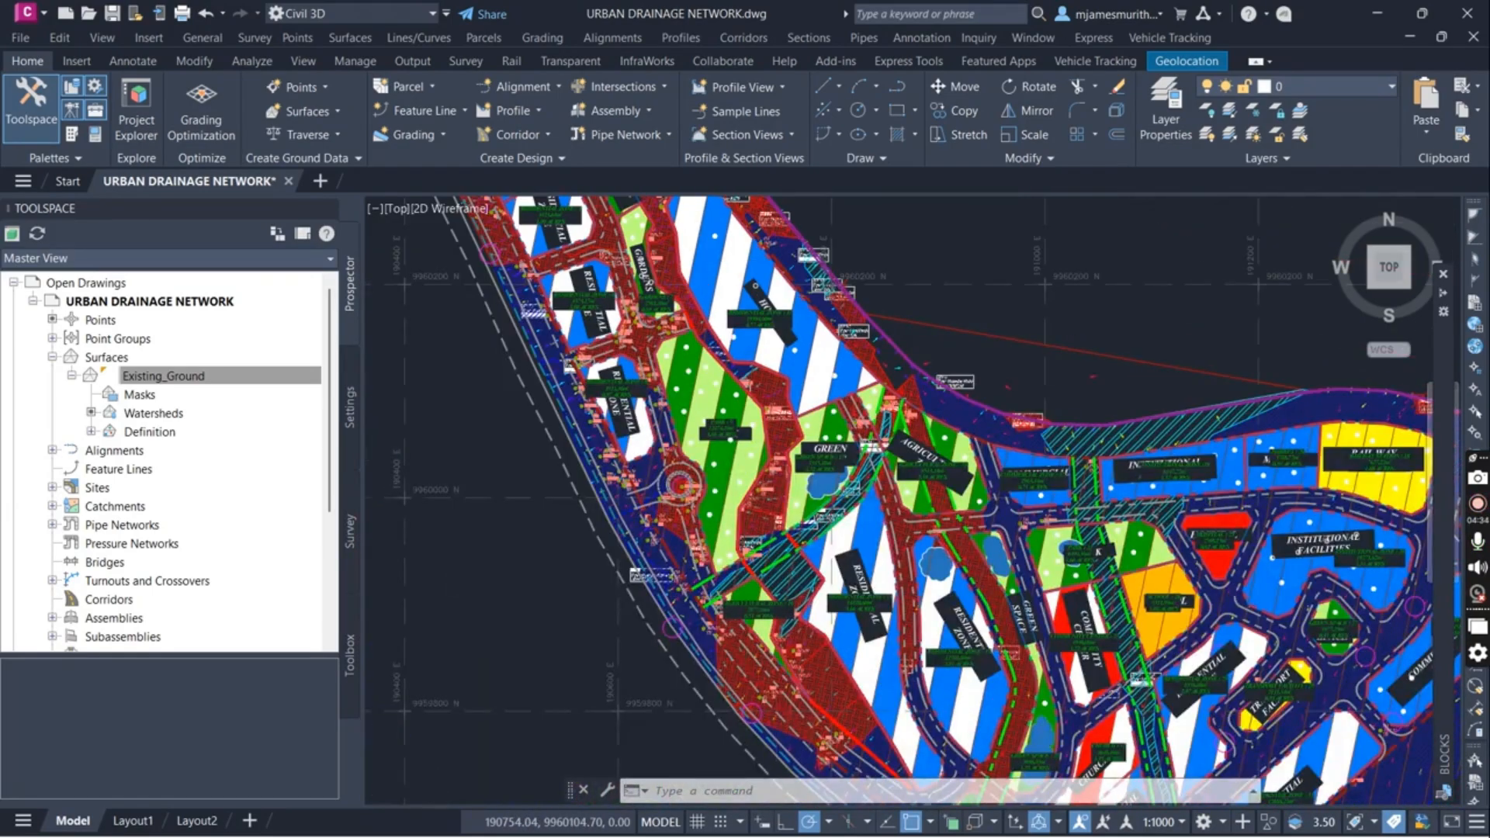
{"action": "scroll", "coordinate": [776, 723], "scroll_direction": "down", "scroll_amount": 1}
{"action": "scroll", "coordinate": [614, 245], "scroll_direction": "up", "scroll_amount": 2}
{"action": "scroll", "coordinate": [617, 379], "scroll_direction": "down", "scroll_amount": 1}
{"action": "scroll", "coordinate": [617, 379], "scroll_direction": "up", "scroll_amount": 1}
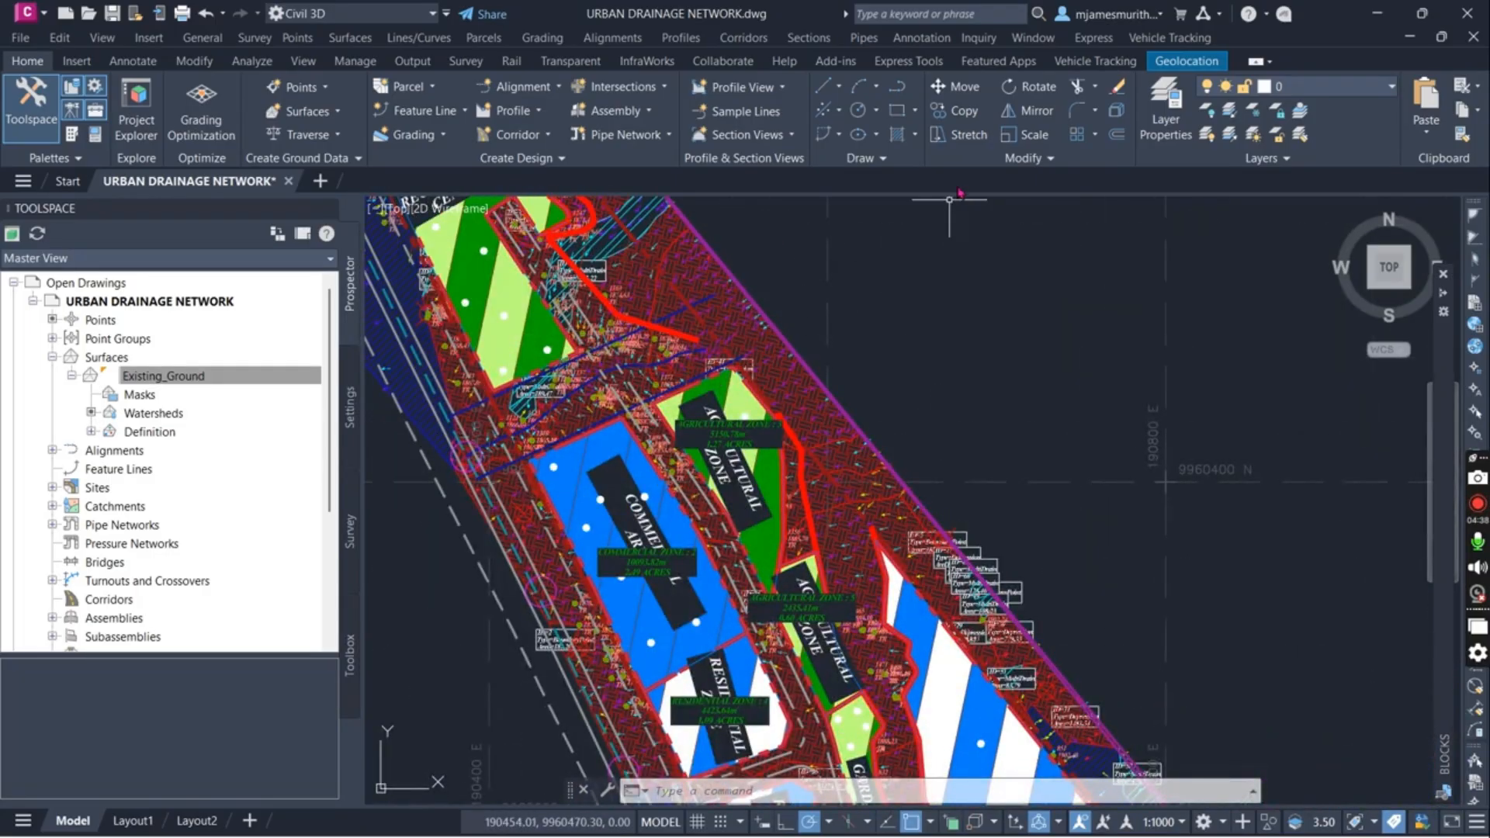
{"action": "scroll", "coordinate": [550, 409], "scroll_direction": "down", "scroll_amount": 1}
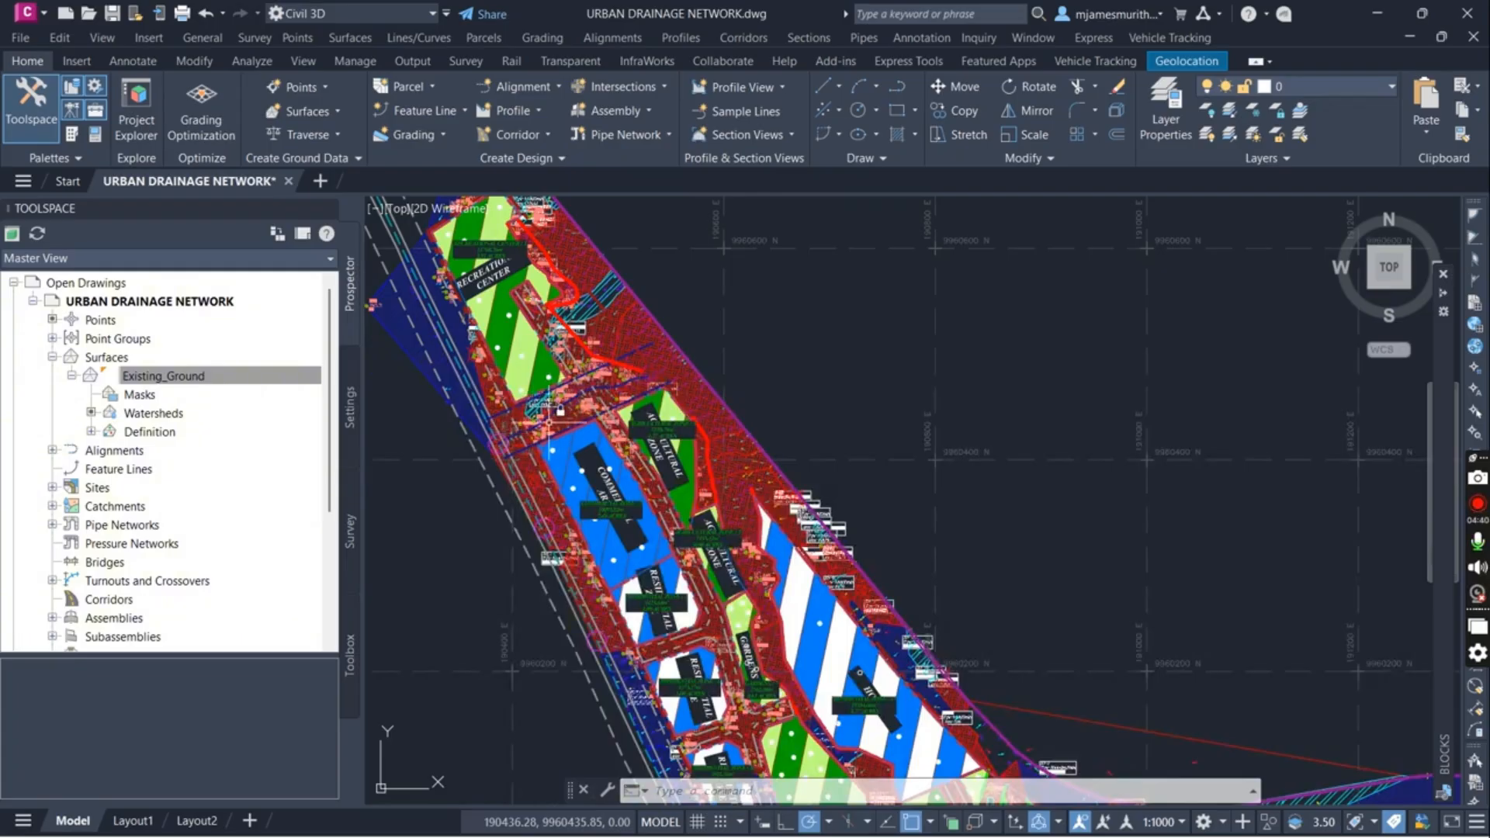
{"action": "scroll", "coordinate": [550, 425], "scroll_direction": "up", "scroll_amount": 1}
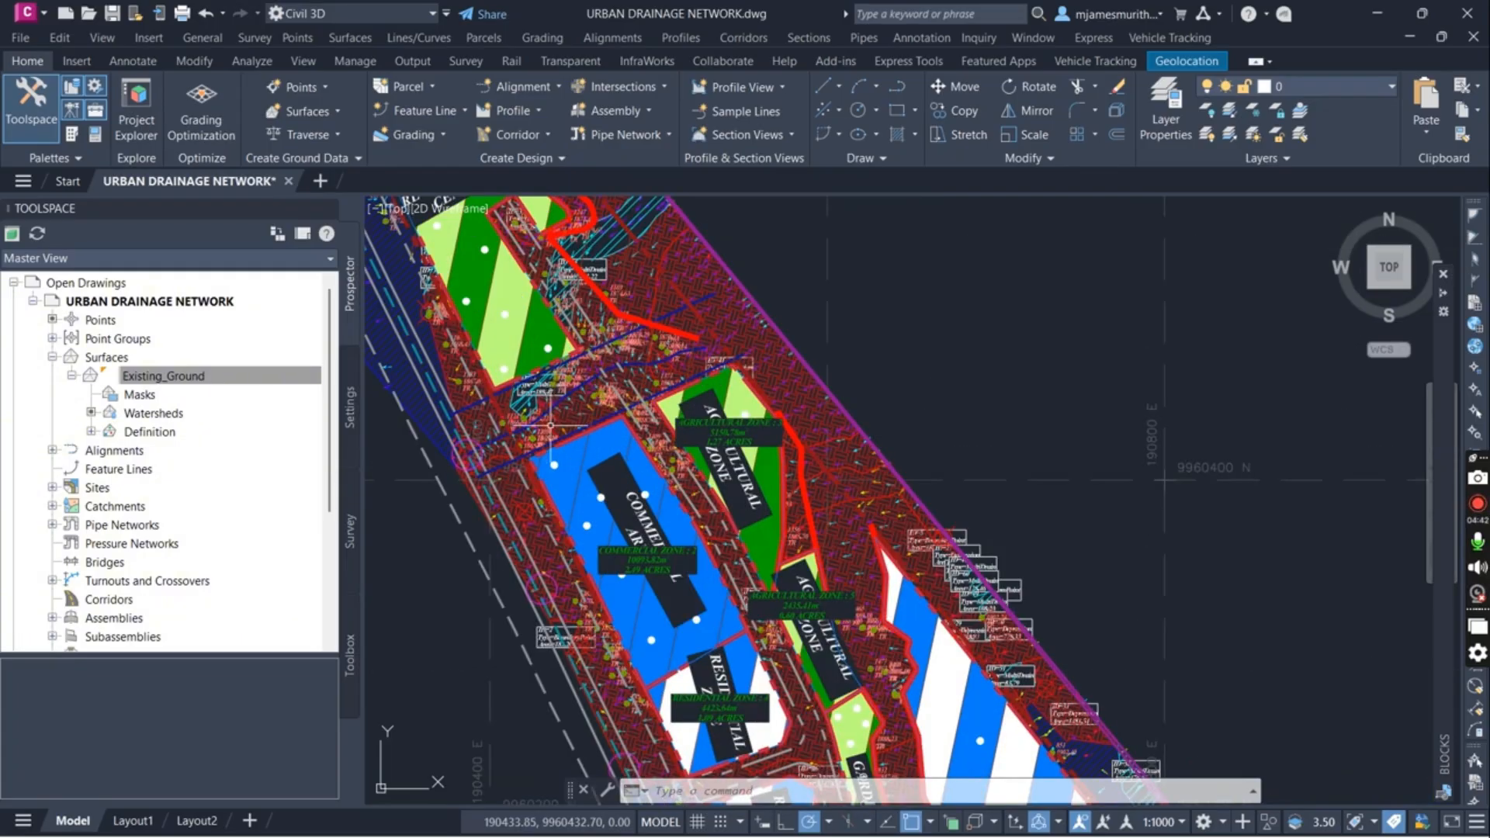
{"action": "scroll", "coordinate": [695, 371], "scroll_direction": "up", "scroll_amount": 1}
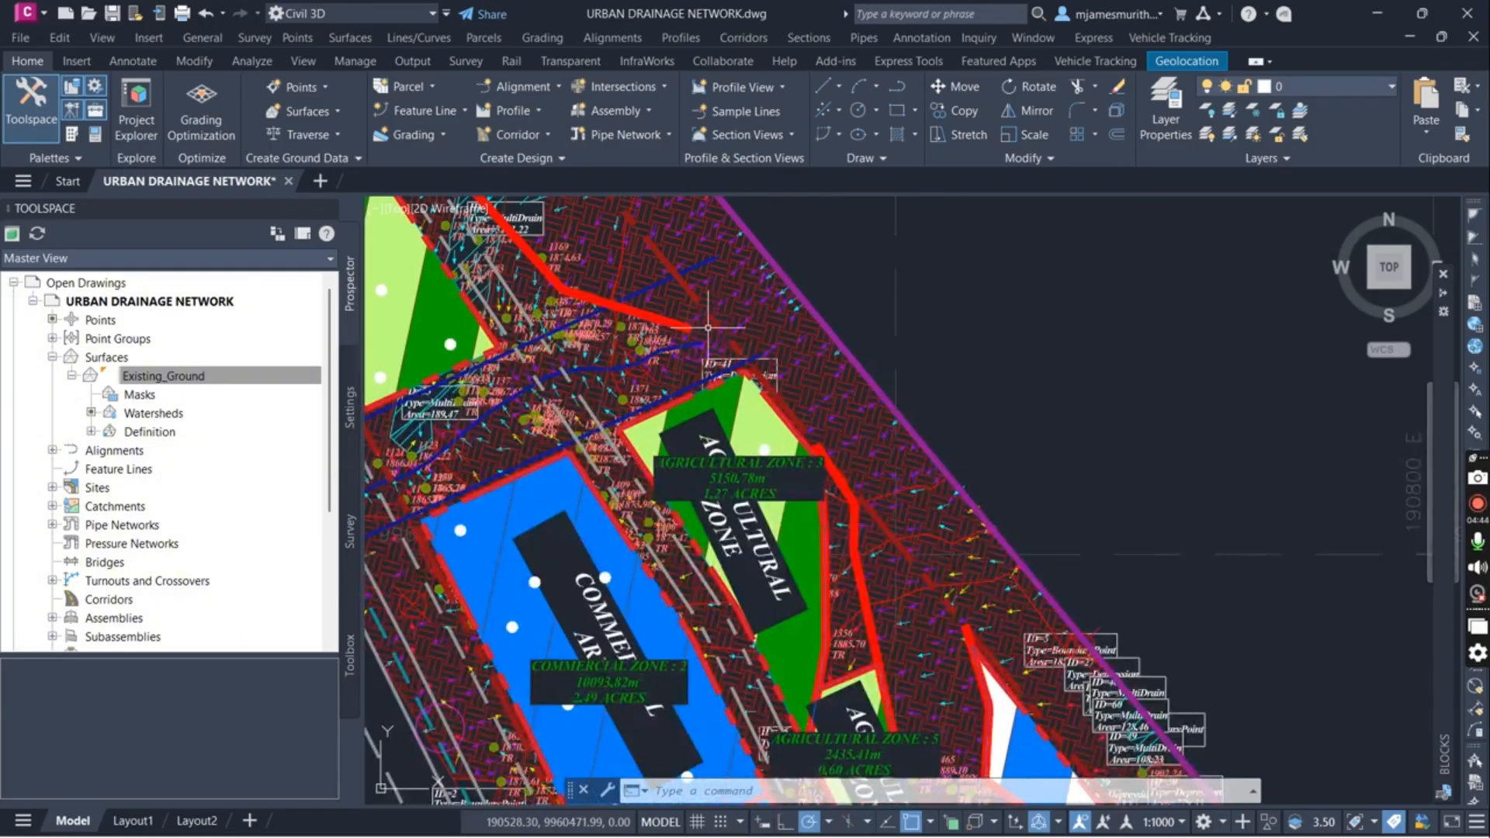
{"action": "scroll", "coordinate": [709, 327], "scroll_direction": "up", "scroll_amount": 1}
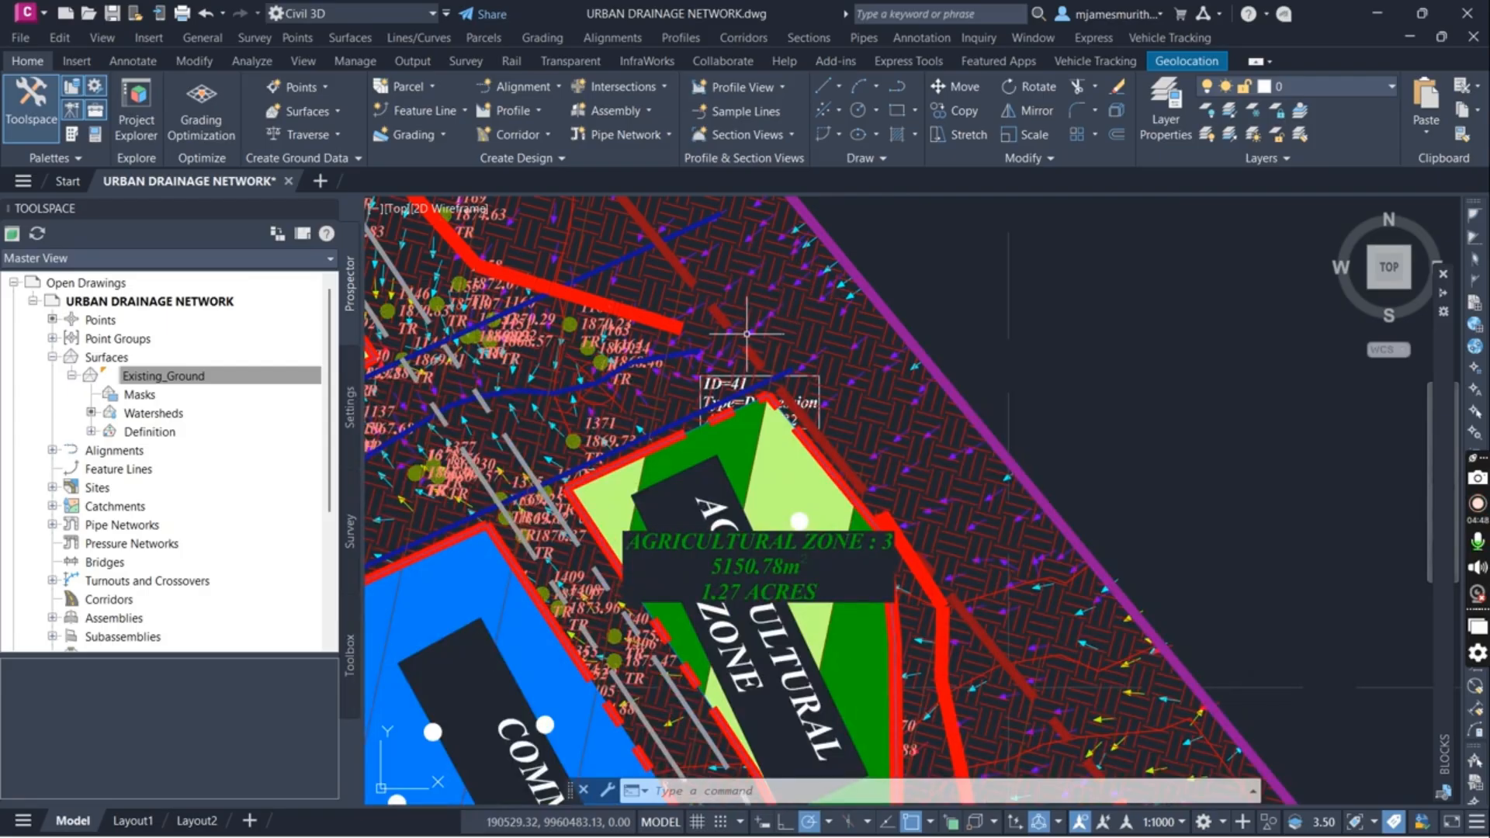
{"action": "scroll", "coordinate": [753, 287], "scroll_direction": "down", "scroll_amount": 2}
{"action": "scroll", "coordinate": [760, 291], "scroll_direction": "up", "scroll_amount": 1}
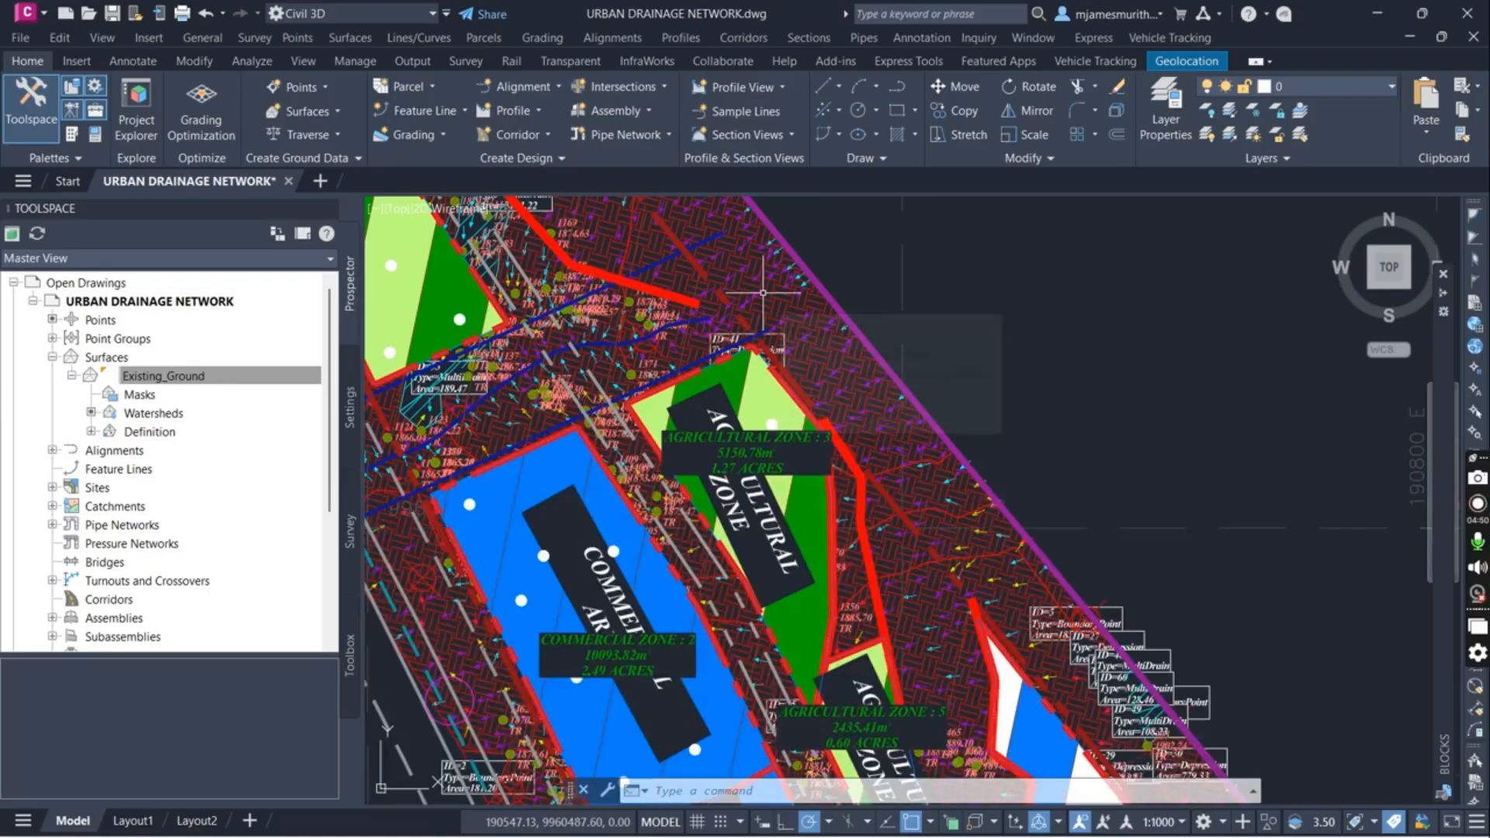
{"action": "scroll", "coordinate": [763, 292], "scroll_direction": "down", "scroll_amount": 2}
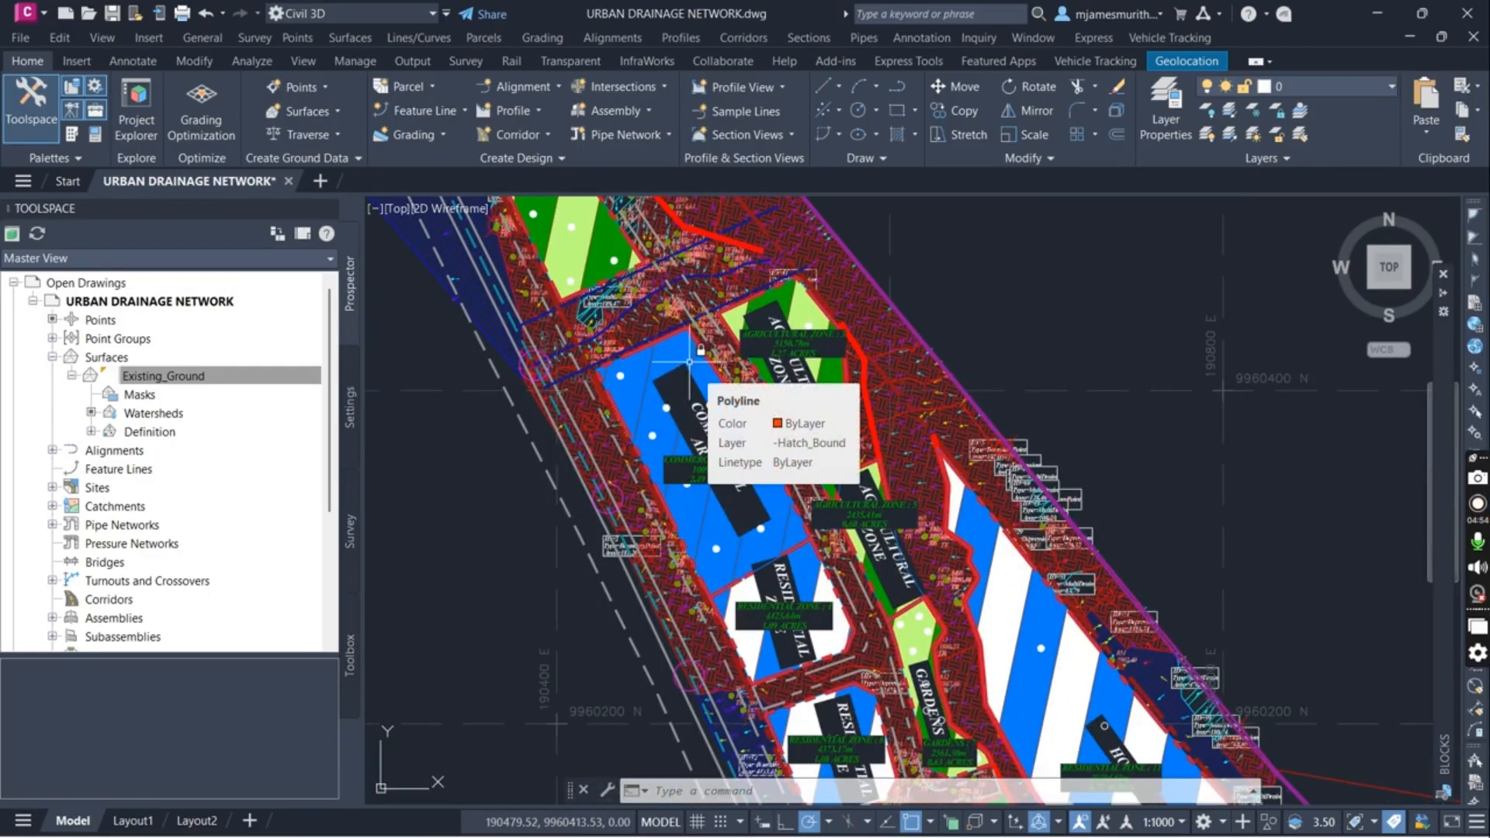
Examine the watershed hatching and drainage paths across the eastern commercial, institutional, park and residential parcels
{"action": "scroll", "coordinate": [609, 384], "scroll_direction": "down", "scroll_amount": 5}
{"action": "scroll", "coordinate": [976, 586], "scroll_direction": "up", "scroll_amount": 2}
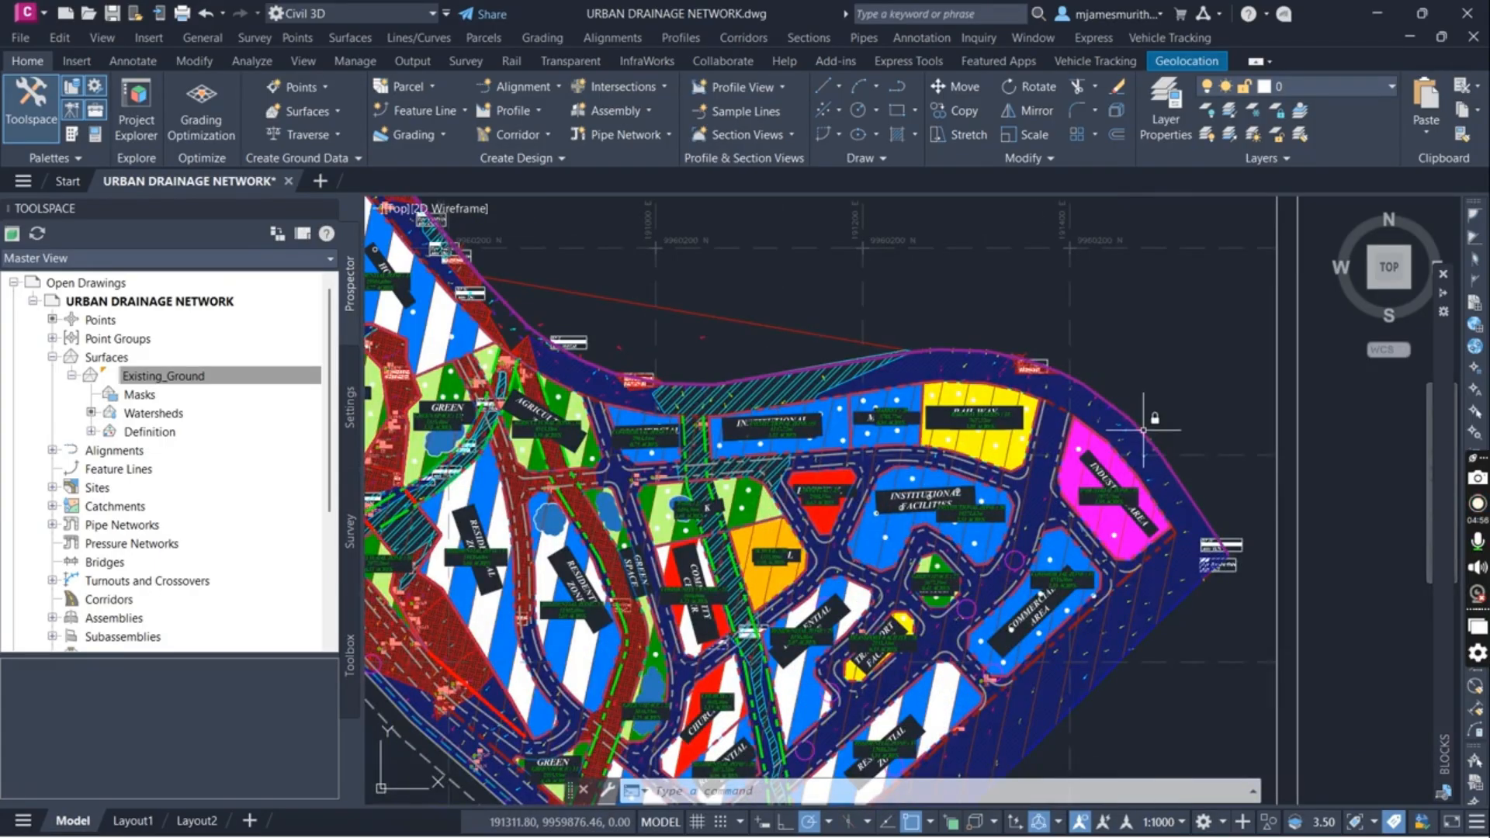
{"action": "scroll", "coordinate": [482, 489], "scroll_direction": "down", "scroll_amount": 2}
{"action": "scroll", "coordinate": [489, 497], "scroll_direction": "up", "scroll_amount": 5}
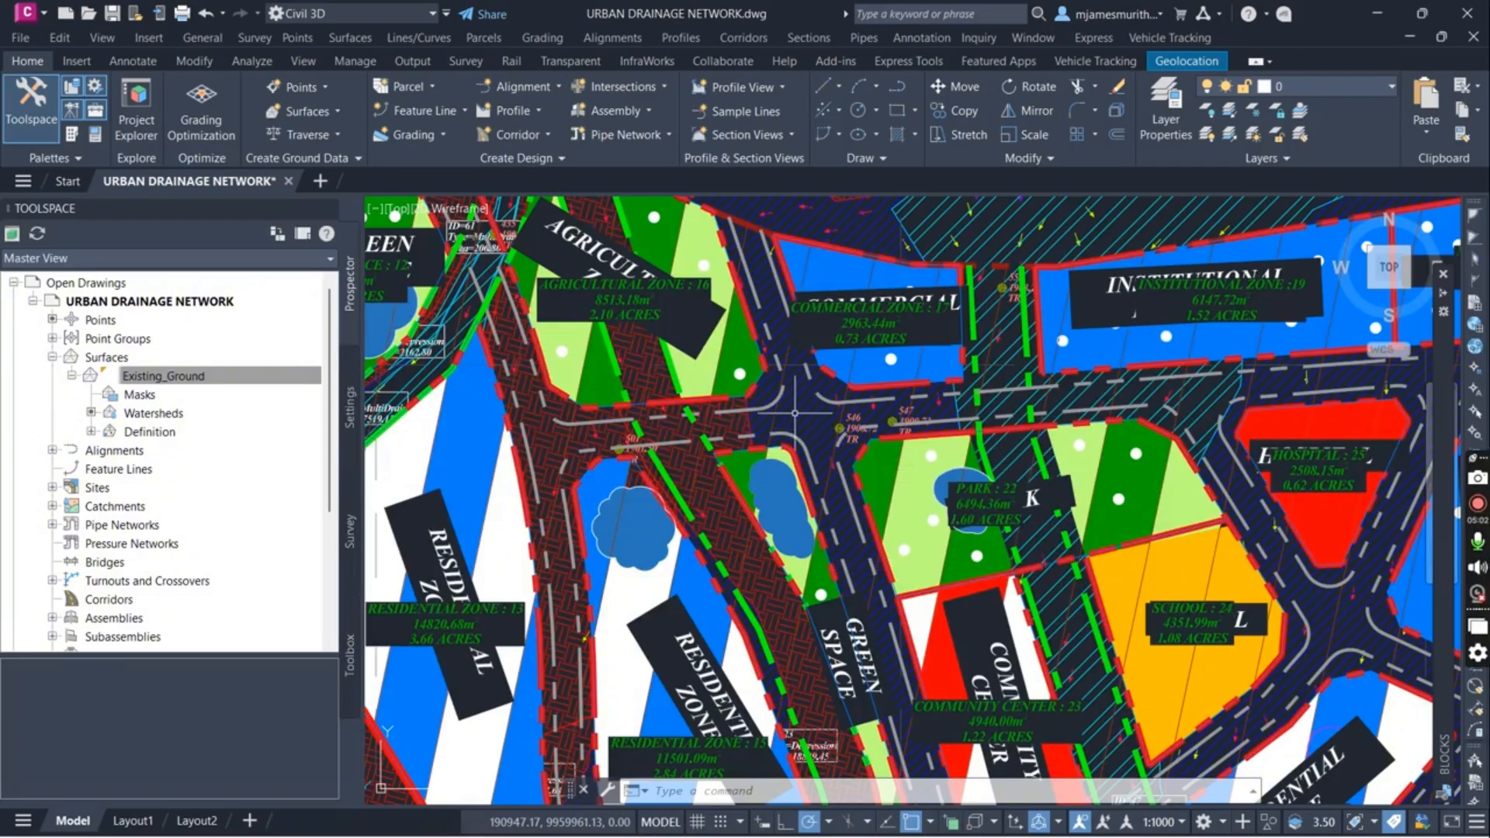
{"action": "scroll", "coordinate": [788, 400], "scroll_direction": "down", "scroll_amount": 2}
{"action": "scroll", "coordinate": [850, 427], "scroll_direction": "down", "scroll_amount": 2}
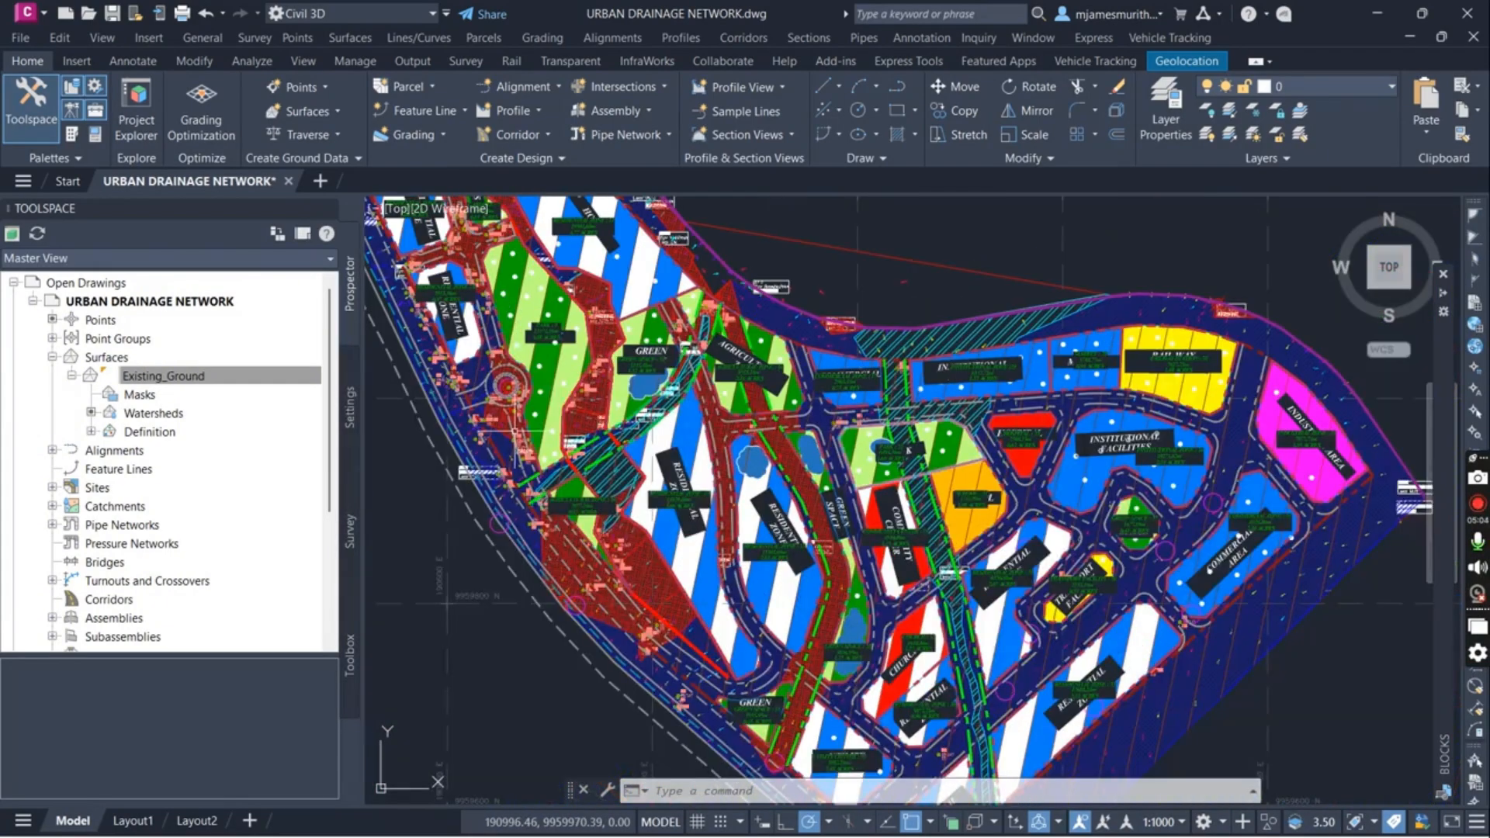
Change the Existing_Ground surface style to Contours 1m and 5m (Background)
{"action": "right_click", "coordinate": [206, 376]}
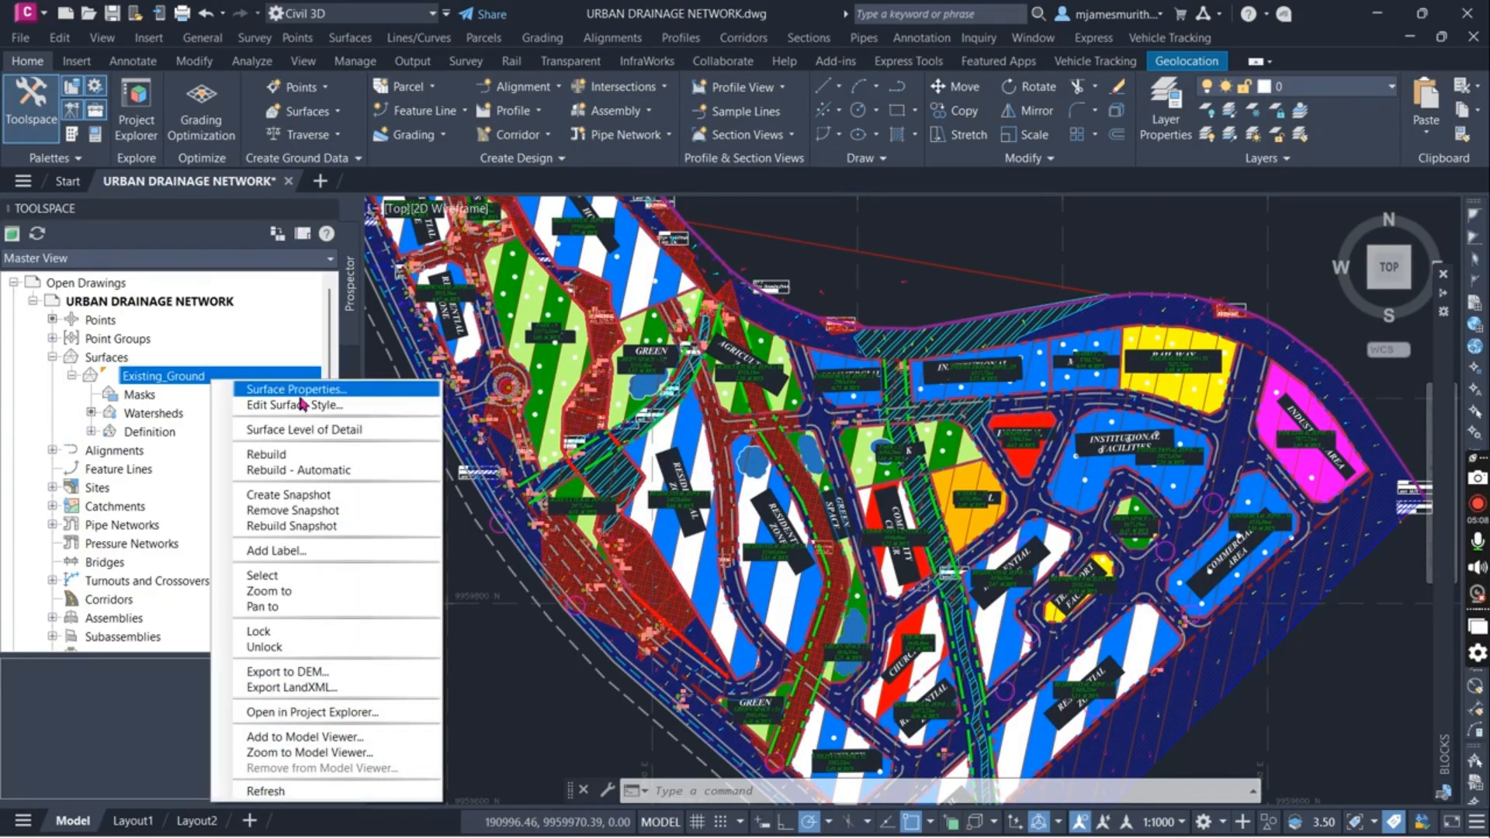
{"action": "left_click", "coordinate": [296, 391]}
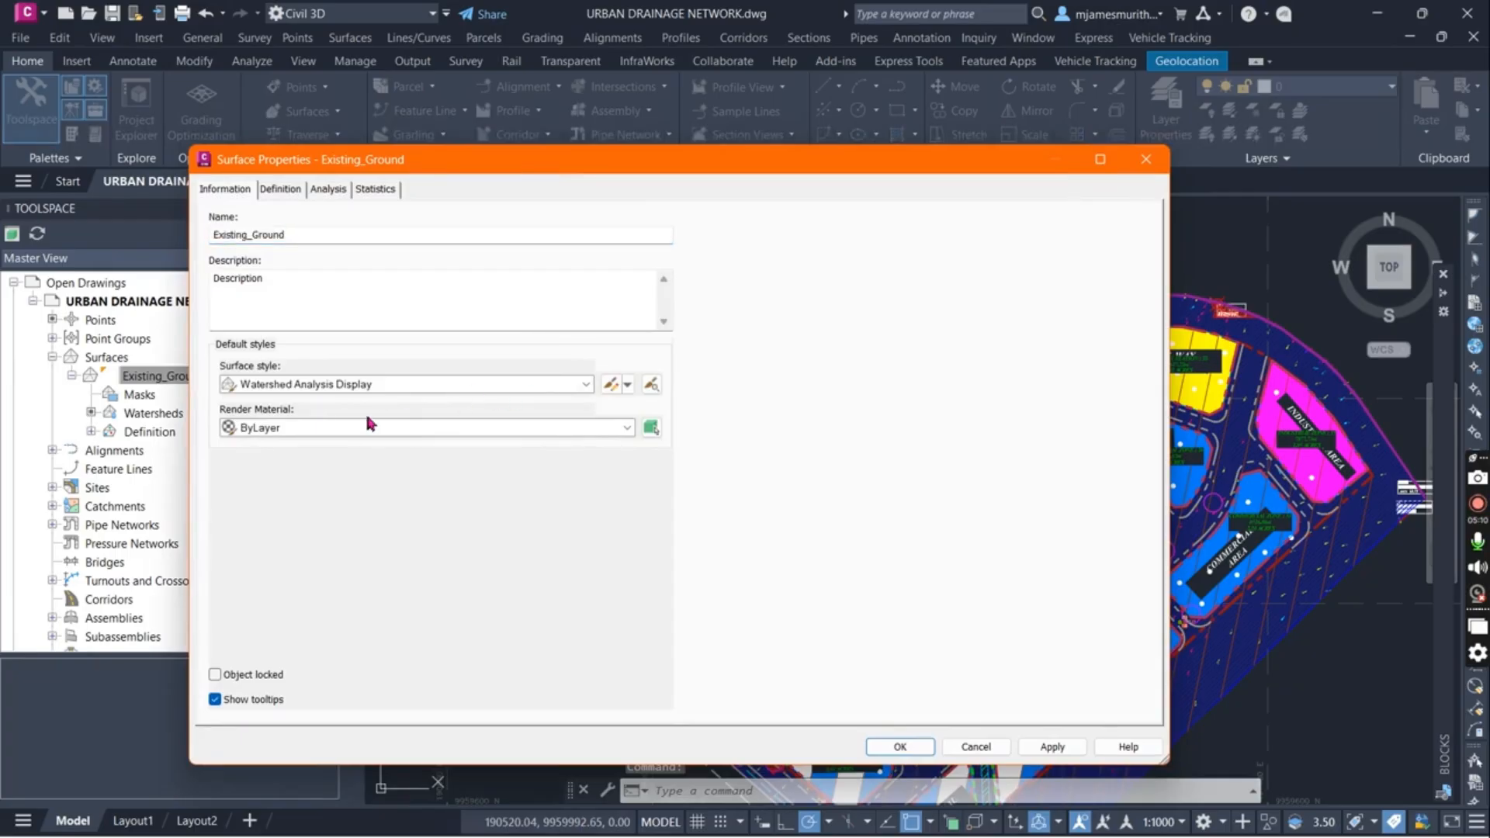
{"action": "left_click", "coordinate": [432, 385]}
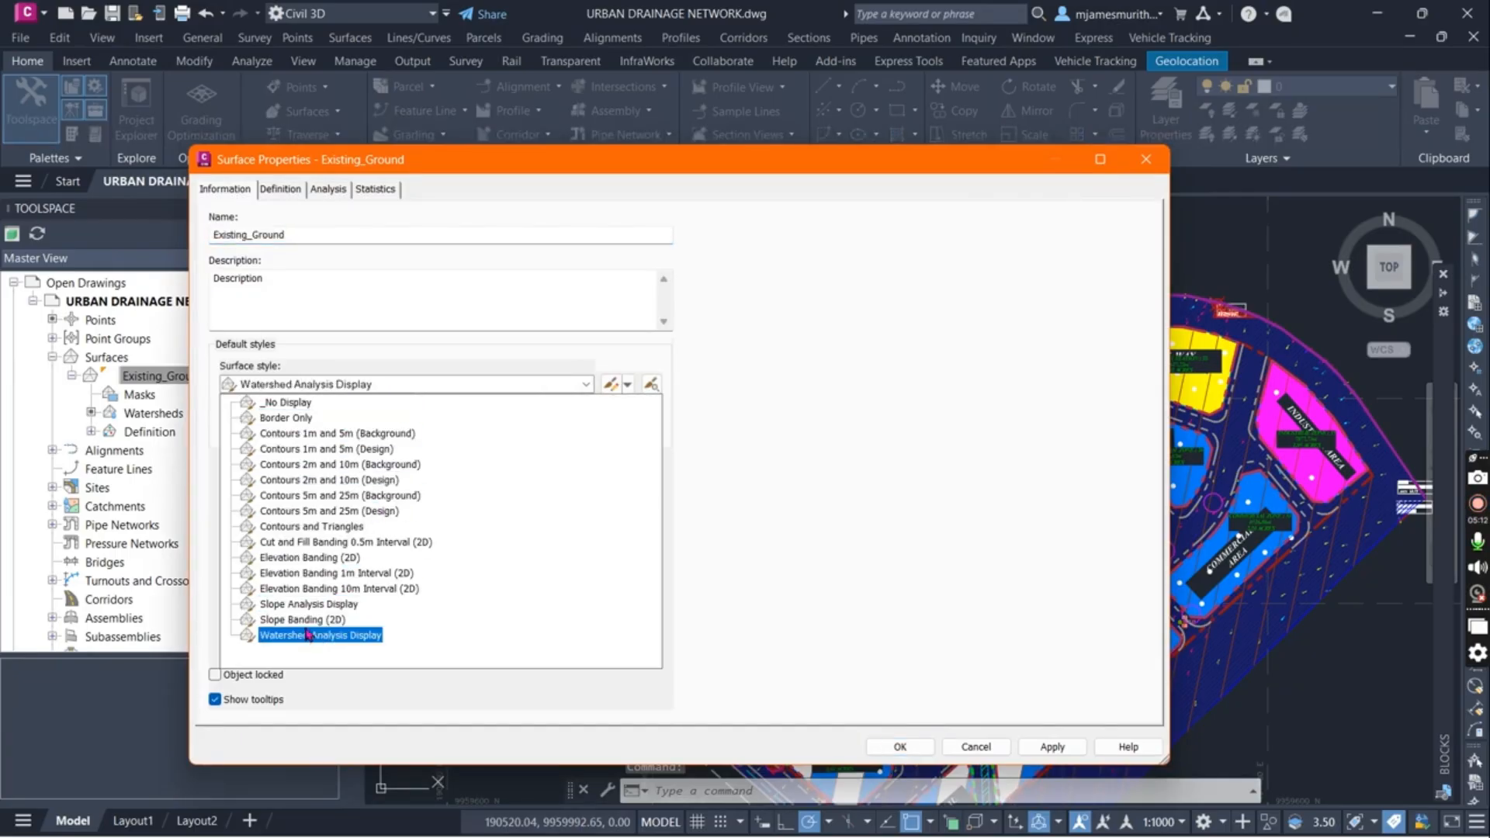
{"action": "left_click", "coordinate": [301, 436]}
{"action": "left_click", "coordinate": [1051, 748]}
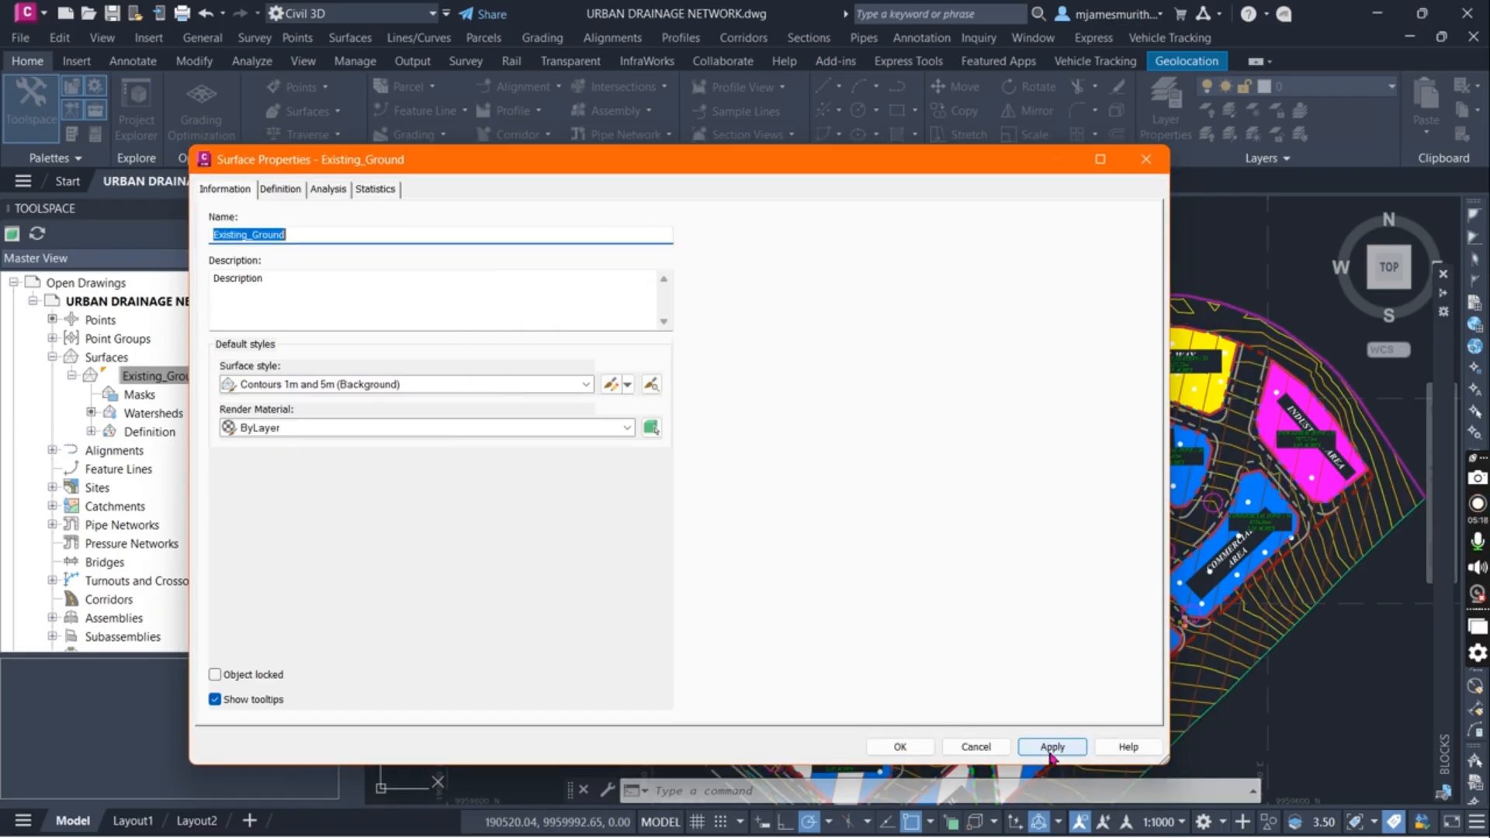
{"action": "left_click", "coordinate": [901, 747]}
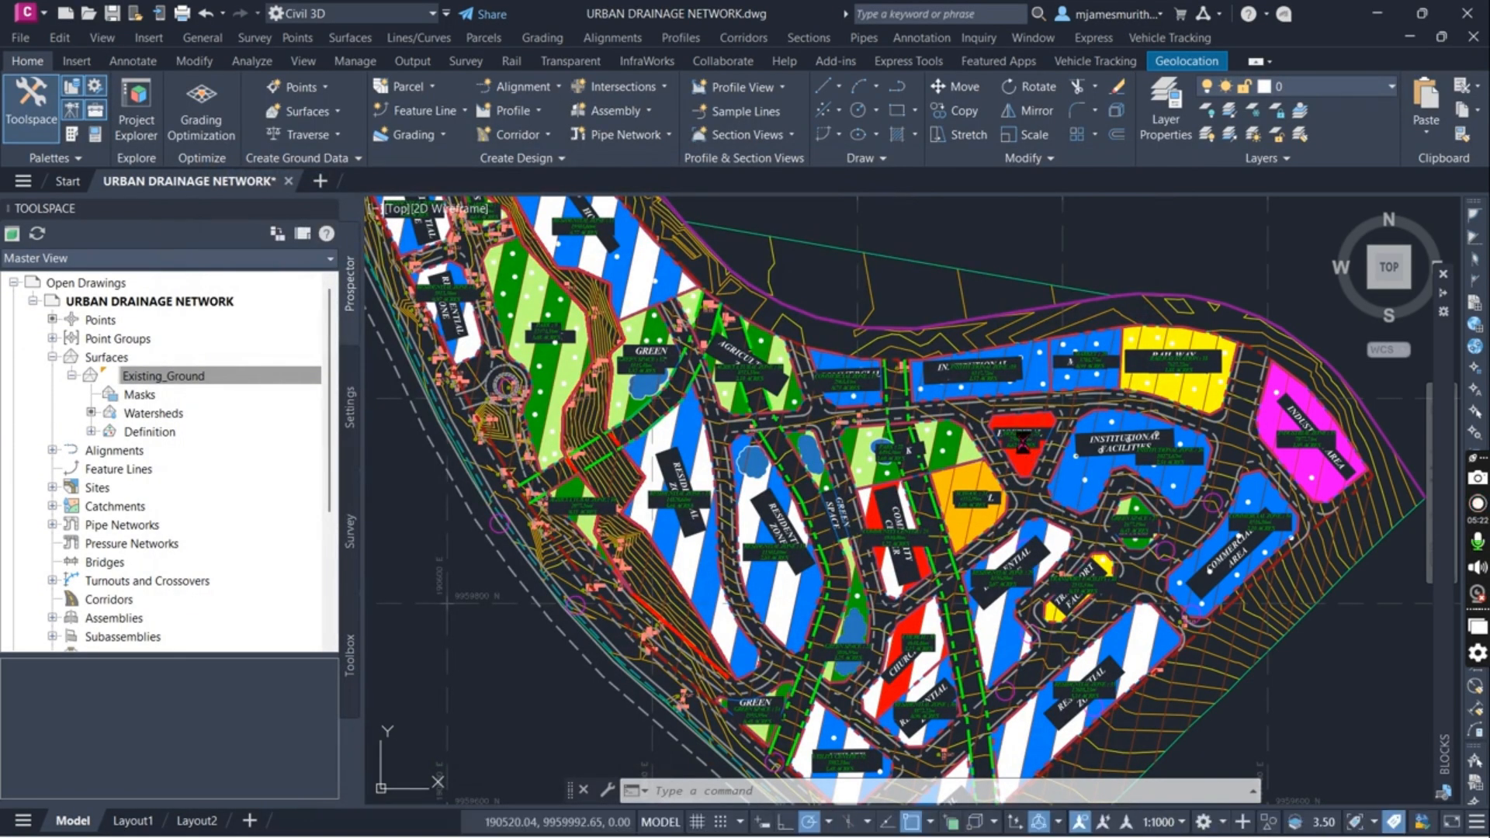
Isolate the existing ground surface together with a contour label north of the institutional parcel
{"action": "scroll", "coordinate": [1036, 334], "scroll_direction": "up", "scroll_amount": 2}
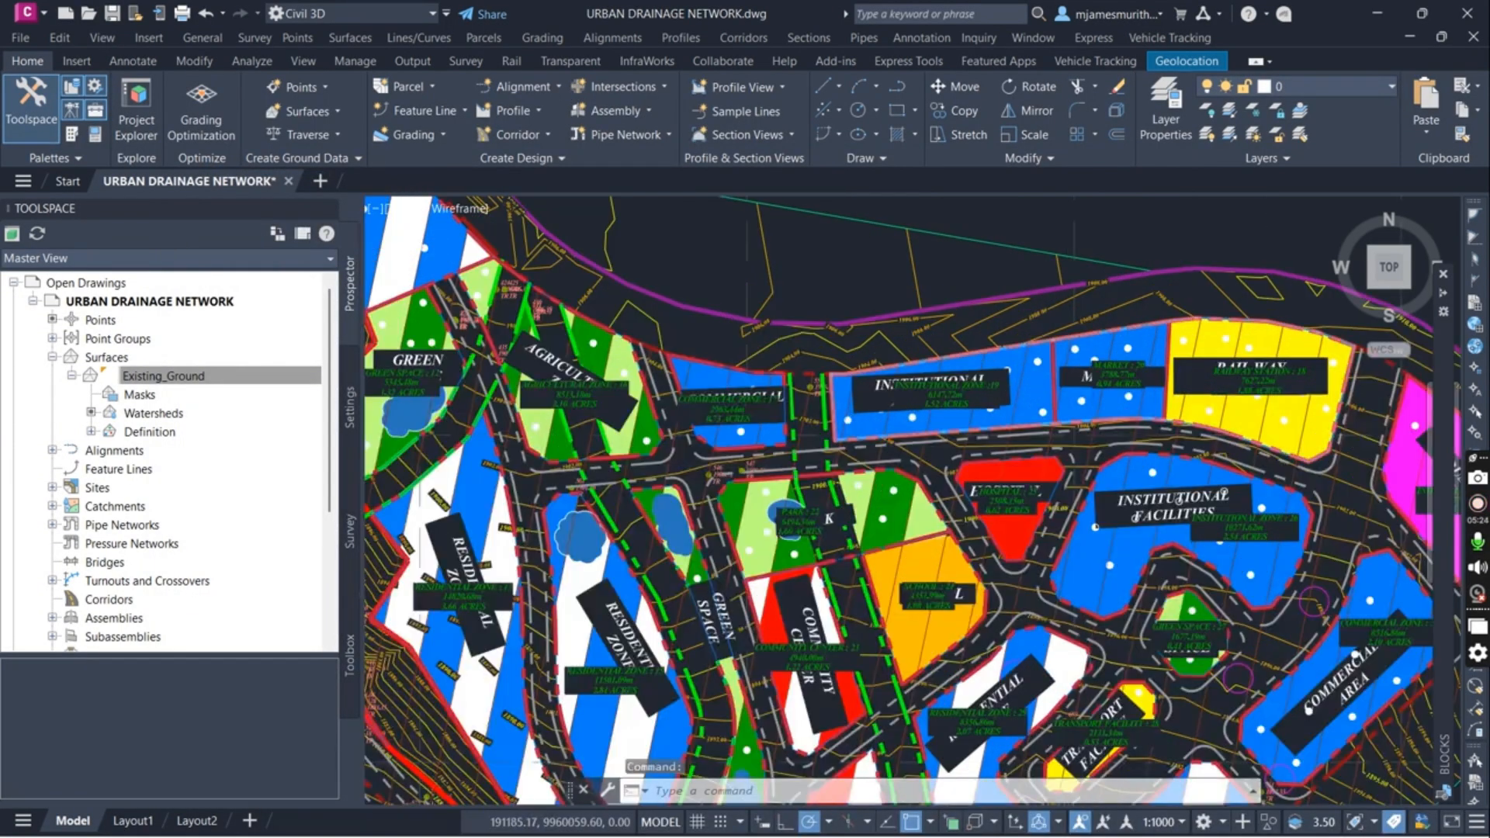
{"action": "scroll", "coordinate": [1001, 314], "scroll_direction": "up", "scroll_amount": 2}
{"action": "left_click", "coordinate": [1001, 314]}
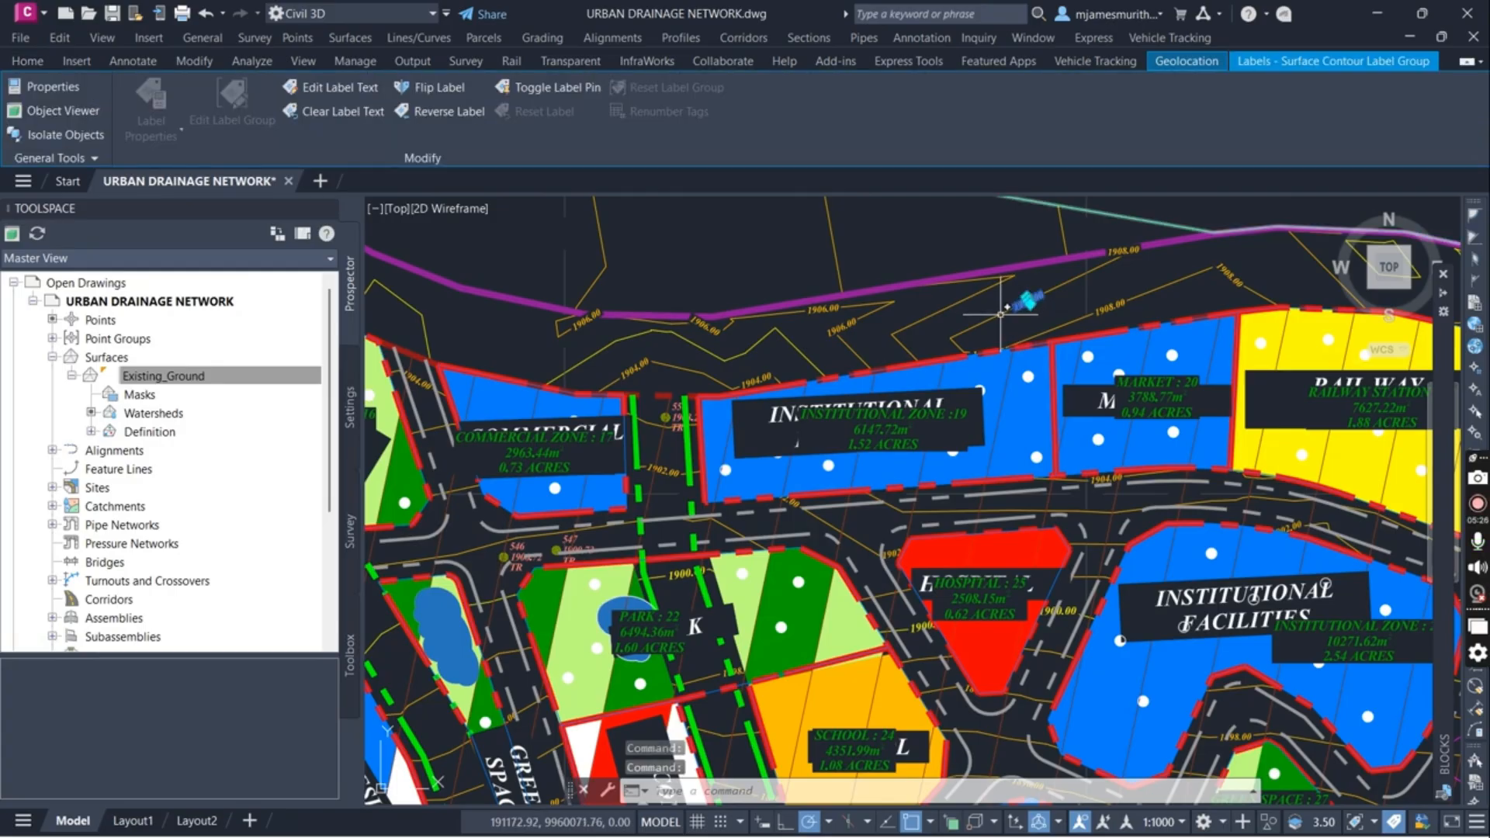
{"action": "left_click", "coordinate": [1001, 314]}
{"action": "right_click", "coordinate": [944, 349]}
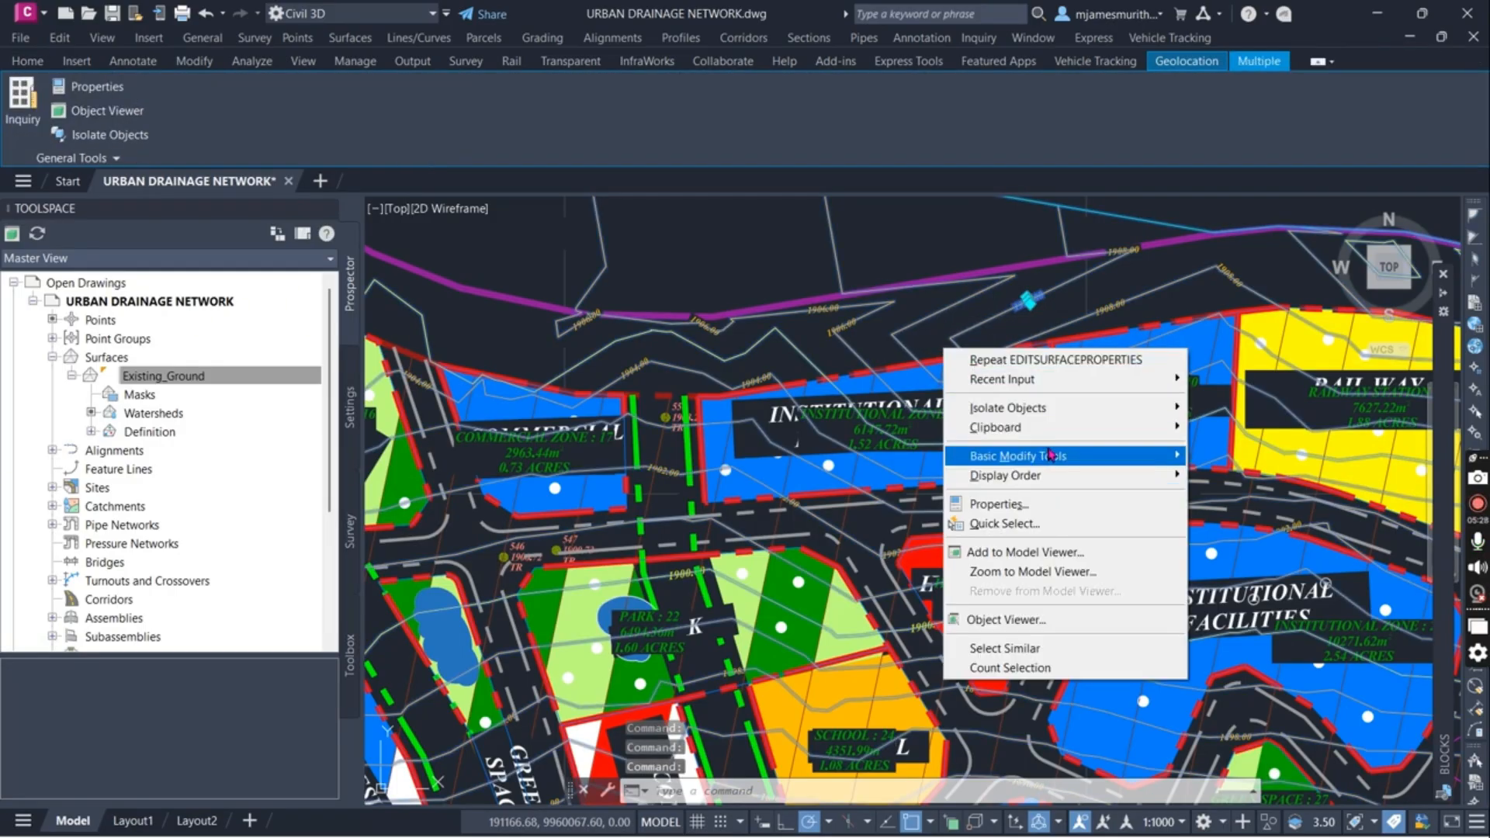
{"action": "mouse_move", "coordinate": [1060, 409]}
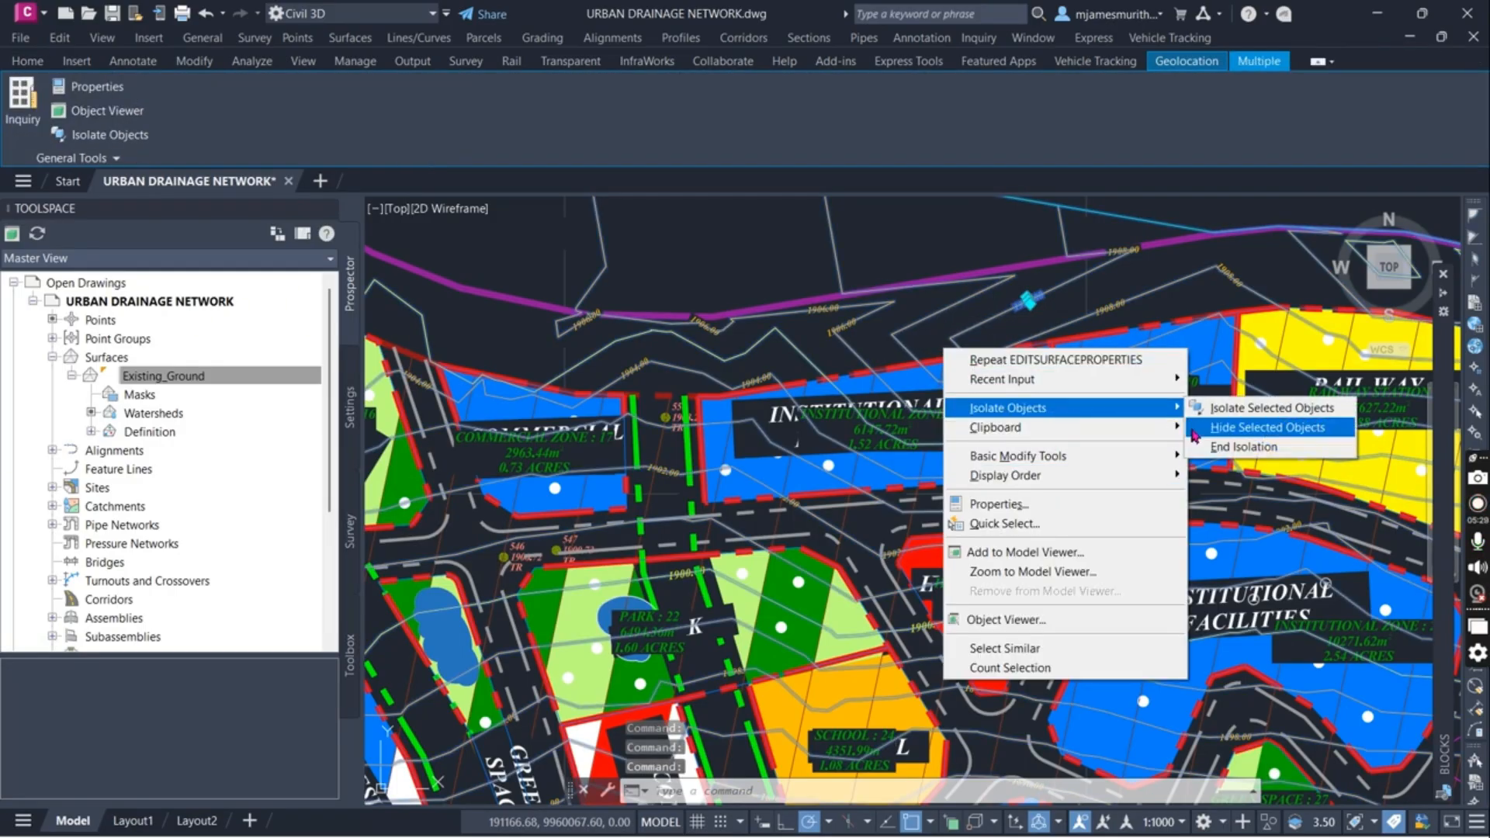
{"action": "left_click", "coordinate": [1273, 409]}
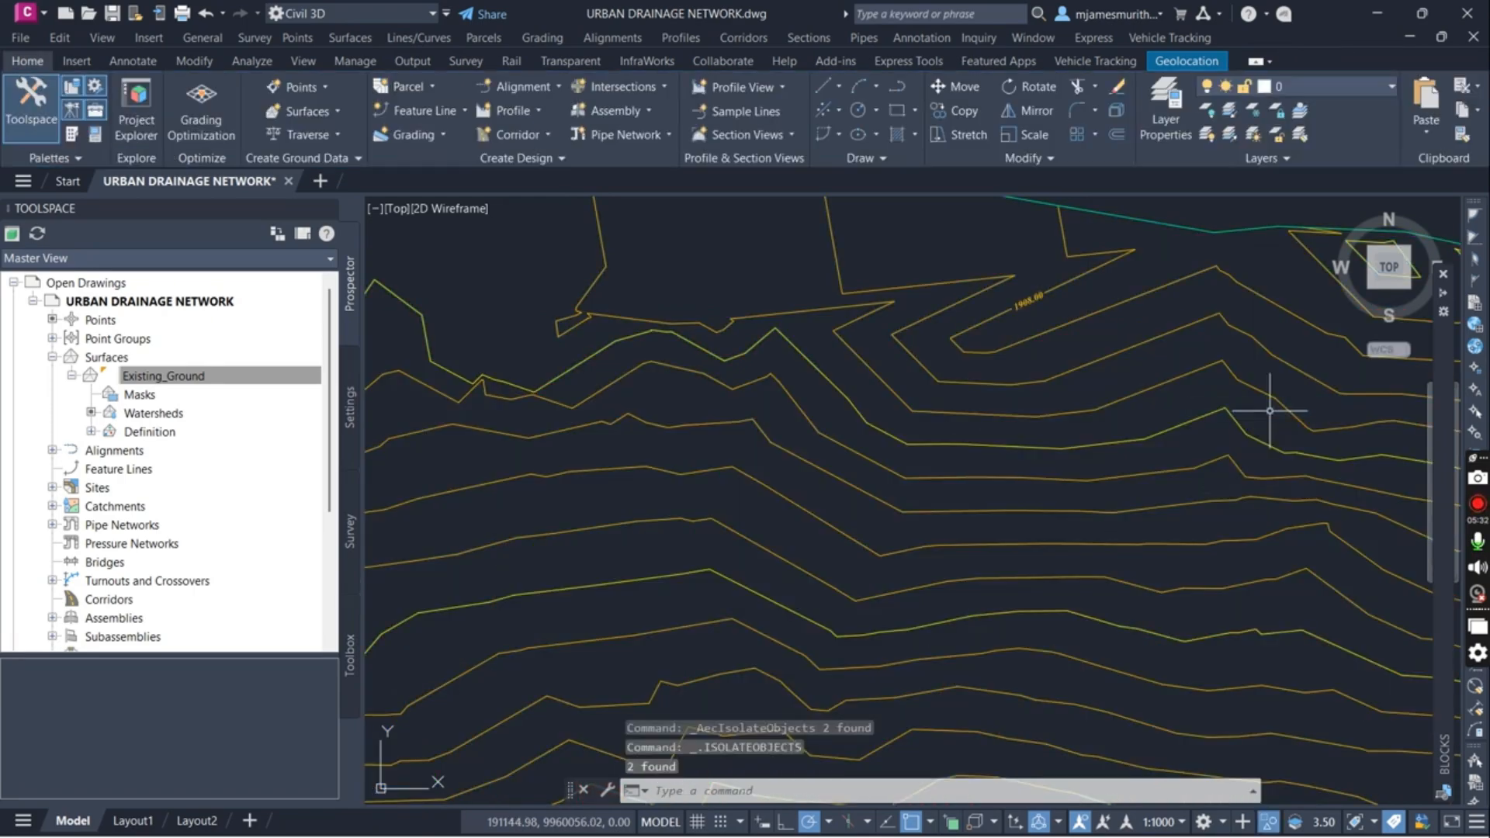
Examine the isolated existing ground surface's contours from the eastern area up to the northern tip
{"action": "scroll", "coordinate": [955, 411], "scroll_direction": "down", "scroll_amount": 3}
{"action": "left_click", "coordinate": [922, 454]}
{"action": "scroll", "coordinate": [820, 462], "scroll_direction": "up", "scroll_amount": 3}
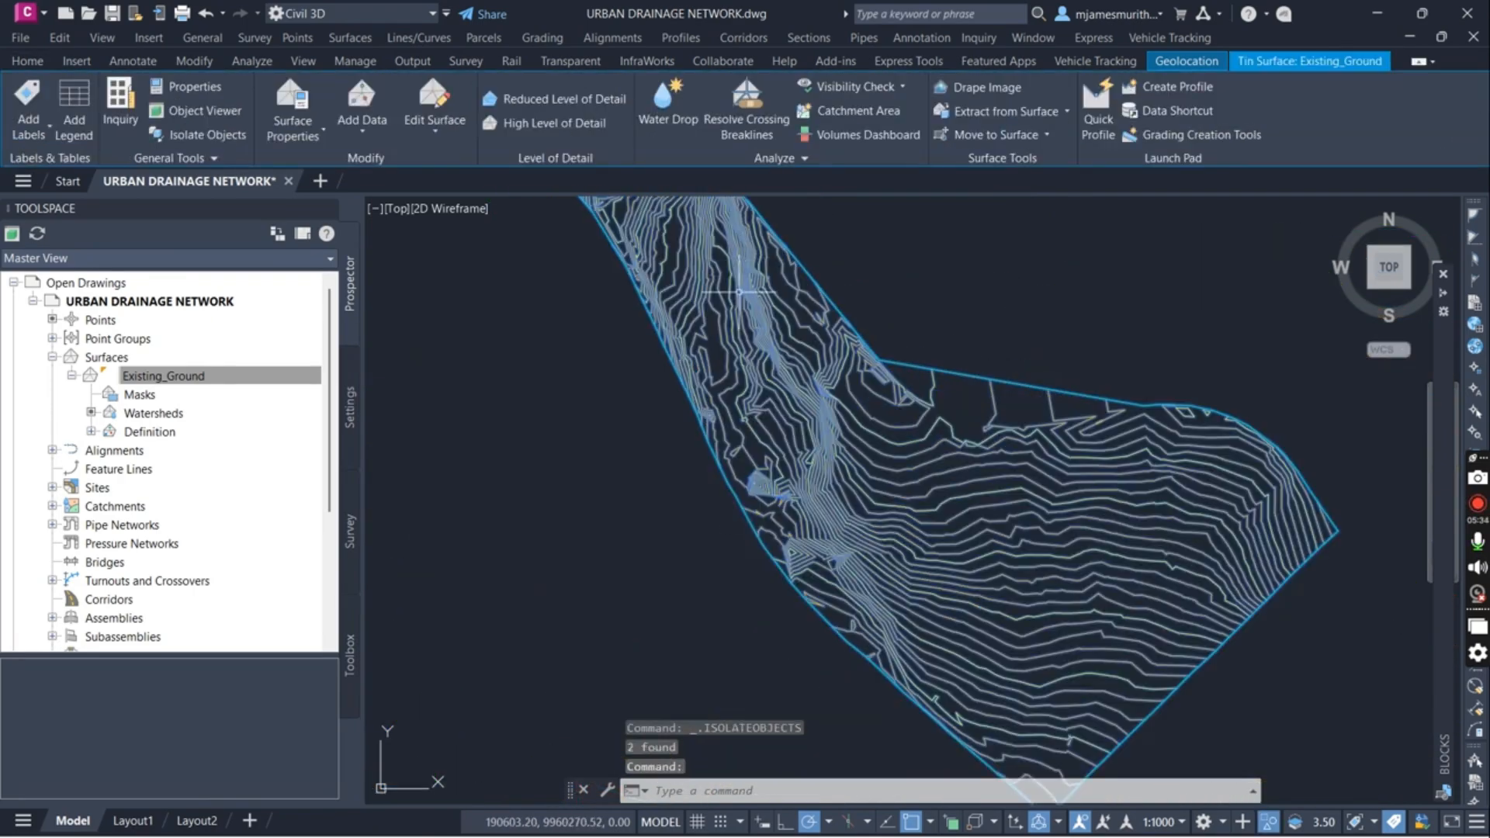
{"action": "scroll", "coordinate": [755, 658], "scroll_direction": "down", "scroll_amount": 2}
{"action": "scroll", "coordinate": [698, 336], "scroll_direction": "up", "scroll_amount": 3}
{"action": "scroll", "coordinate": [698, 336], "scroll_direction": "up", "scroll_amount": 2}
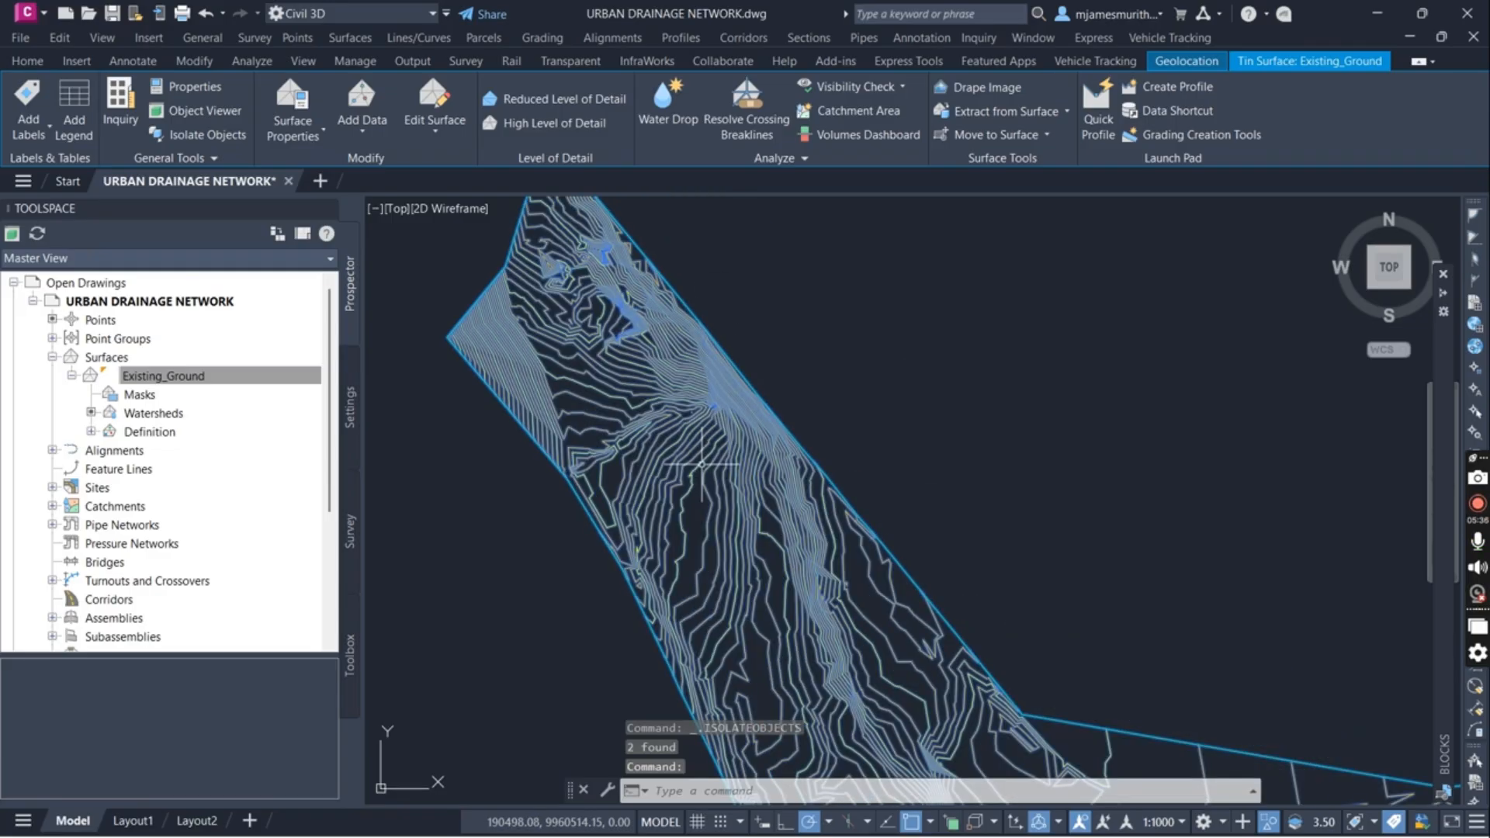
{"action": "scroll", "coordinate": [728, 367], "scroll_direction": "down", "scroll_amount": 2}
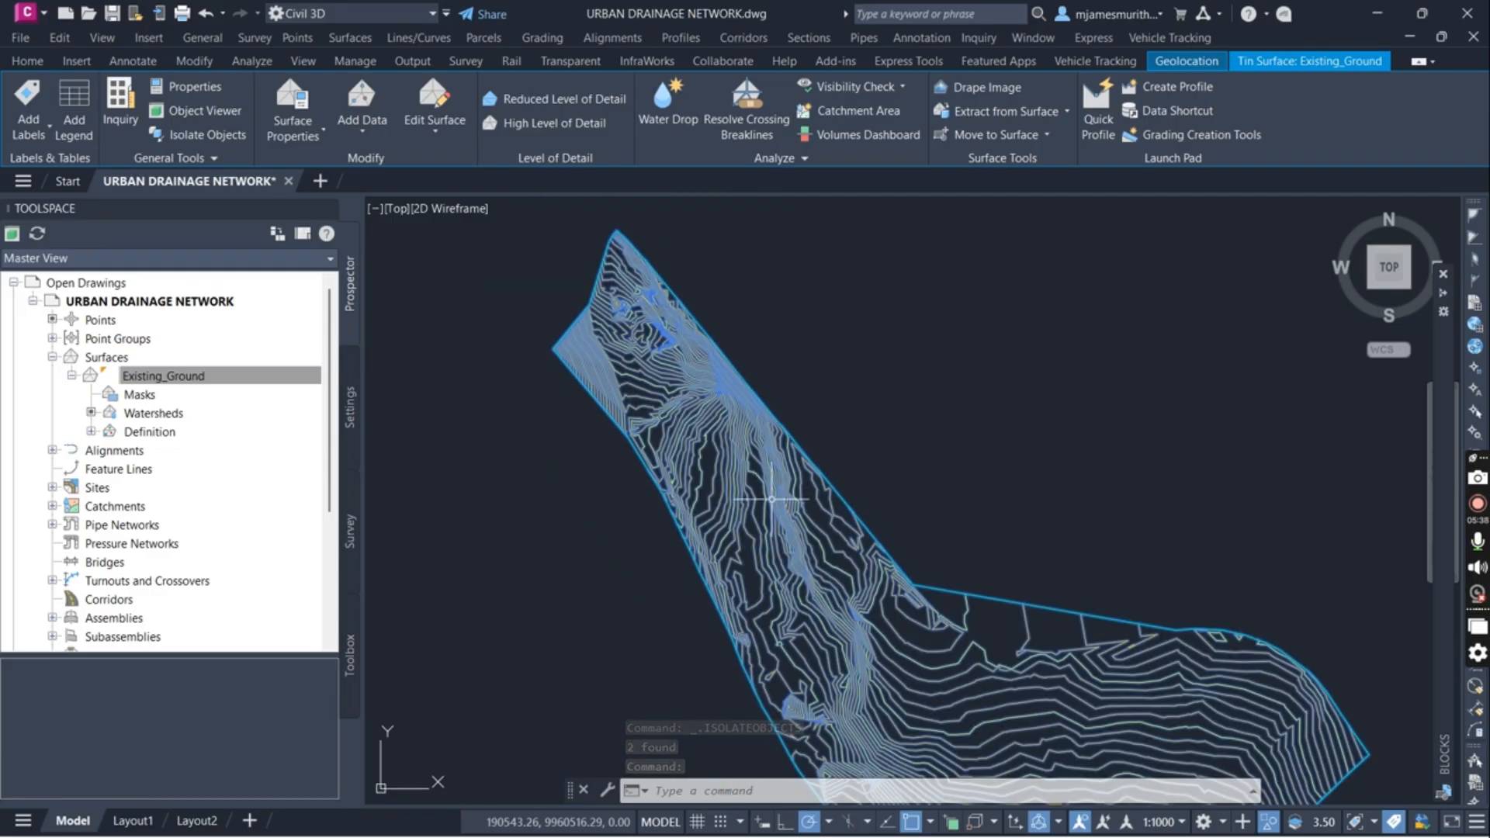
{"action": "key", "text": "Escape"}
In the existing ground's surface properties, set the analysis type to Watersheds and the legend to Watershed
{"action": "left_click", "coordinate": [667, 385]}
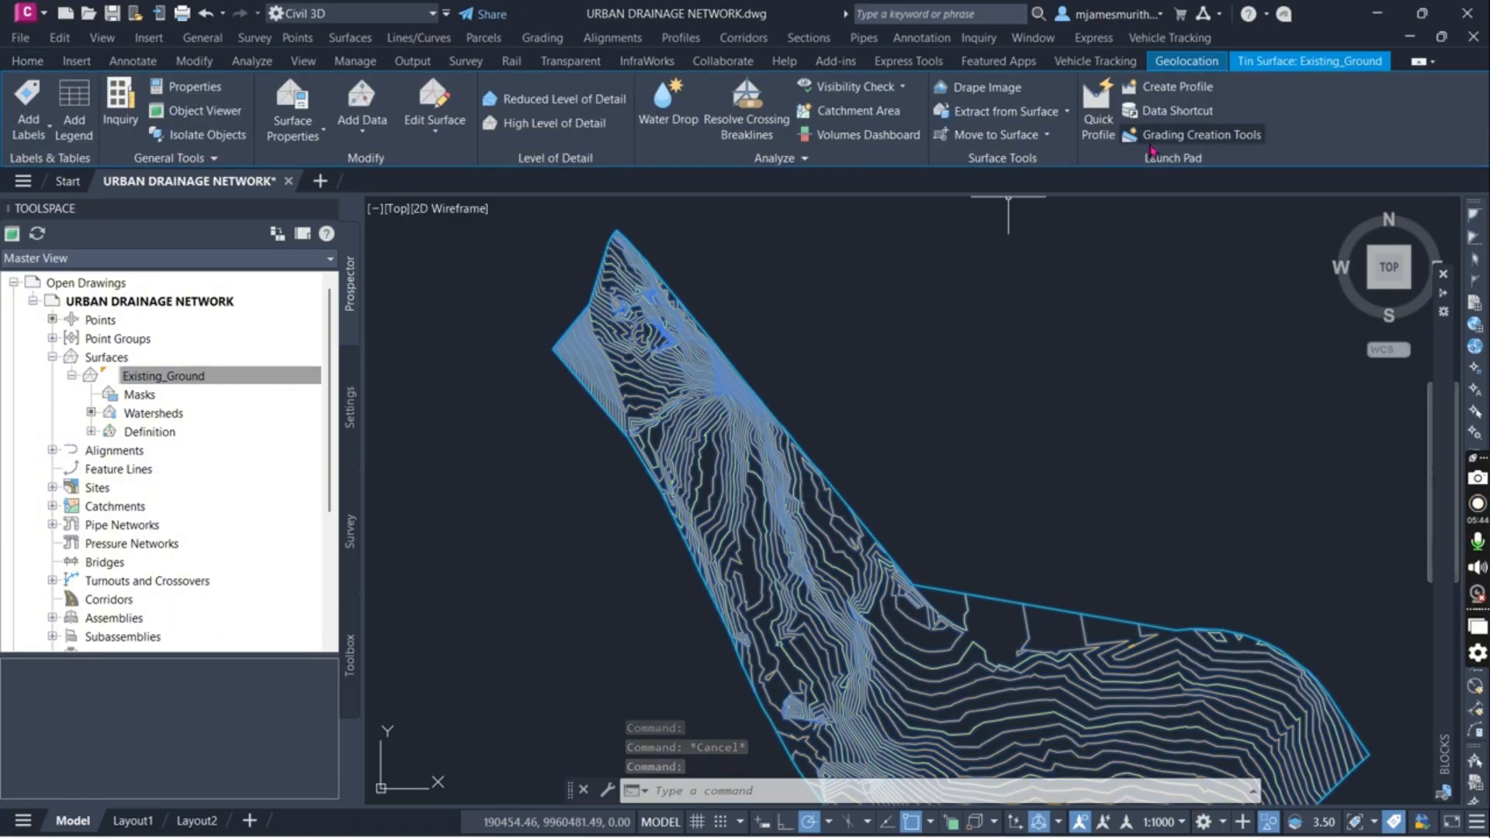
{"action": "left_click", "coordinate": [290, 113]}
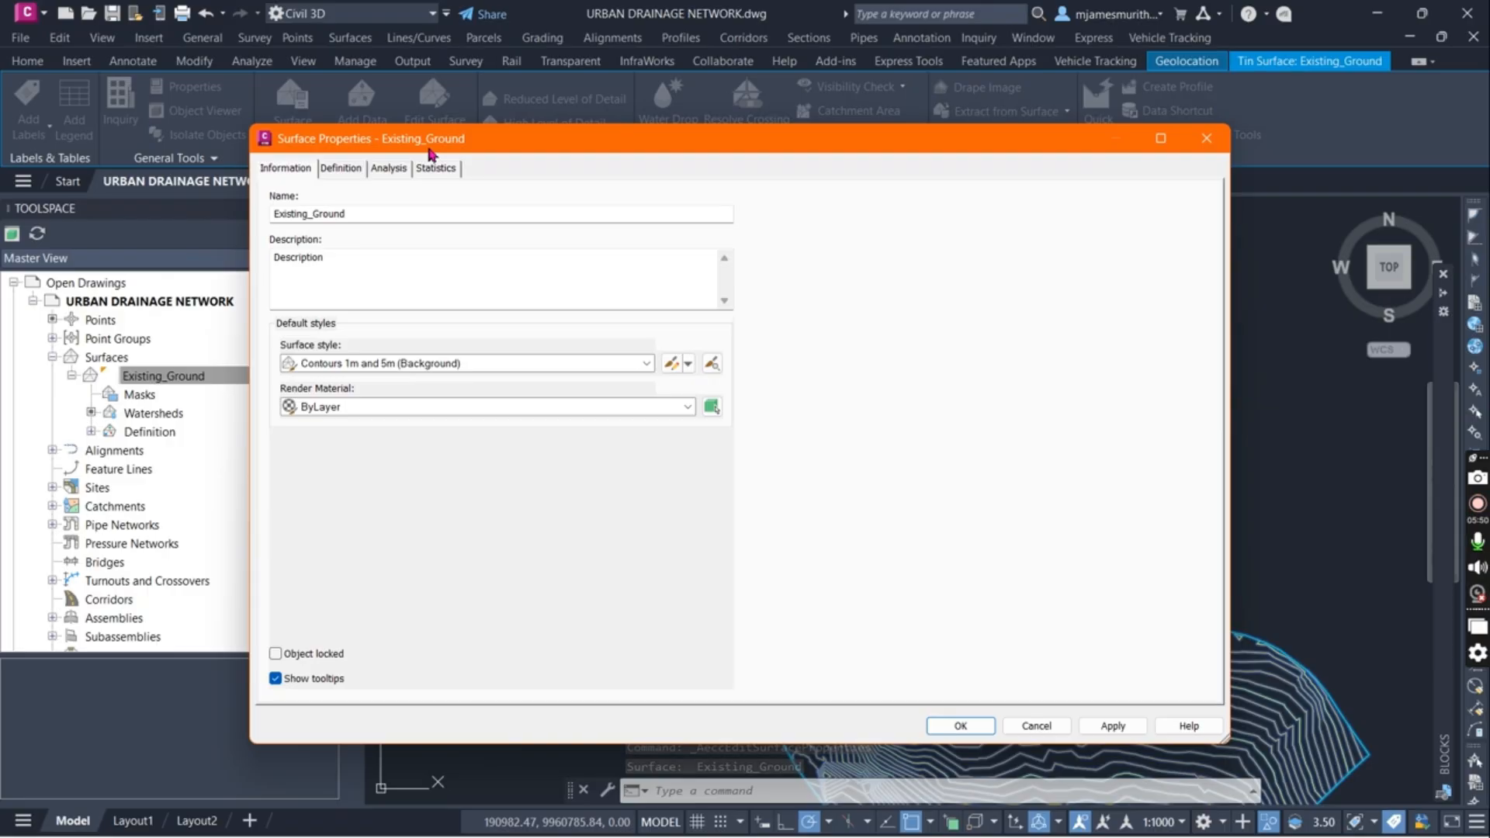
{"action": "left_click", "coordinate": [398, 170]}
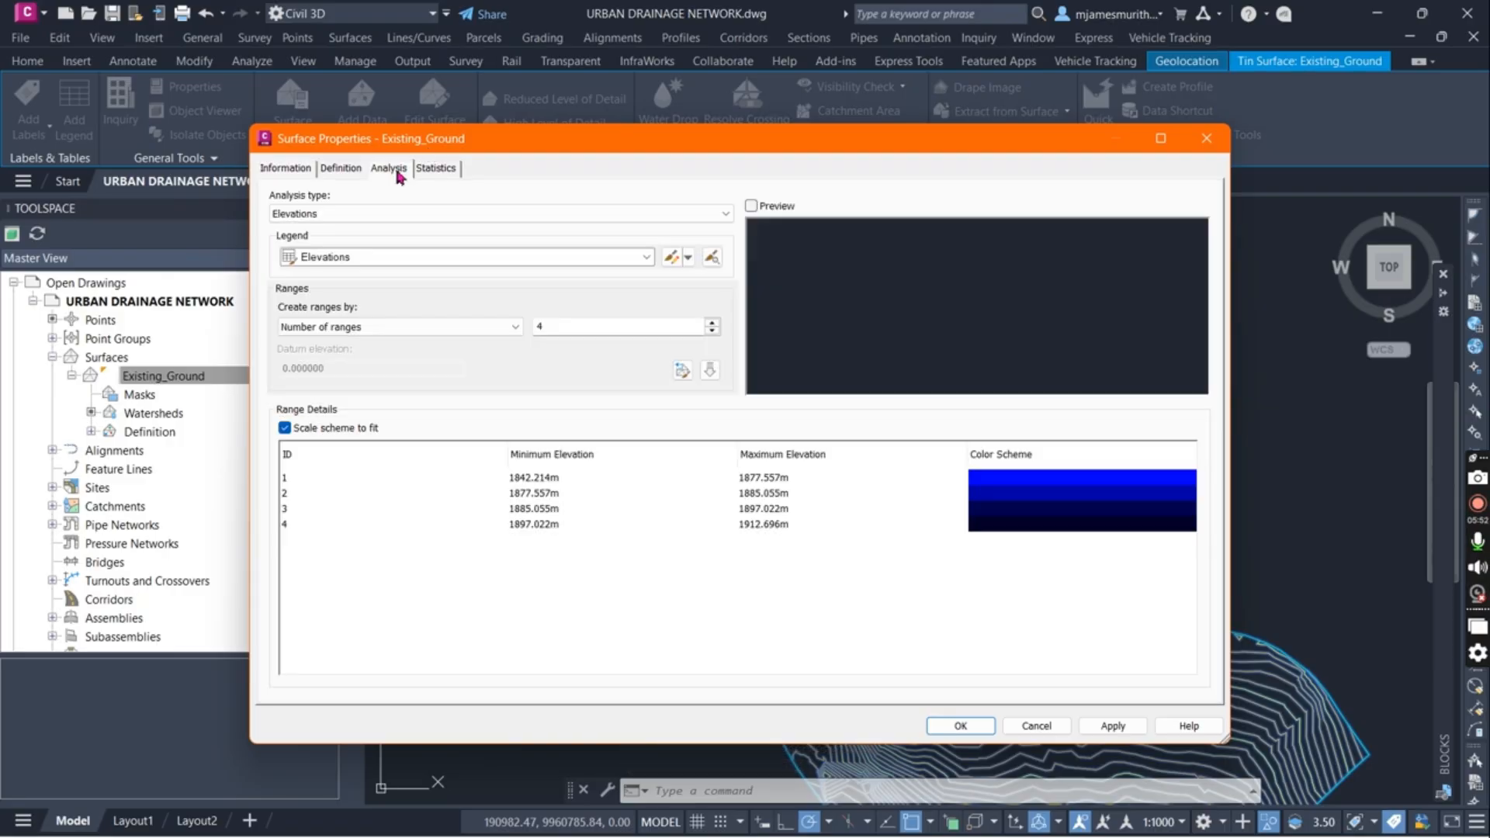
{"action": "left_click", "coordinate": [398, 215]}
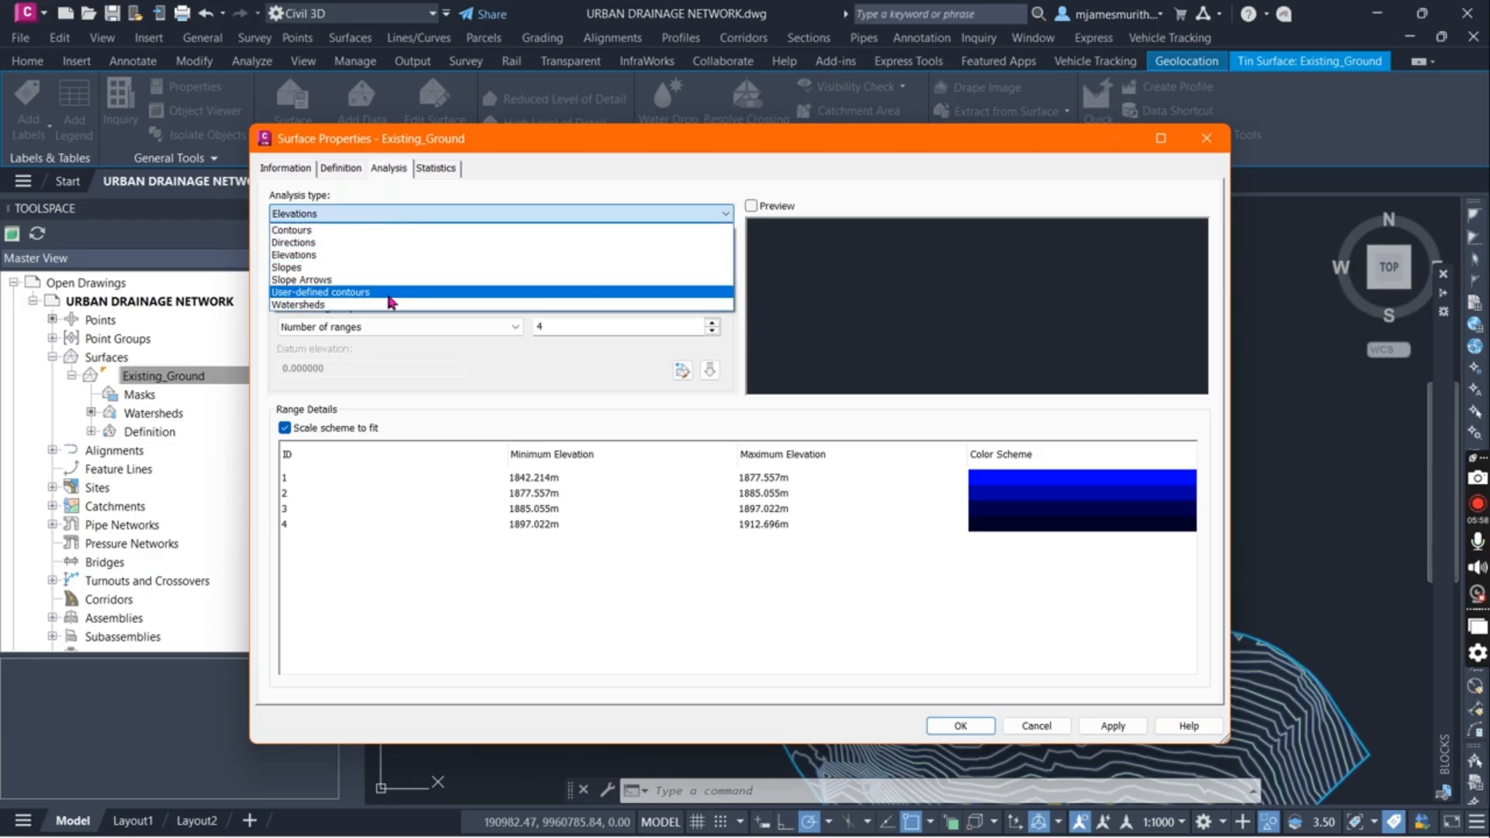
{"action": "left_click", "coordinate": [339, 305]}
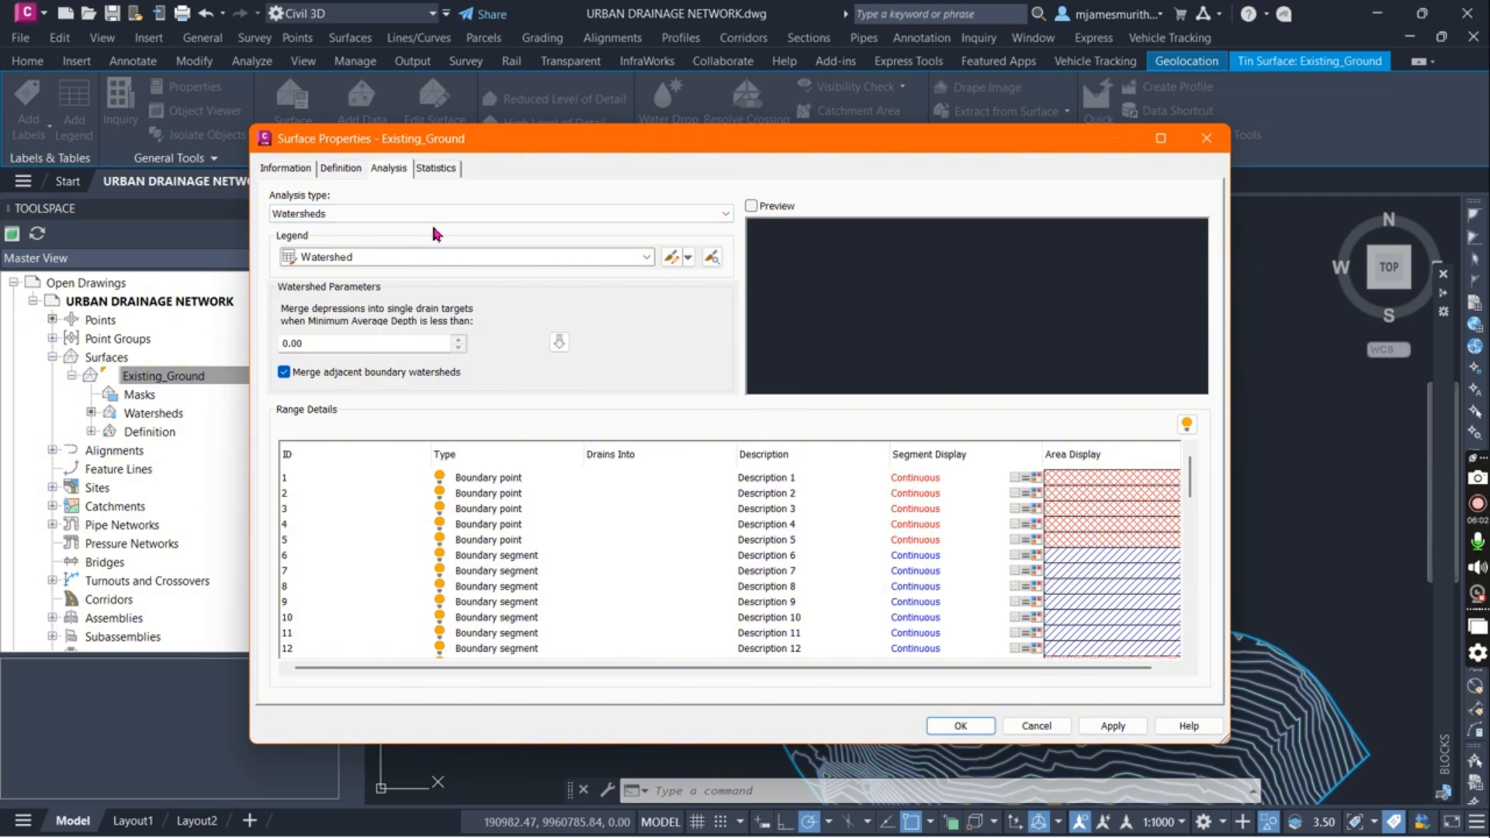
{"action": "left_click", "coordinate": [429, 257]}
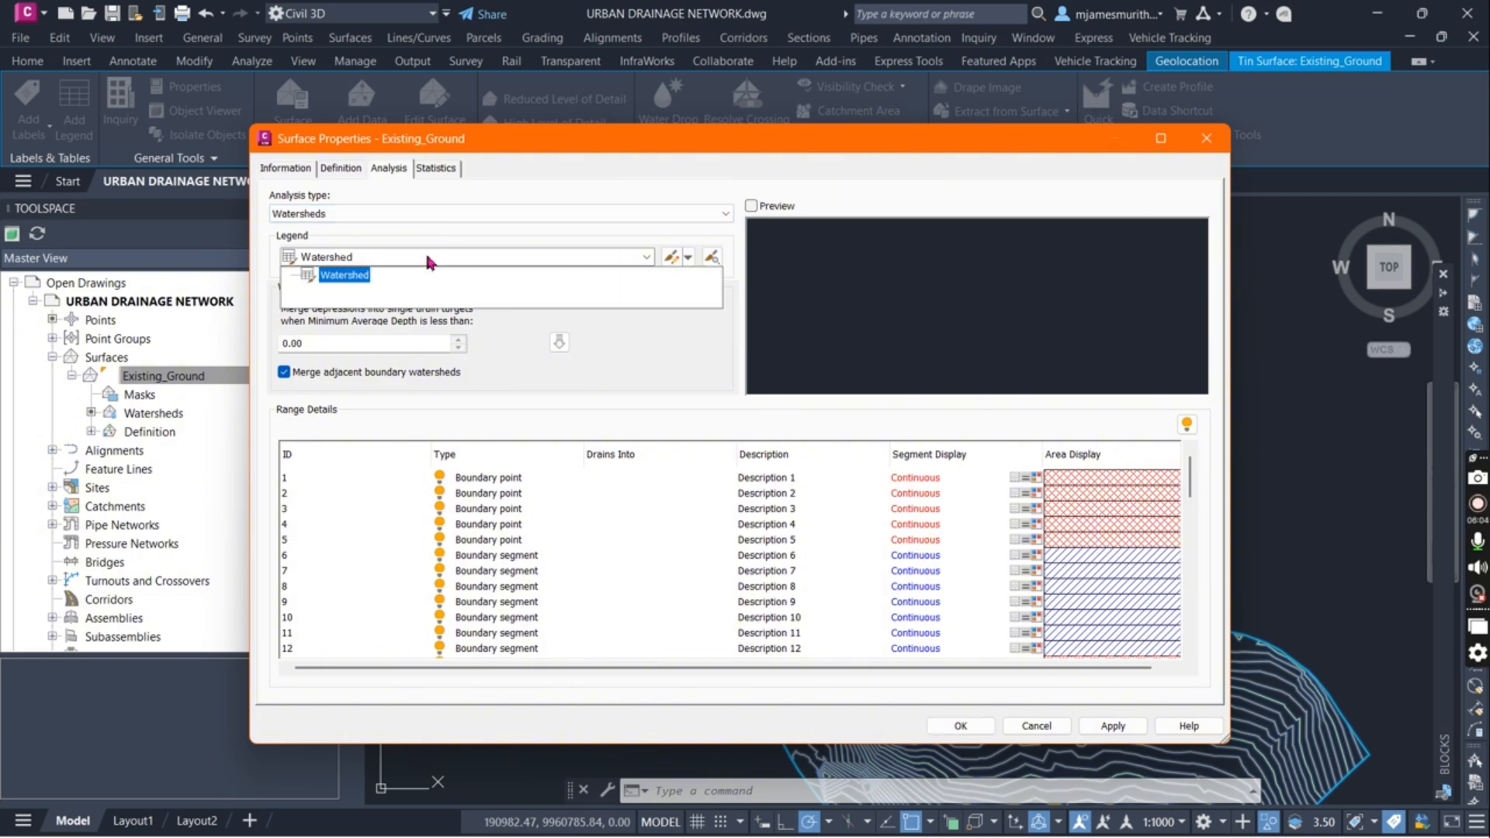
{"action": "left_click", "coordinate": [336, 276]}
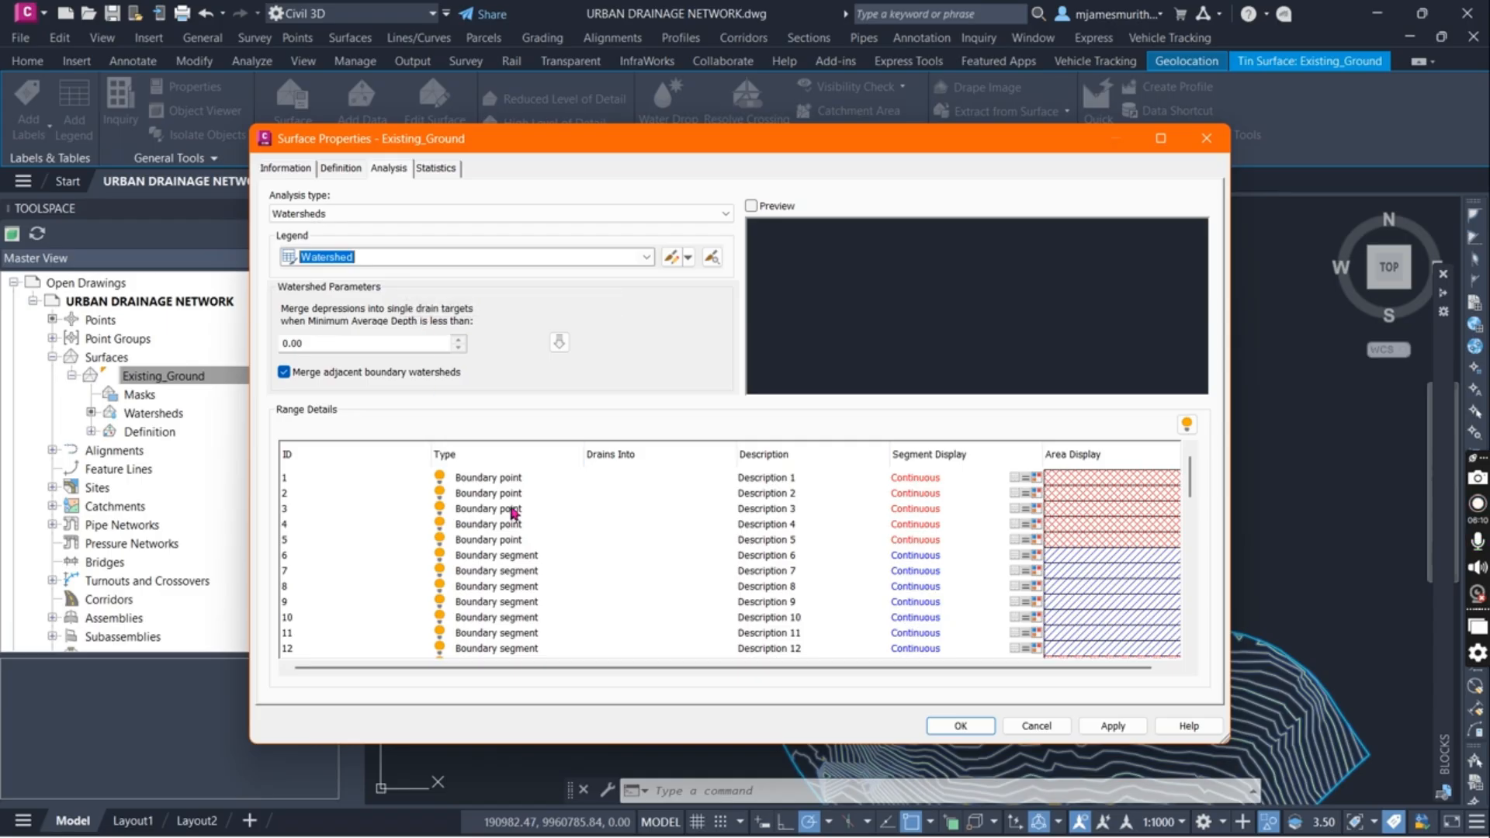
Review the watershed range details, comparing the types and drain targets of the boundary, depression and multi-drain entries
{"action": "scroll", "coordinate": [571, 547], "scroll_direction": "down", "scroll_amount": 6}
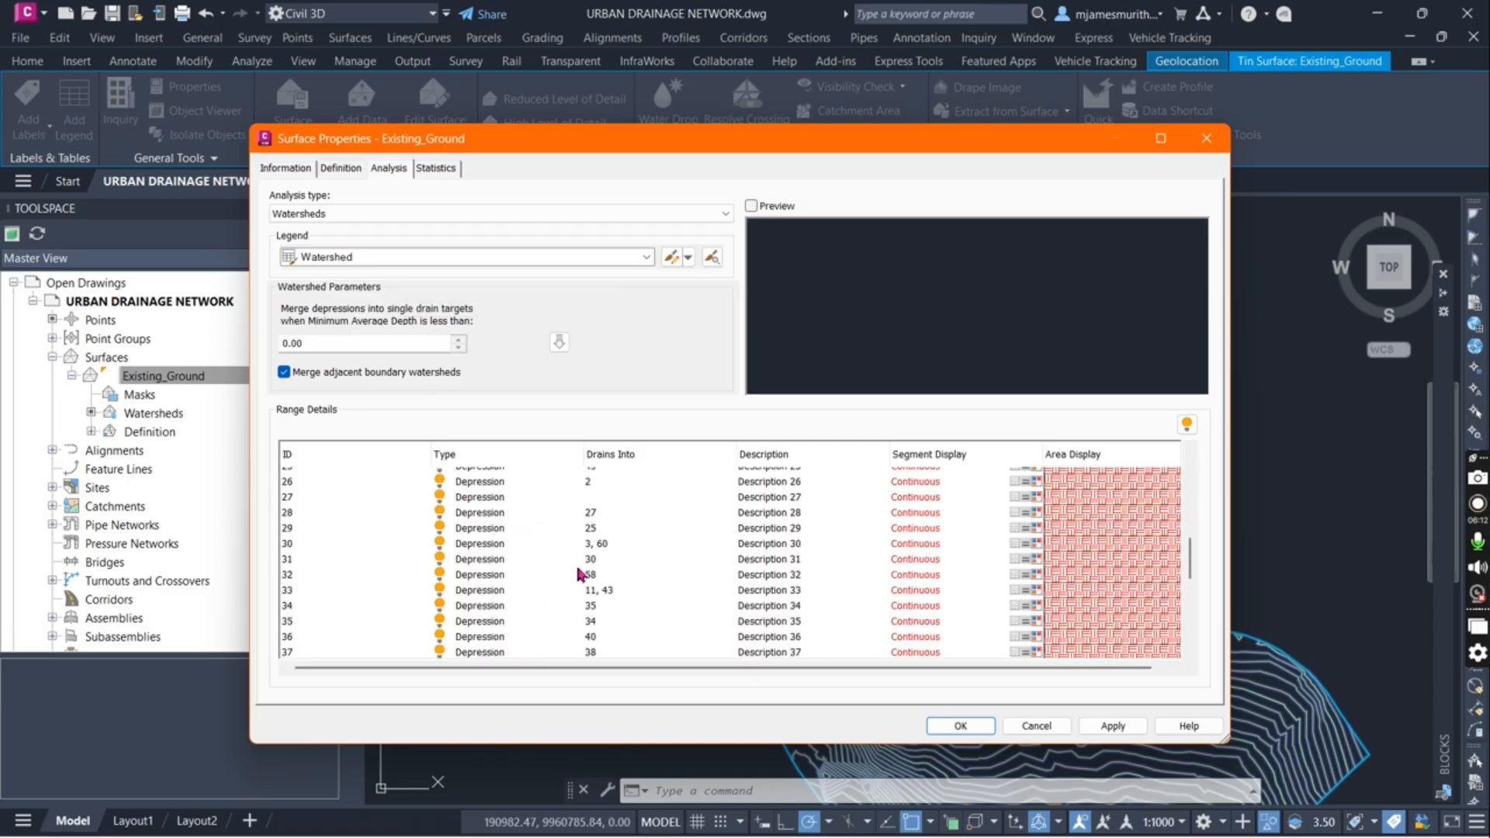
{"action": "scroll", "coordinate": [543, 572], "scroll_direction": "down", "scroll_amount": 1}
{"action": "scroll", "coordinate": [1139, 612], "scroll_direction": "down", "scroll_amount": 3}
{"action": "scroll", "coordinate": [815, 609], "scroll_direction": "up", "scroll_amount": 4}
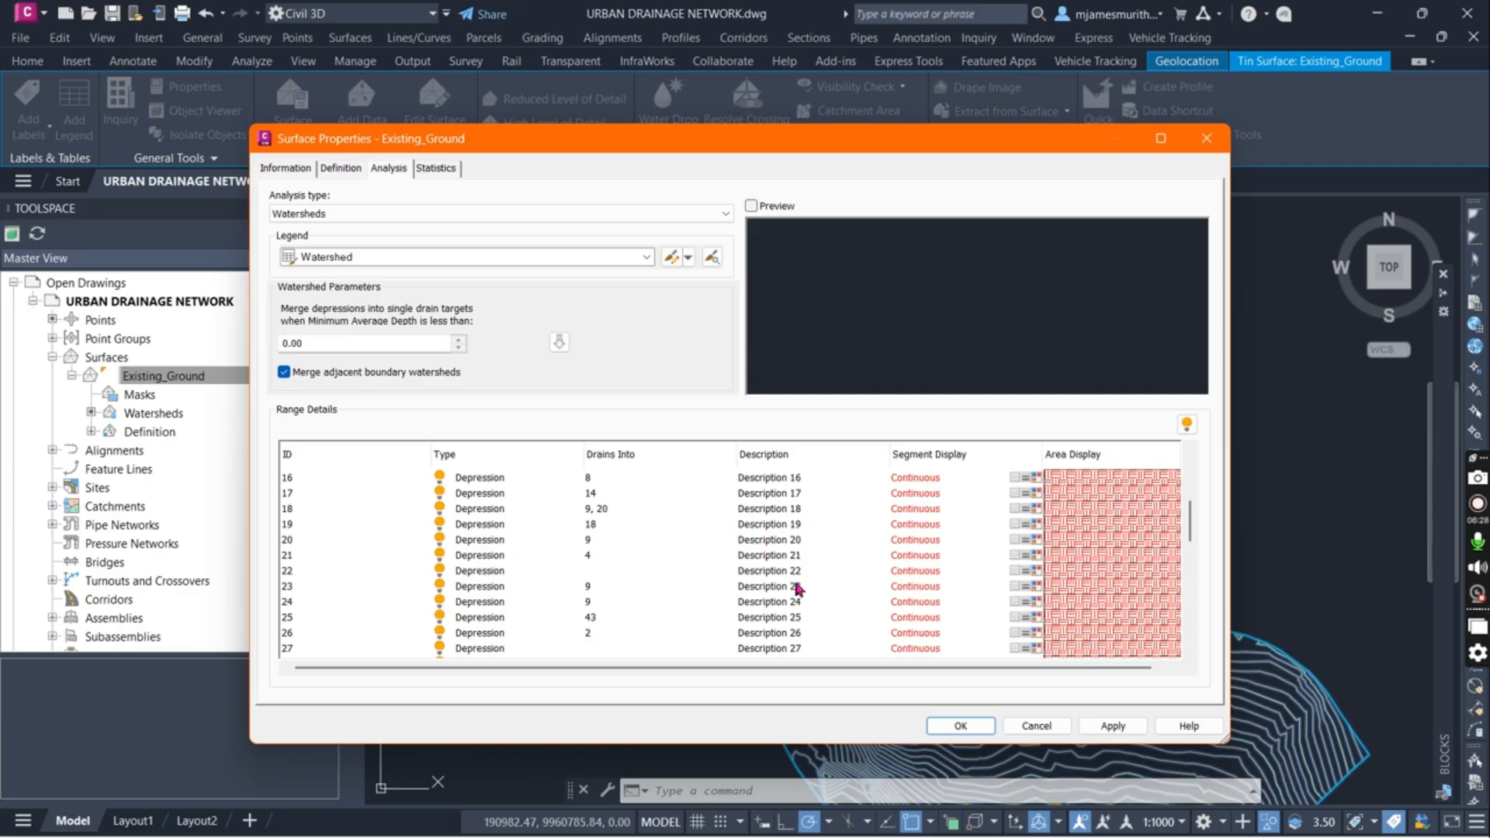
{"action": "scroll", "coordinate": [821, 574], "scroll_direction": "down", "scroll_amount": 6}
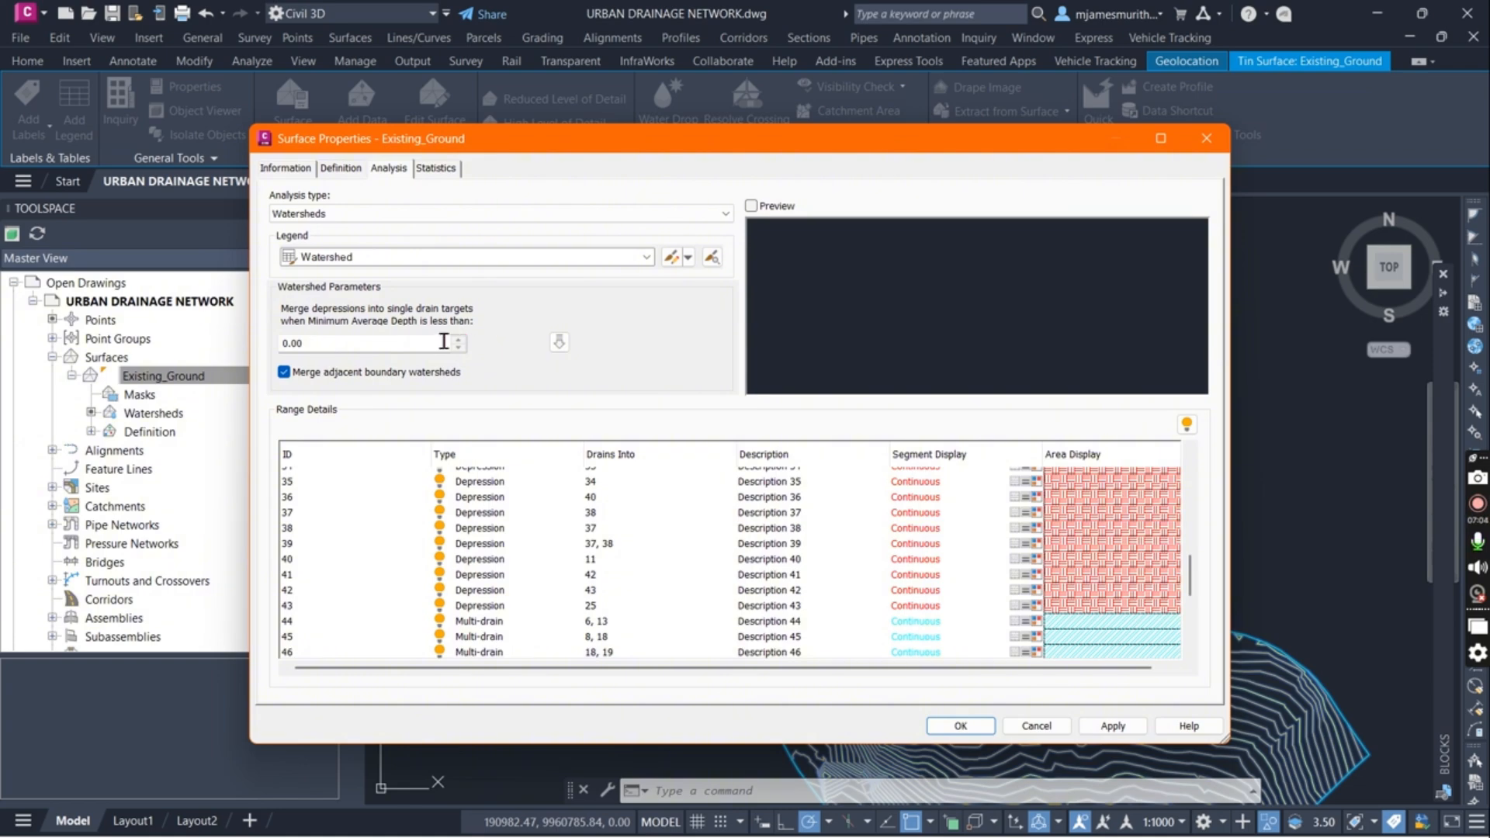
Set the minimum average depth for merging depressions to 0.4, run the watershed analysis and check the range details
{"action": "left_click", "coordinate": [427, 342]}
{"action": "key", "text": "BackSpace"}
{"action": "key", "text": "BackSpace"}
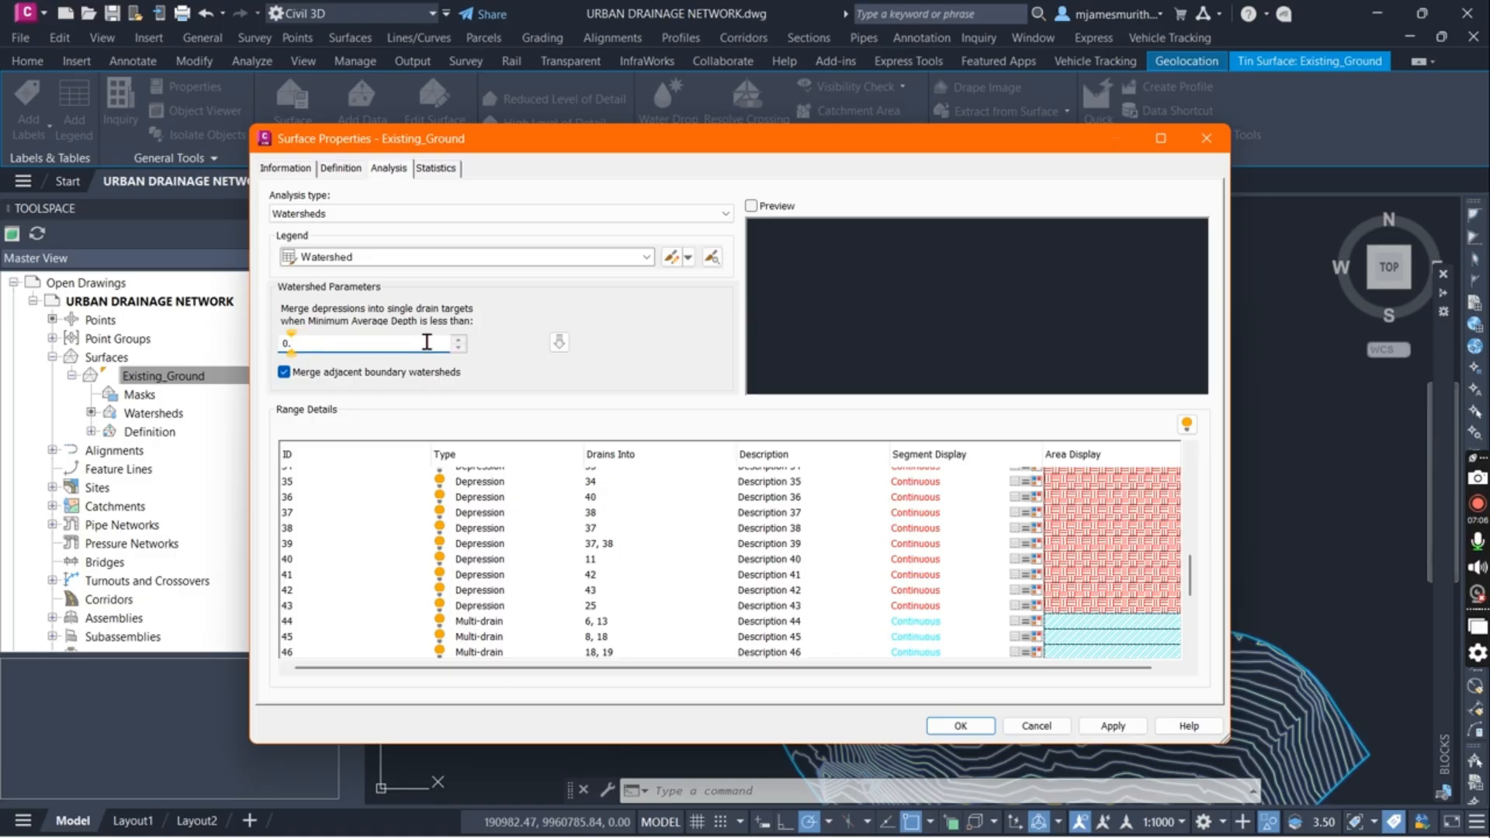
{"action": "type", "text": "3"}
{"action": "key", "text": "BackSpace"}
{"action": "type", "text": "4"}
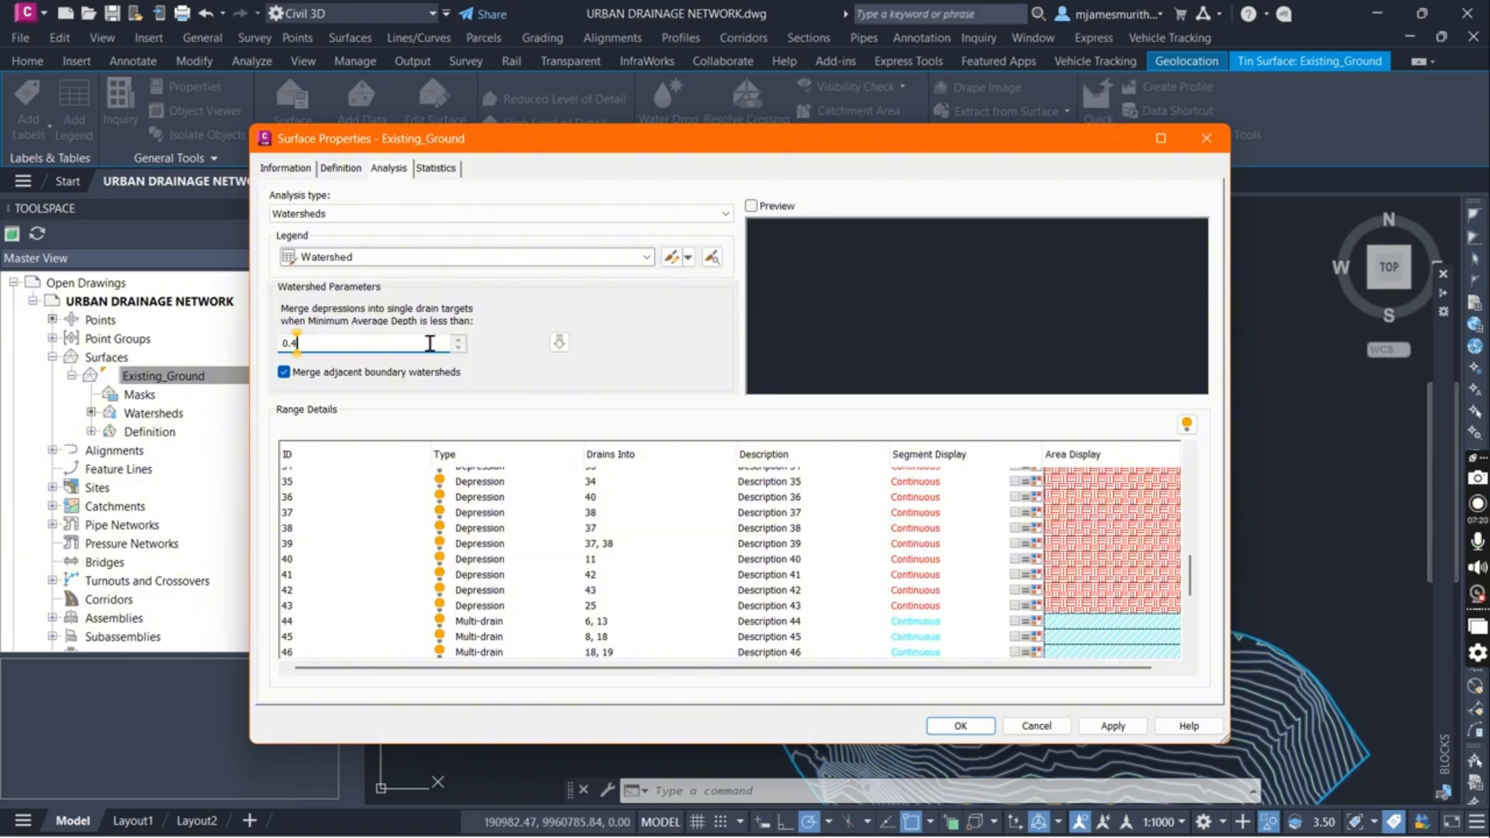
{"action": "left_click", "coordinate": [560, 346]}
{"action": "scroll", "coordinate": [631, 514], "scroll_direction": "down", "scroll_amount": 4}
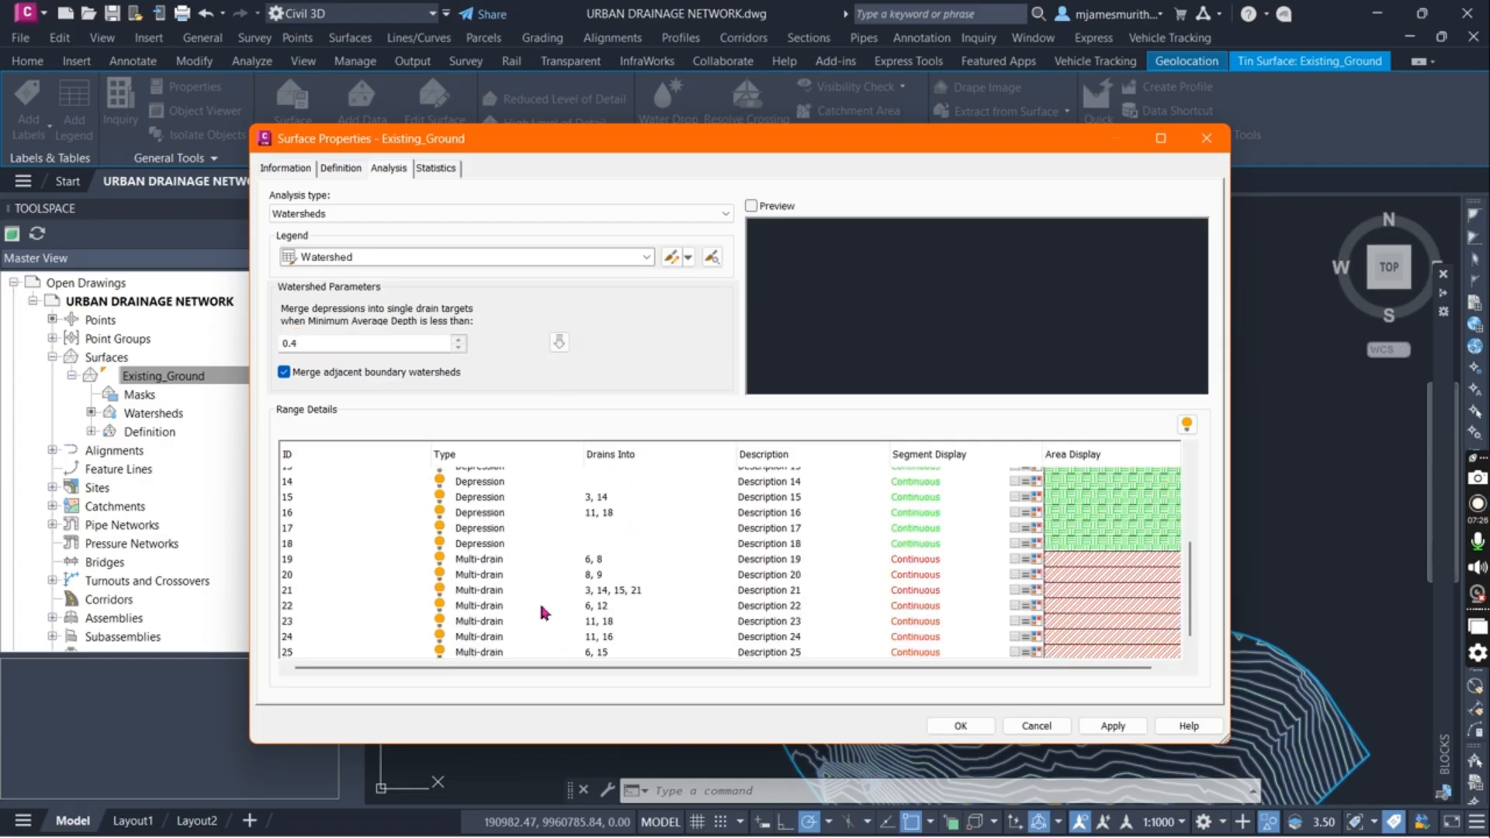
{"action": "scroll", "coordinate": [446, 578], "scroll_direction": "up", "scroll_amount": 1}
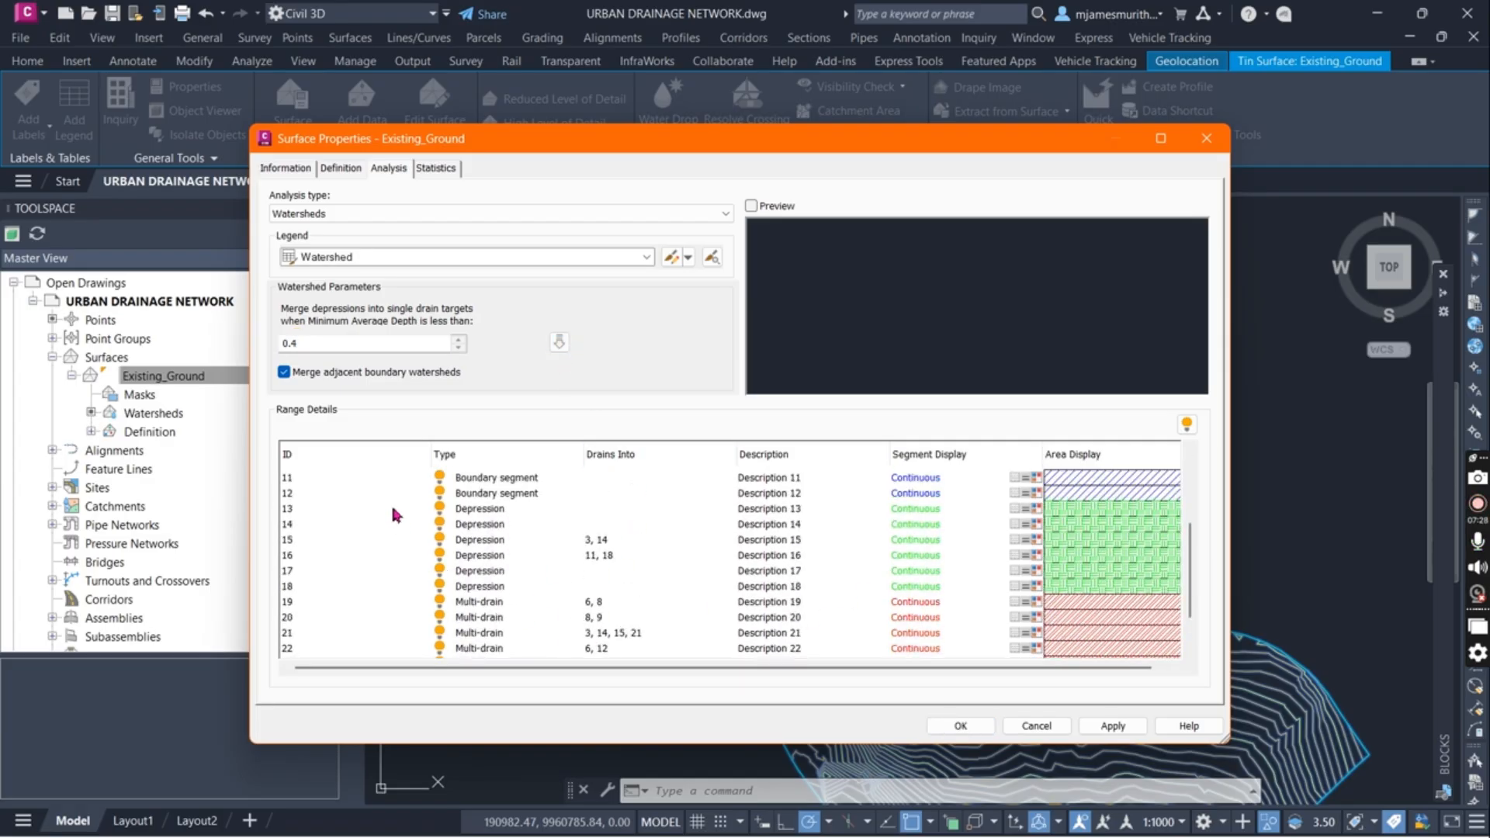
{"action": "scroll", "coordinate": [391, 504], "scroll_direction": "down", "scroll_amount": 1}
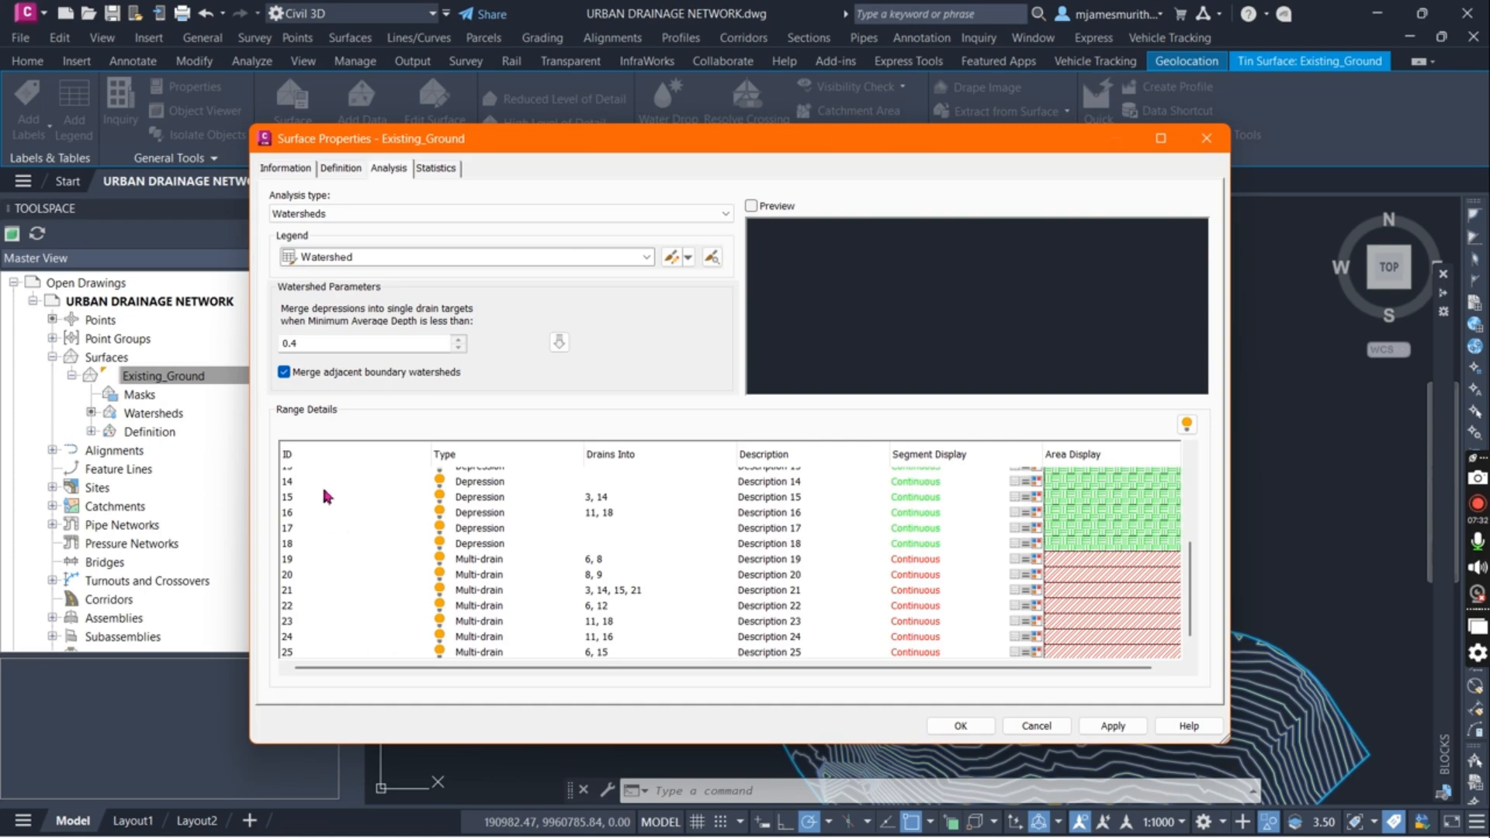
{"action": "scroll", "coordinate": [332, 503], "scroll_direction": "up", "scroll_amount": 5}
{"action": "scroll", "coordinate": [353, 509], "scroll_direction": "down", "scroll_amount": 5}
Set the minimum average depth for merging depressions to 0.3, rerun the watershed analysis and look through its entries
{"action": "left_click", "coordinate": [331, 343]}
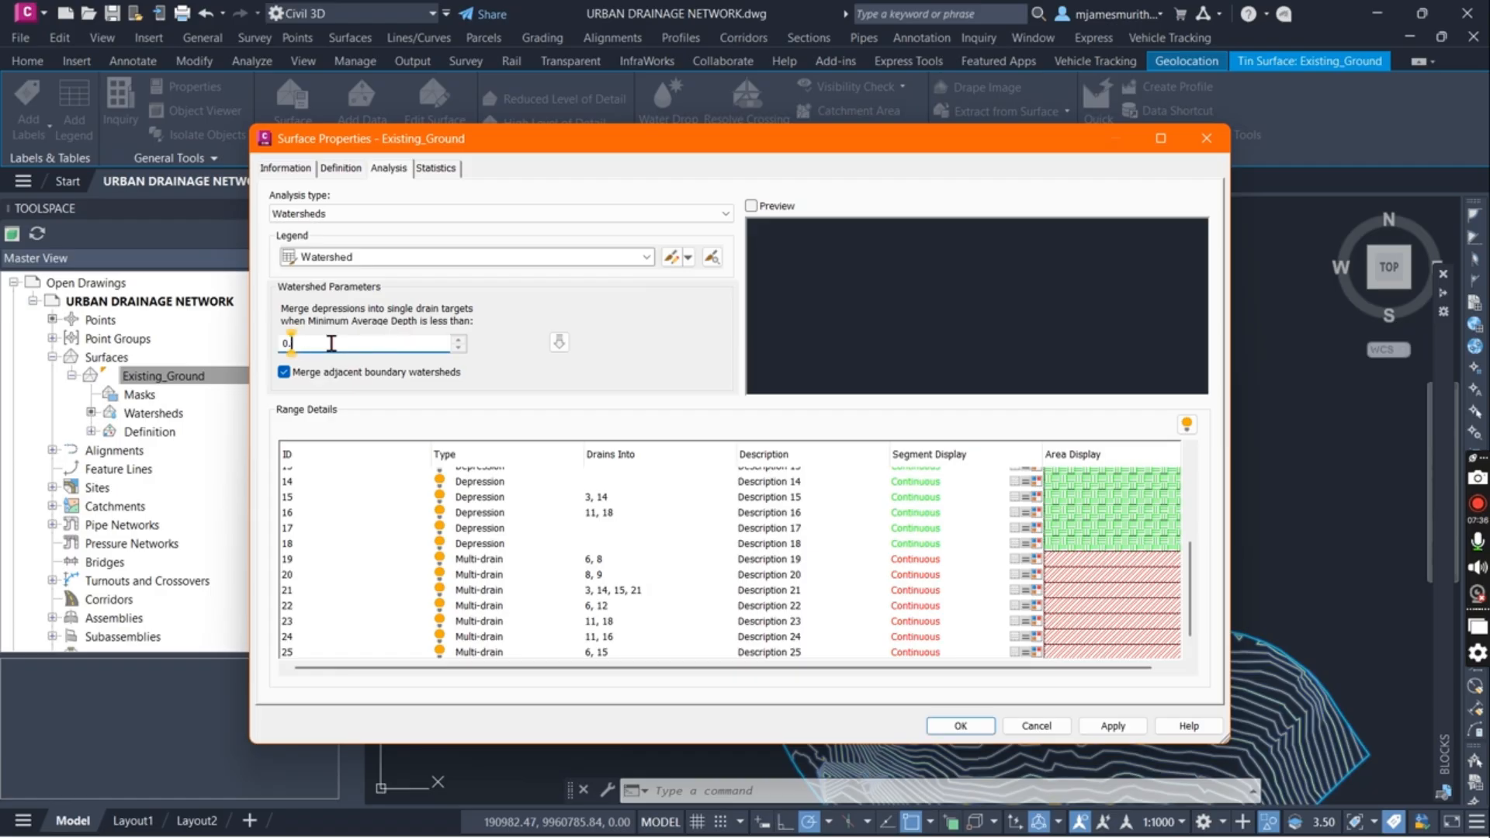
{"action": "type", "text": "3"}
{"action": "left_click", "coordinate": [558, 343]}
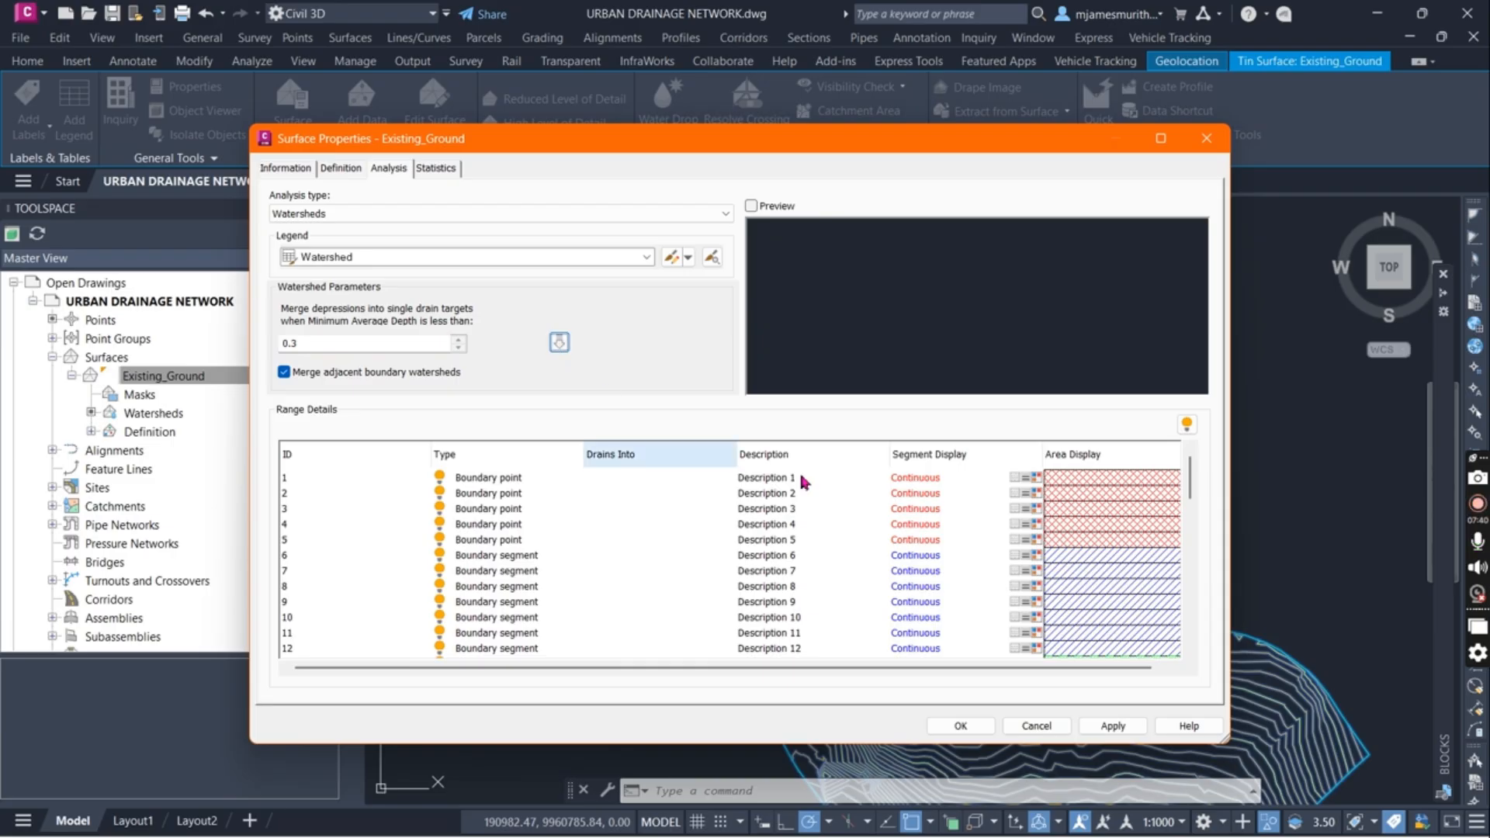
{"action": "scroll", "coordinate": [497, 571], "scroll_direction": "down", "scroll_amount": 6}
{"action": "scroll", "coordinate": [396, 617], "scroll_direction": "down", "scroll_amount": 9}
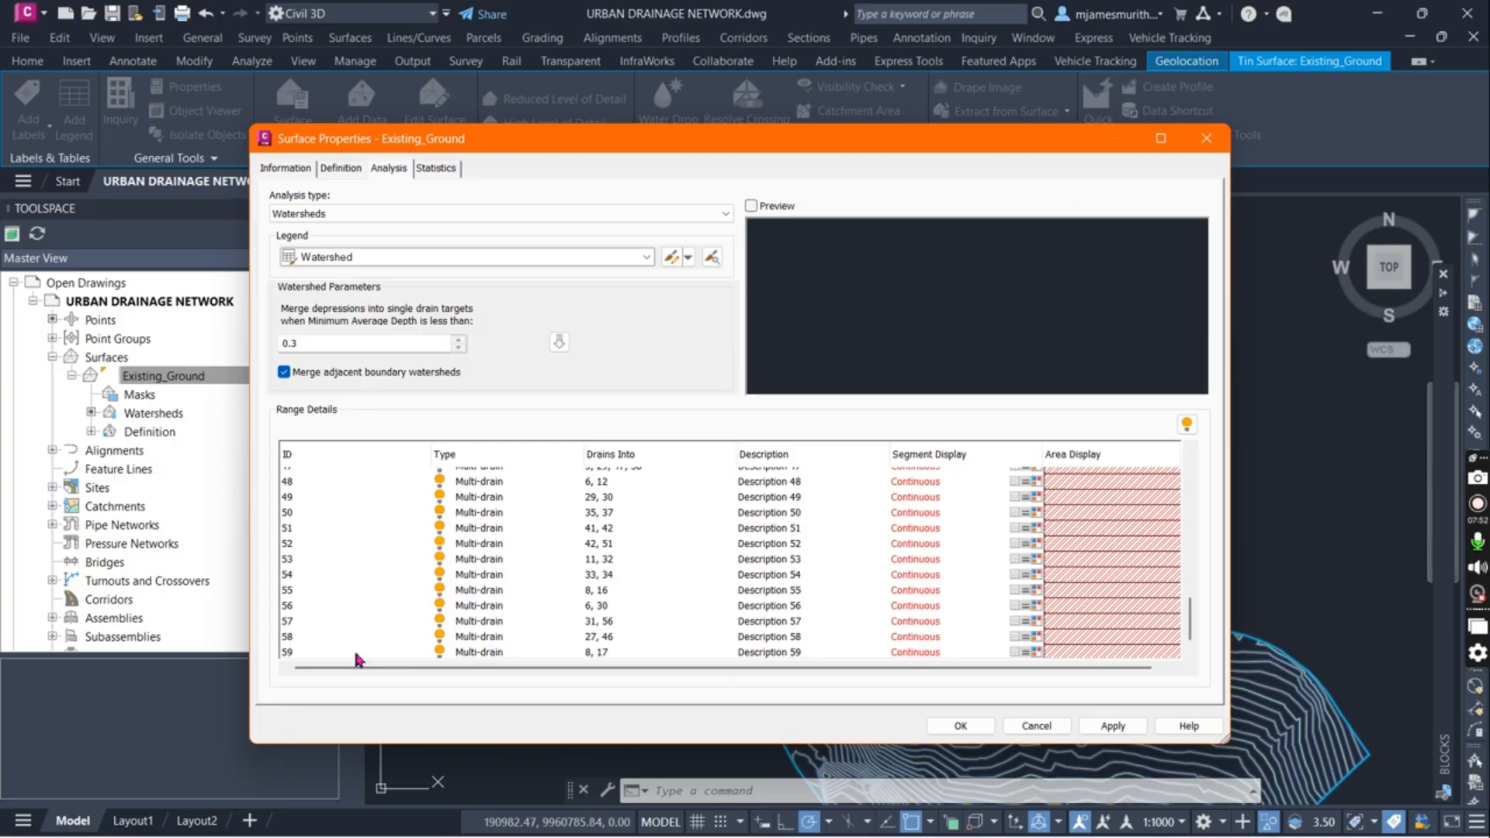
Return the minimum average depth to 0.4, rerun the watershed analysis and review the depression and multi-drain targets
{"action": "left_click", "coordinate": [366, 346]}
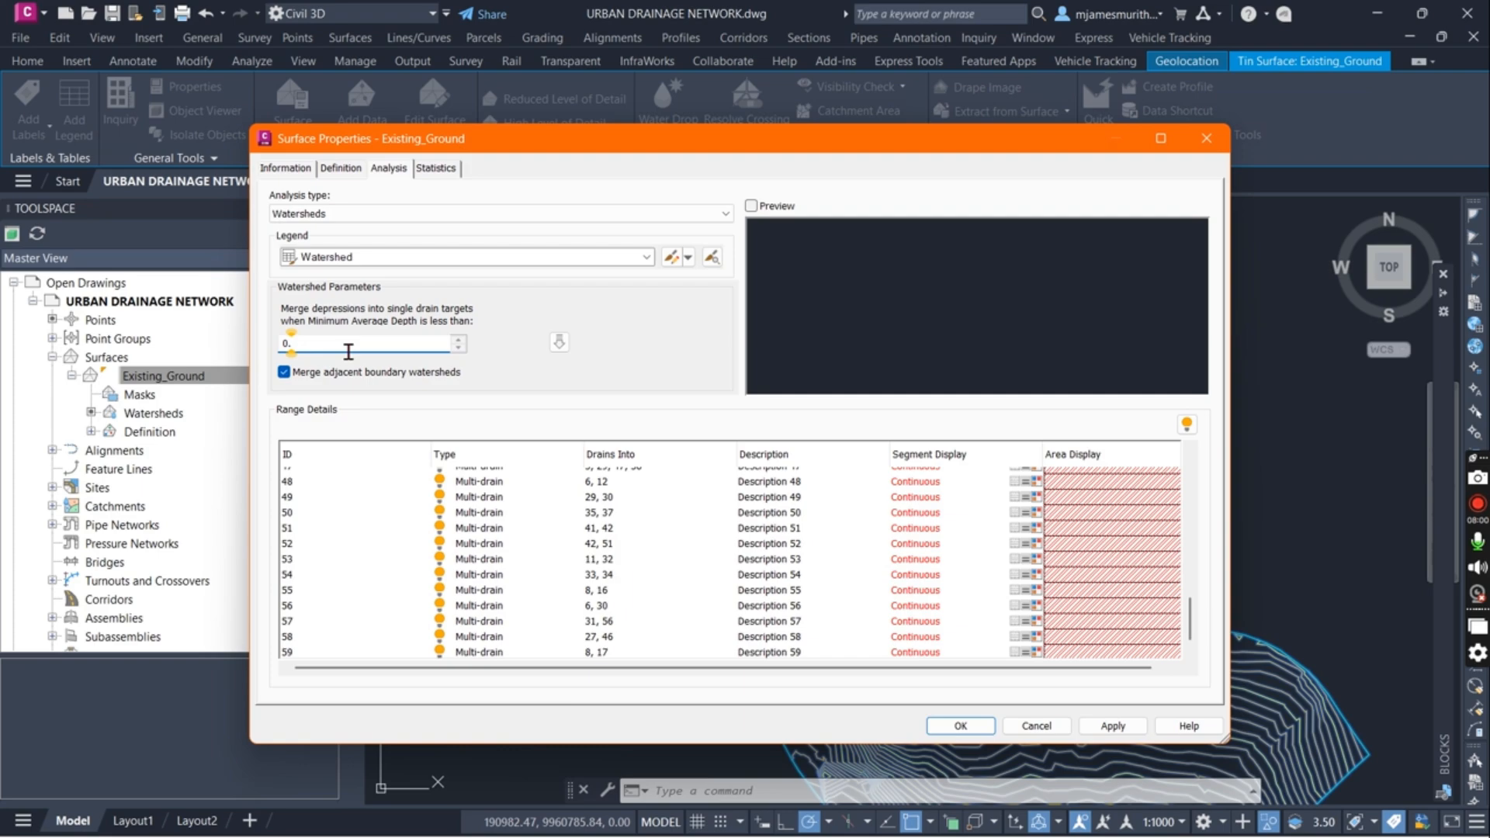
{"action": "type", "text": "3"}
{"action": "key", "text": "BackSpace"}
{"action": "type", "text": "4"}
{"action": "left_click", "coordinate": [558, 341]}
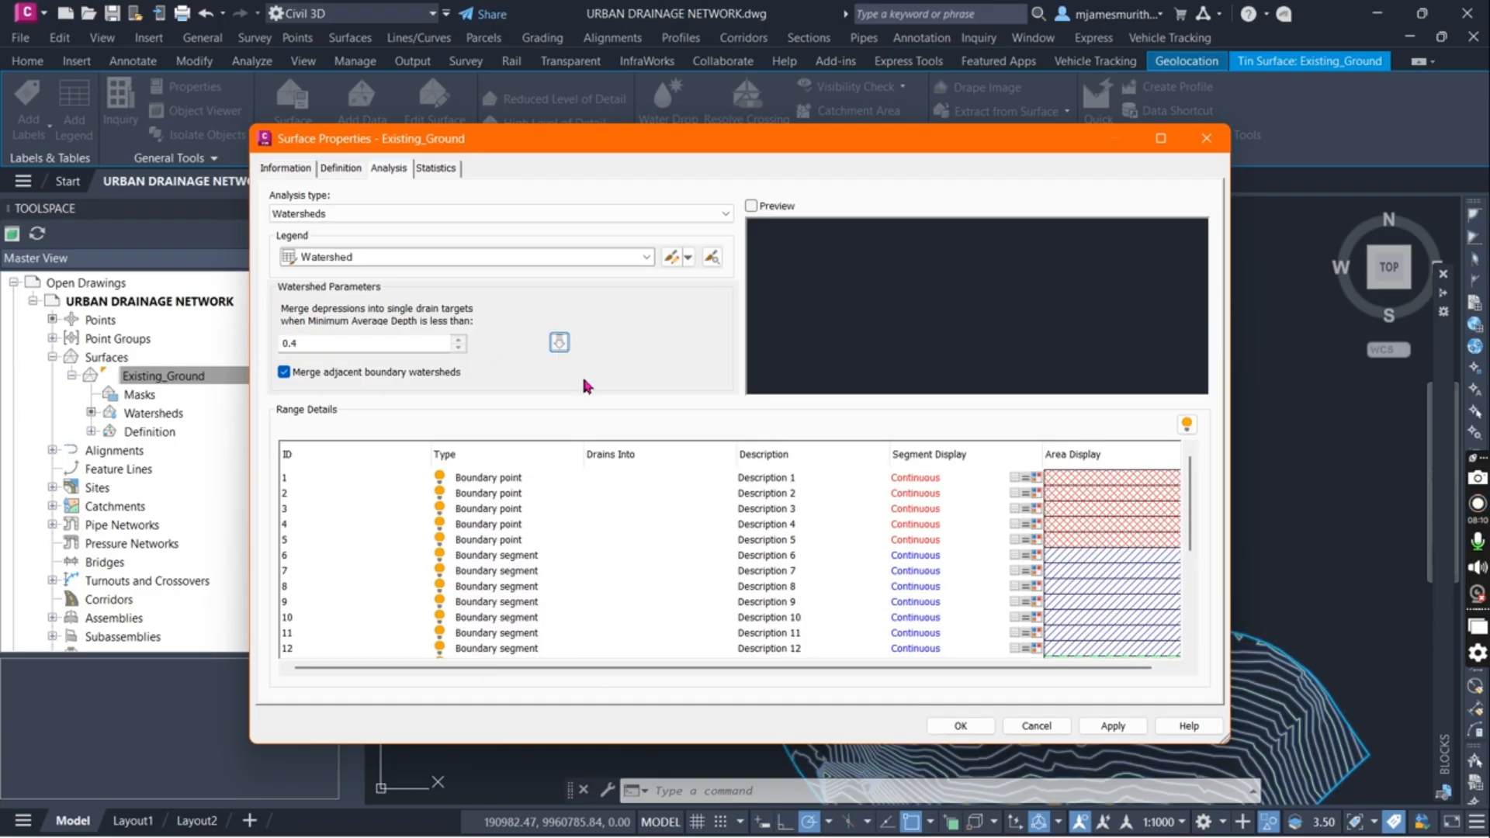
{"action": "left_click", "coordinate": [560, 342]}
{"action": "scroll", "coordinate": [574, 528], "scroll_direction": "down", "scroll_amount": 4}
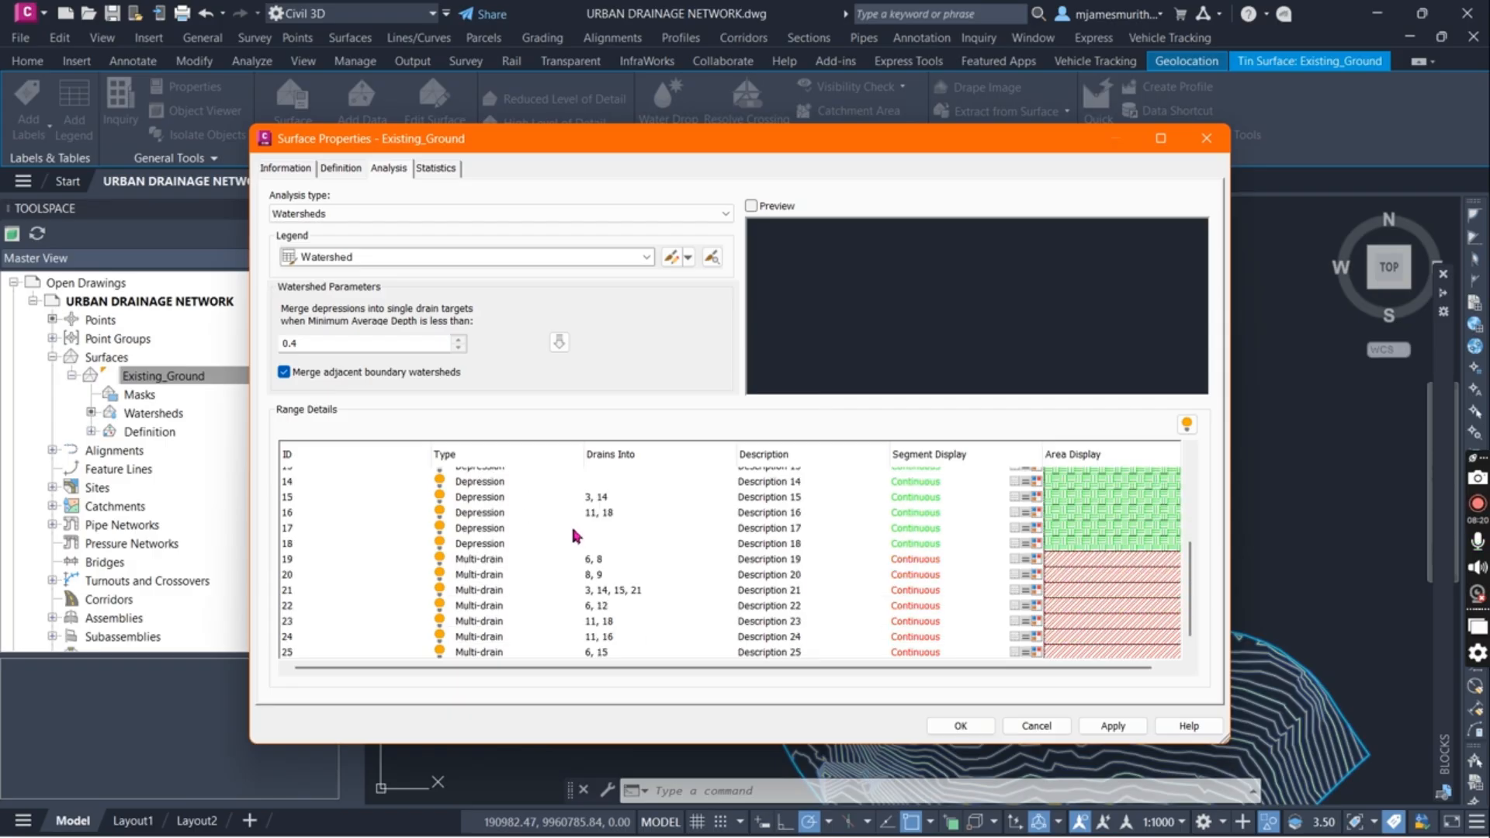
{"action": "scroll", "coordinate": [668, 594], "scroll_direction": "up", "scroll_amount": 4}
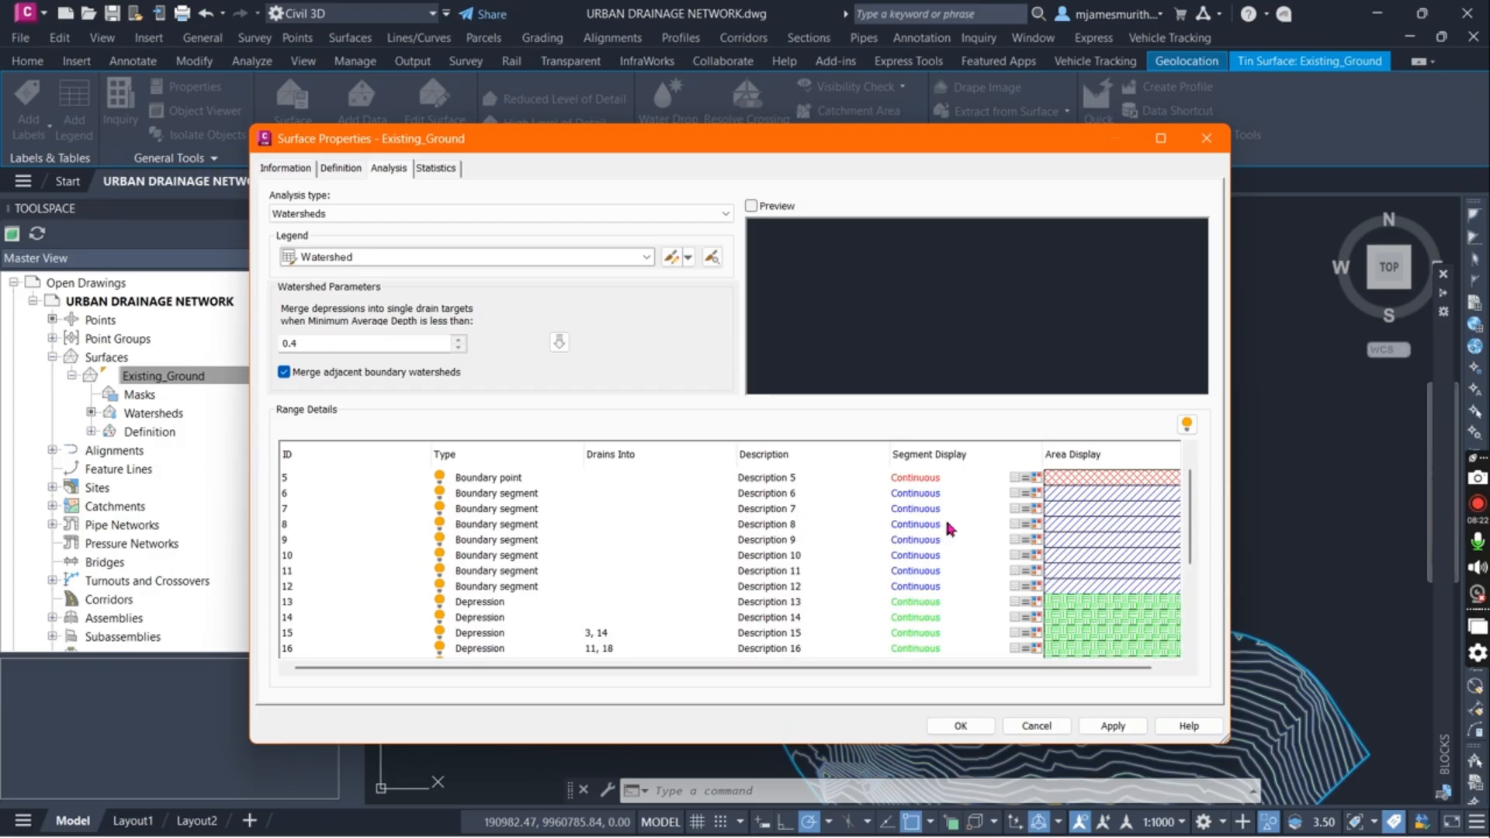
{"action": "scroll", "coordinate": [708, 528], "scroll_direction": "down", "scroll_amount": 4}
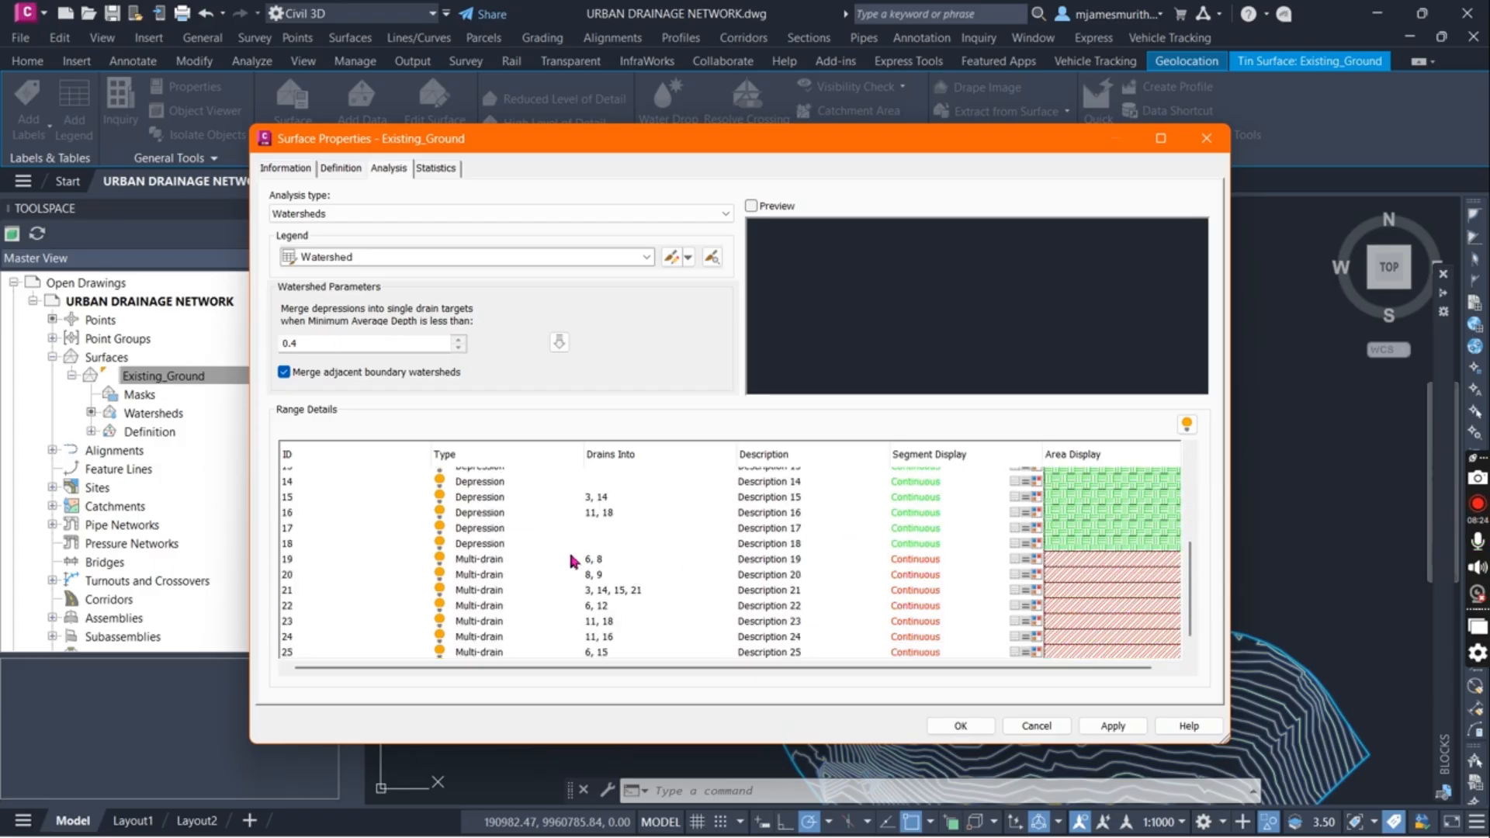
{"action": "left_click", "coordinate": [485, 567]}
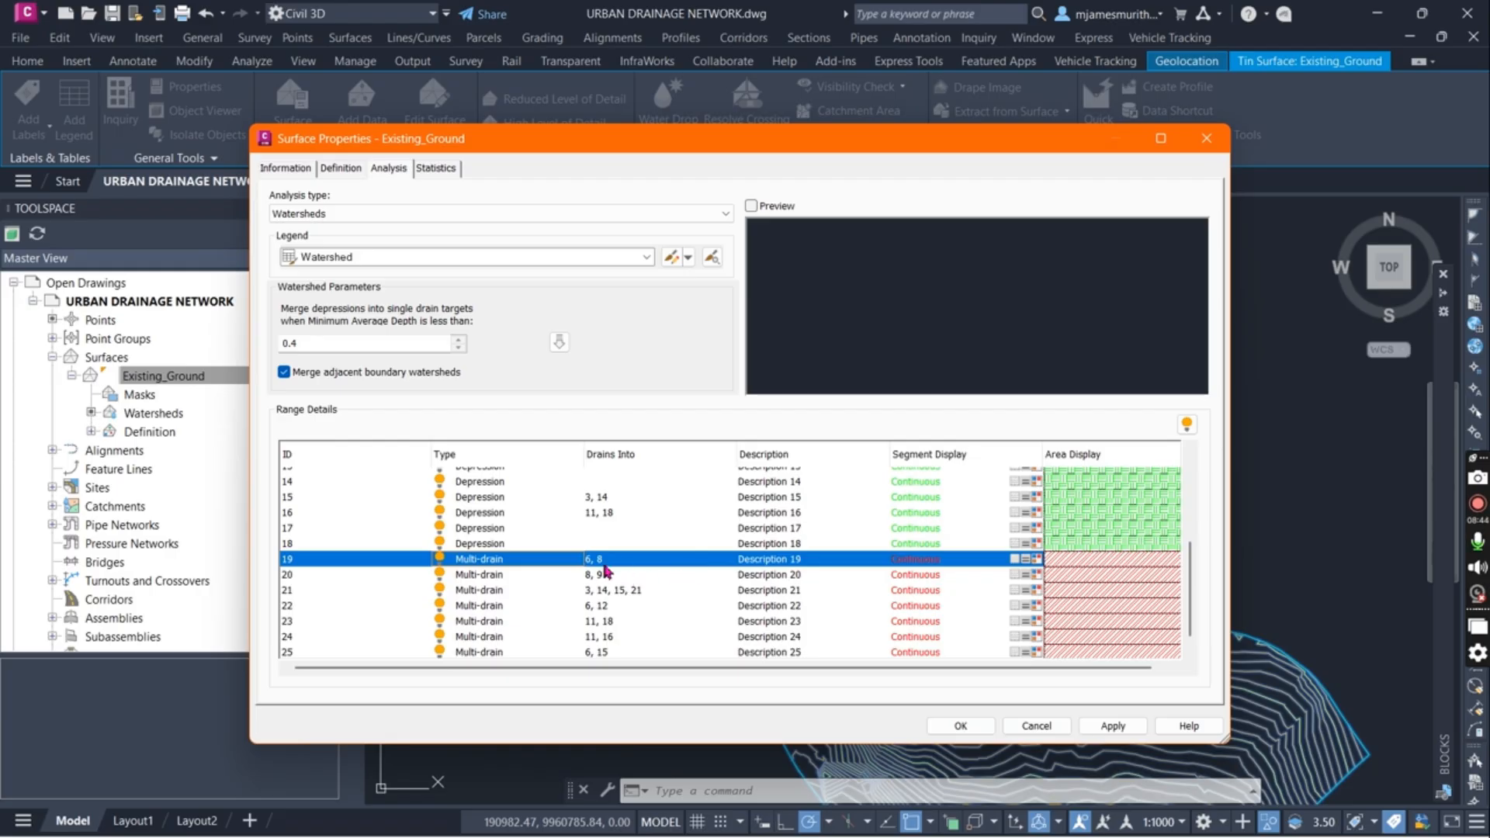
Turn off the display of the Boundary point and Flat area watershed types
{"action": "scroll", "coordinate": [850, 582], "scroll_direction": "up", "scroll_amount": 5}
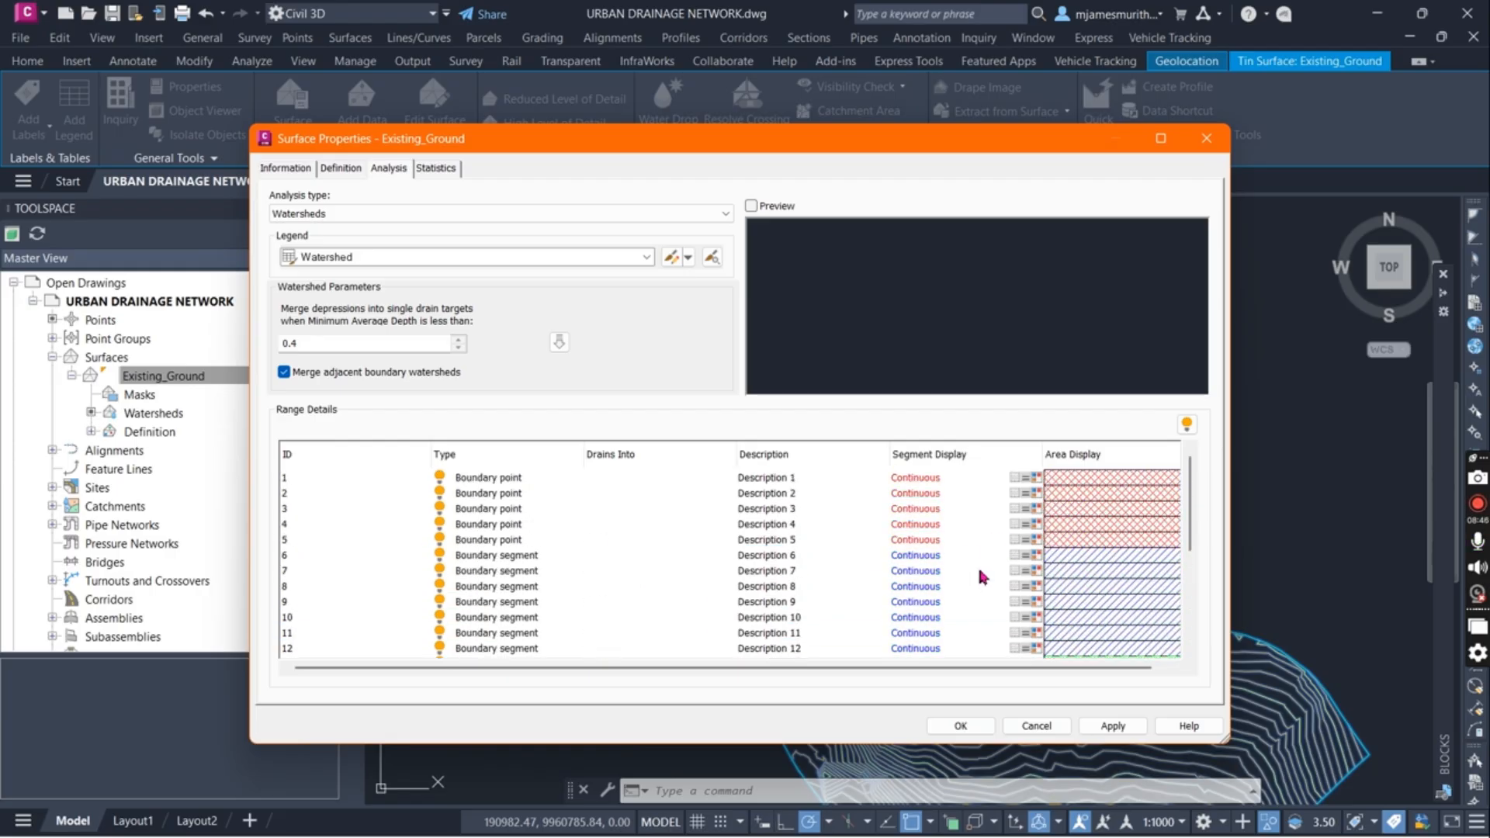
{"action": "left_click", "coordinate": [1184, 425]}
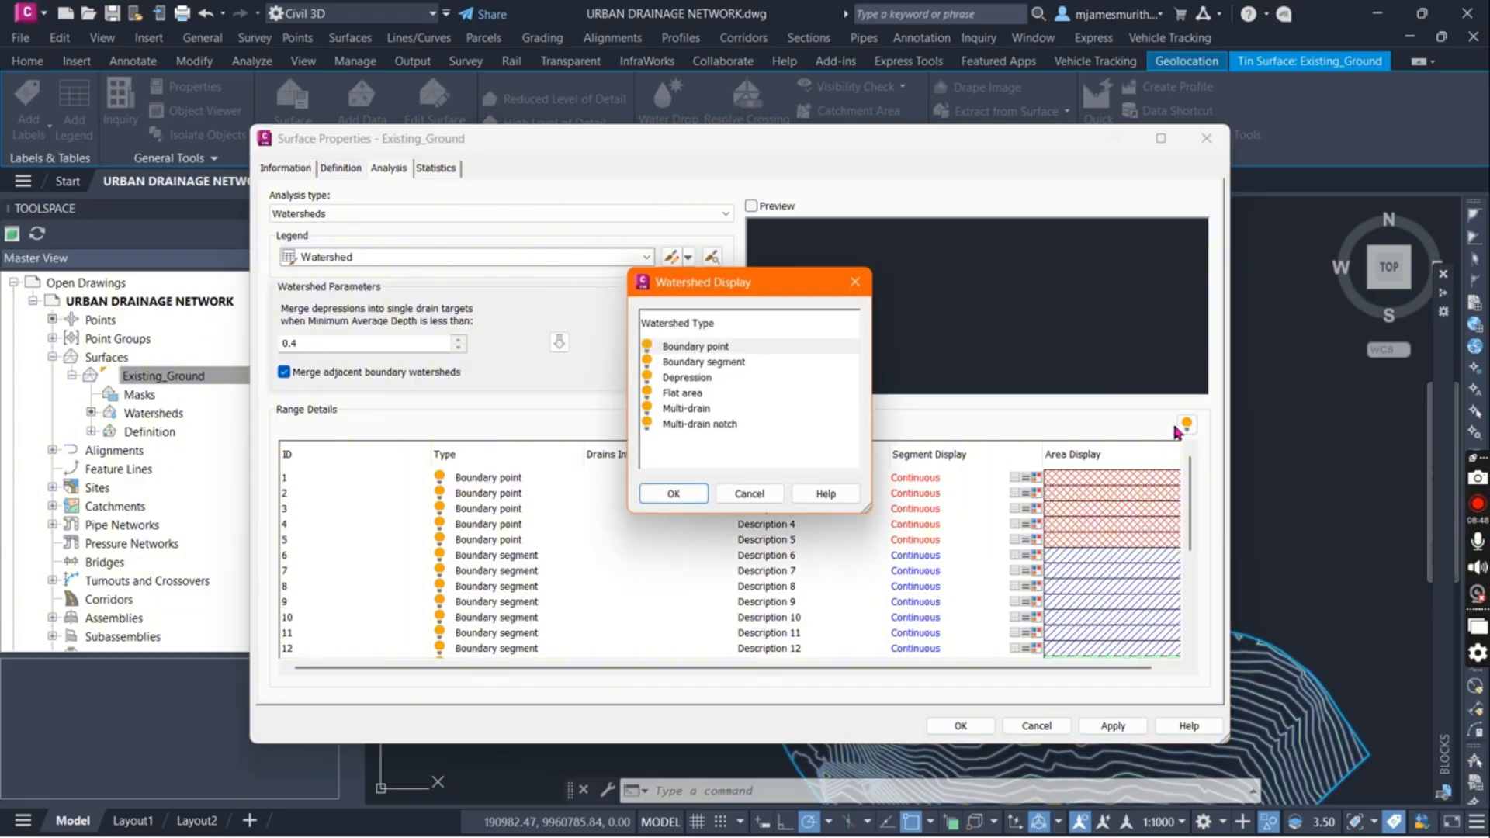
{"action": "left_click", "coordinate": [650, 348]}
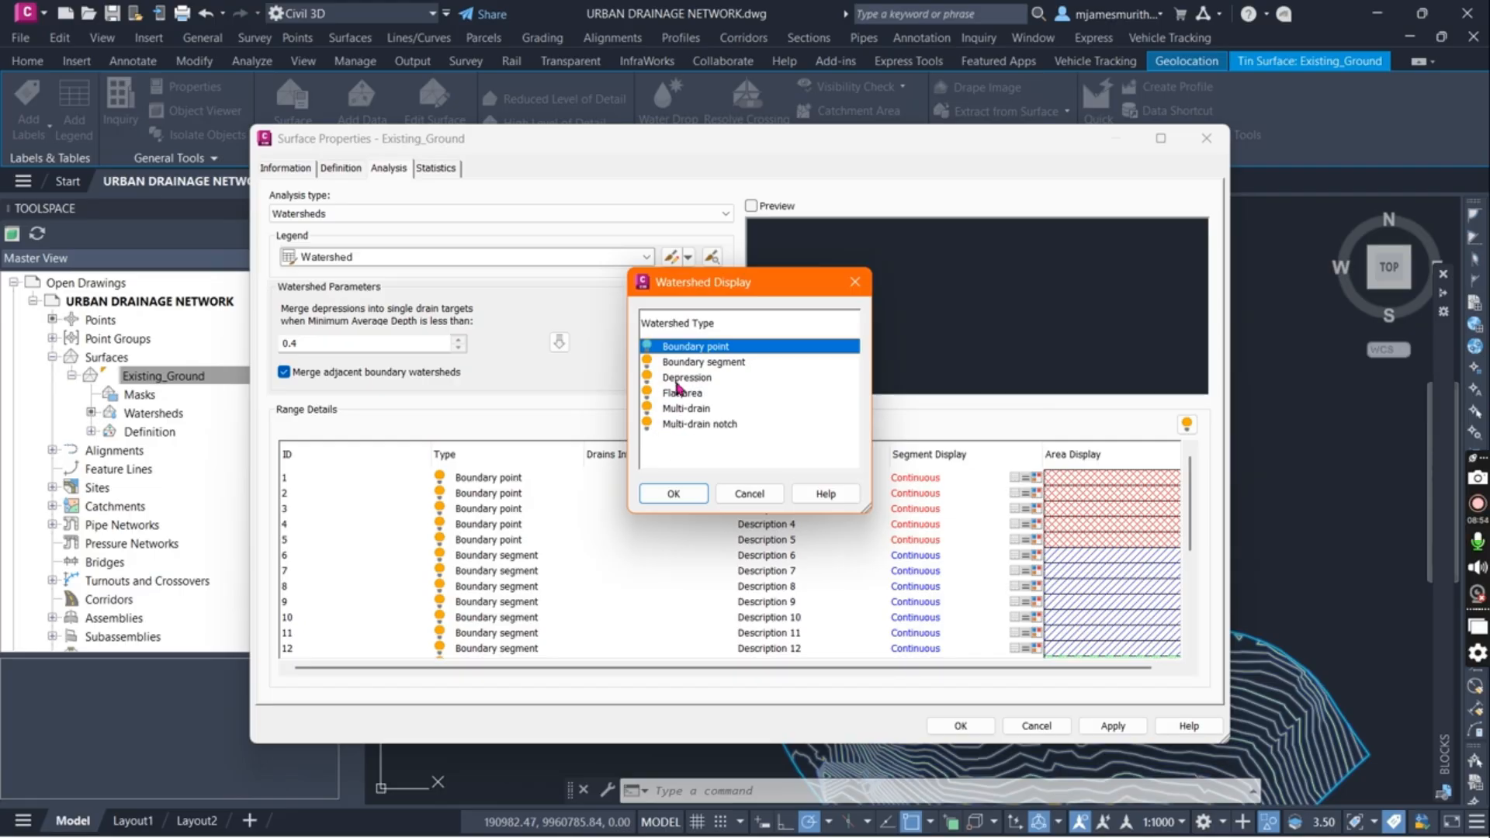
{"action": "left_click", "coordinate": [651, 394]}
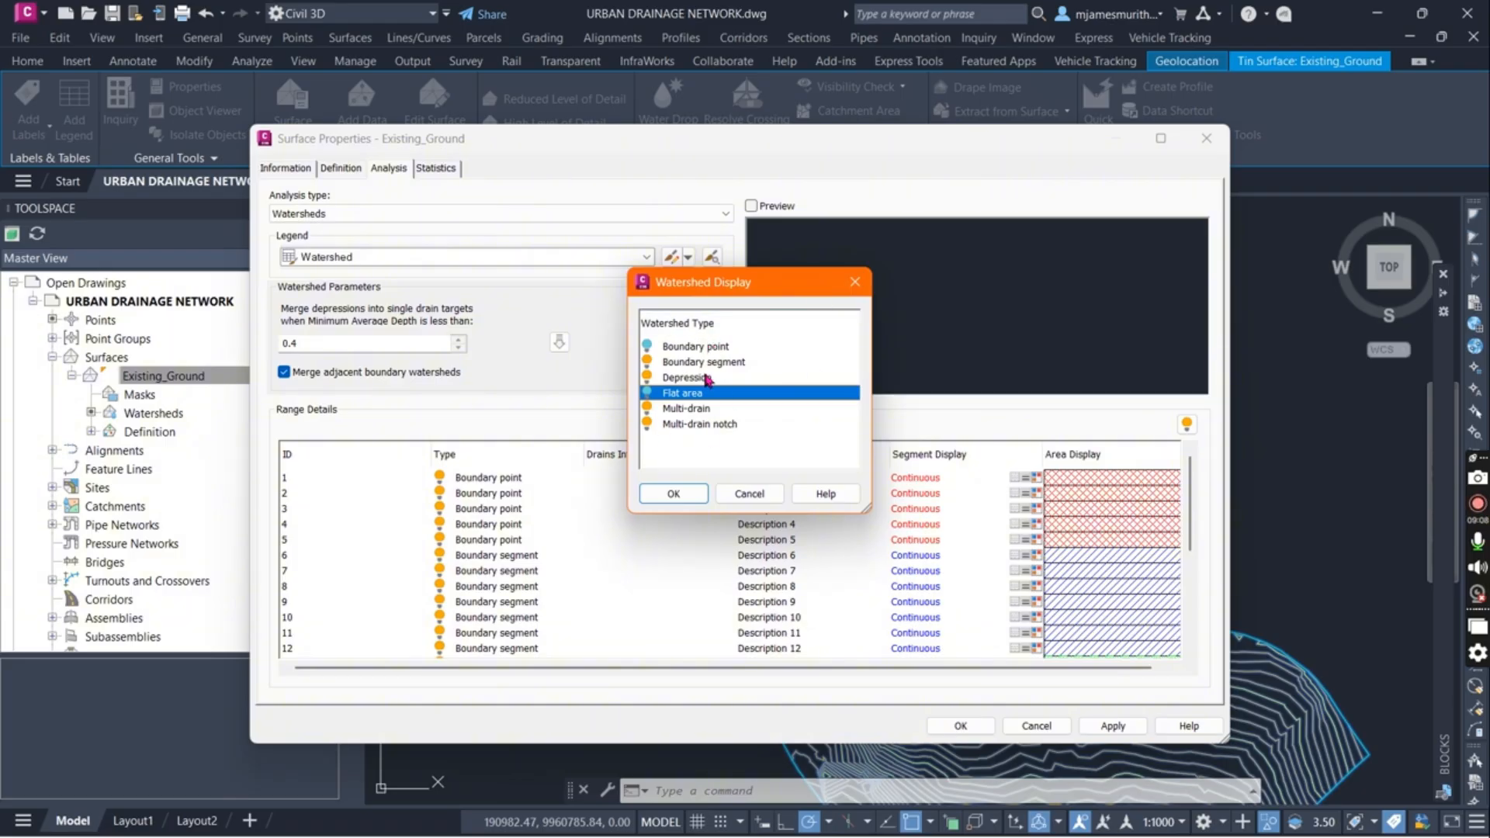
{"action": "left_click", "coordinate": [687, 502]}
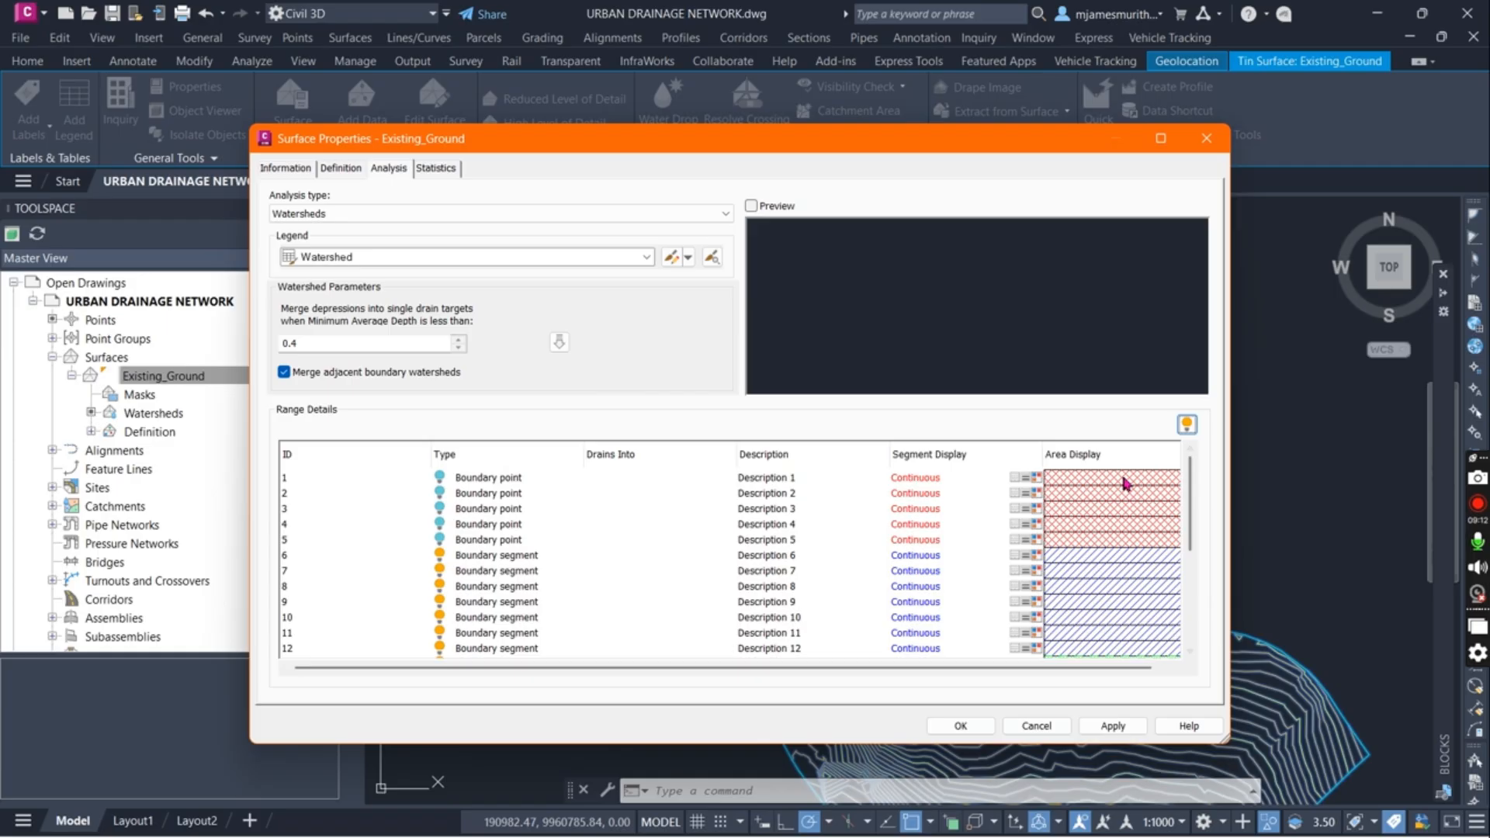
Examine the area hatch properties of the boundary point, boundary segment and depression watersheds without changing them
{"action": "left_click", "coordinate": [1154, 487]}
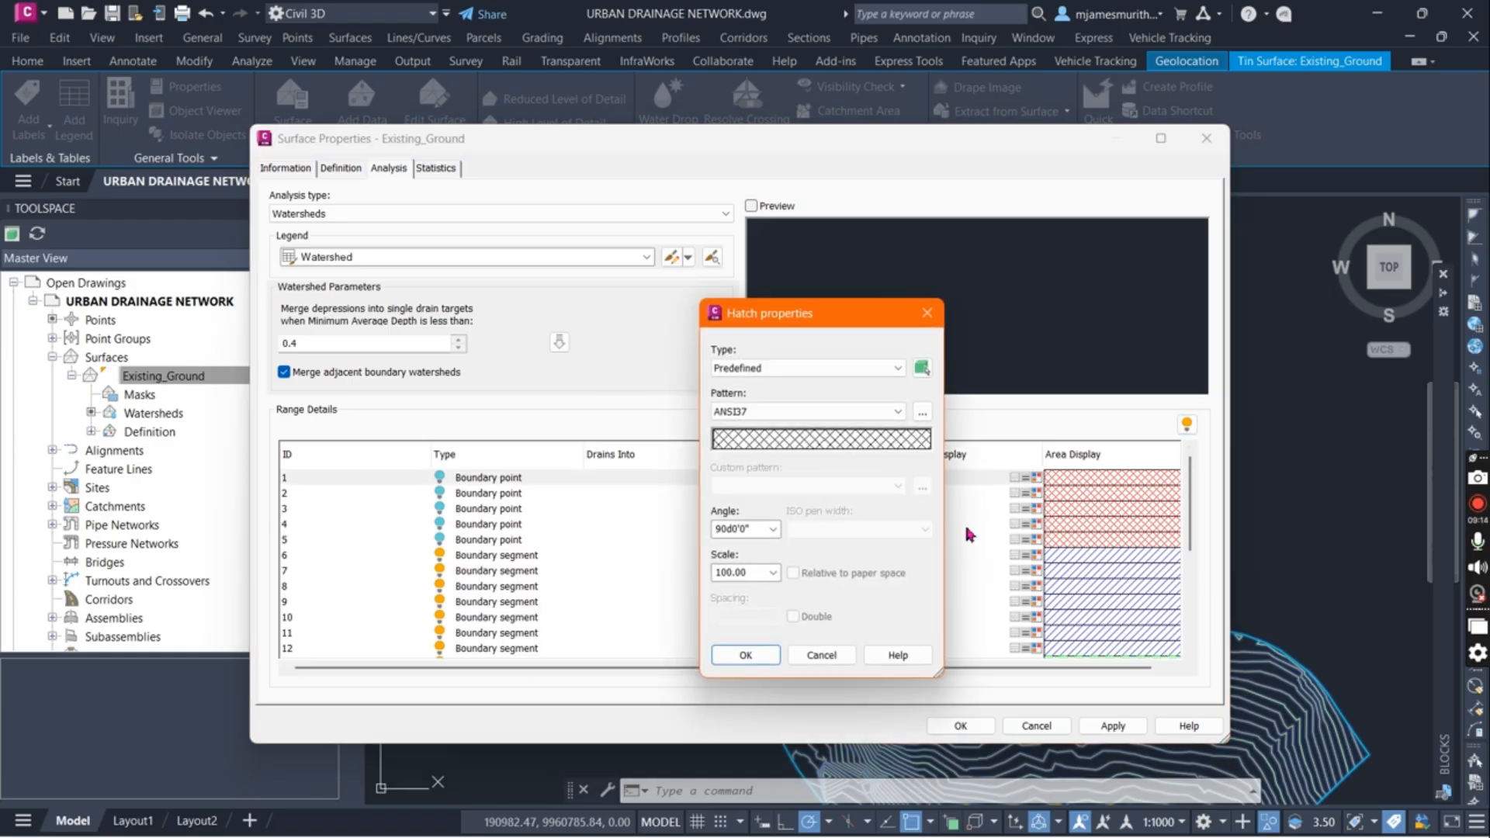
{"action": "left_click", "coordinate": [926, 325]}
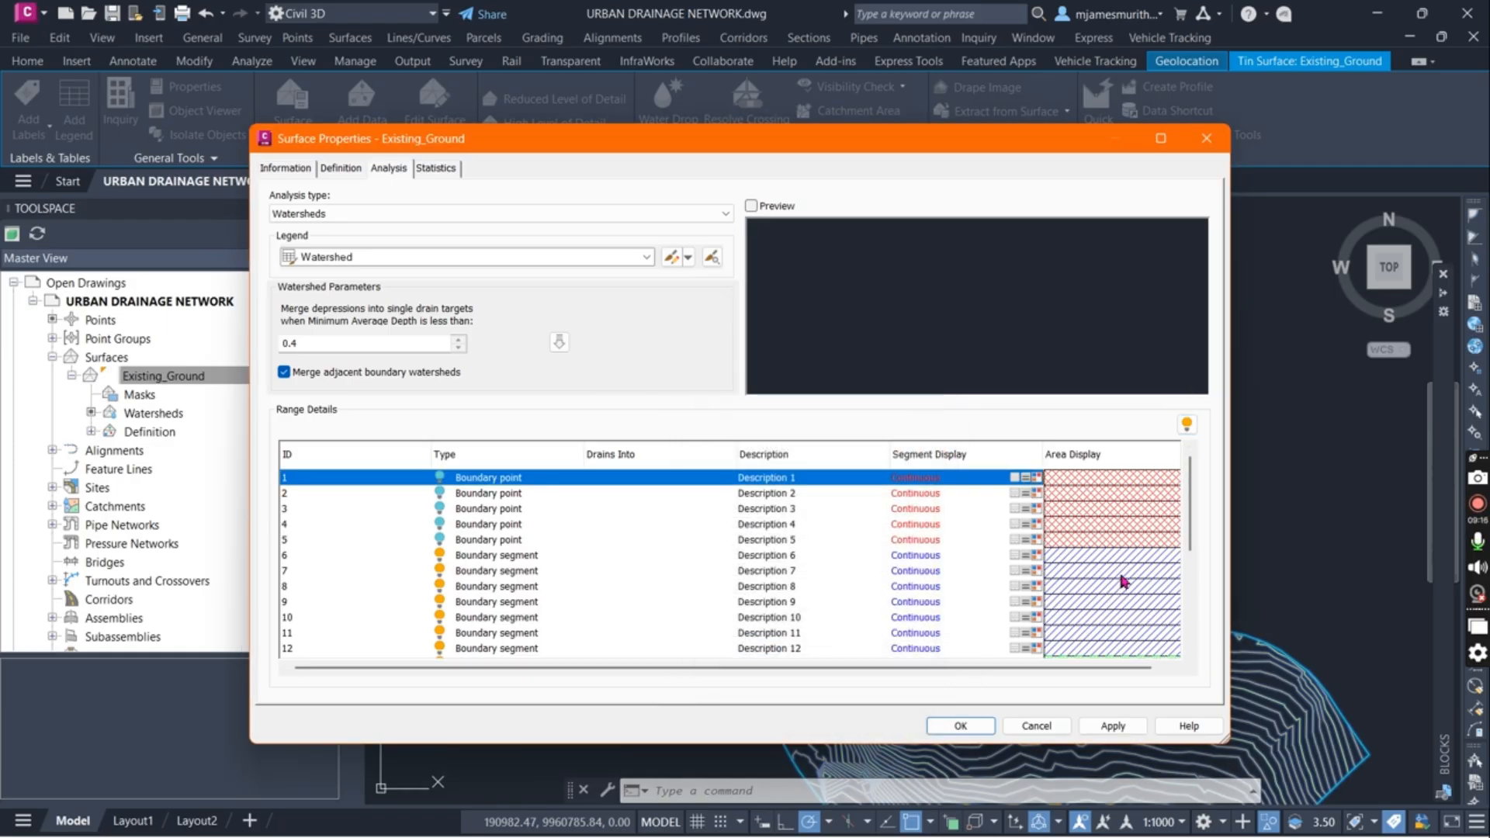
{"action": "scroll", "coordinate": [1130, 565], "scroll_direction": "down", "scroll_amount": 3}
{"action": "scroll", "coordinate": [1128, 606], "scroll_direction": "down", "scroll_amount": 1}
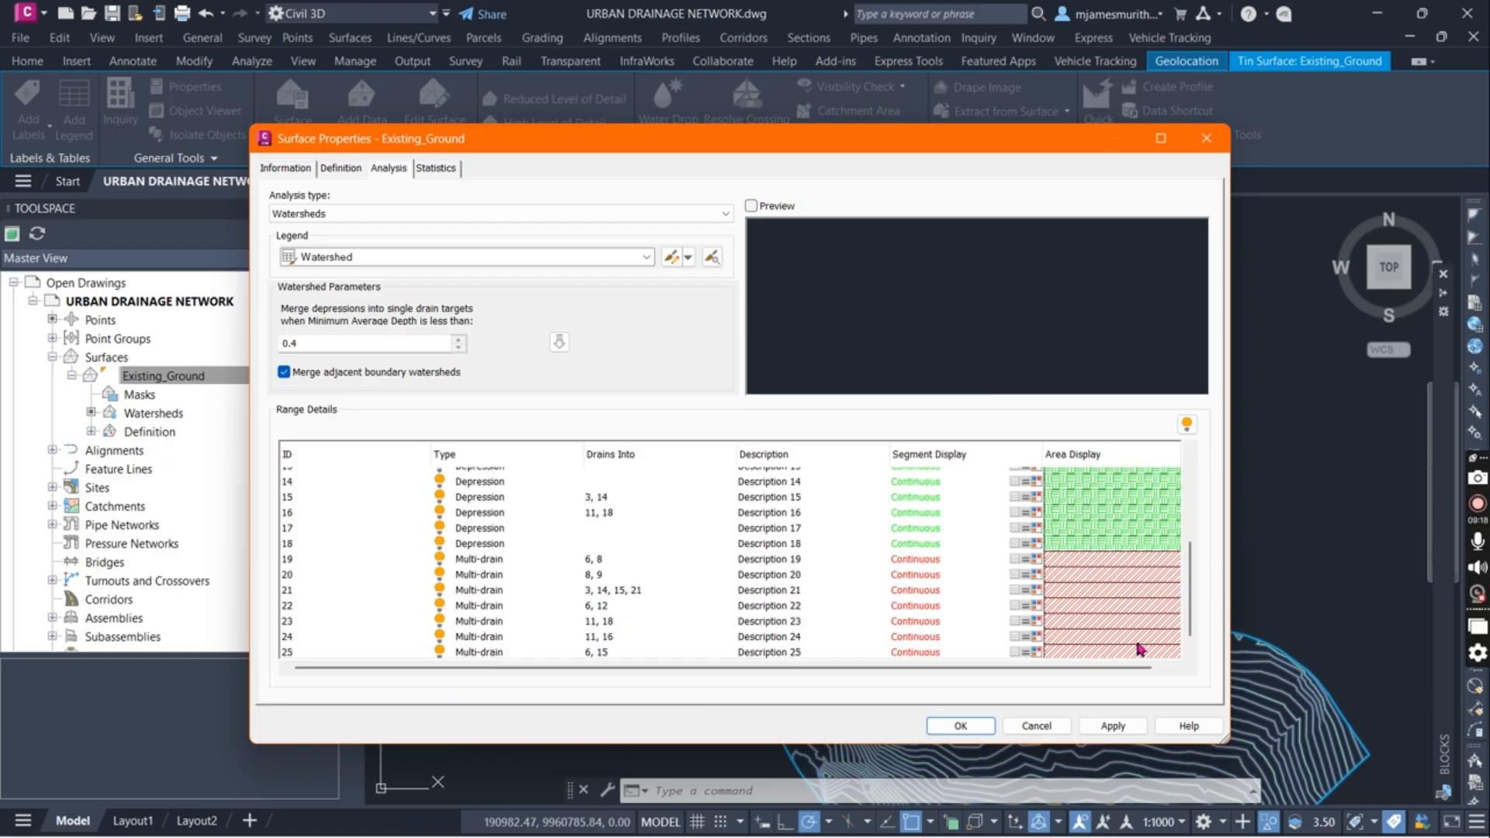
{"action": "scroll", "coordinate": [1130, 609], "scroll_direction": "up", "scroll_amount": 3}
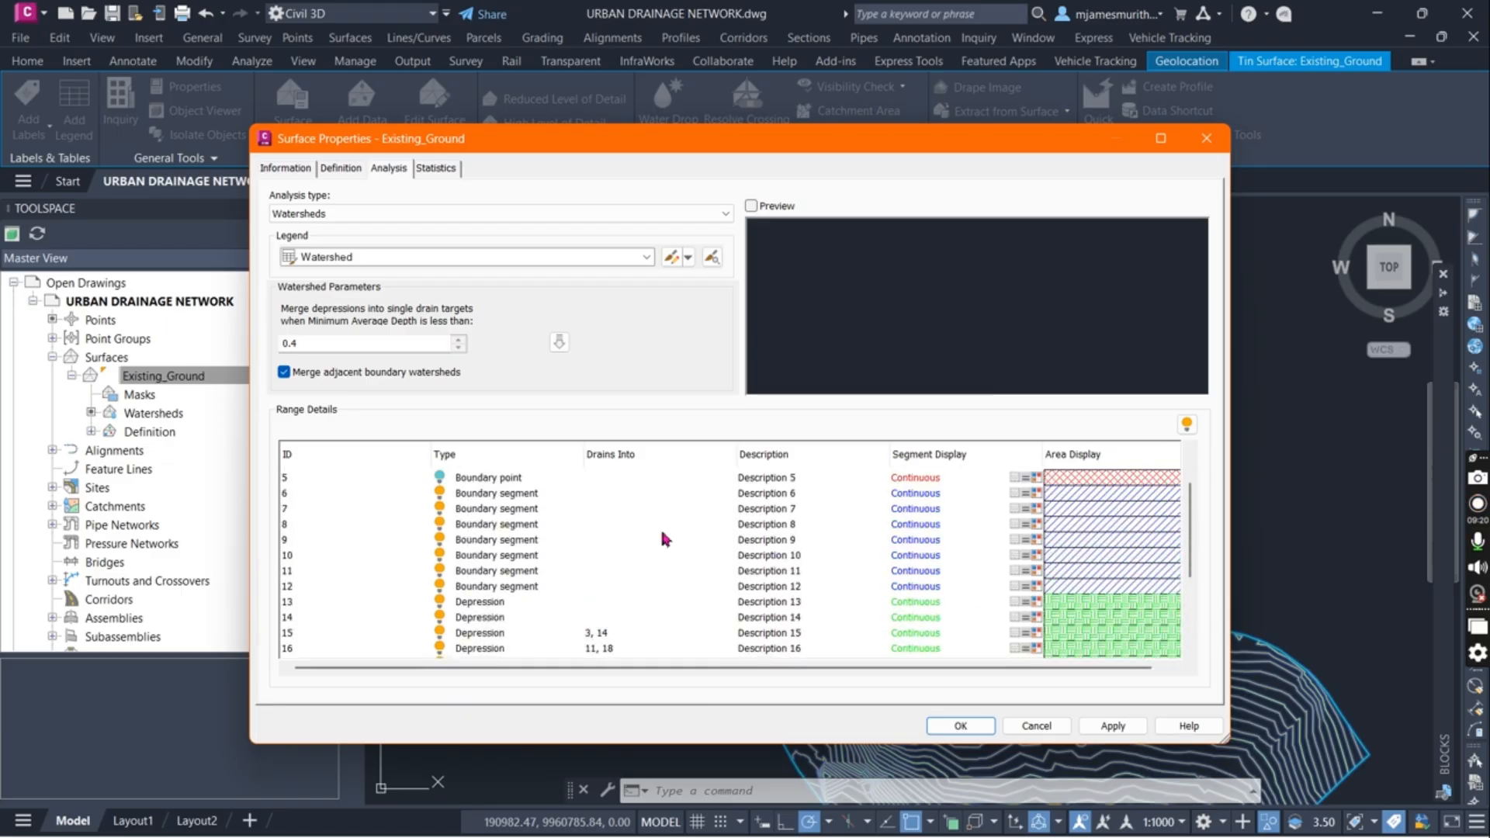
{"action": "left_click", "coordinate": [349, 496]}
{"action": "left_click", "coordinate": [1115, 503]}
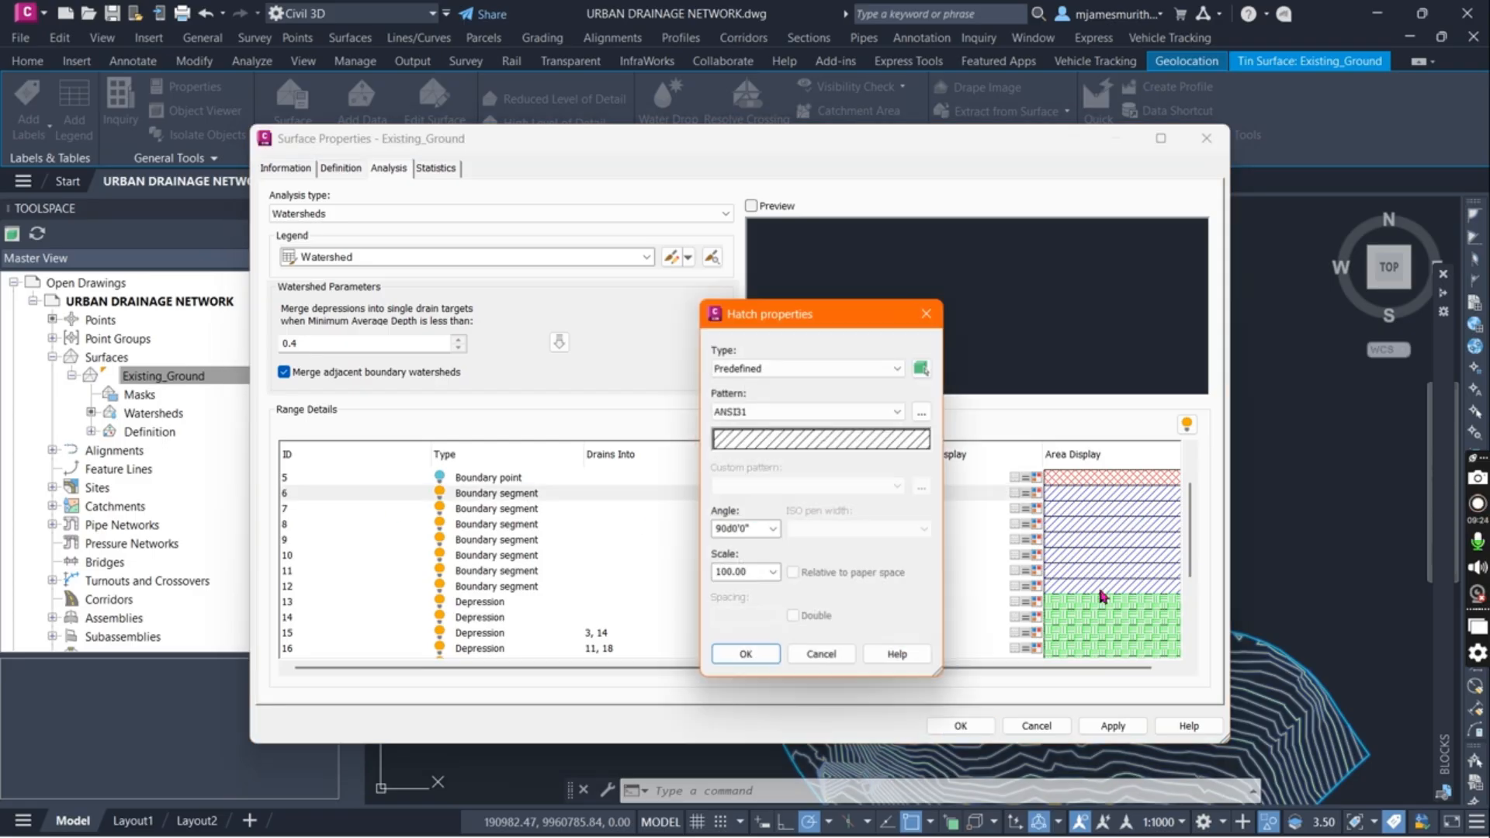
{"action": "left_click", "coordinate": [927, 320]}
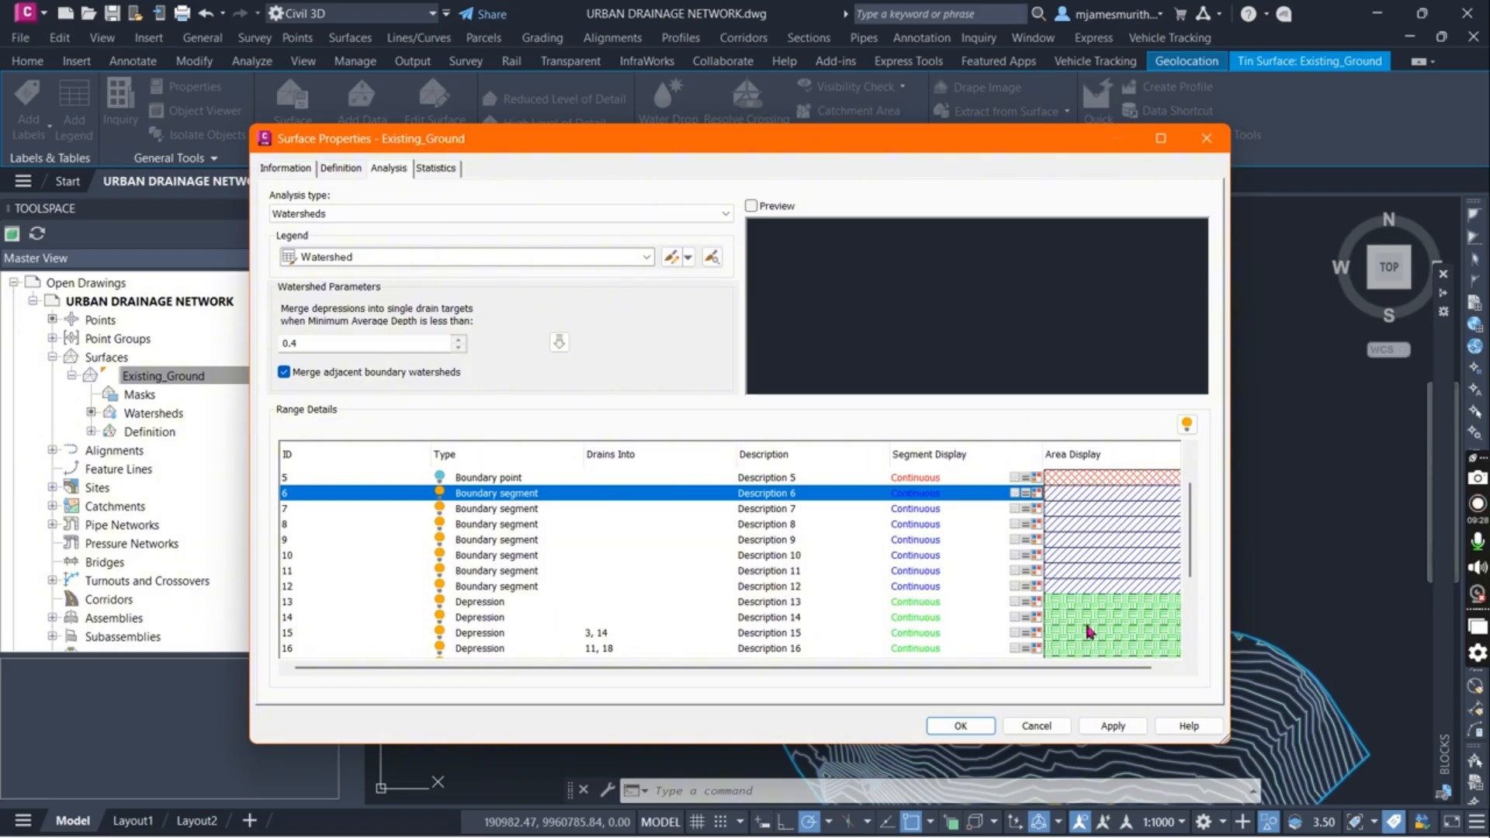
{"action": "scroll", "coordinate": [1147, 626], "scroll_direction": "down", "scroll_amount": 3}
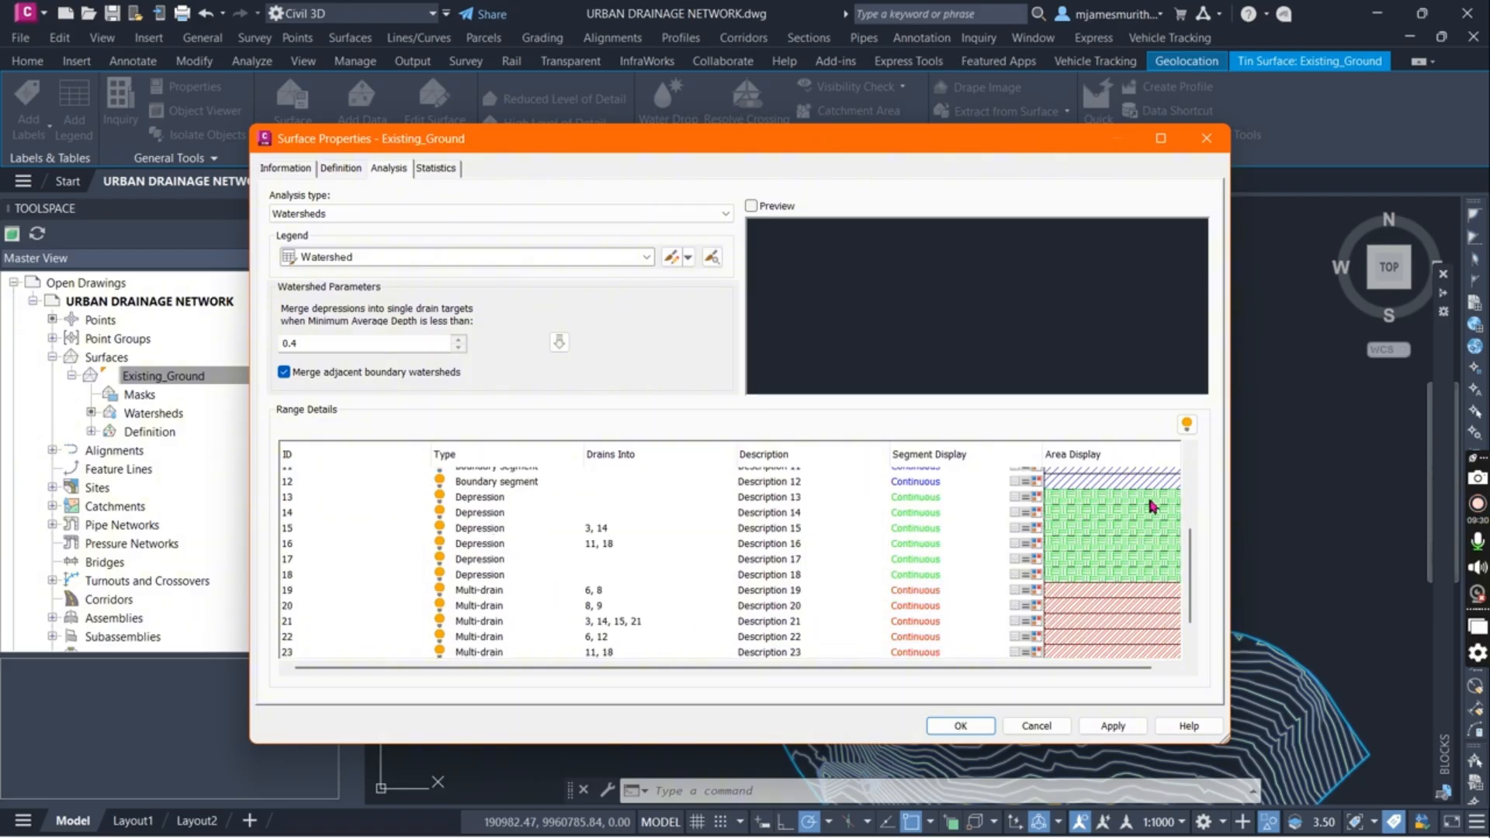
{"action": "scroll", "coordinate": [1131, 605], "scroll_direction": "down", "scroll_amount": 1}
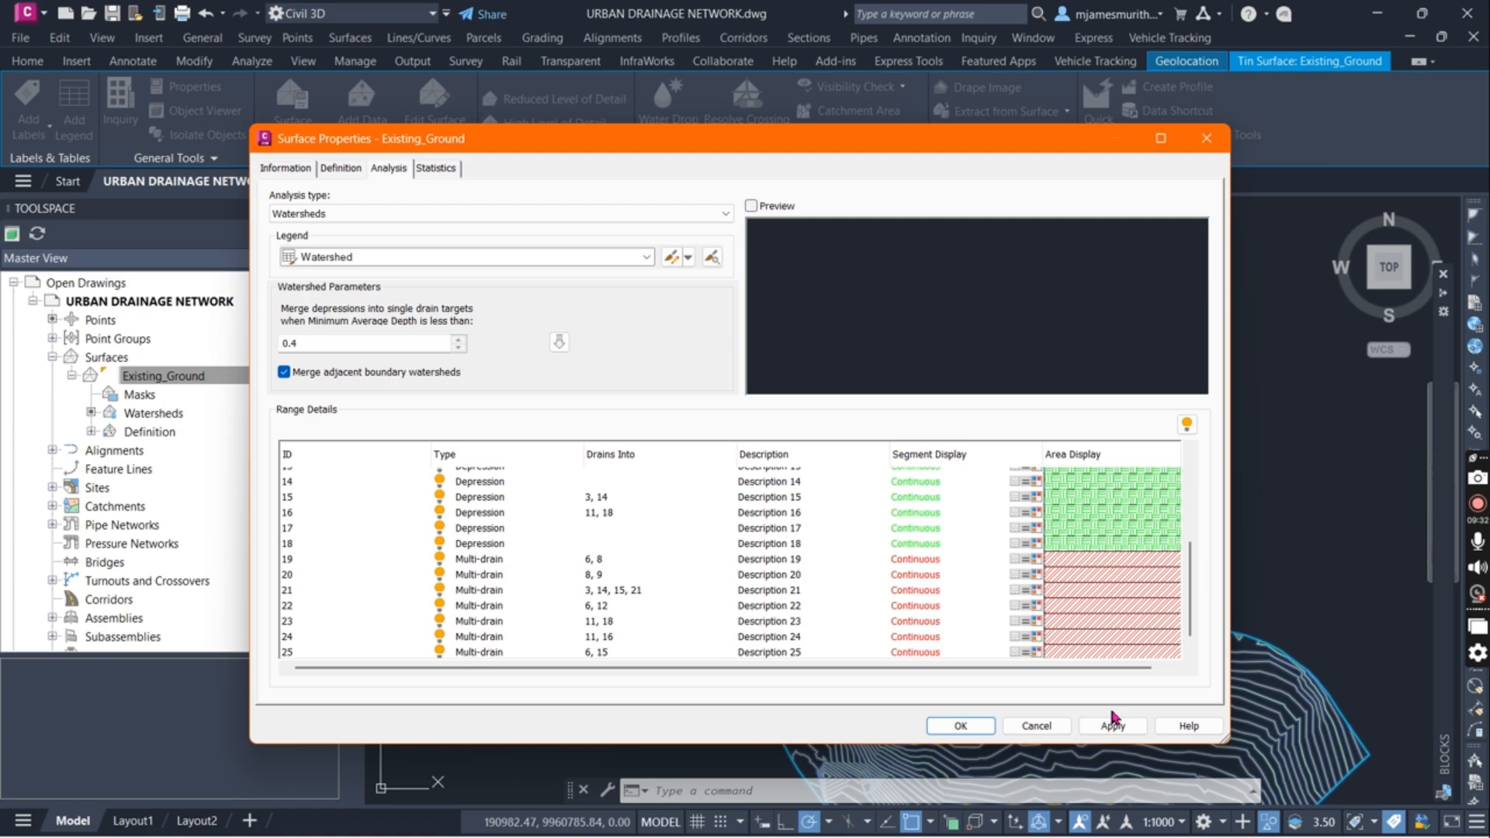
{"action": "left_click", "coordinate": [1152, 501]}
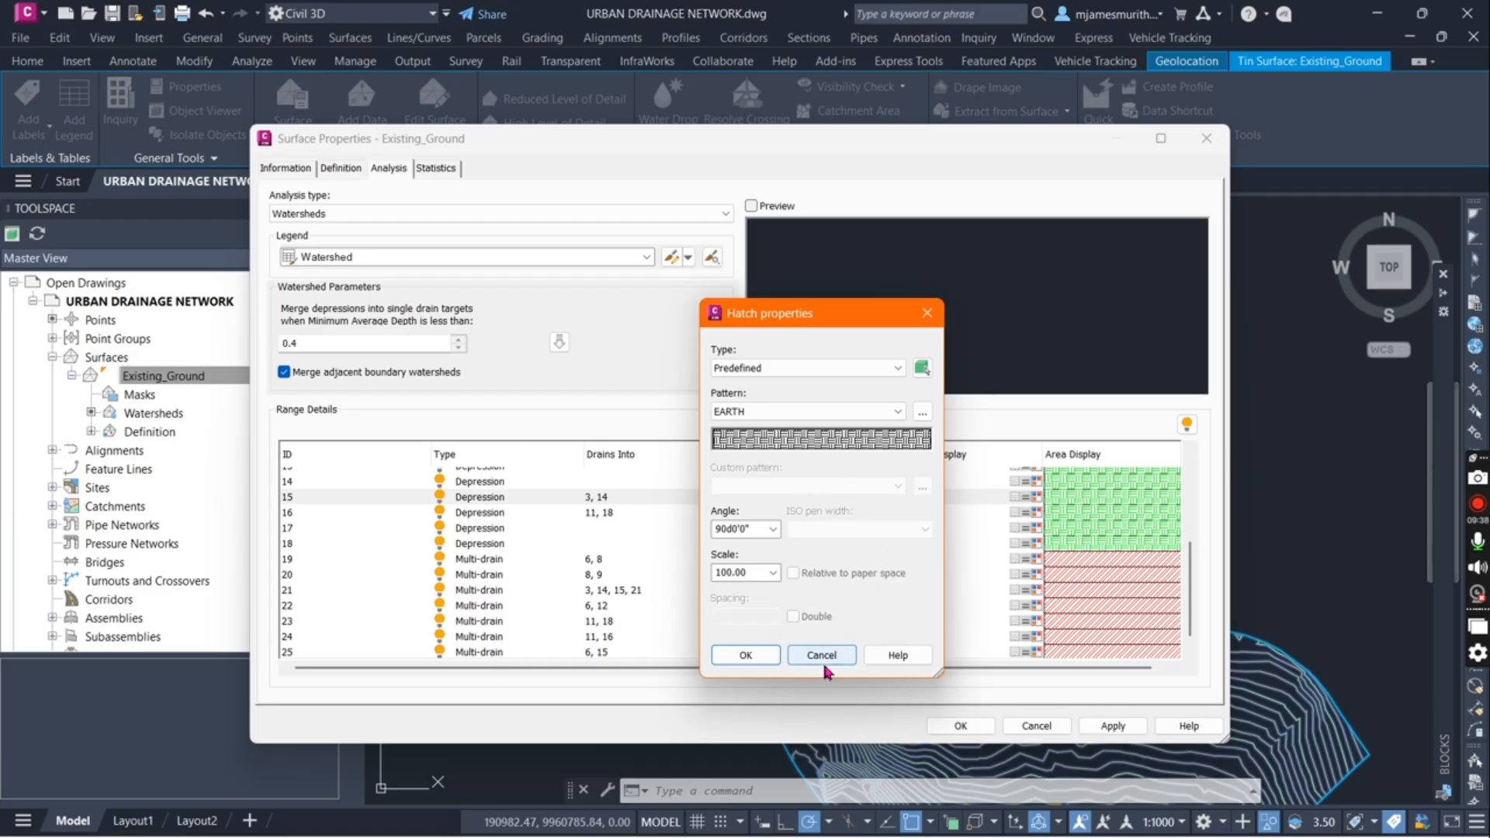
{"action": "left_click", "coordinate": [790, 657]}
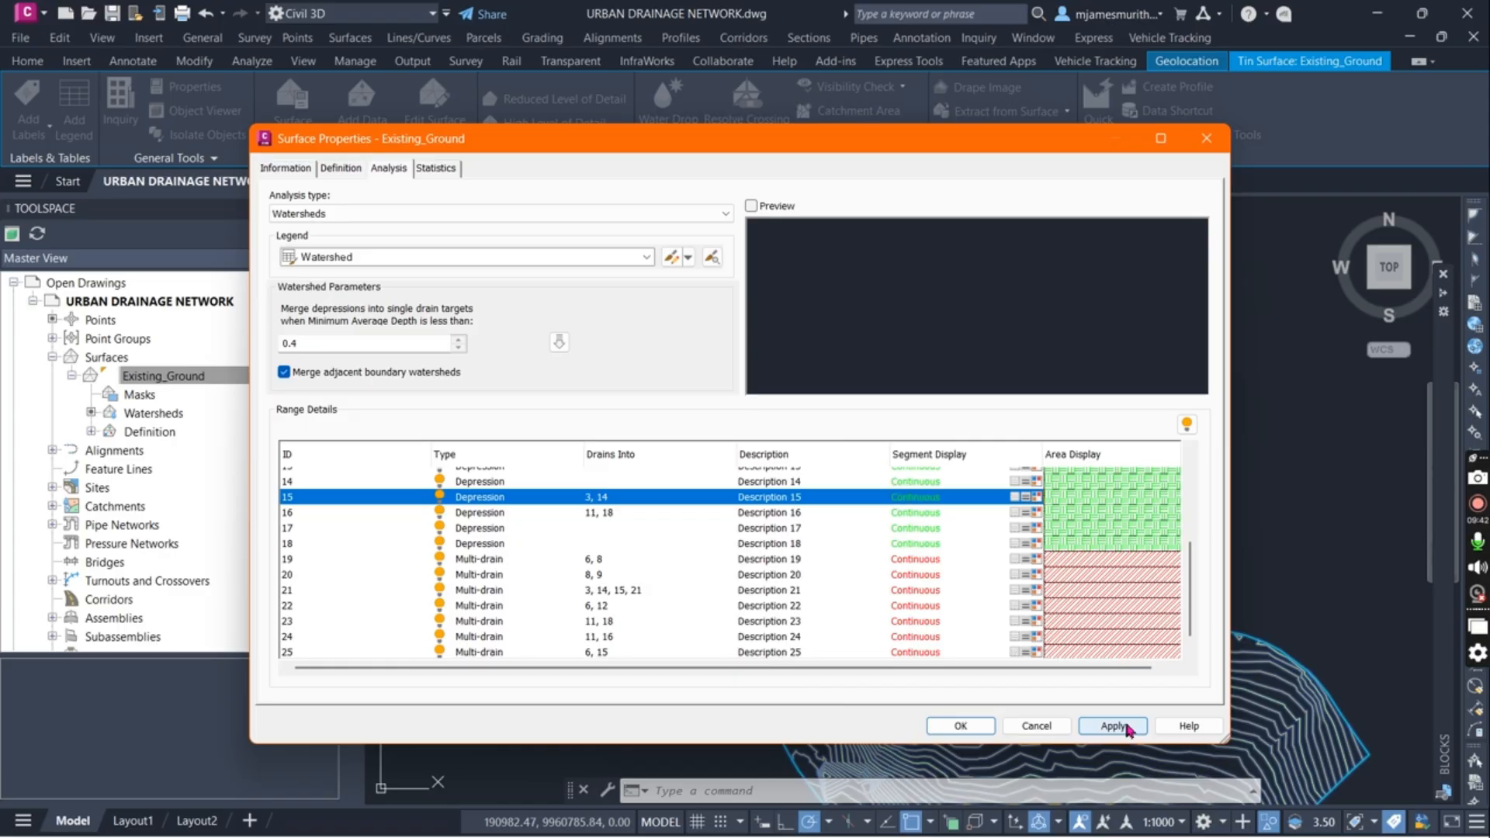
Apply the watershed settings to the existing ground surface and end its isolation to restore the full plan
{"action": "left_click", "coordinate": [1114, 729]}
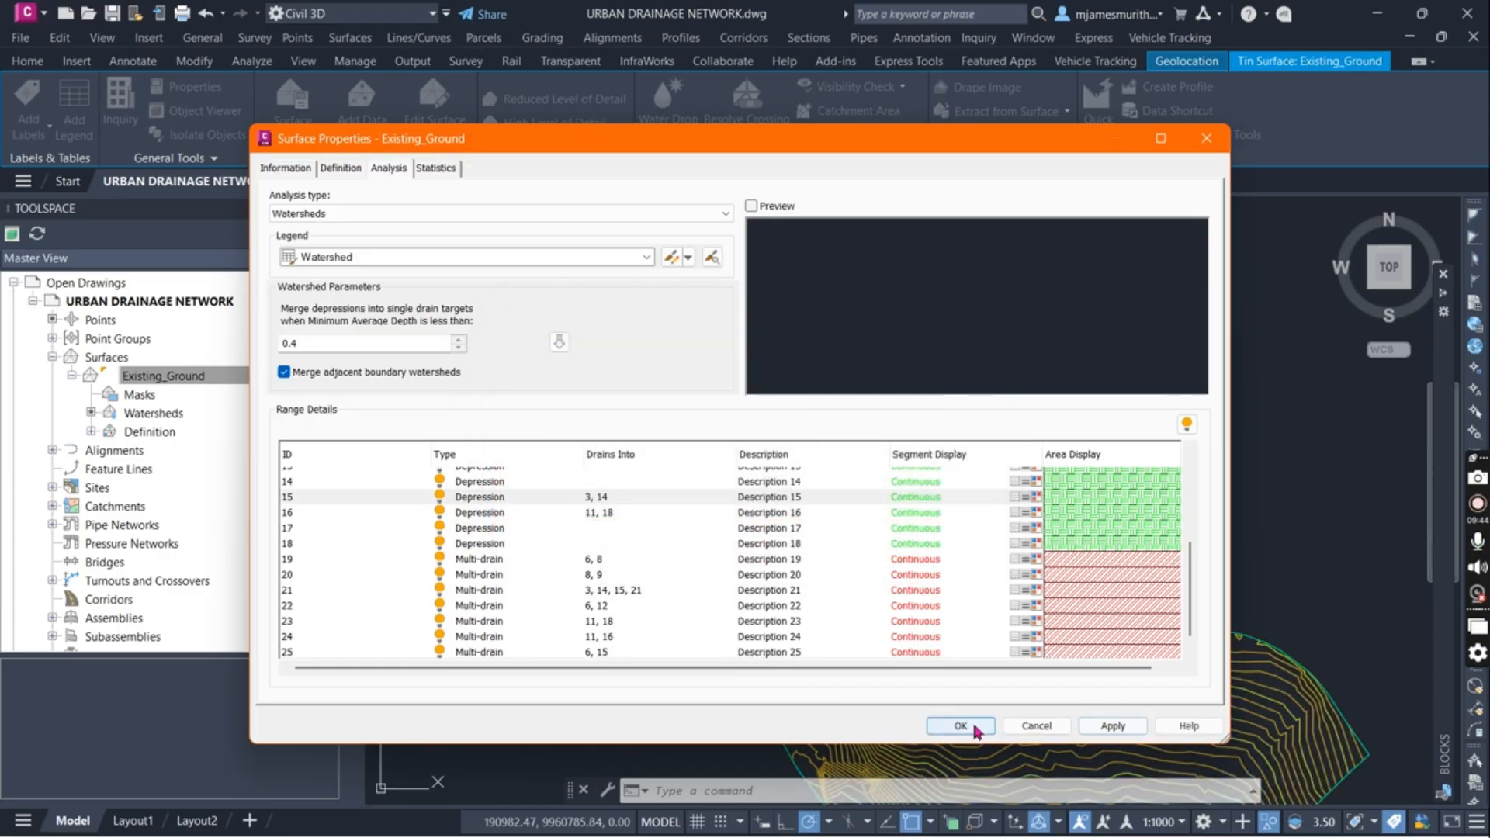
{"action": "left_click", "coordinate": [963, 727]}
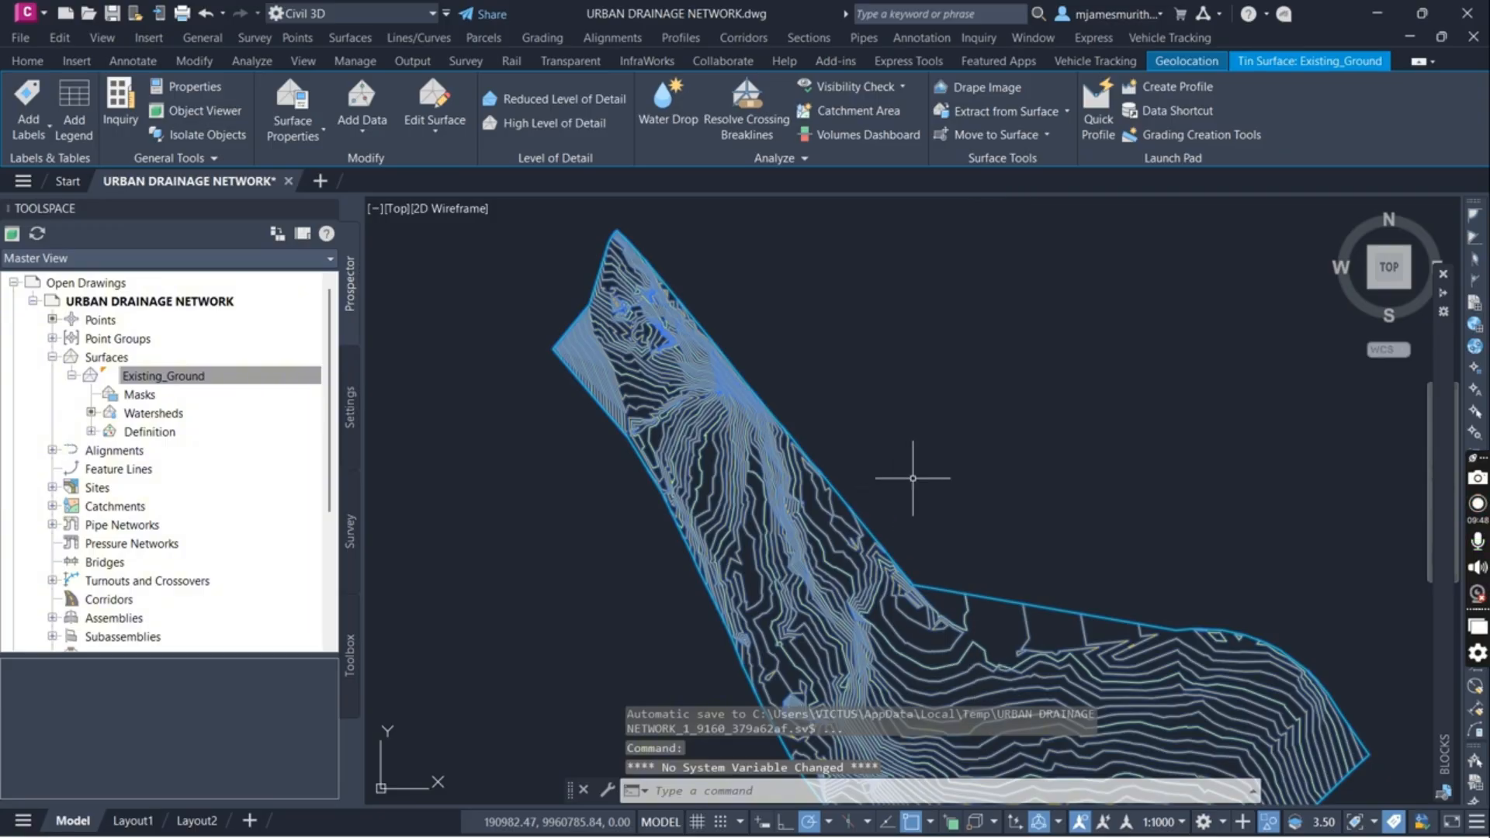
{"action": "right_click", "coordinate": [755, 439]}
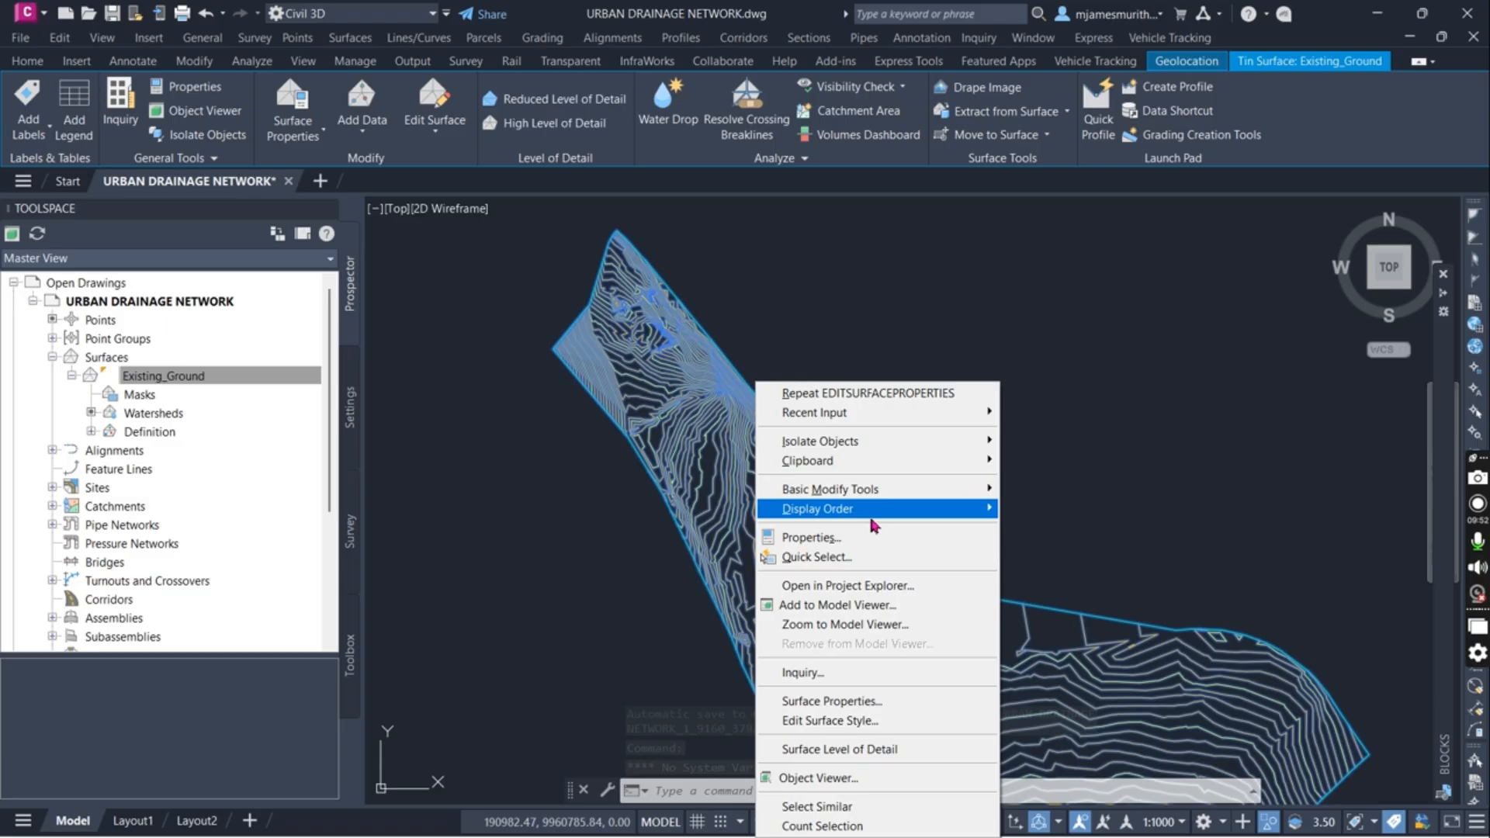
{"action": "mouse_move", "coordinate": [932, 468]}
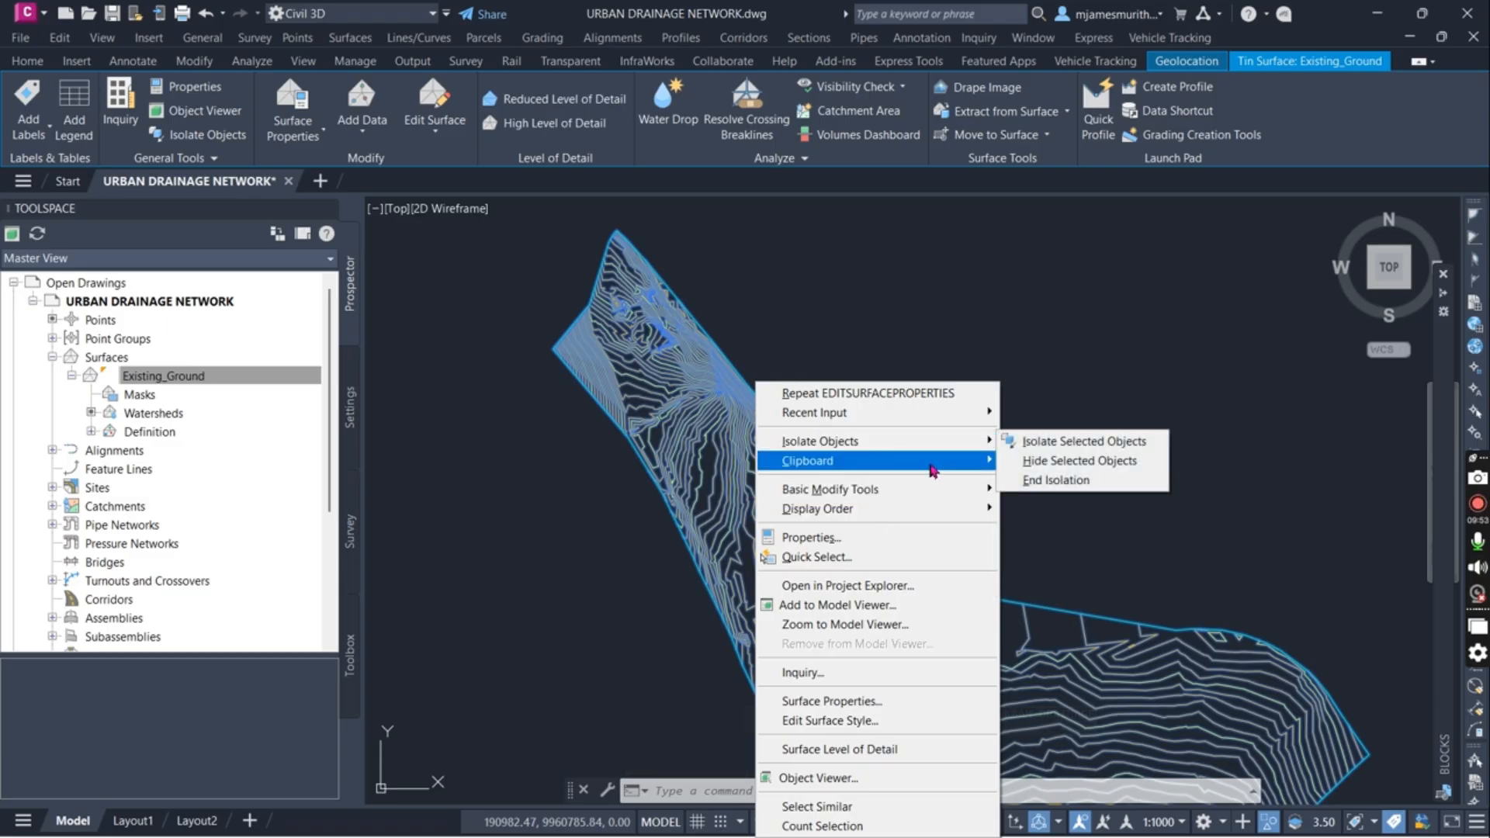
{"action": "left_click", "coordinate": [1071, 480]}
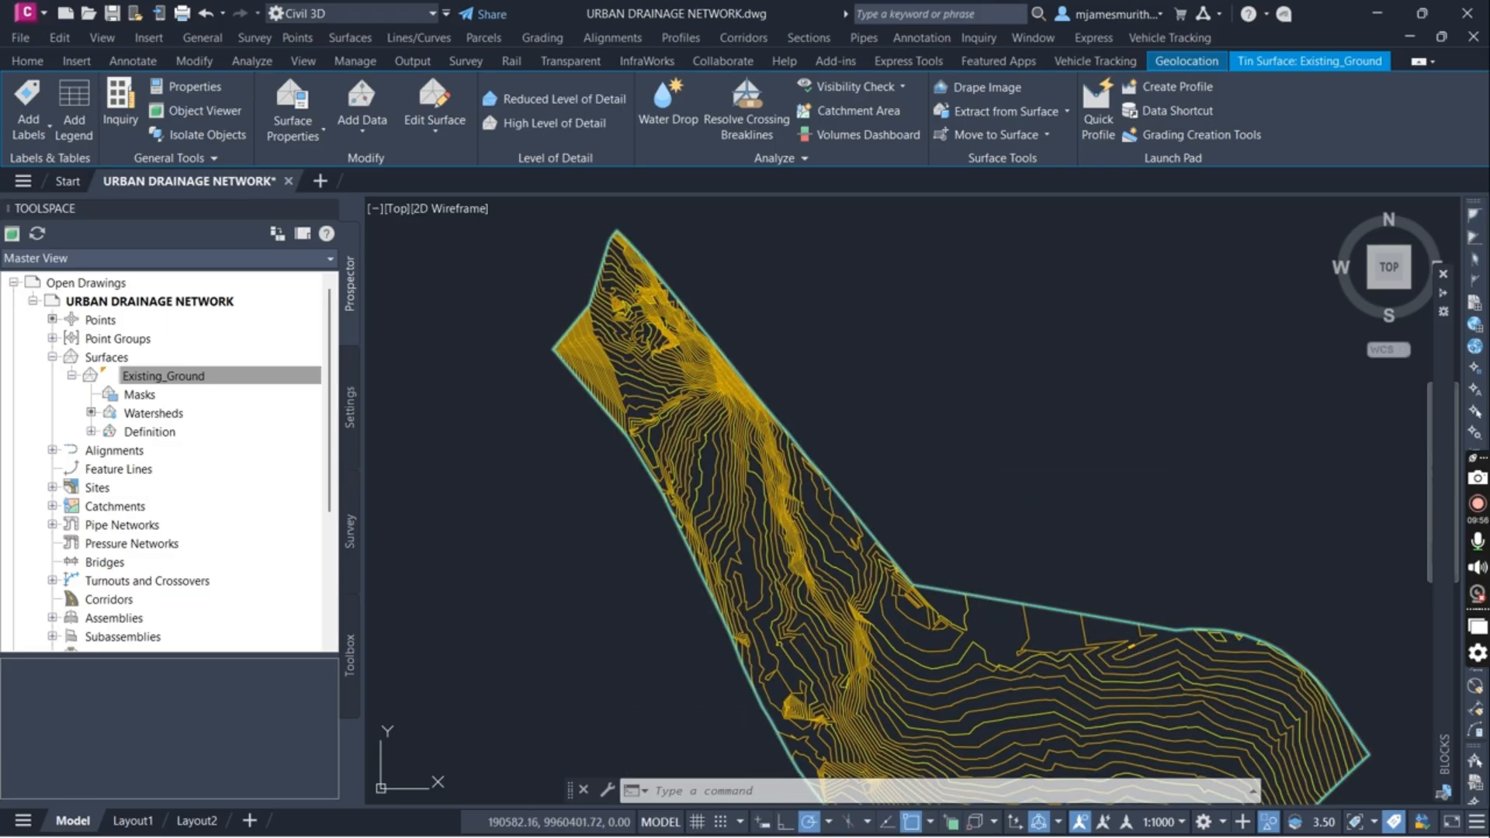
{"action": "scroll", "coordinate": [759, 405], "scroll_direction": "down", "scroll_amount": 2}
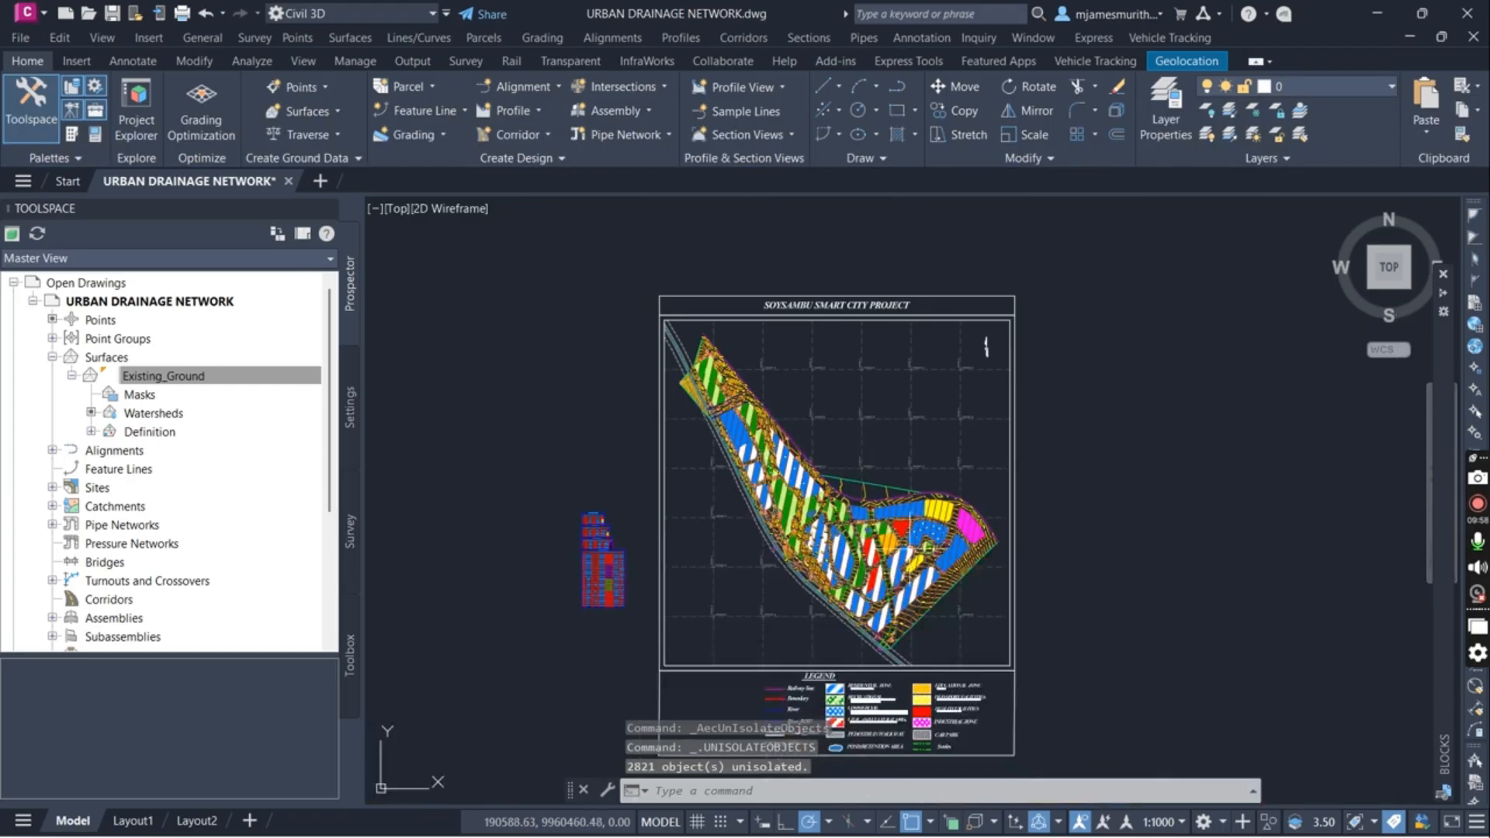
{"action": "scroll", "coordinate": [913, 553], "scroll_direction": "up", "scroll_amount": 2}
{"action": "scroll", "coordinate": [978, 590], "scroll_direction": "up", "scroll_amount": 3}
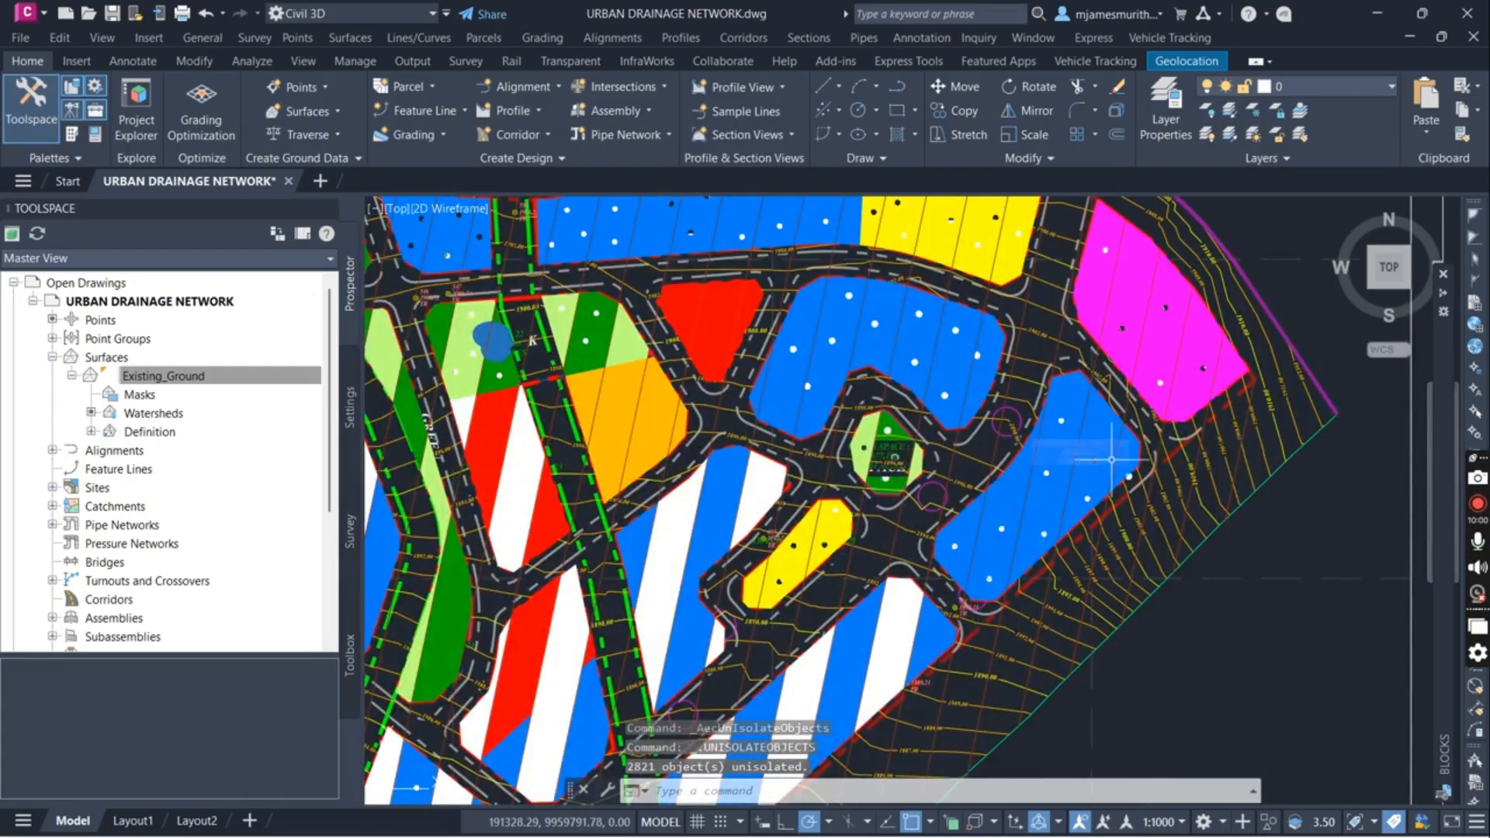
{"action": "scroll", "coordinate": [1087, 575], "scroll_direction": "down", "scroll_amount": 3}
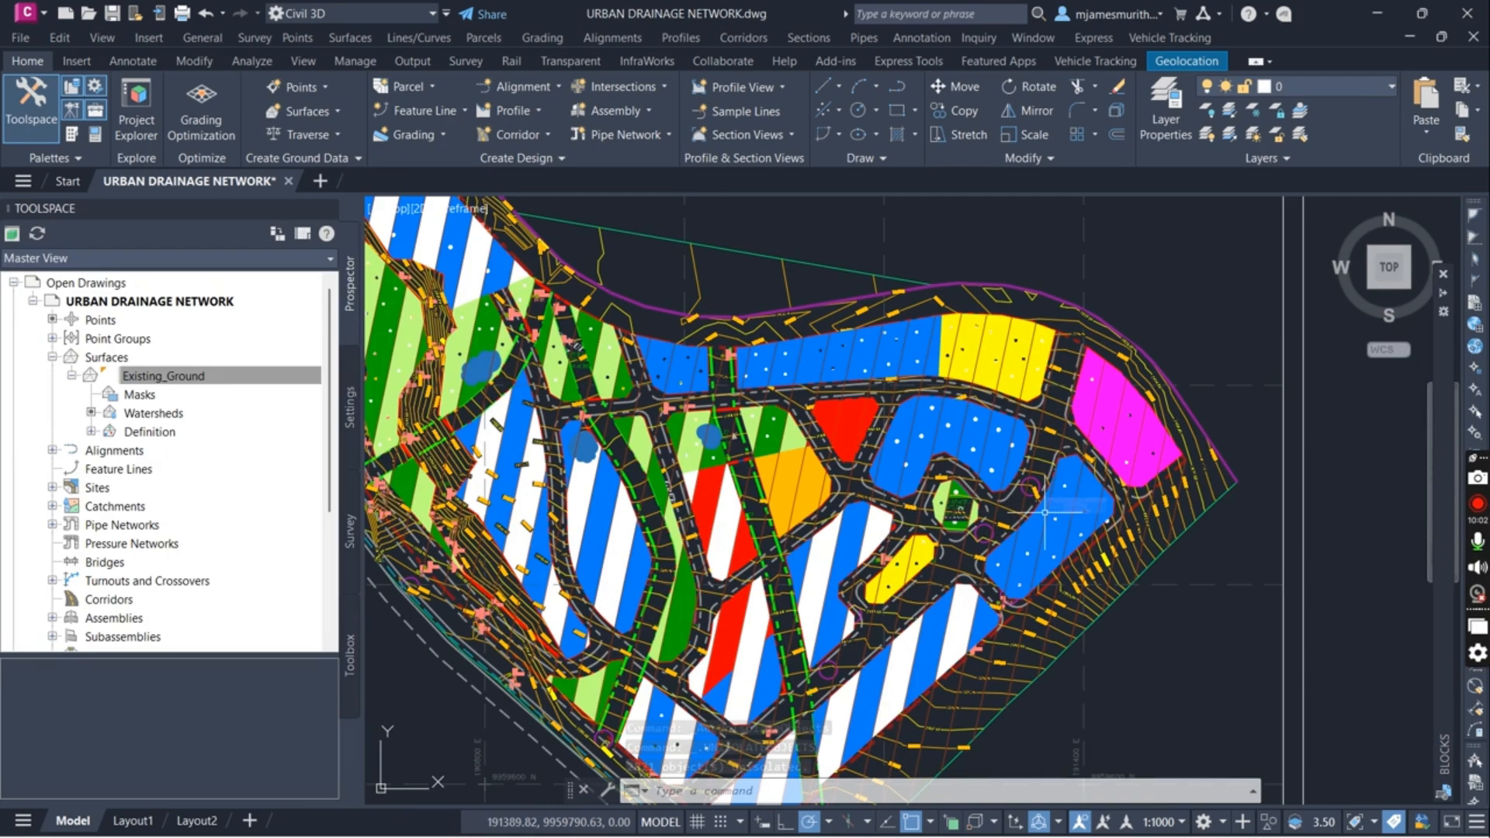
{"action": "scroll", "coordinate": [929, 388], "scroll_direction": "up", "scroll_amount": 2}
{"action": "scroll", "coordinate": [1125, 527], "scroll_direction": "down", "scroll_amount": 1}
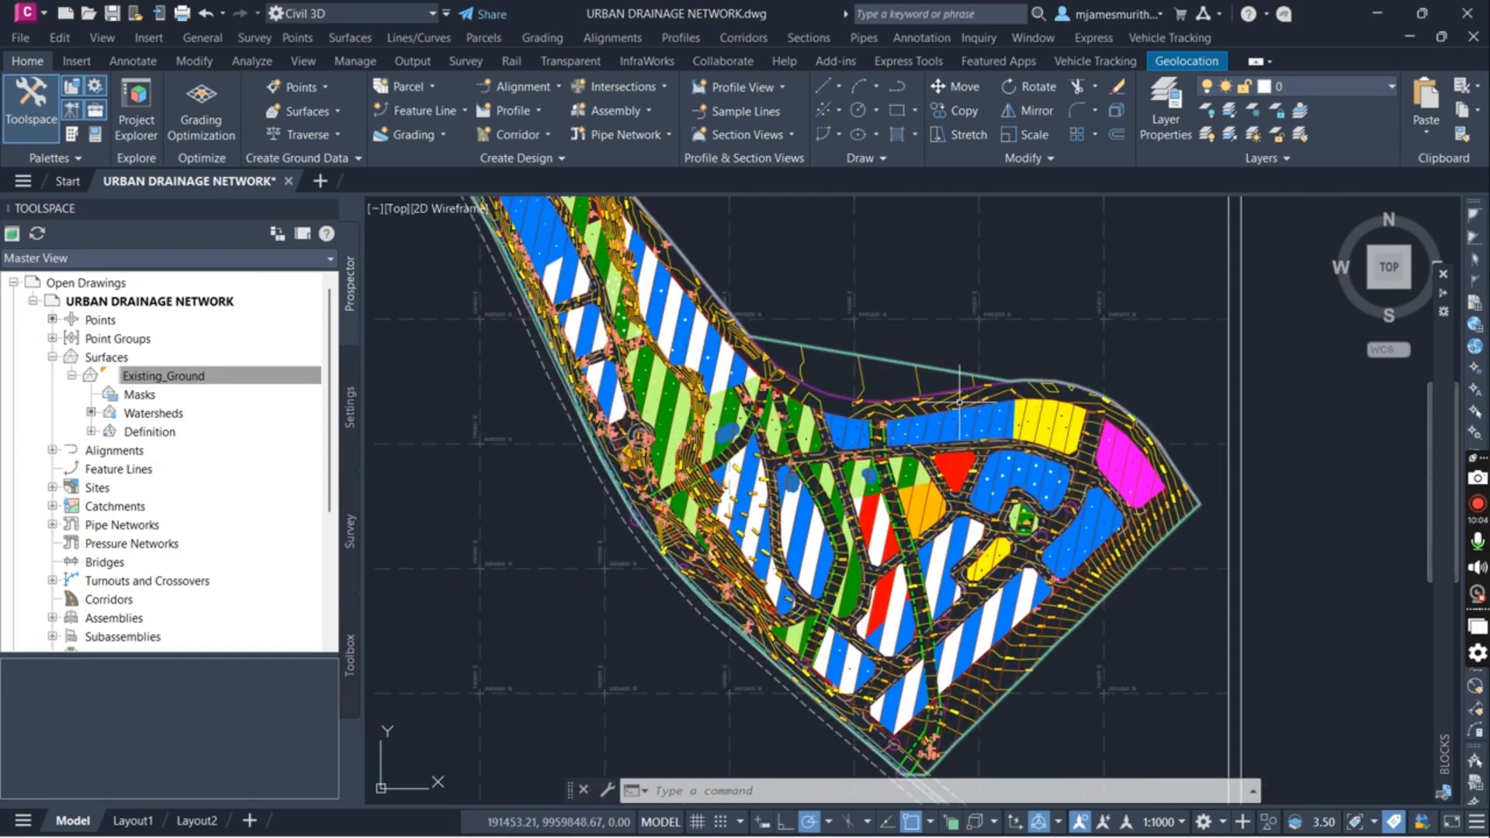
{"action": "scroll", "coordinate": [858, 411], "scroll_direction": "up", "scroll_amount": 1}
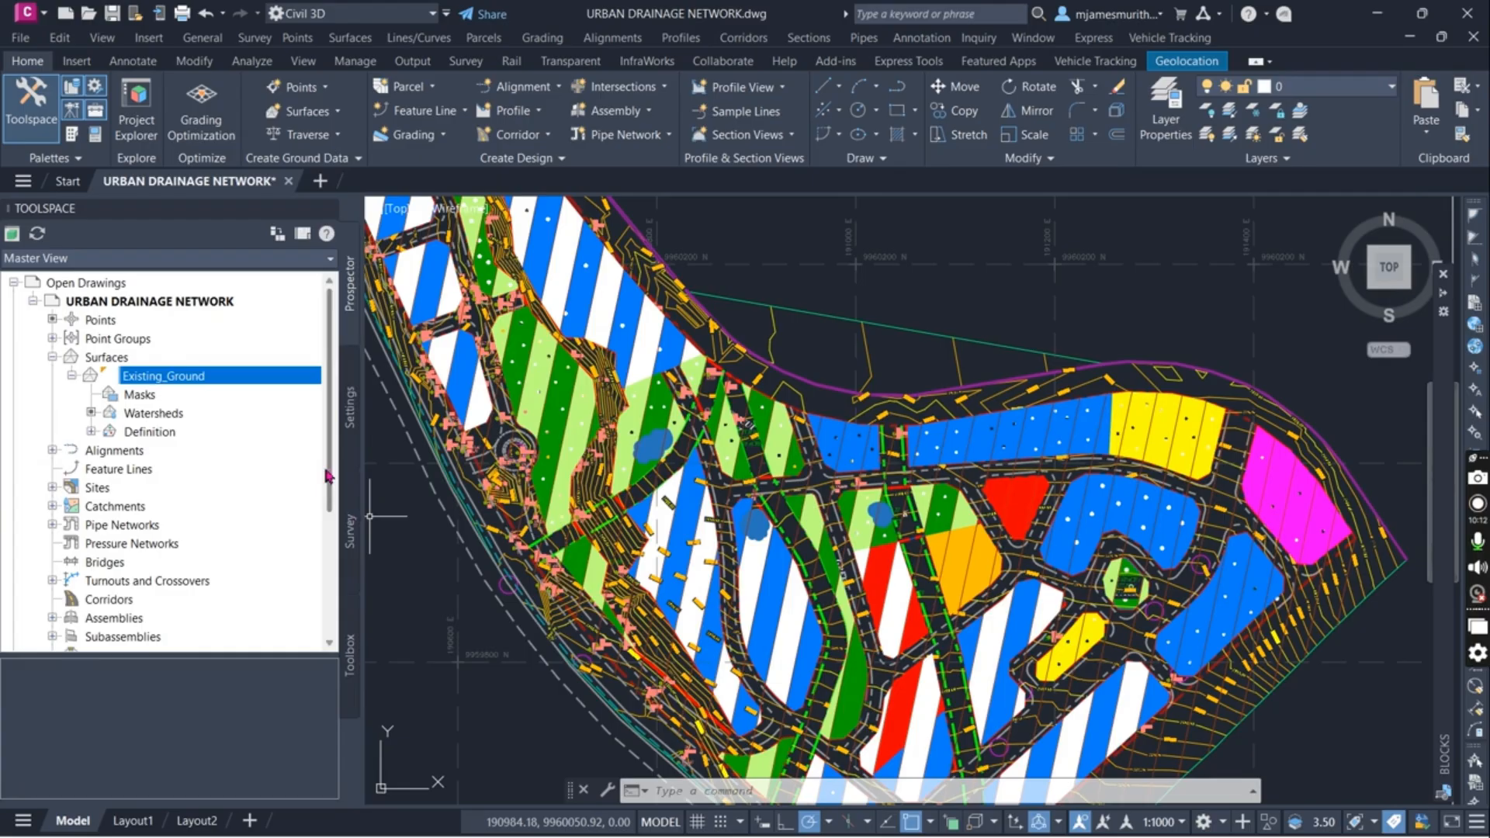
Review the component display settings of the existing Watershed Analysis Display surface style and close it without changing them
{"action": "left_click", "coordinate": [351, 430]}
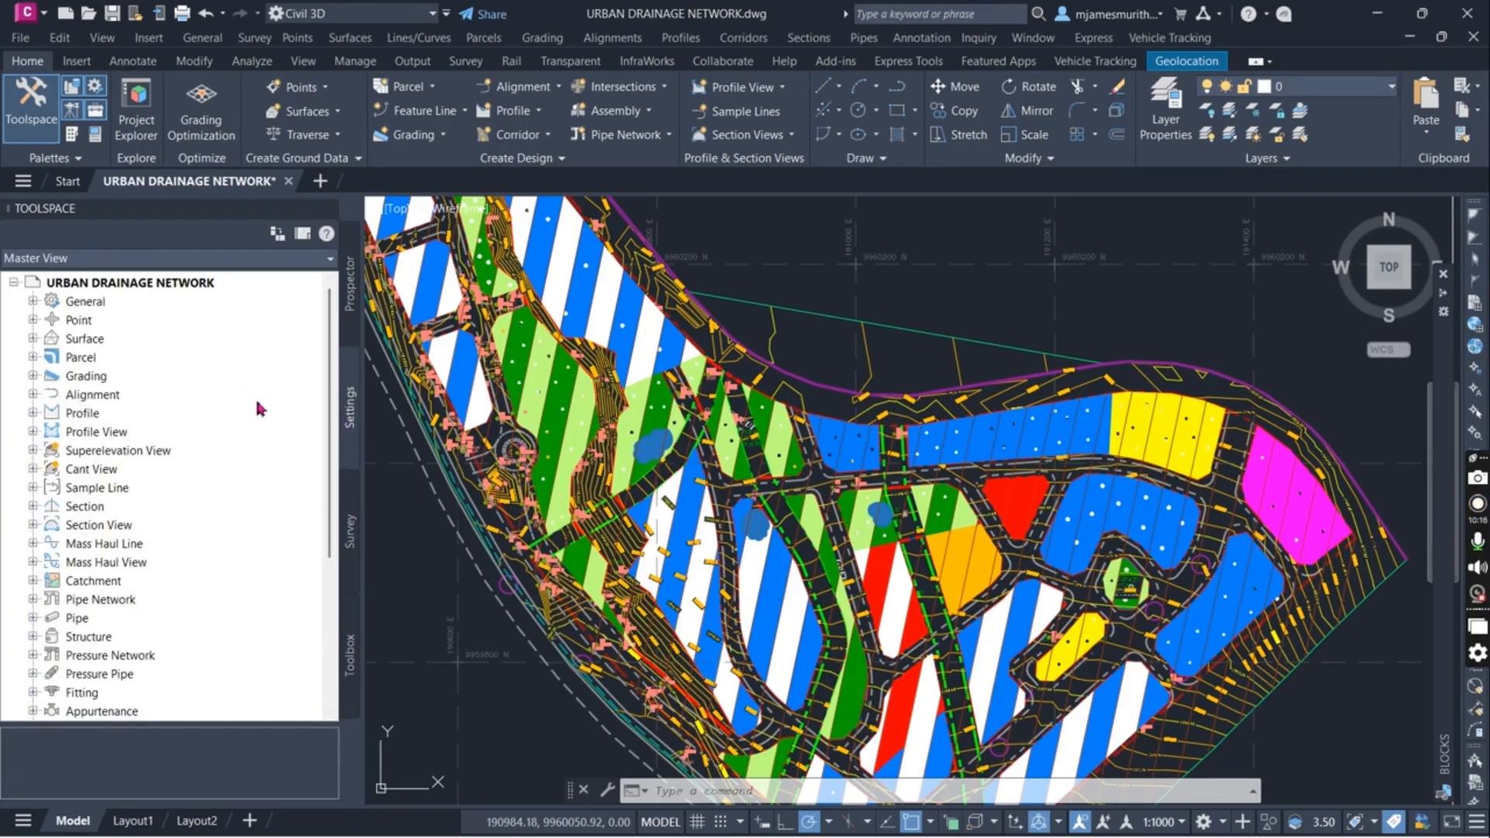
{"action": "left_click", "coordinate": [44, 344]}
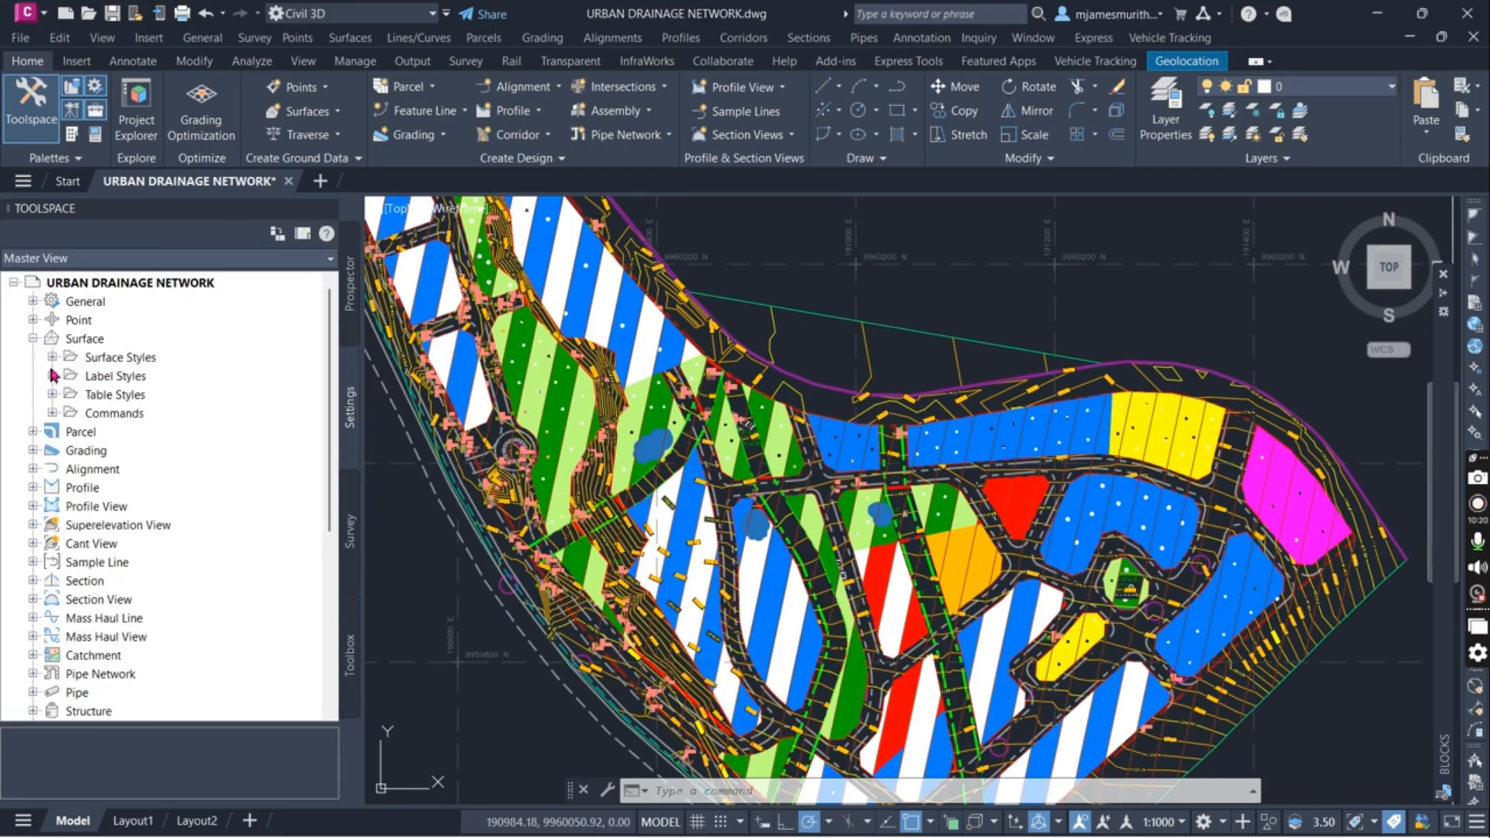
{"action": "left_click", "coordinate": [52, 359]}
{"action": "left_click", "coordinate": [118, 359]}
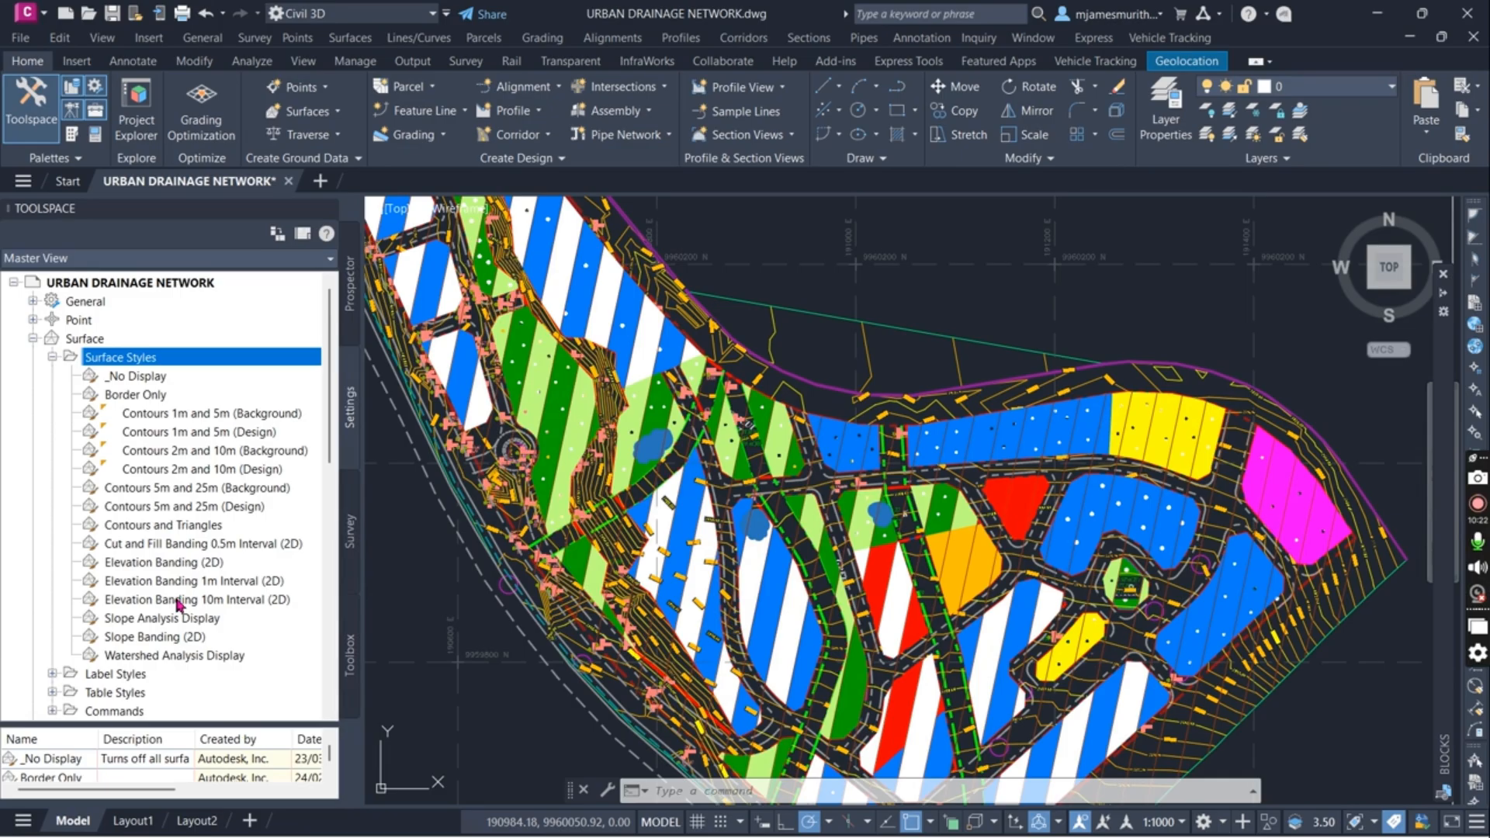
{"action": "right_click", "coordinate": [165, 657]}
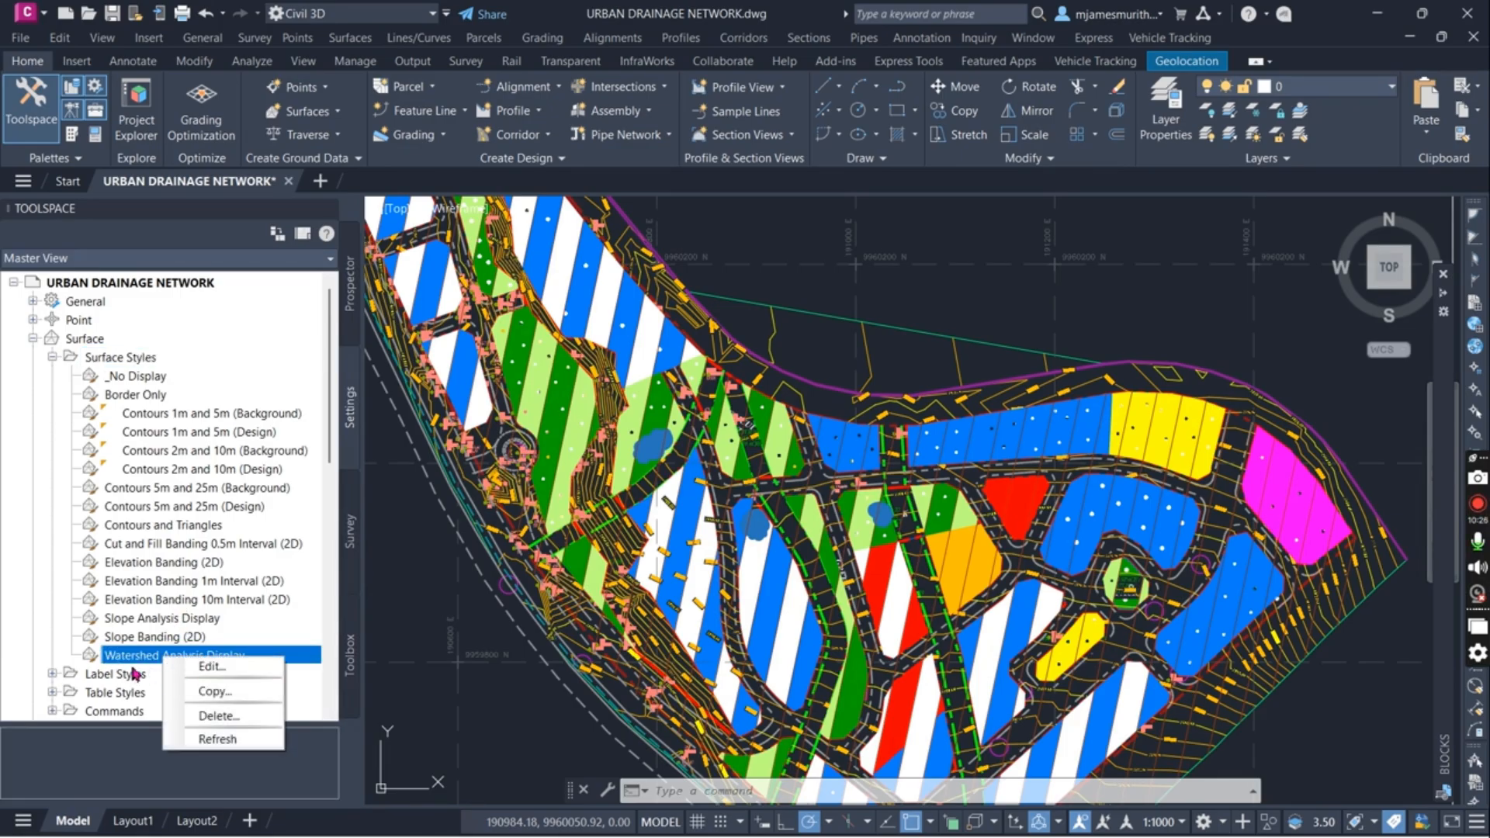
{"action": "left_click", "coordinate": [222, 667]}
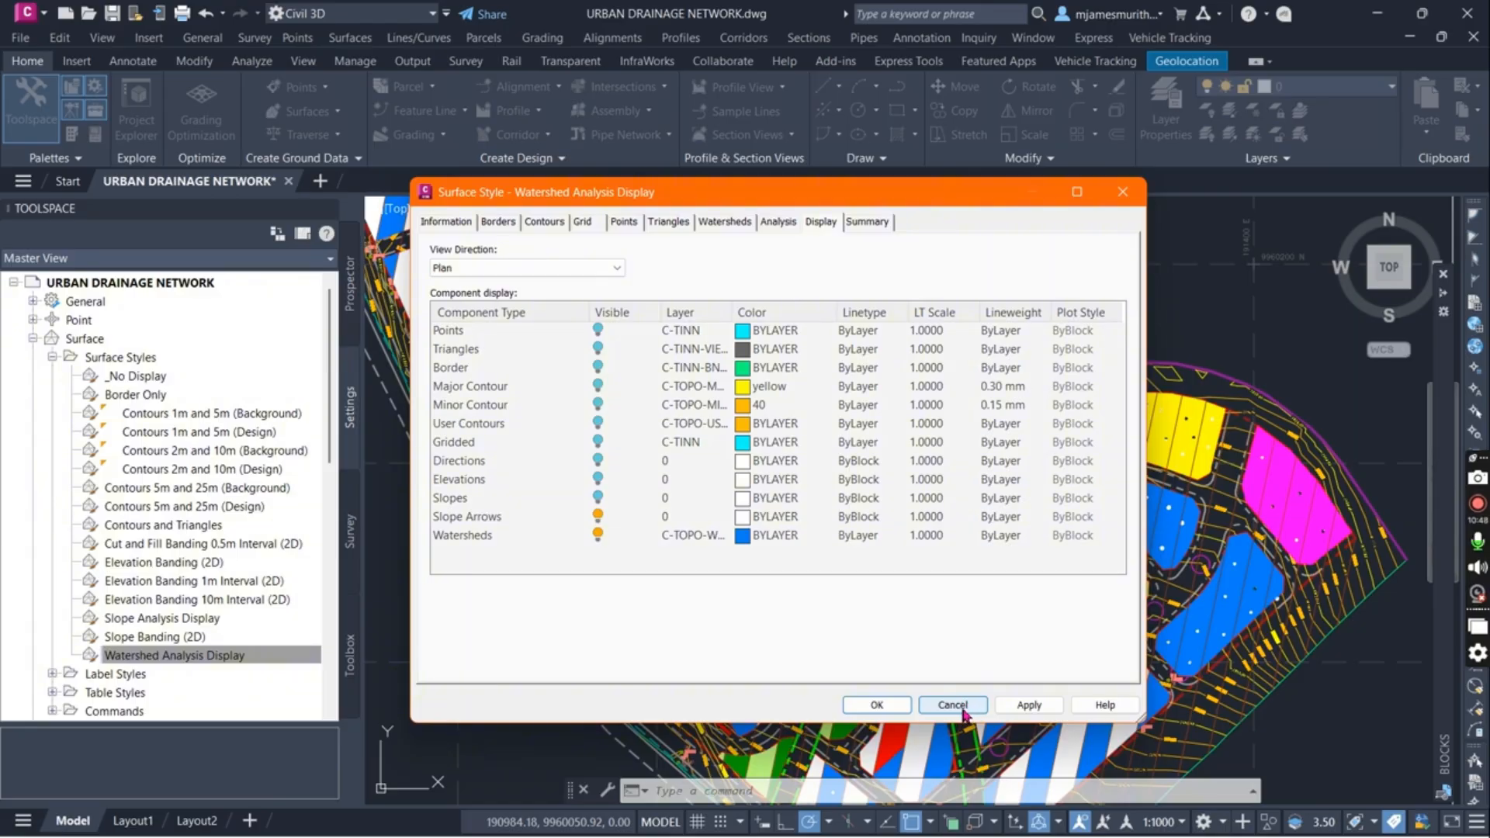
{"action": "left_click", "coordinate": [889, 708]}
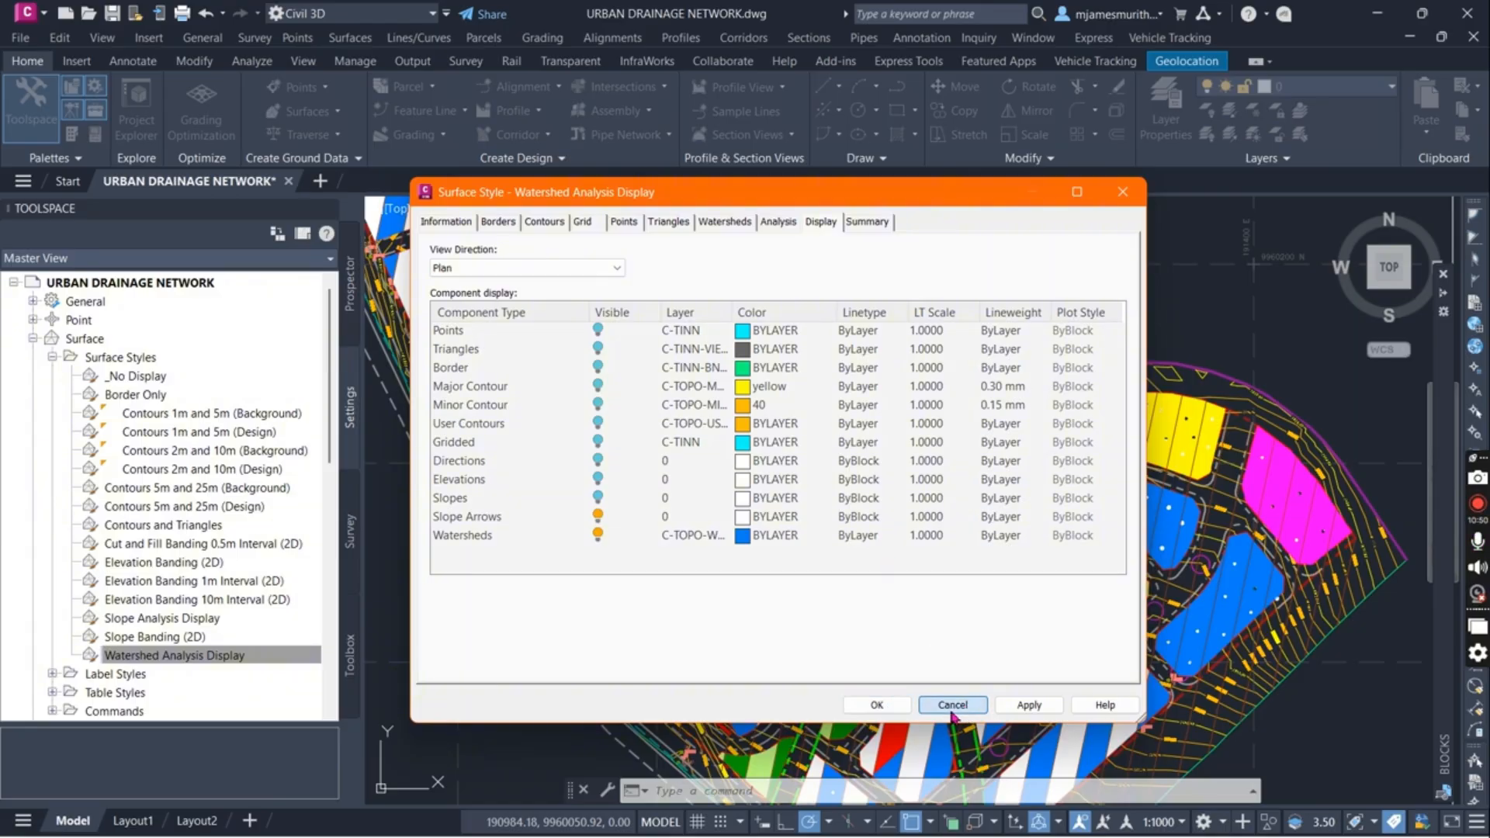
Create a new surface style and name it WATERSHED
{"action": "left_click", "coordinate": [97, 364]}
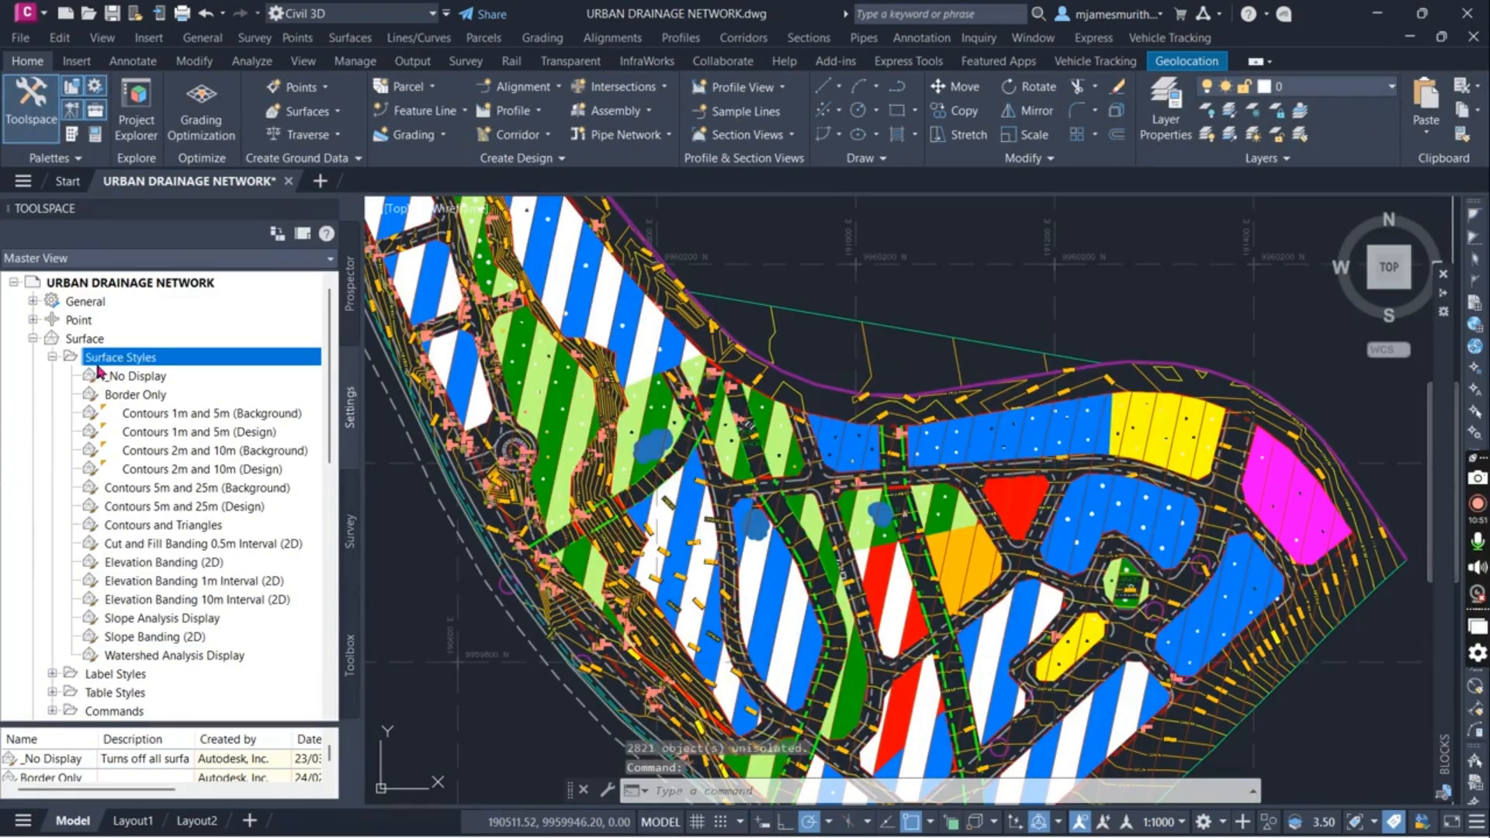
{"action": "right_click", "coordinate": [143, 363]}
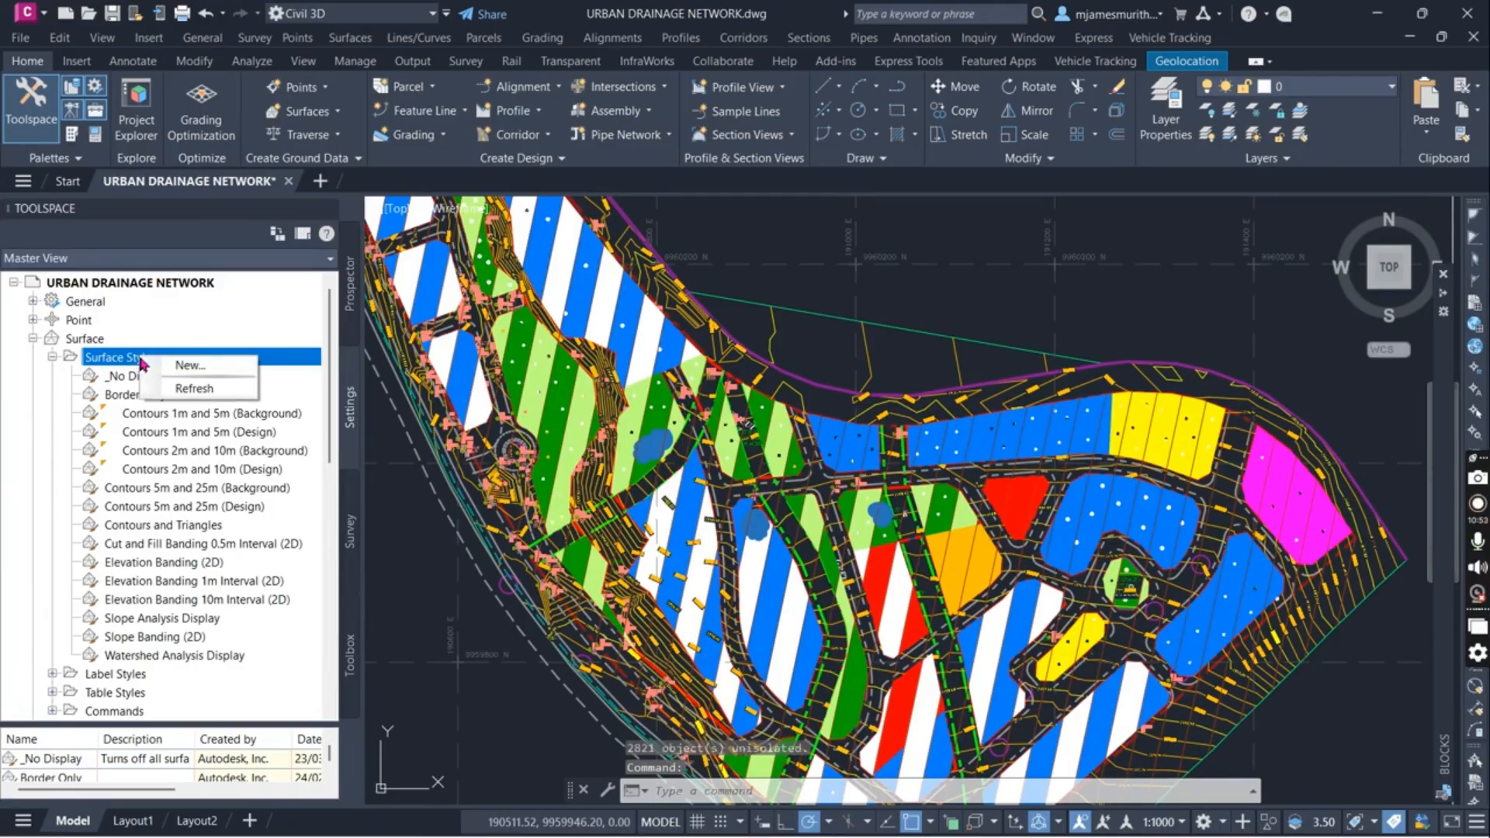
{"action": "left_click", "coordinate": [185, 375]}
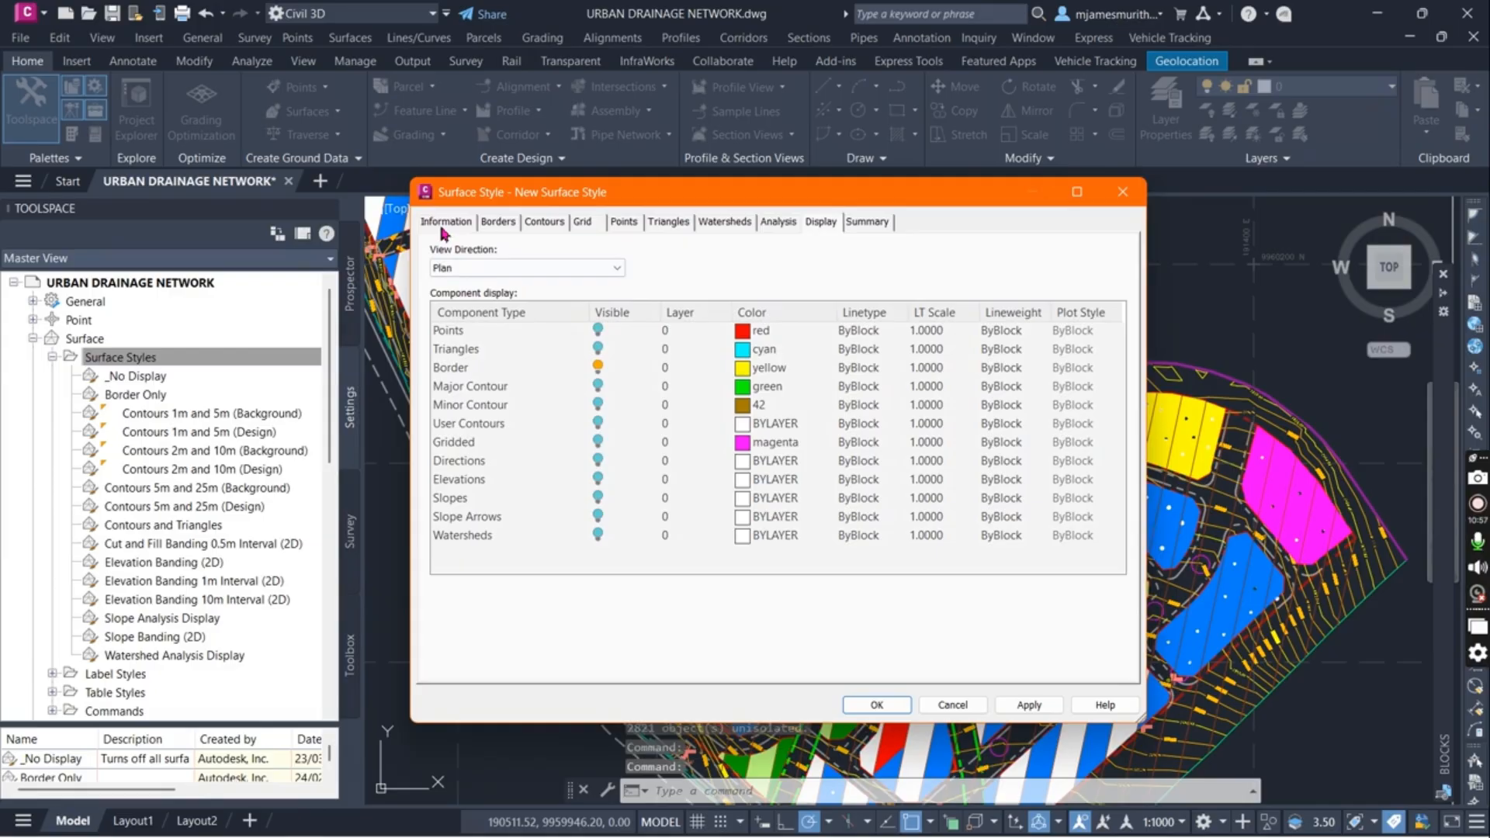
{"action": "left_click", "coordinate": [446, 222]}
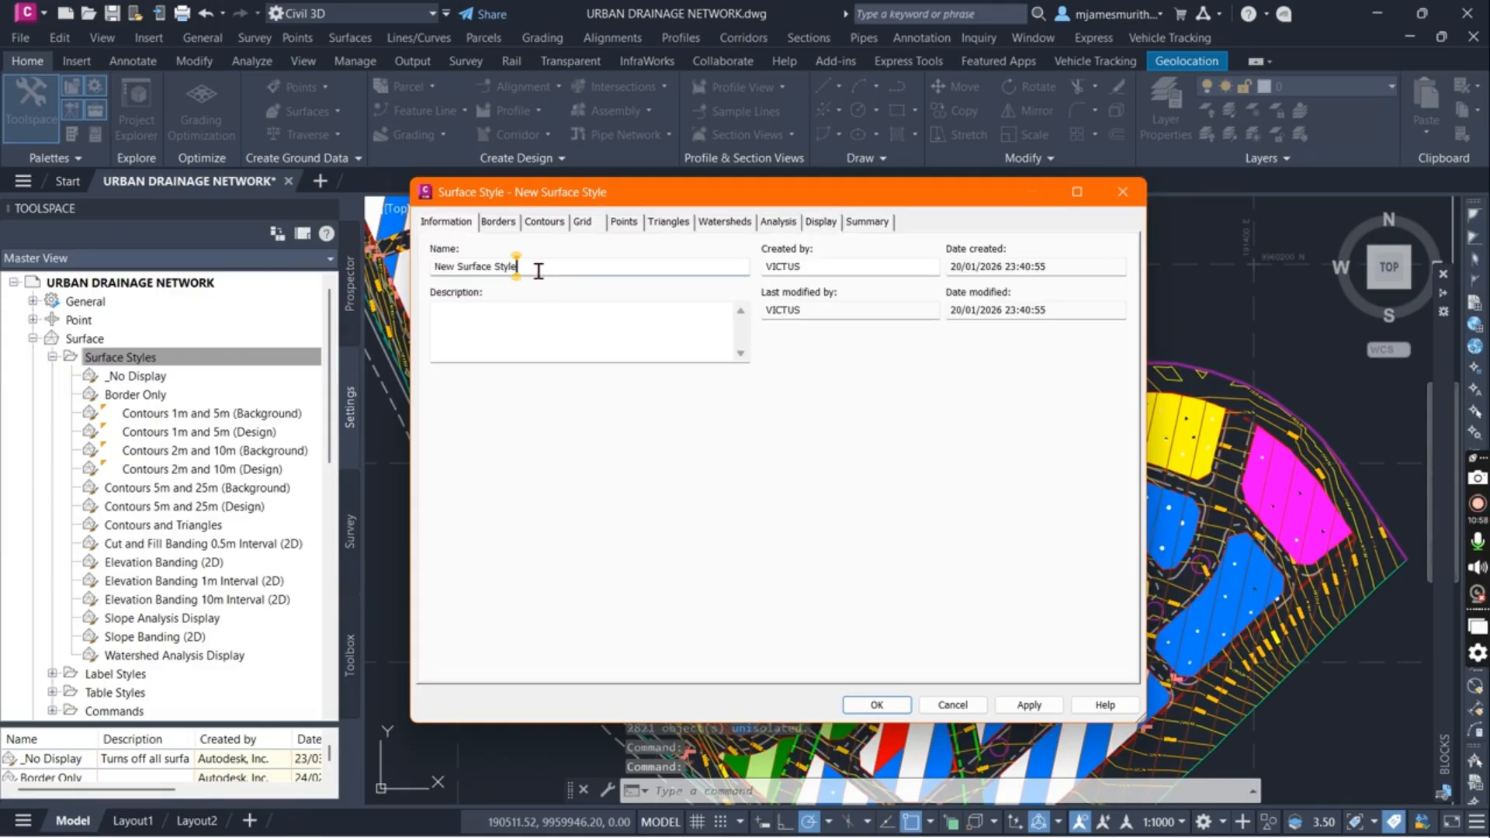
{"action": "left_click_drag", "start_coordinate": [532, 266], "coordinate": [330, 318]}
{"action": "type", "text": "WAT"}
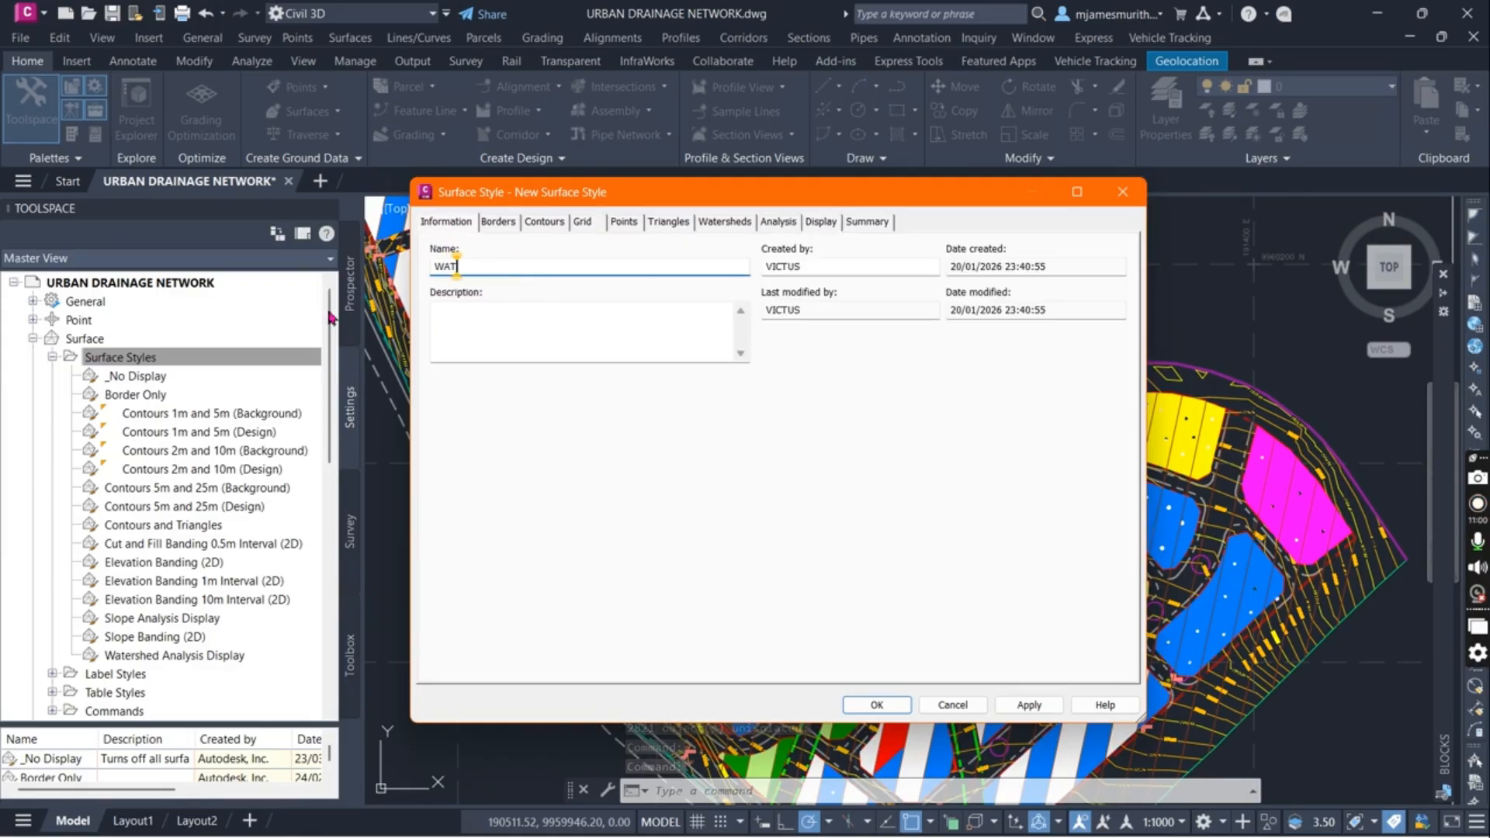
{"action": "type", "text": "ERSHED"}
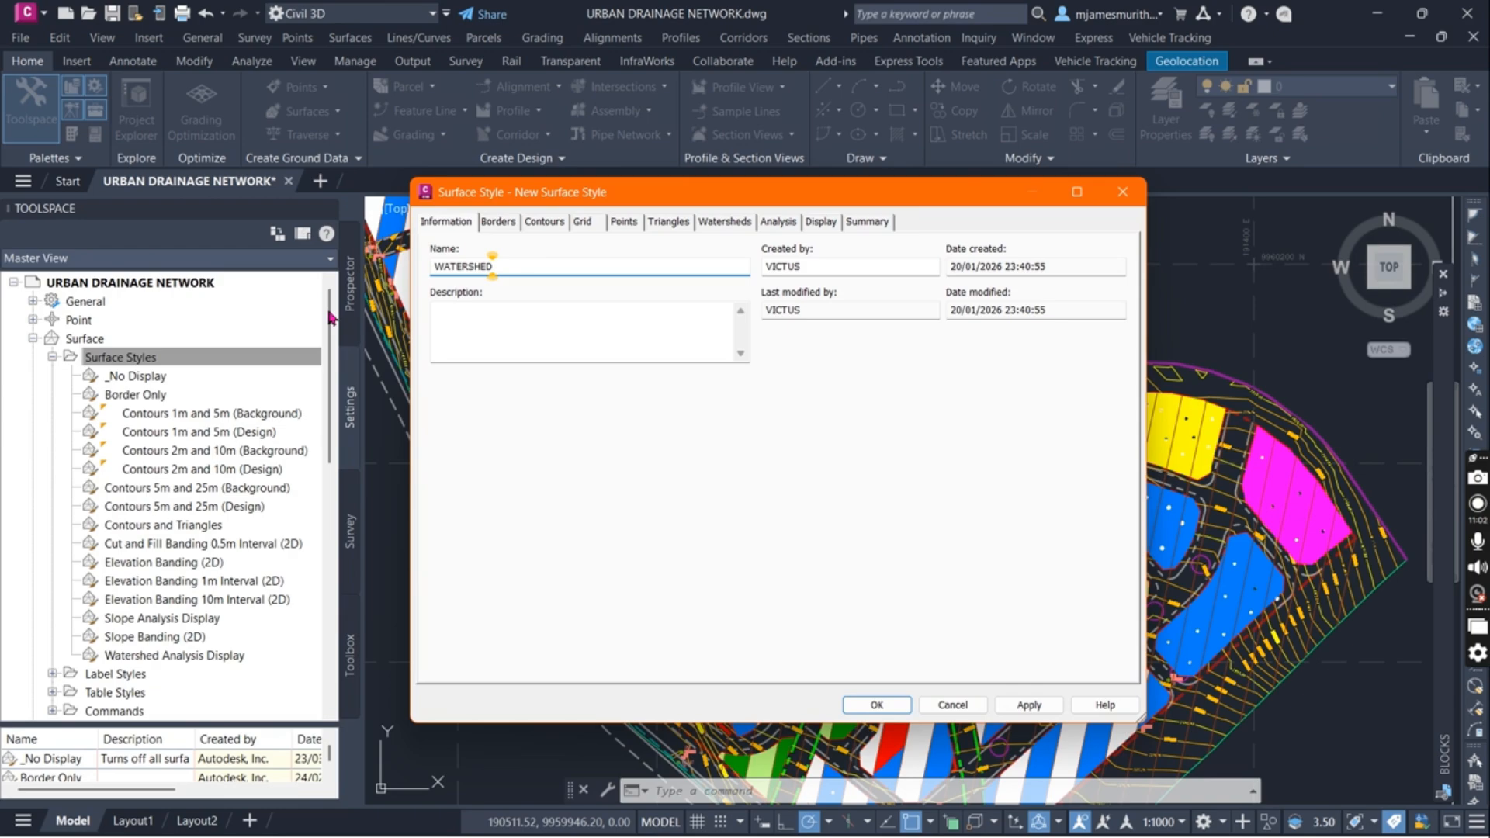
{"action": "double_click", "coordinate": [820, 269]}
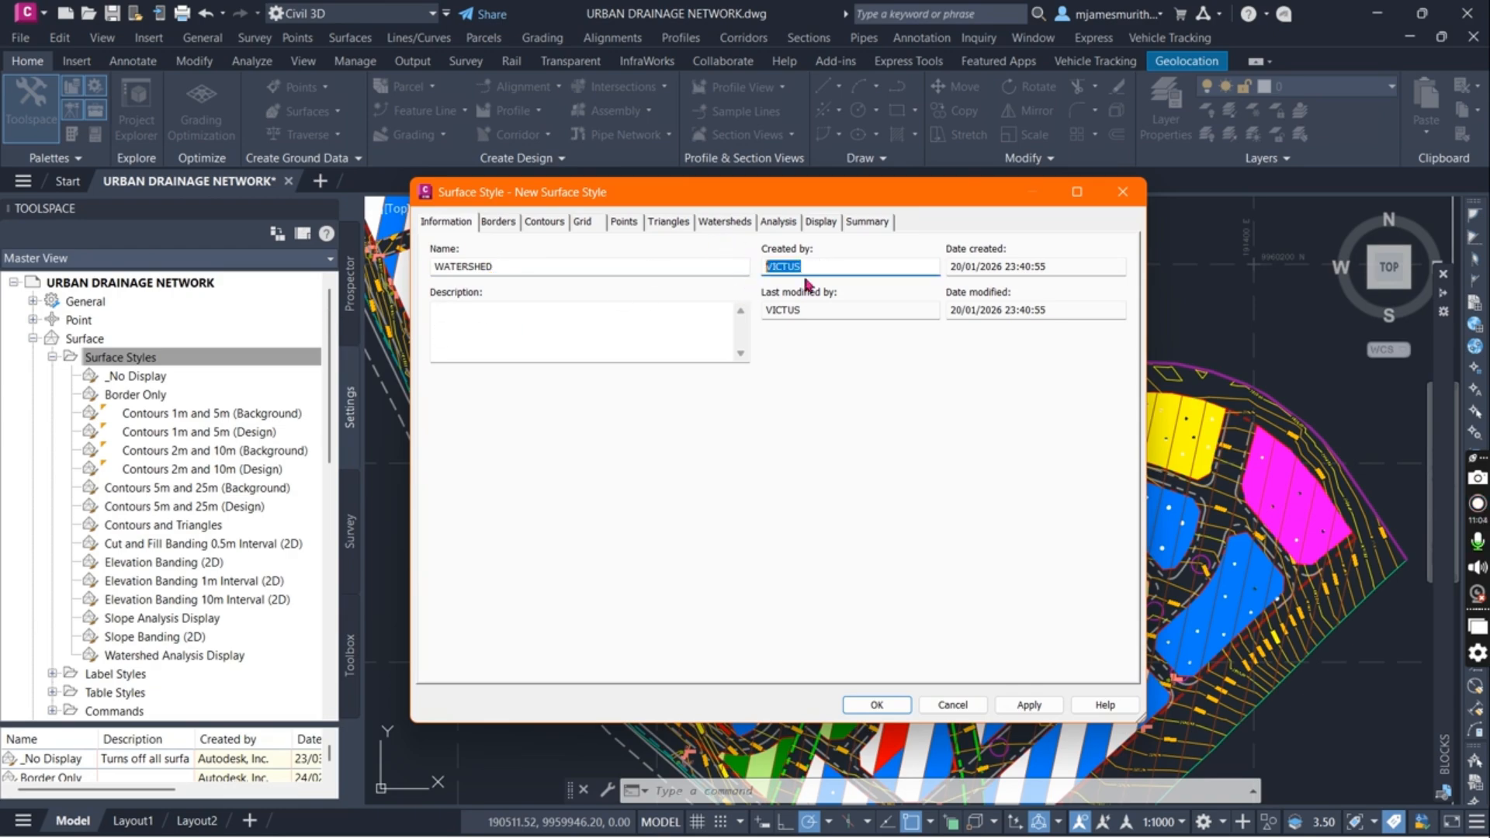
Make the Watersheds component visible in the style's plan display and define a new layer named WATERSHED for it
{"action": "left_click", "coordinate": [821, 223]}
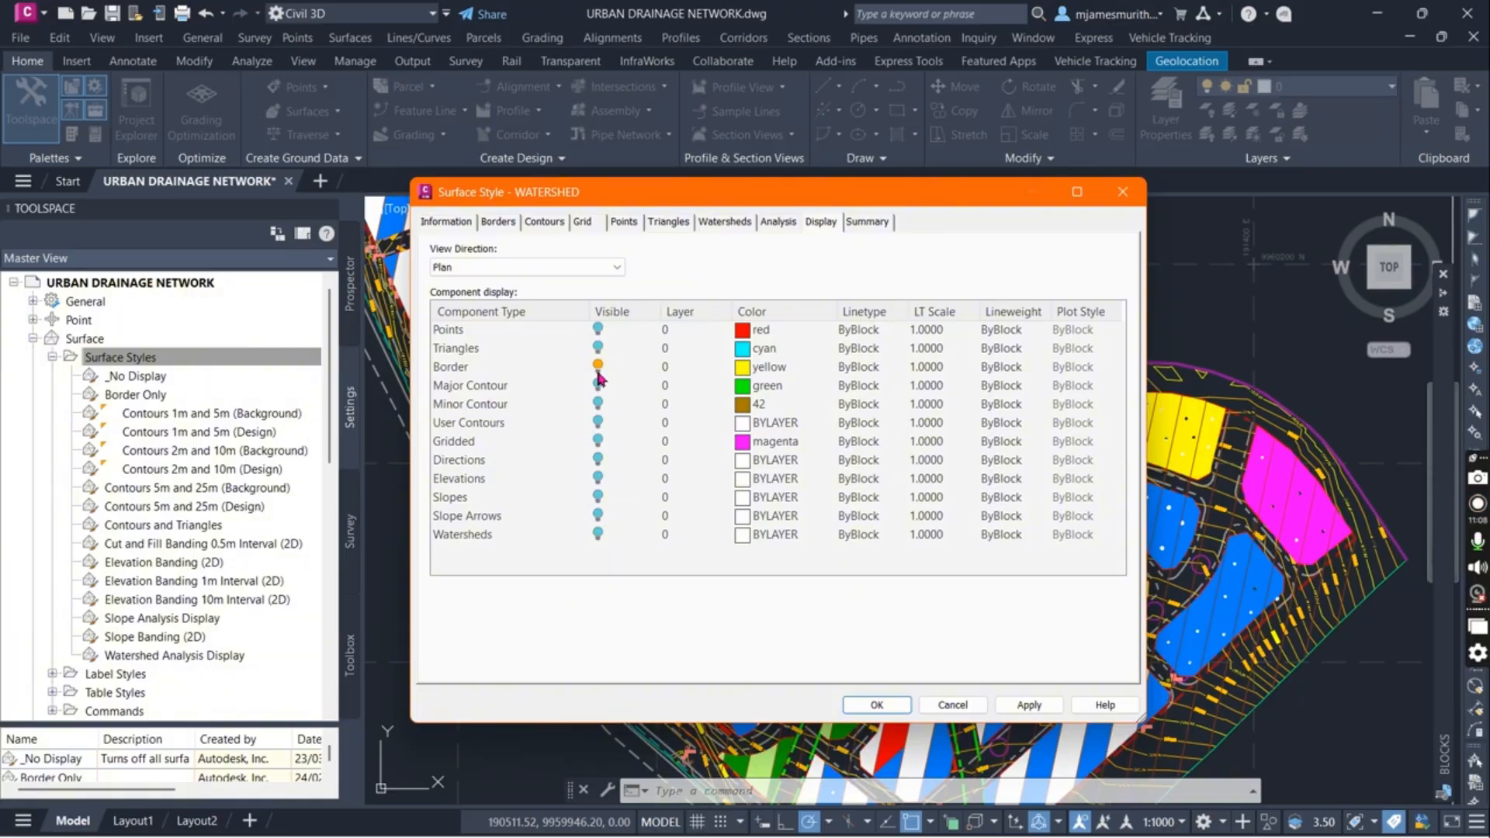
{"action": "left_click", "coordinate": [598, 534]}
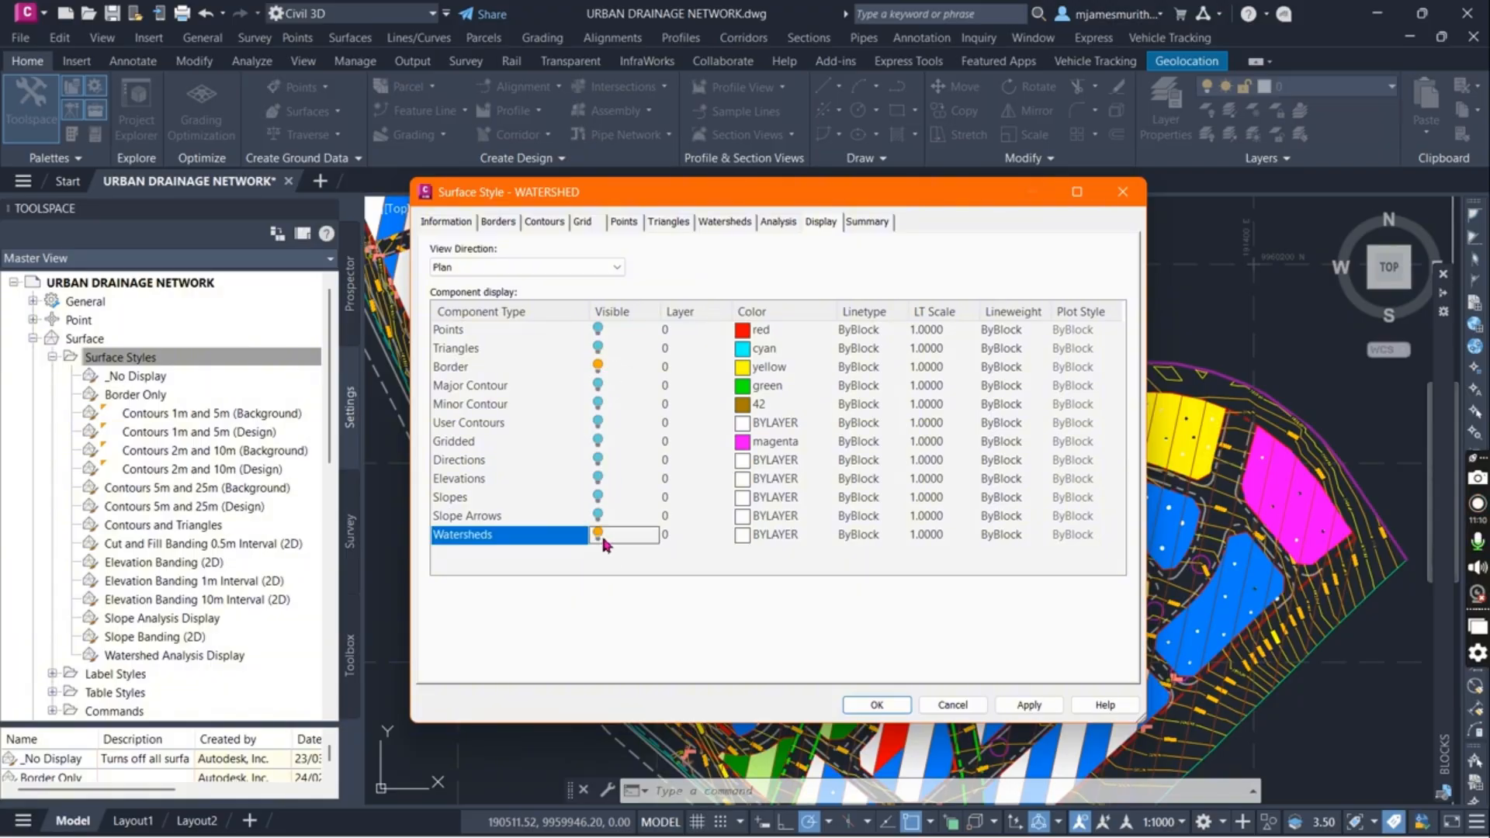
{"action": "left_click", "coordinate": [676, 535]}
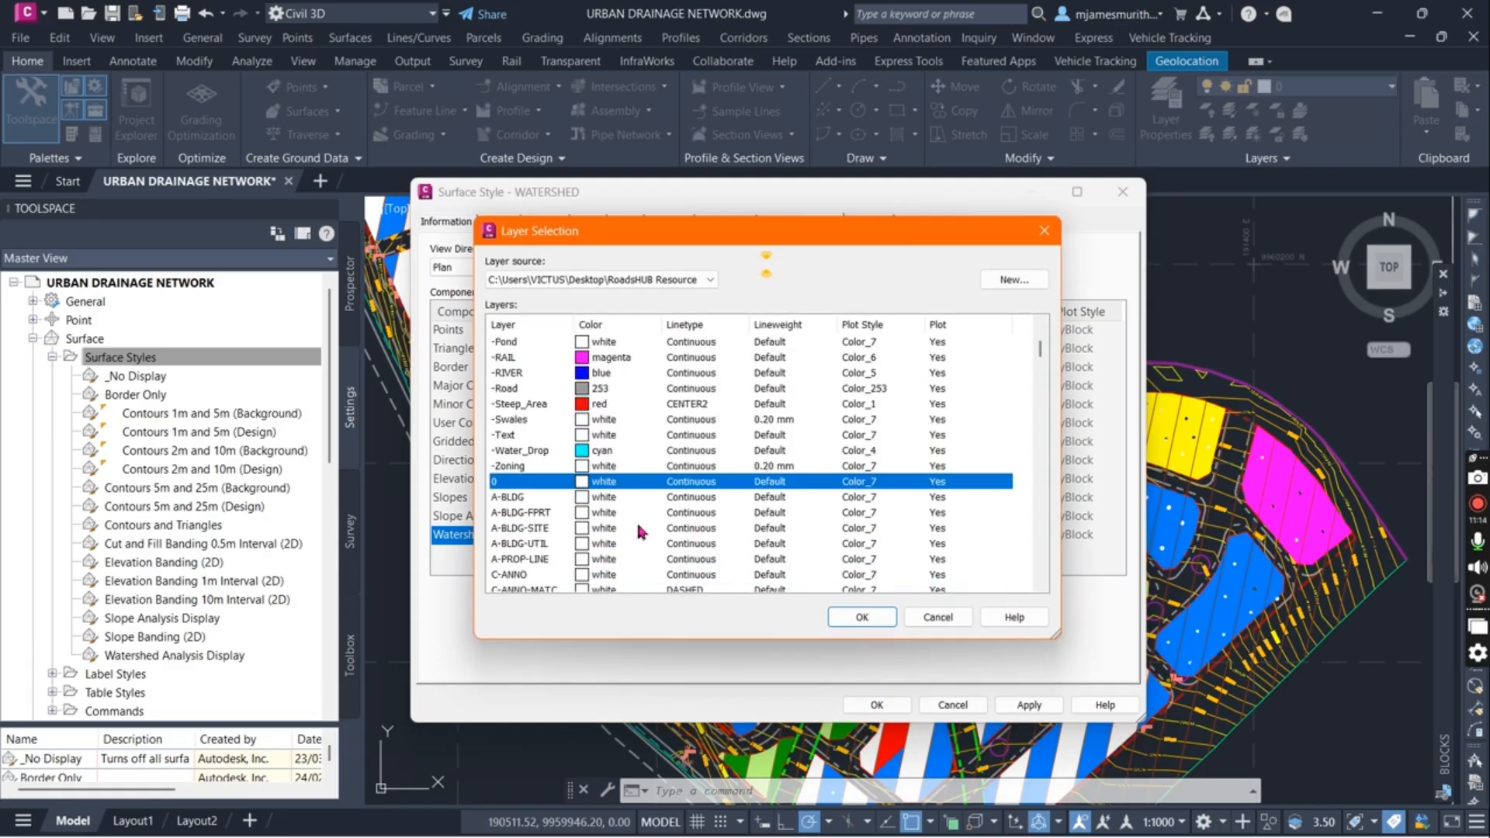
{"action": "left_click", "coordinate": [1013, 281]}
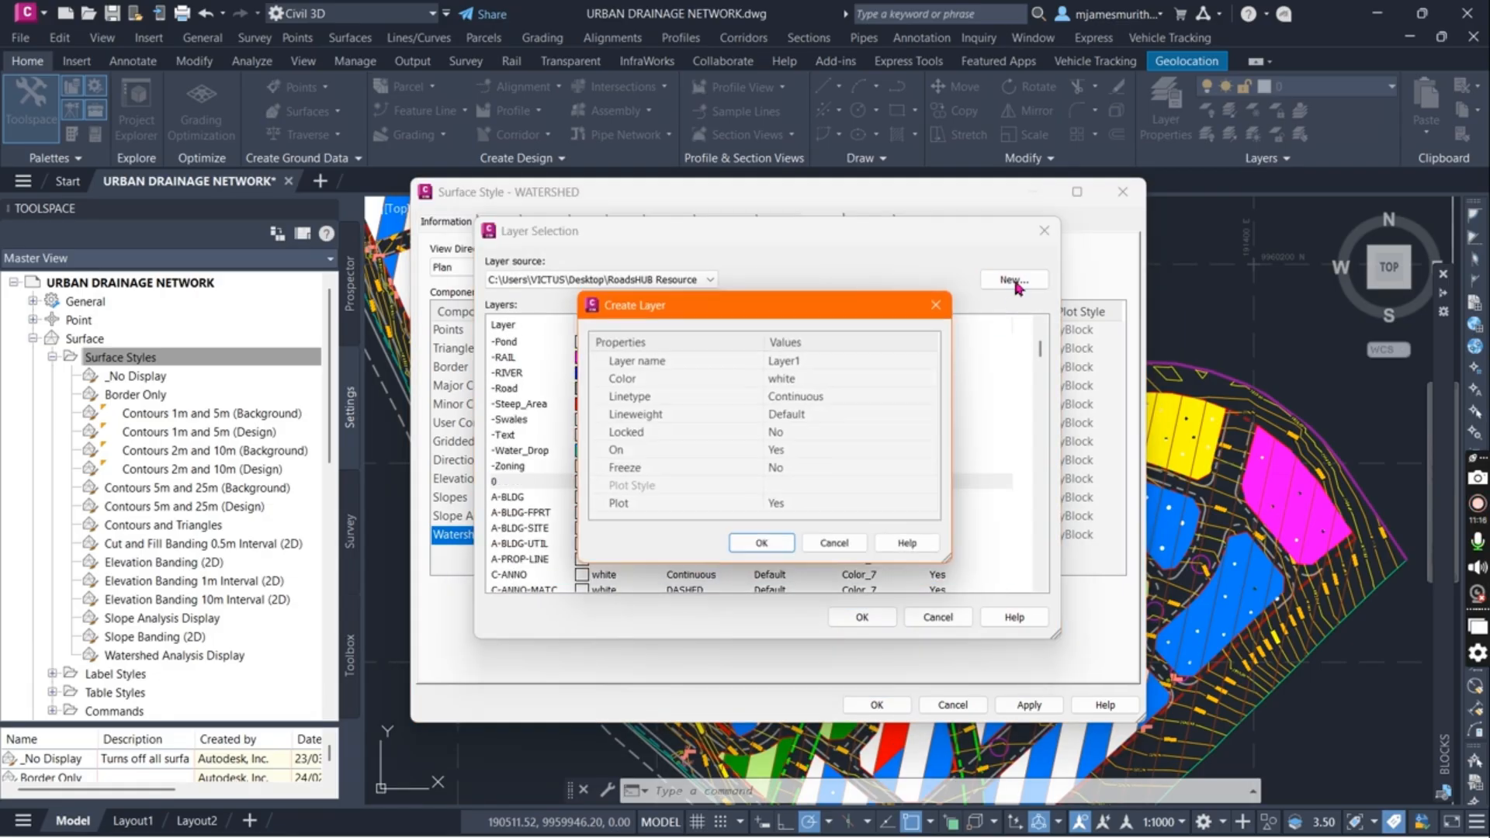
{"action": "left_click", "coordinate": [831, 358]}
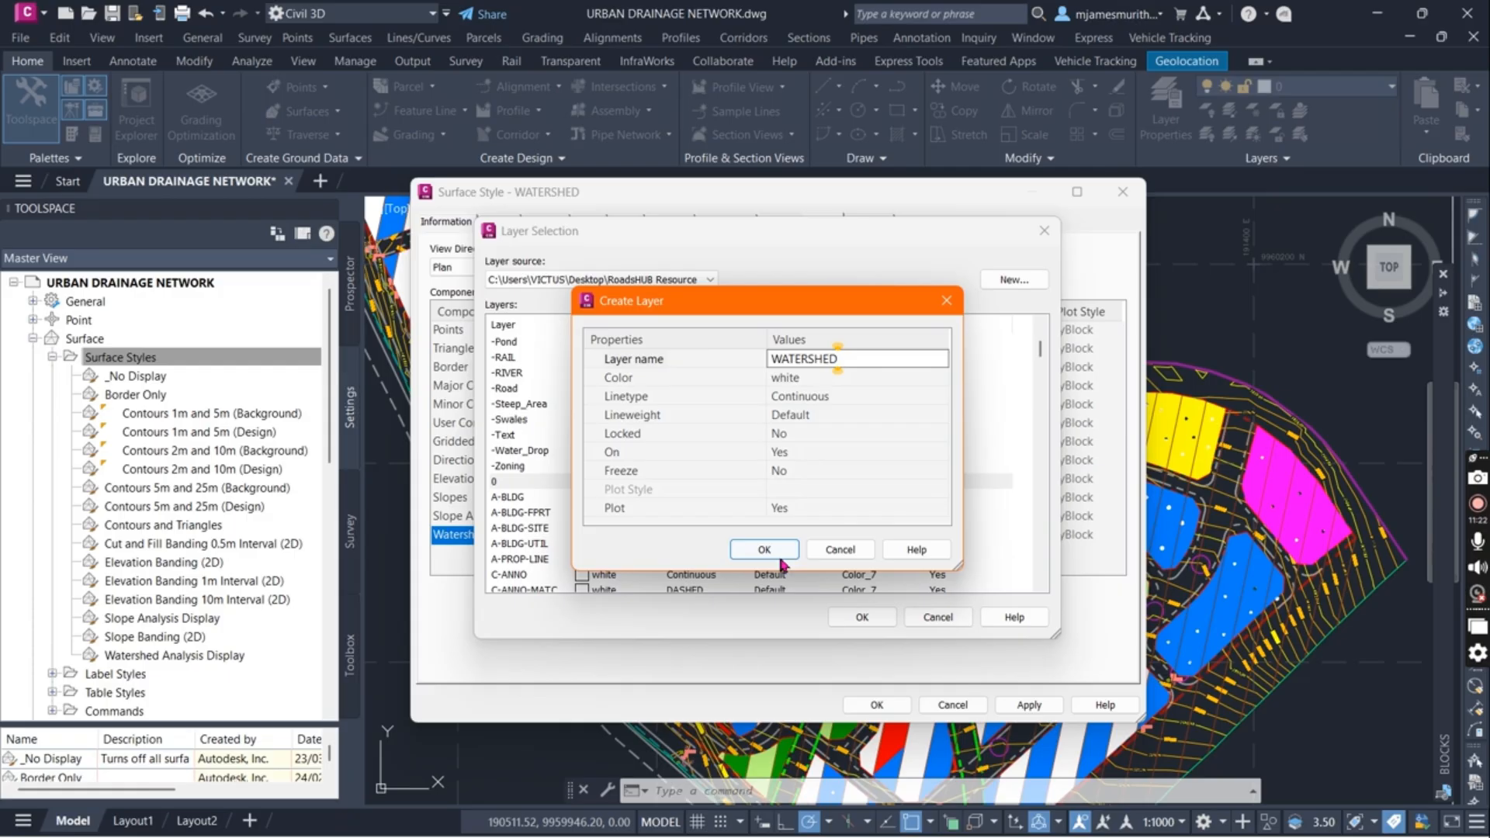
Set the new WATERSHED layer's color to cyan and create the layer
{"action": "left_click", "coordinate": [831, 383]}
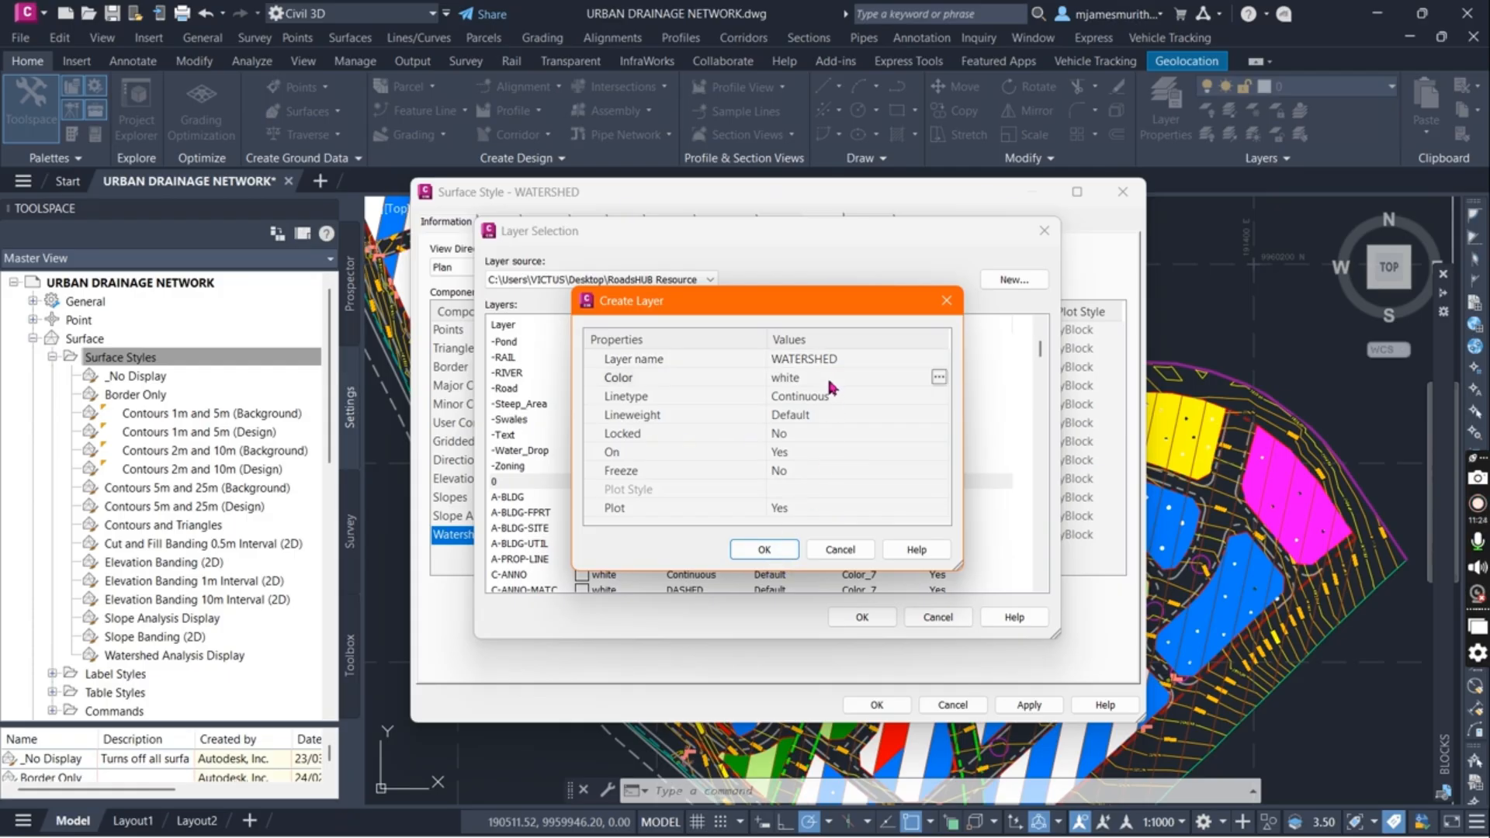
{"action": "left_click", "coordinate": [939, 378]}
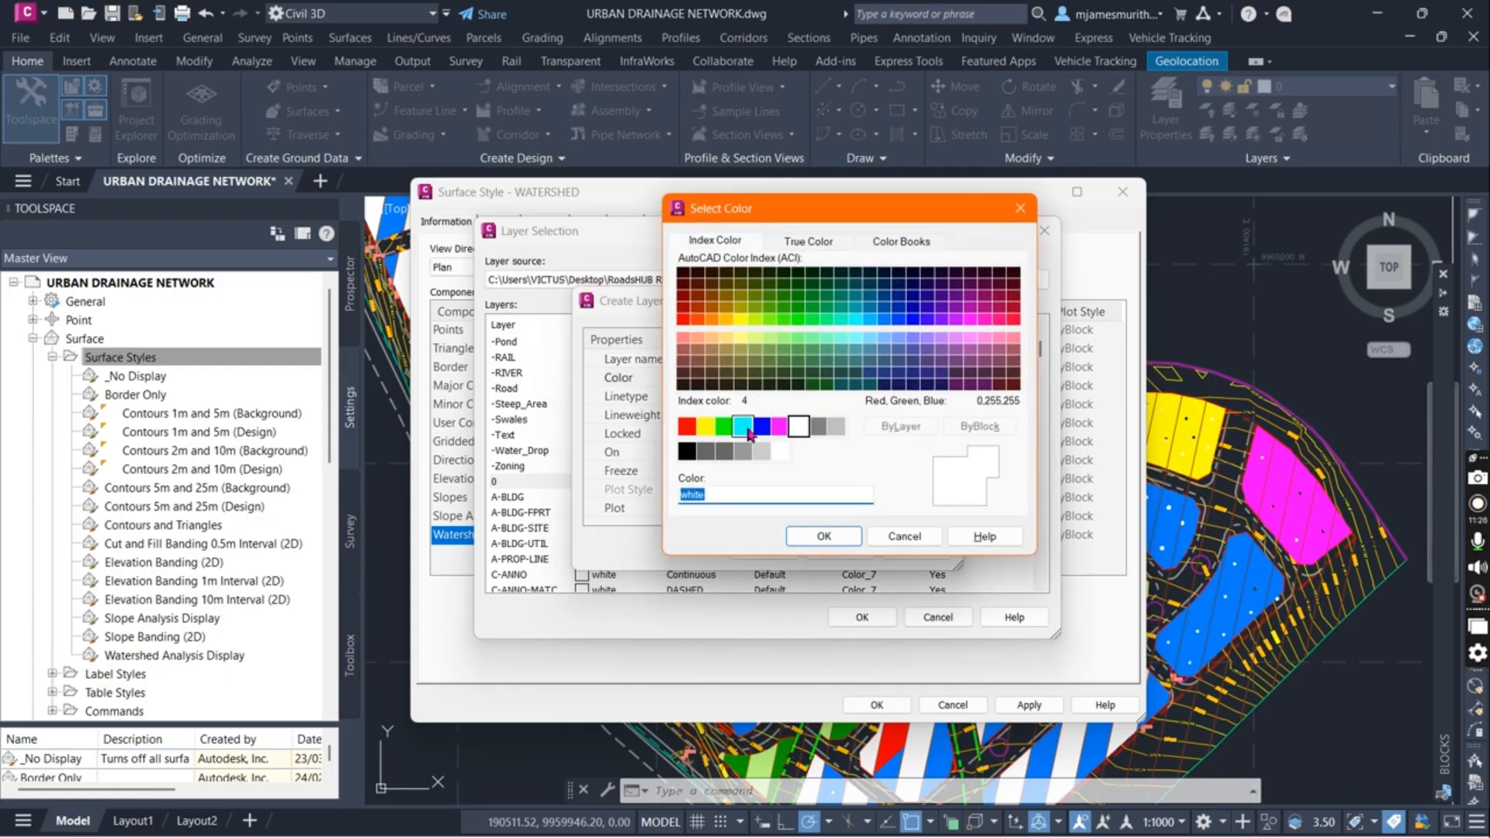
{"action": "left_click", "coordinate": [742, 426]}
{"action": "left_click", "coordinate": [821, 536]}
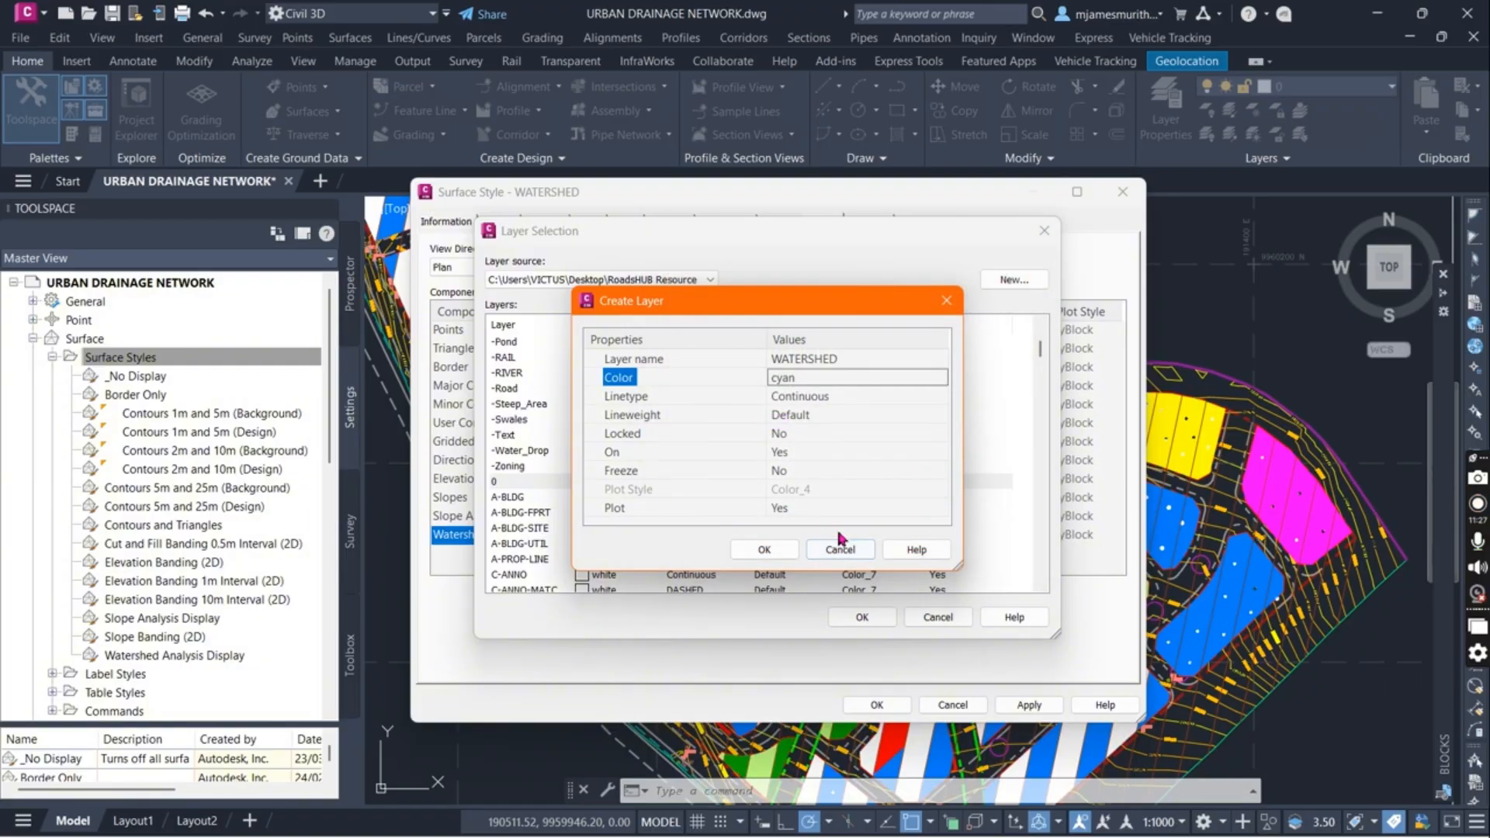
{"action": "left_click", "coordinate": [747, 546]}
Assign the WATERSHED layer to the Watersheds component, then apply and save the surface style
{"action": "left_click", "coordinate": [693, 575]}
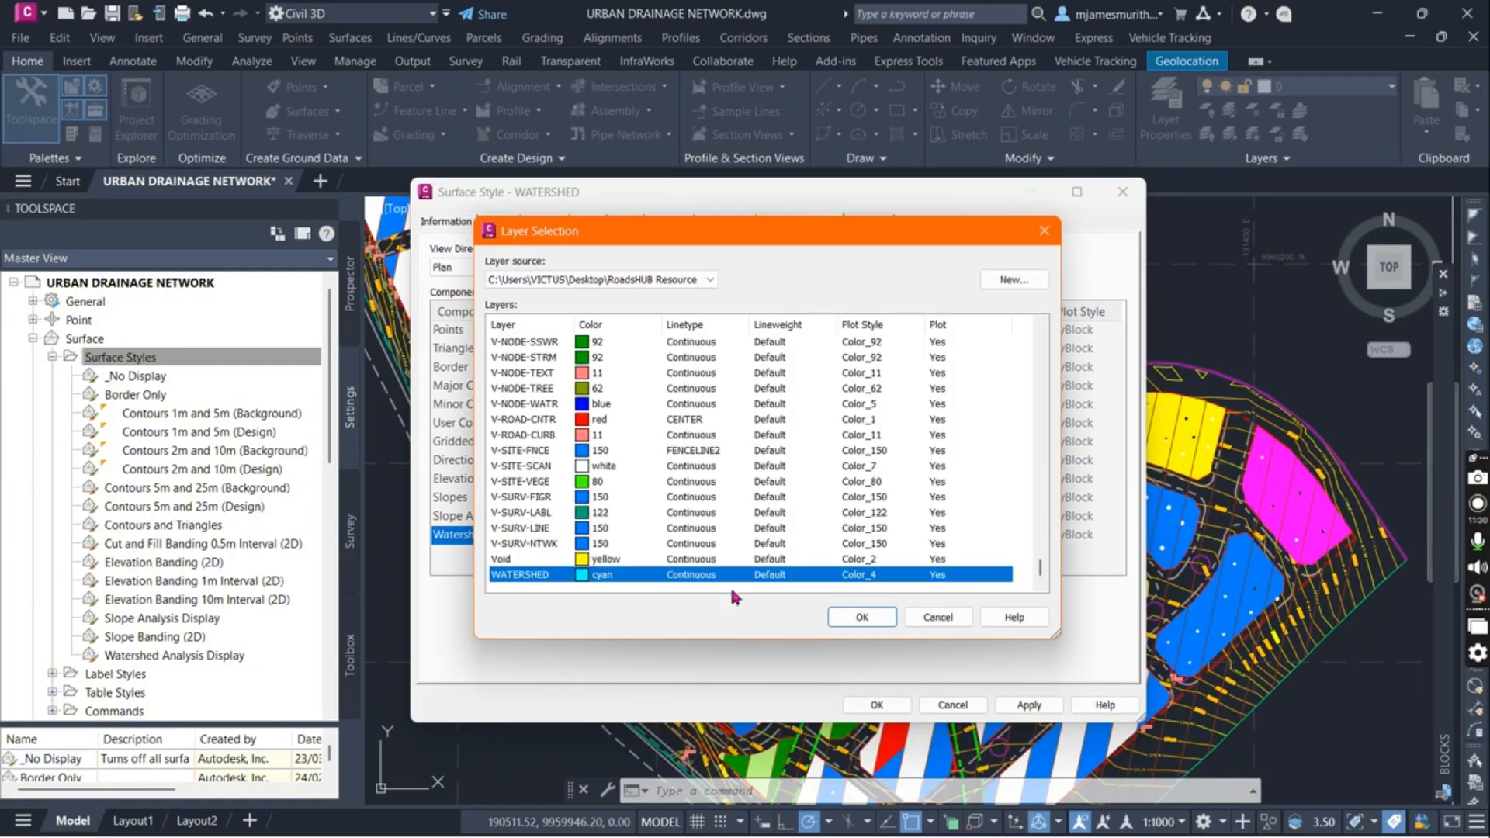
{"action": "left_click", "coordinate": [862, 617]}
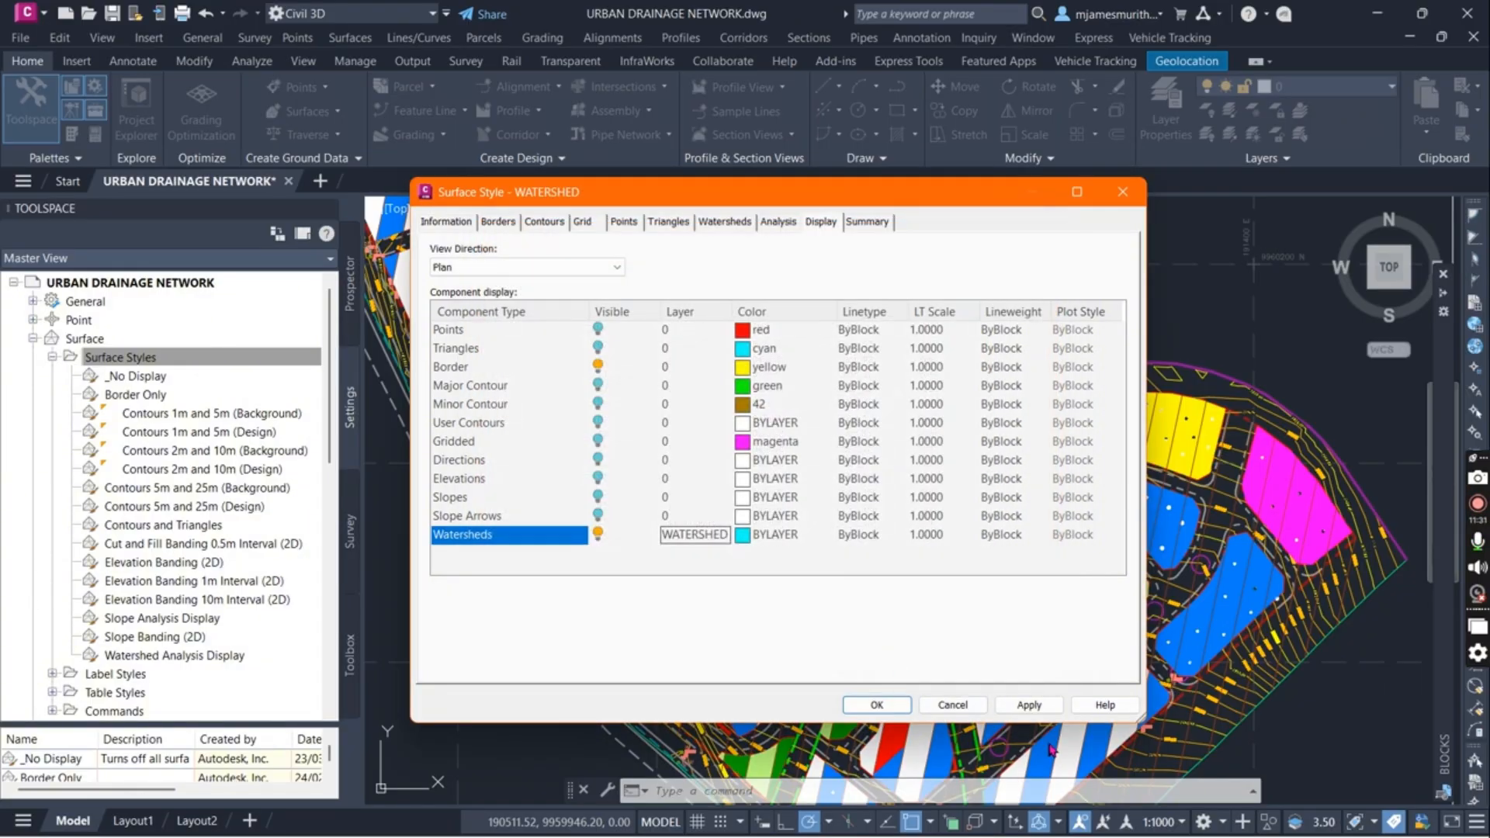
{"action": "left_click", "coordinate": [1030, 706]}
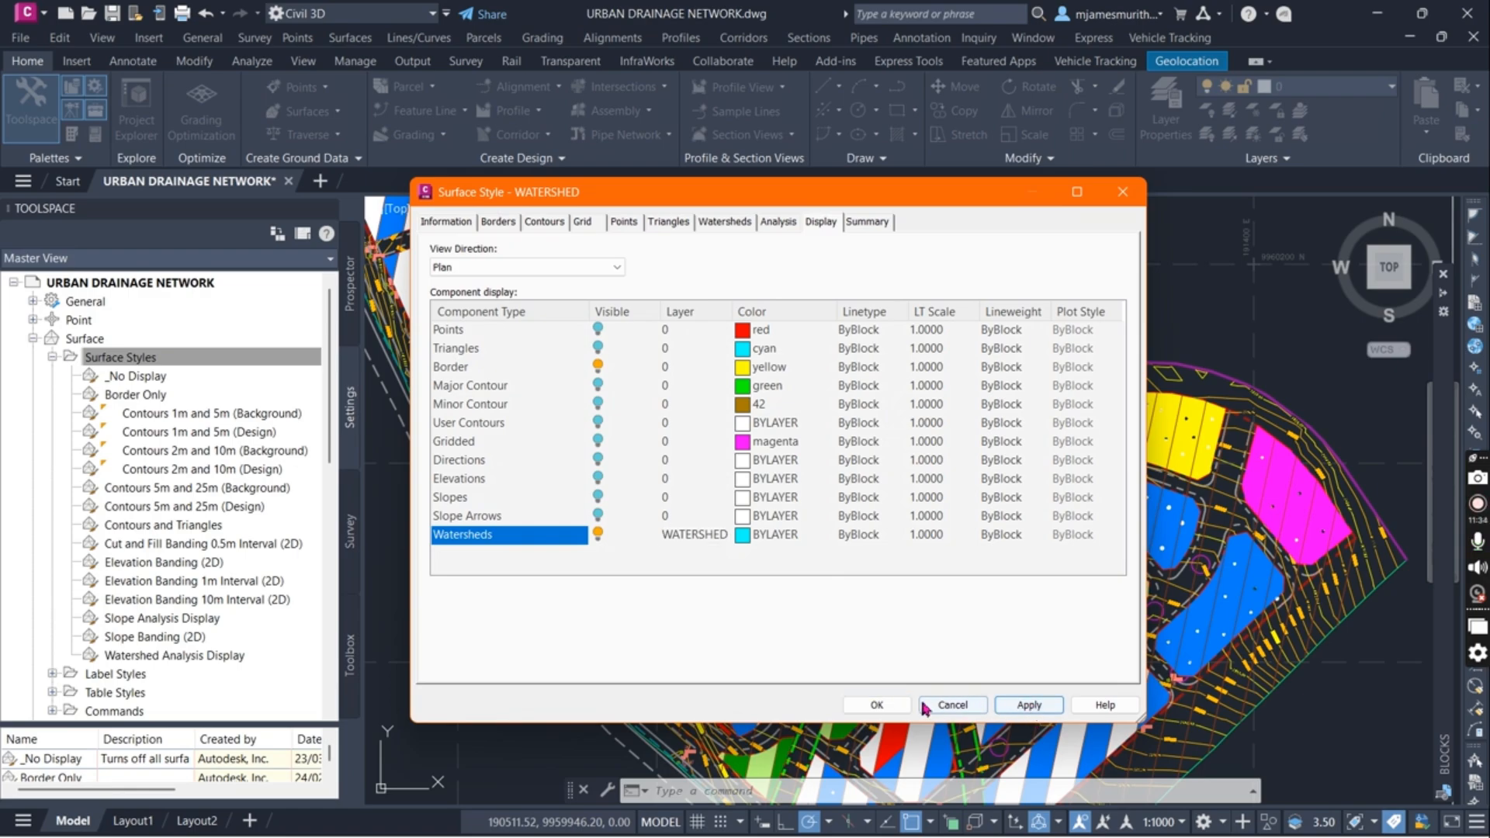
{"action": "left_click", "coordinate": [877, 705]}
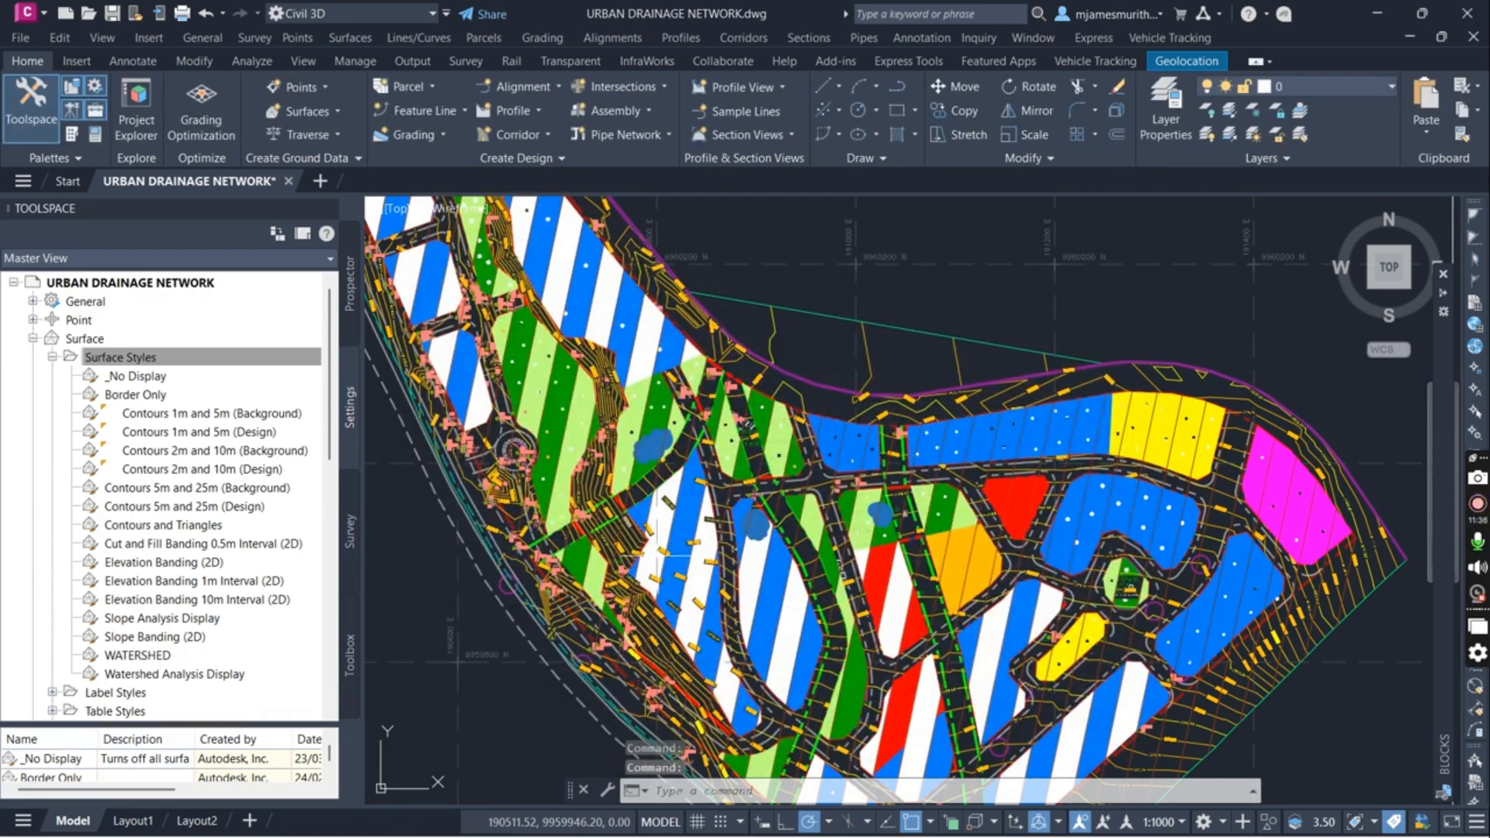
Change the surface style of the Existing_Ground surface to WATERSHED in its surface properties and apply it
{"action": "left_click", "coordinate": [683, 298]}
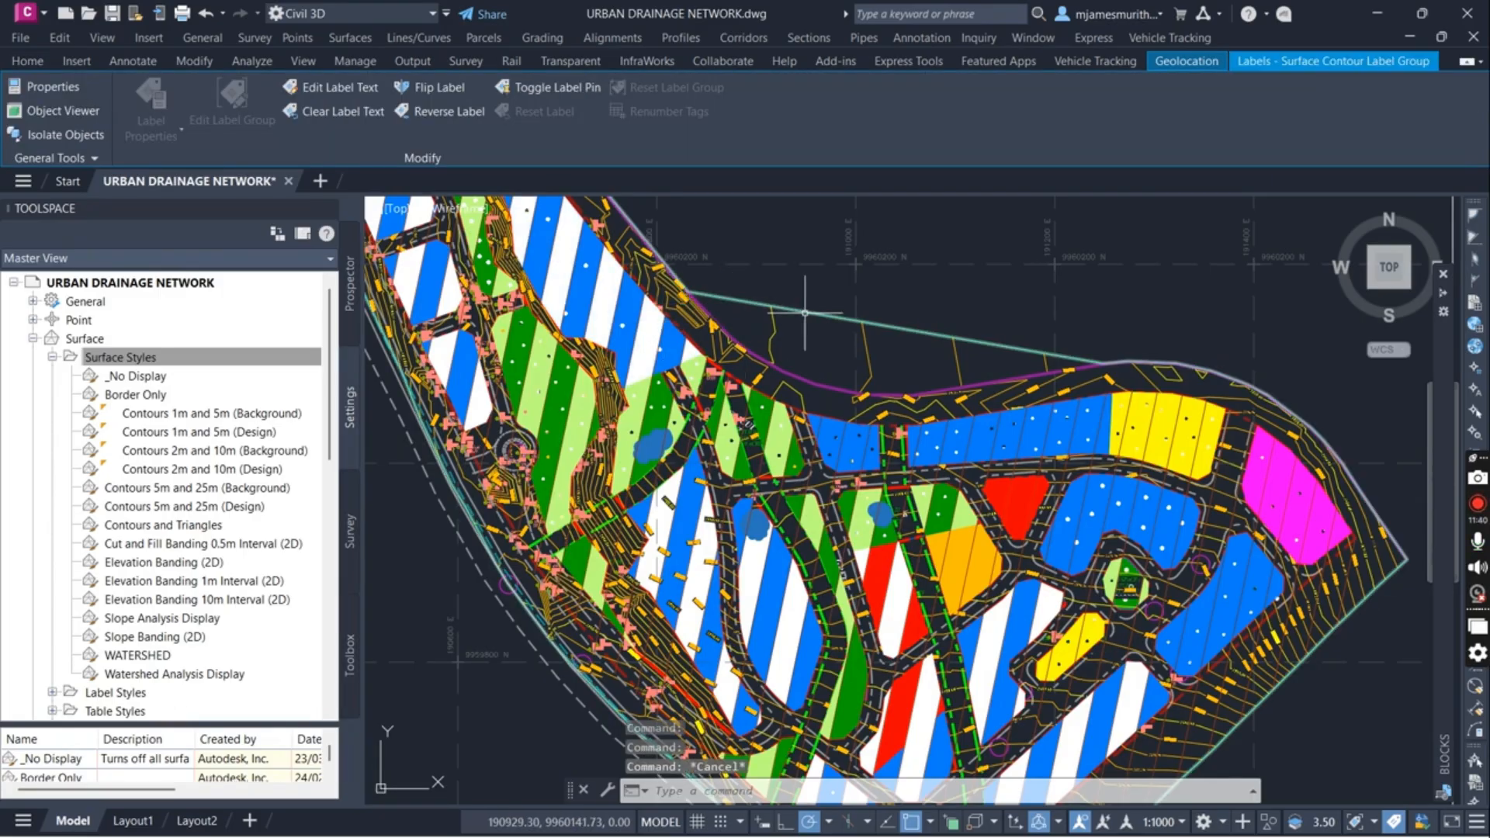
{"action": "key", "text": "Escape"}
{"action": "left_click", "coordinate": [748, 423]}
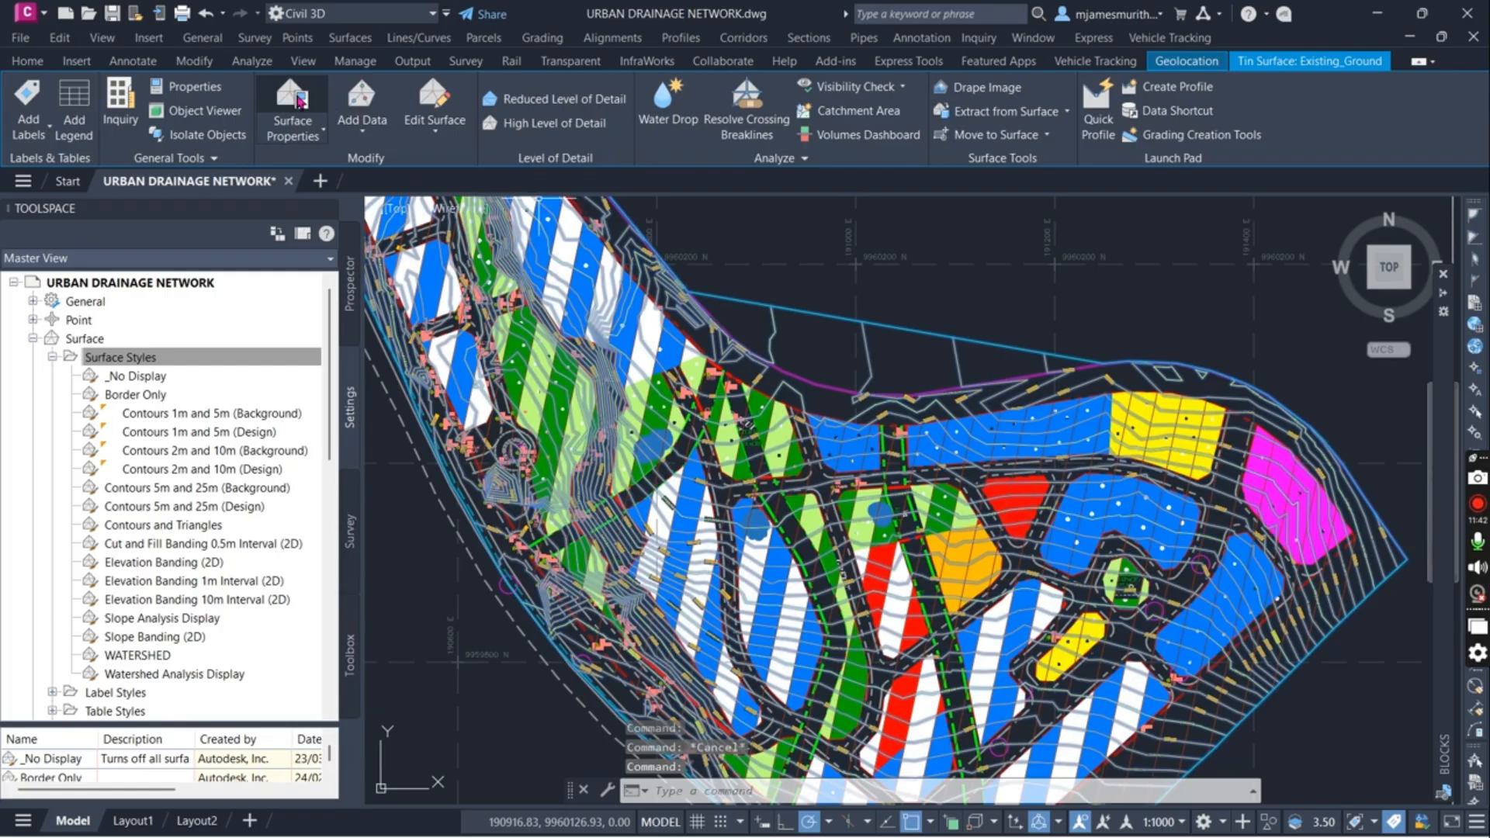
{"action": "left_click", "coordinate": [292, 101]}
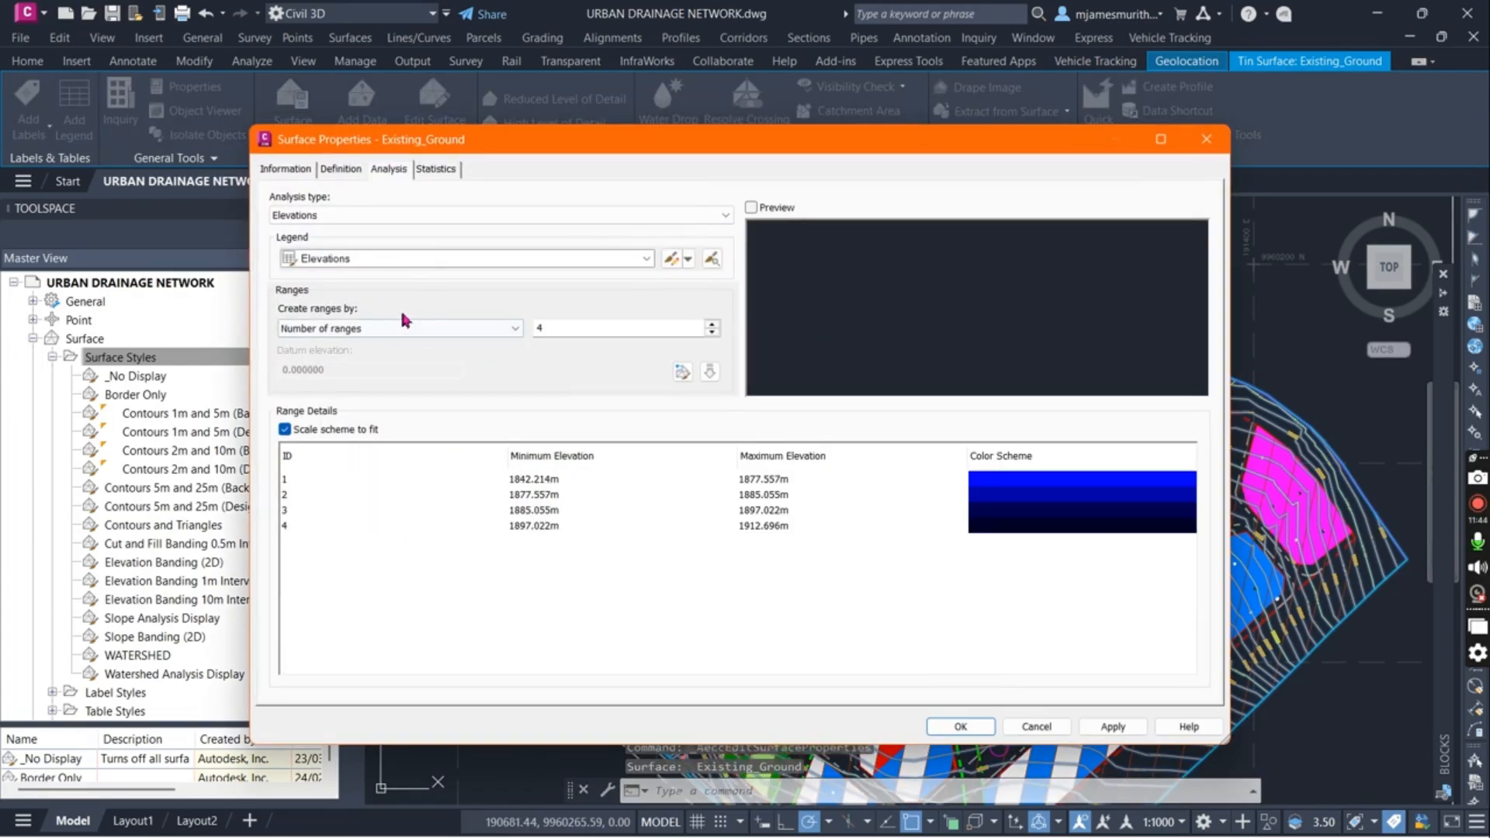
{"action": "left_click", "coordinate": [283, 170]}
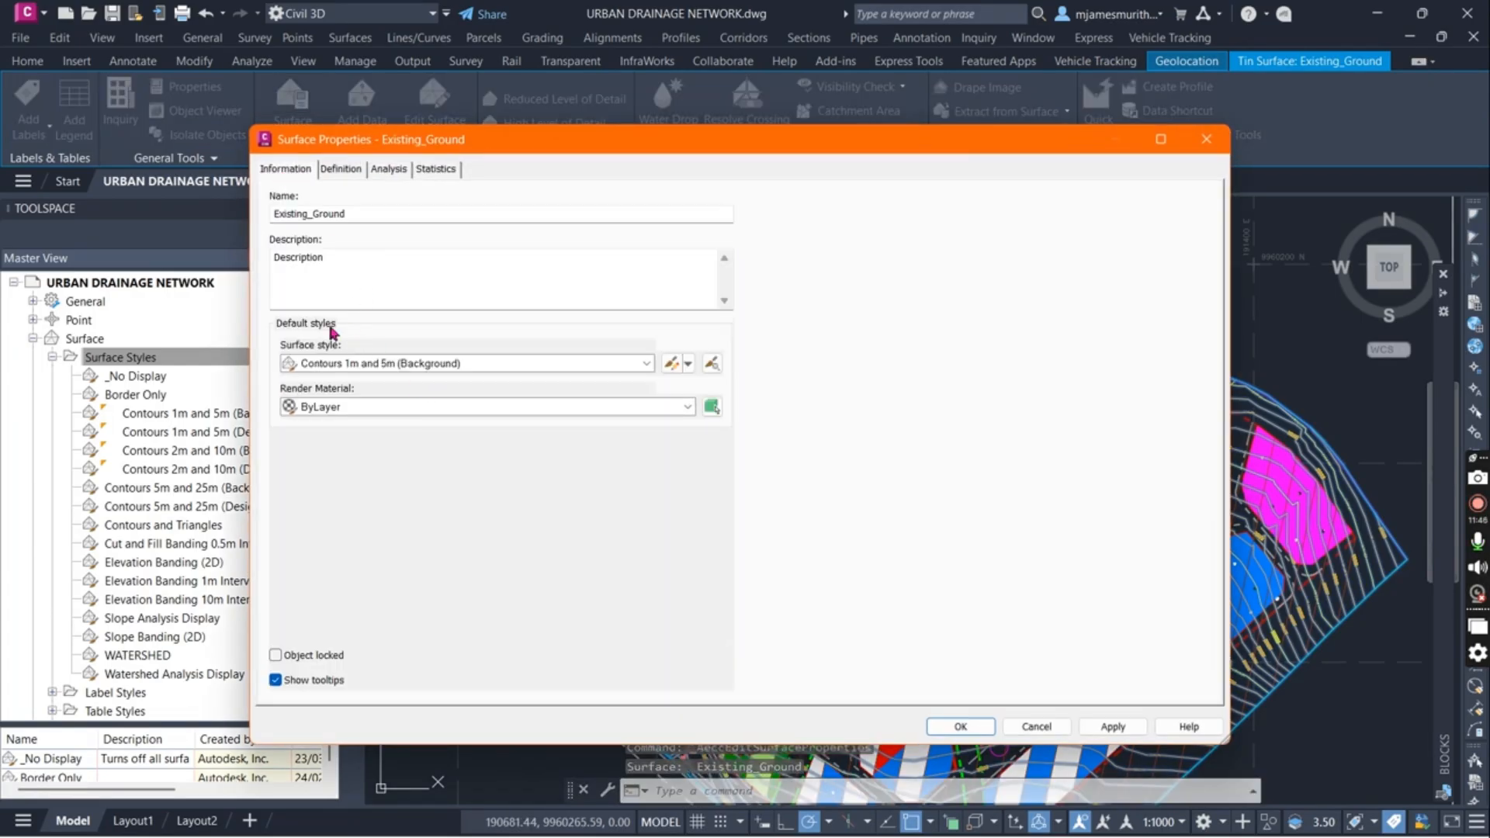
{"action": "left_click", "coordinate": [390, 365]}
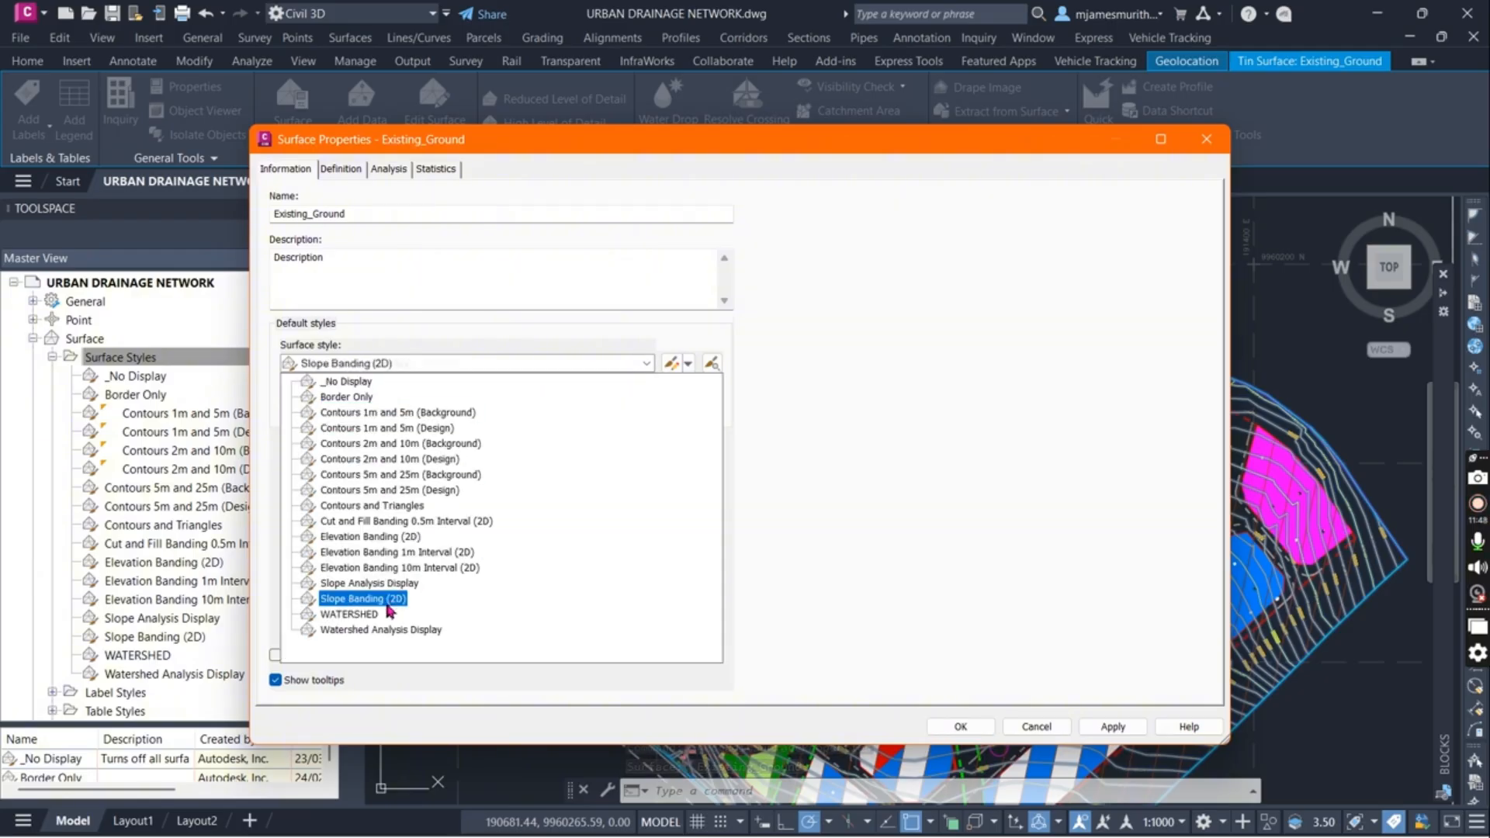
{"action": "left_click", "coordinate": [367, 625]}
{"action": "left_click", "coordinate": [1110, 727]}
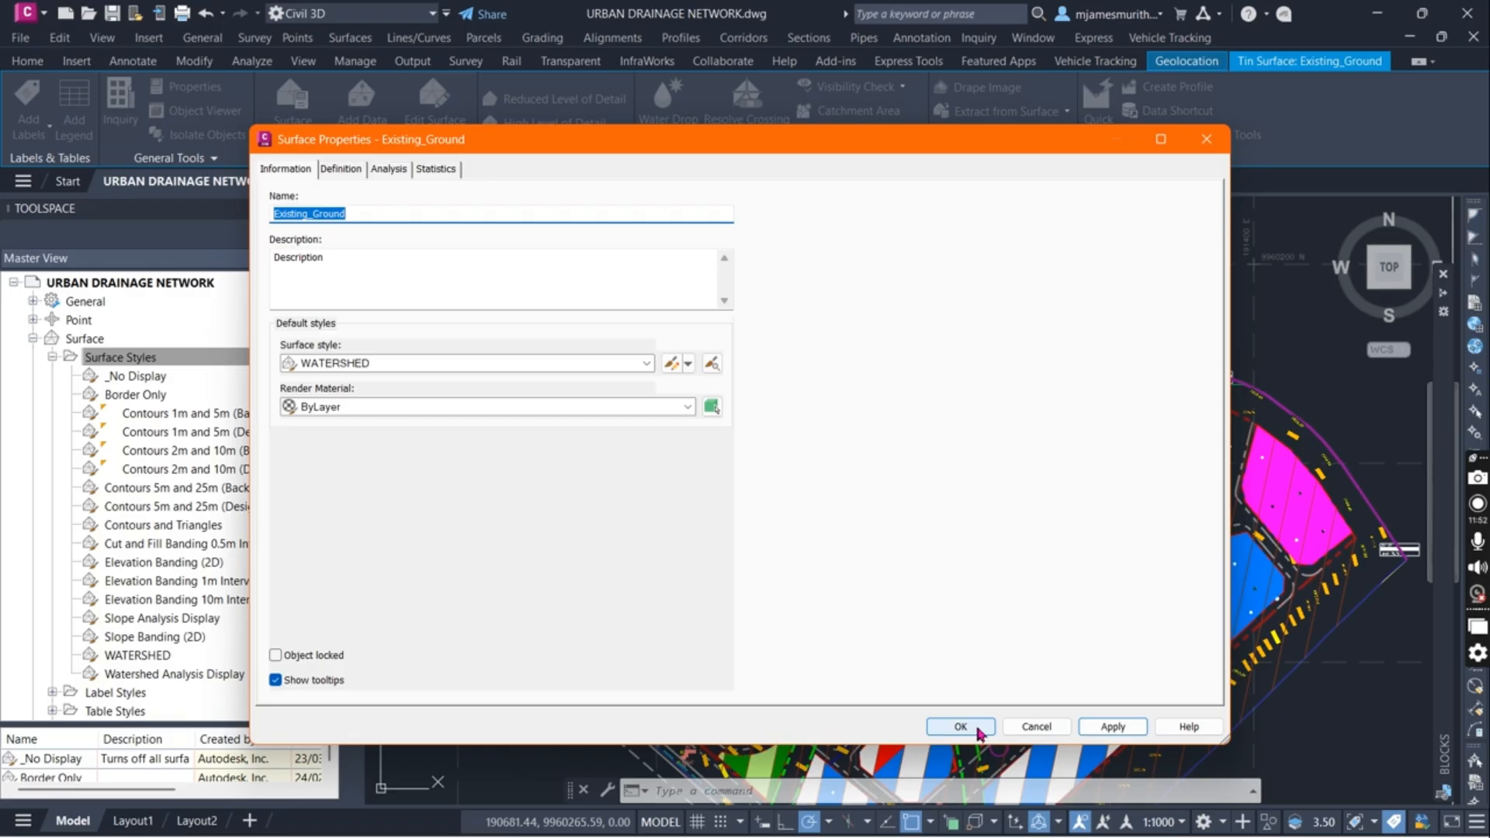
Close the surface properties and isolate the Existing_Ground surface so the urban plan is hidden
{"action": "left_click", "coordinate": [961, 726]}
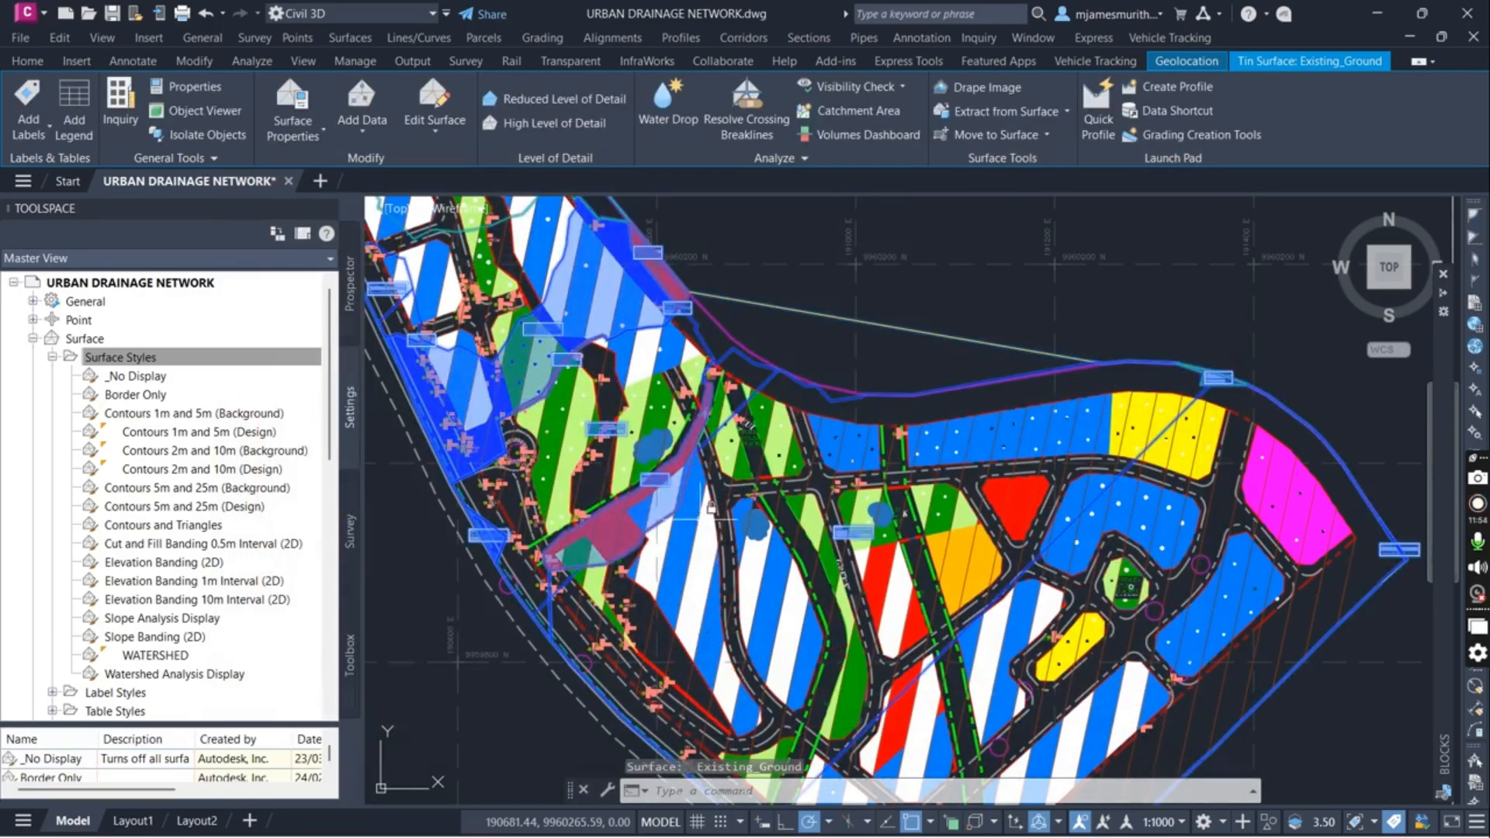
{"action": "scroll", "coordinate": [613, 376], "scroll_direction": "up", "scroll_amount": 6}
{"action": "scroll", "coordinate": [698, 365], "scroll_direction": "down", "scroll_amount": 6}
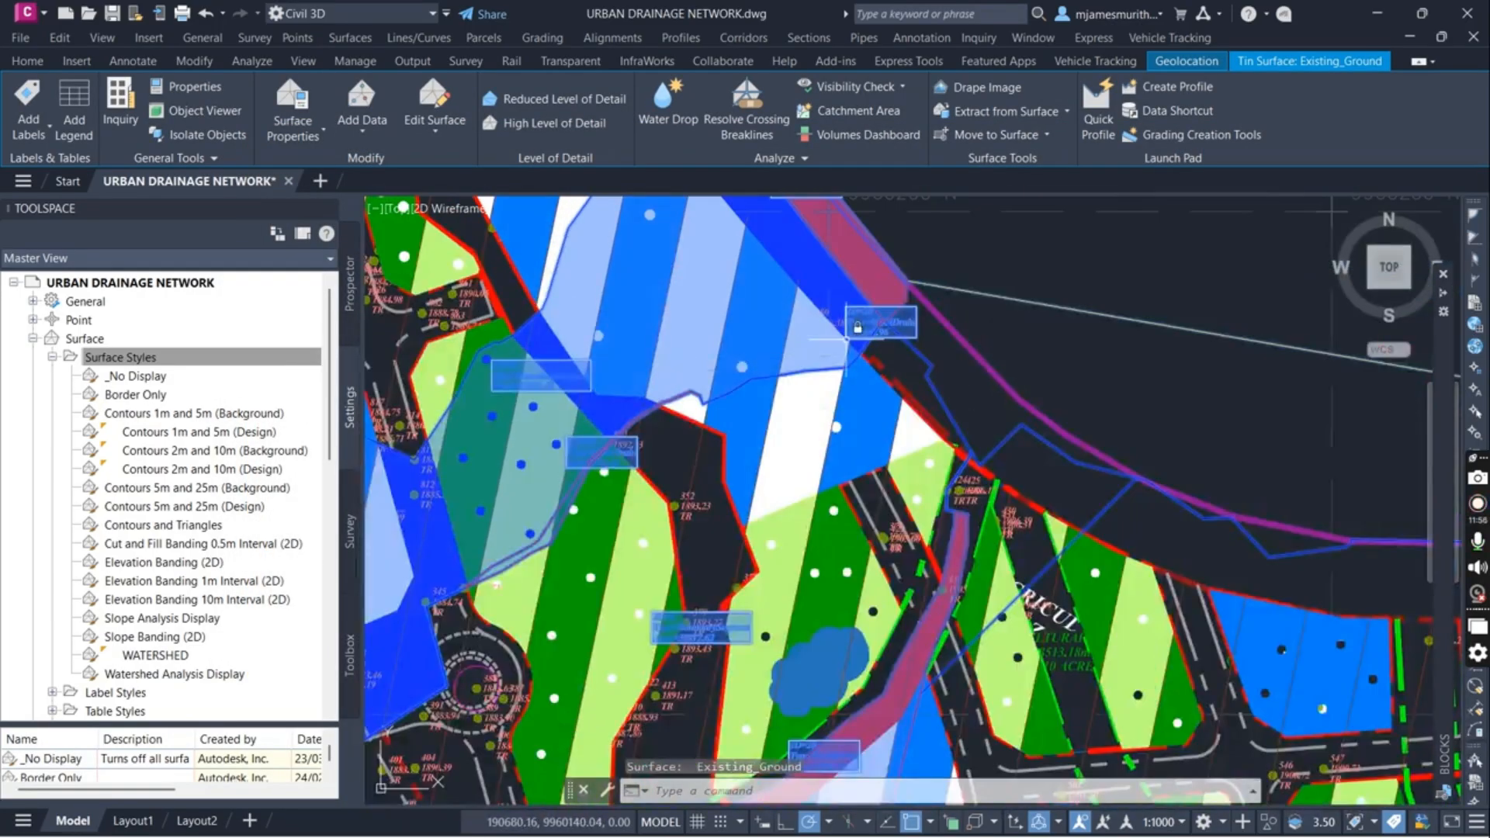
{"action": "scroll", "coordinate": [908, 506], "scroll_direction": "down", "scroll_amount": 4}
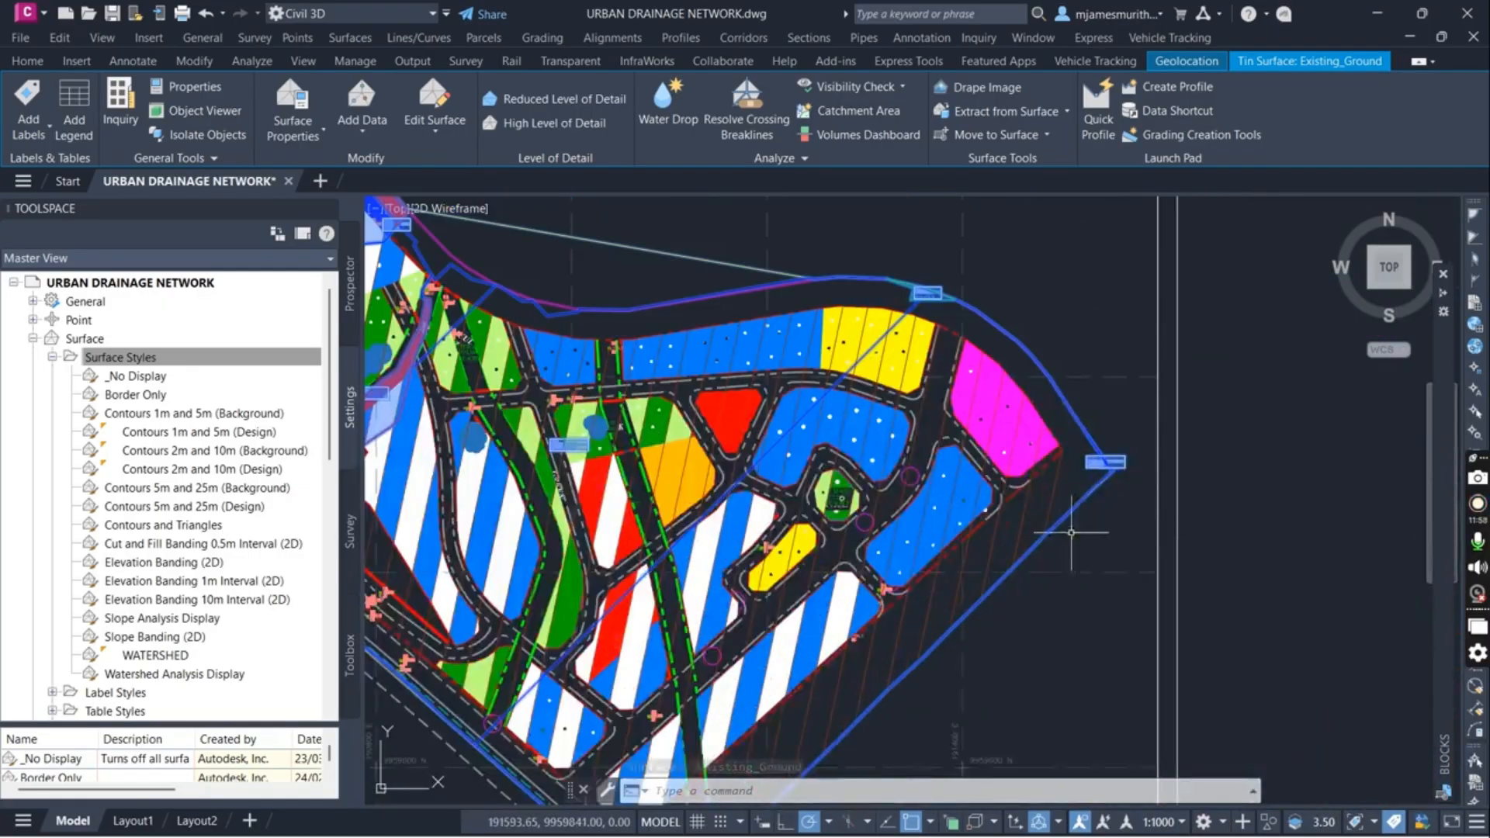
{"action": "scroll", "coordinate": [934, 323], "scroll_direction": "down", "scroll_amount": 2}
{"action": "scroll", "coordinate": [835, 359], "scroll_direction": "up", "scroll_amount": 2}
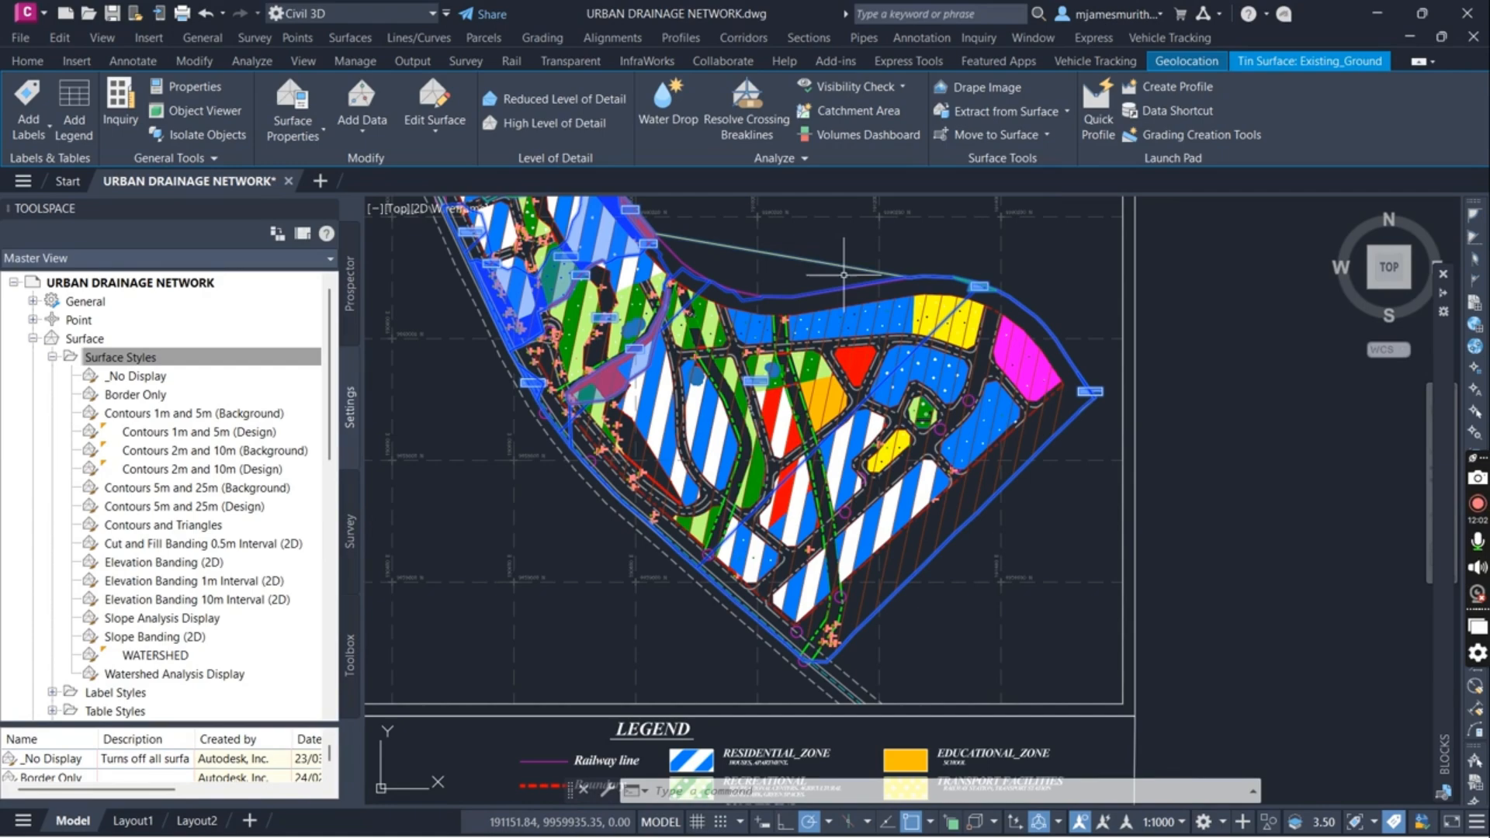
{"action": "right_click", "coordinate": [862, 329]}
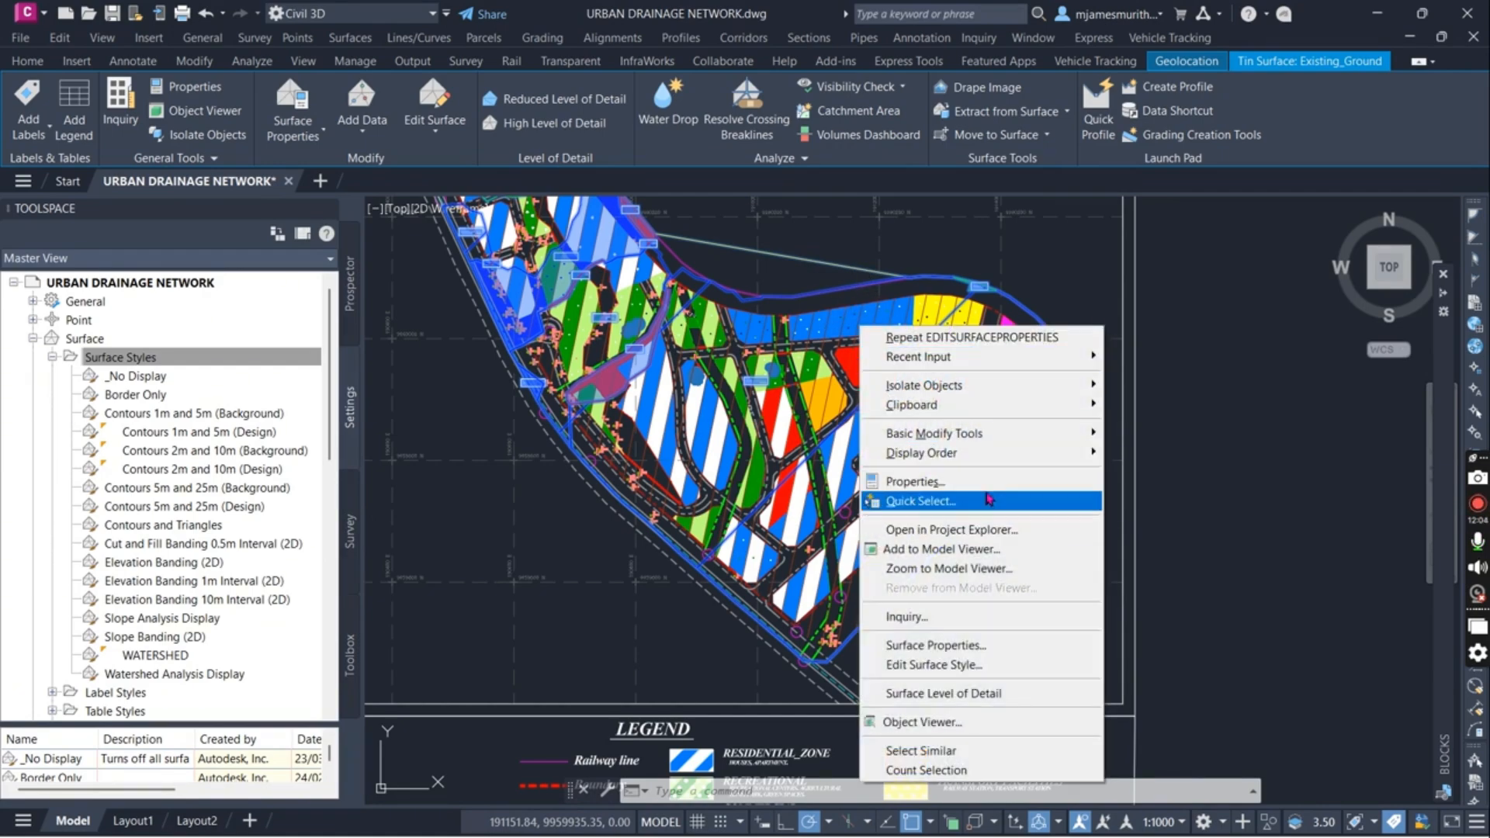
{"action": "mouse_move", "coordinate": [979, 386]}
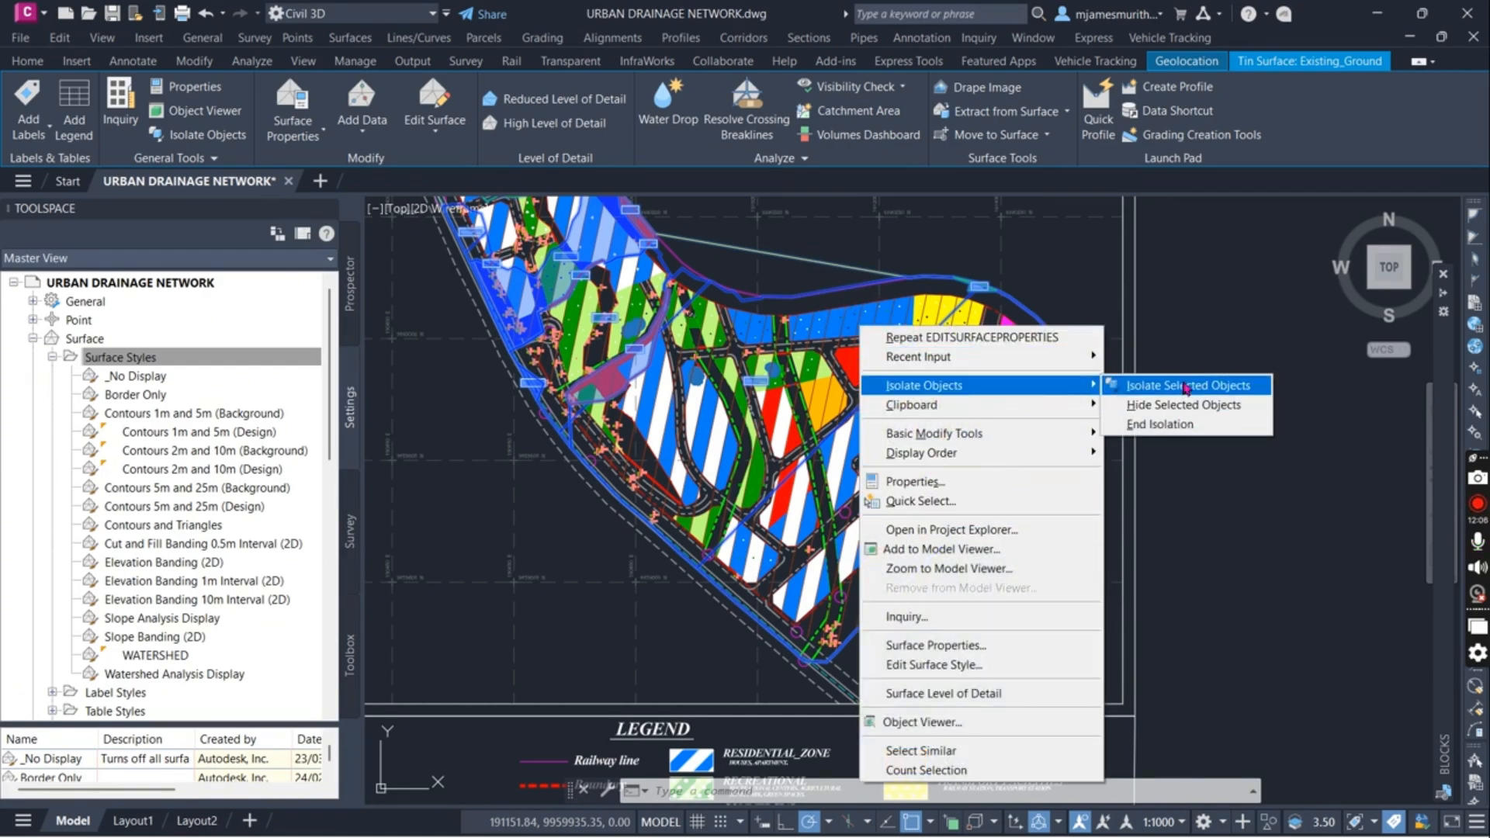
{"action": "left_click", "coordinate": [1188, 386]}
Select the isolated Existing_Ground surface and examine its watershed areas with their ID, type and area labels
{"action": "scroll", "coordinate": [705, 316], "scroll_direction": "up", "scroll_amount": 5}
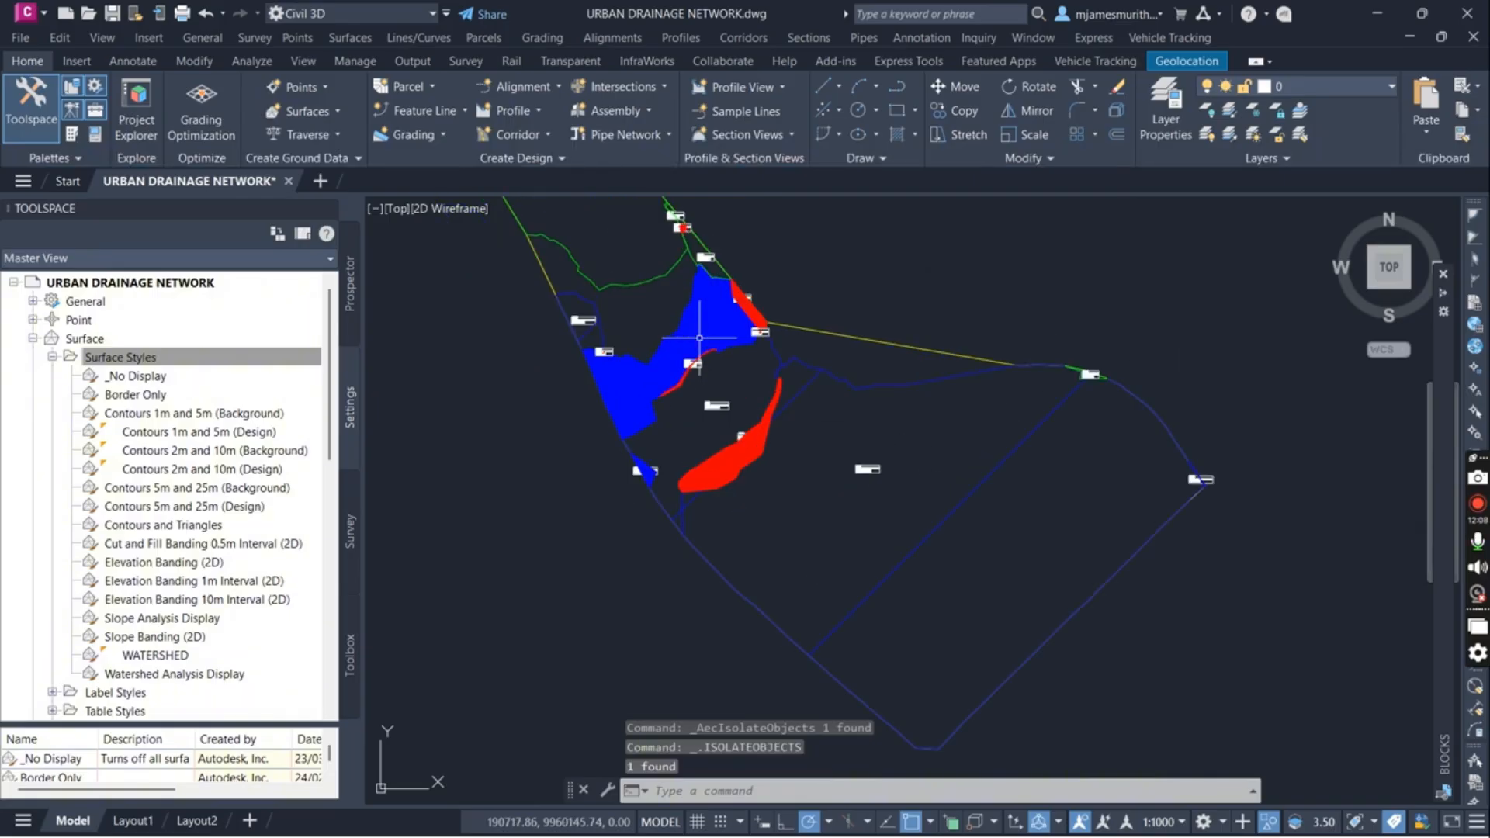
{"action": "scroll", "coordinate": [660, 454], "scroll_direction": "up", "scroll_amount": 6}
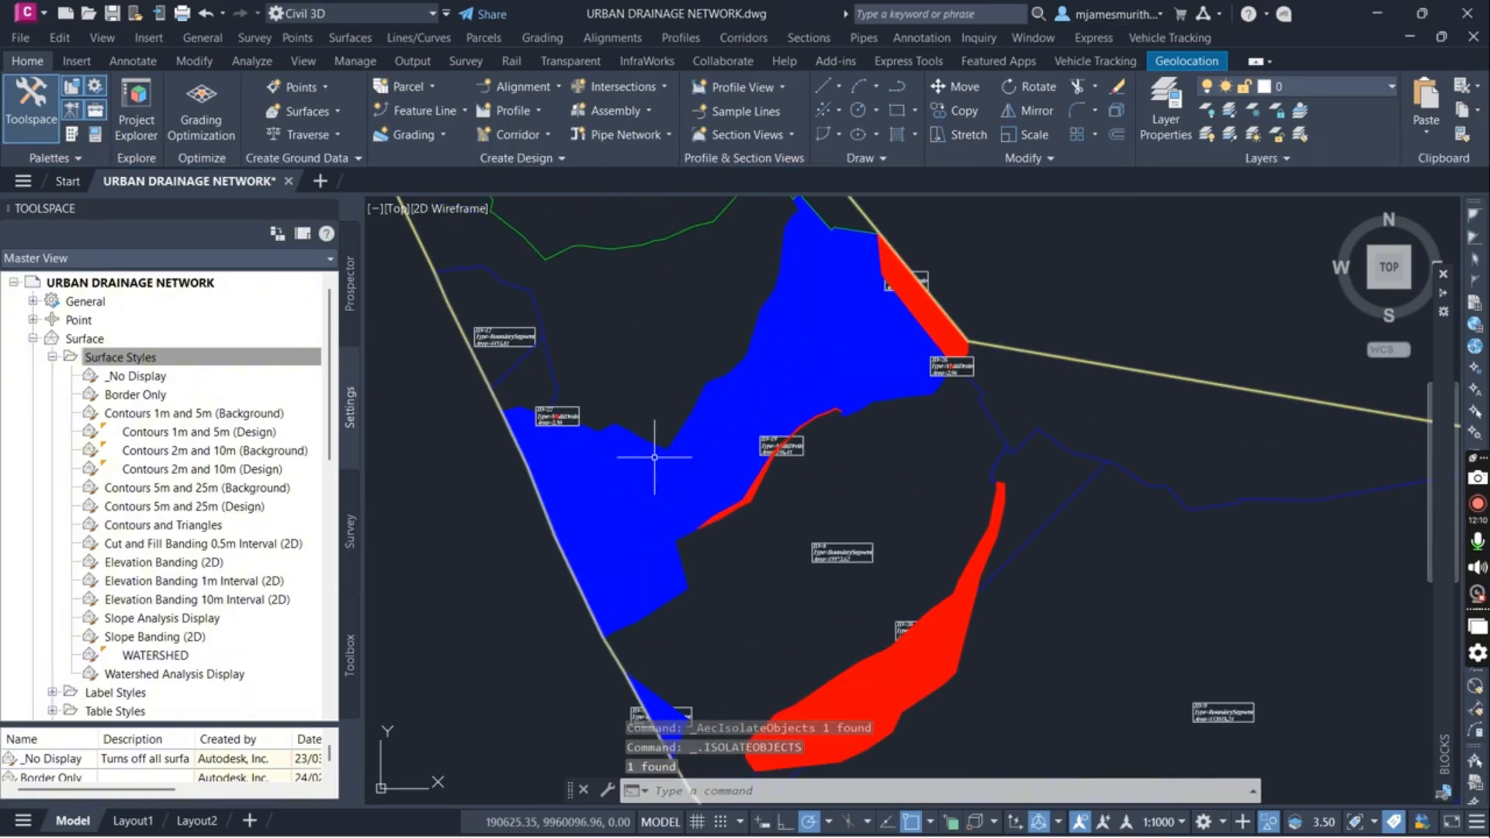
{"action": "left_click", "coordinate": [705, 437]}
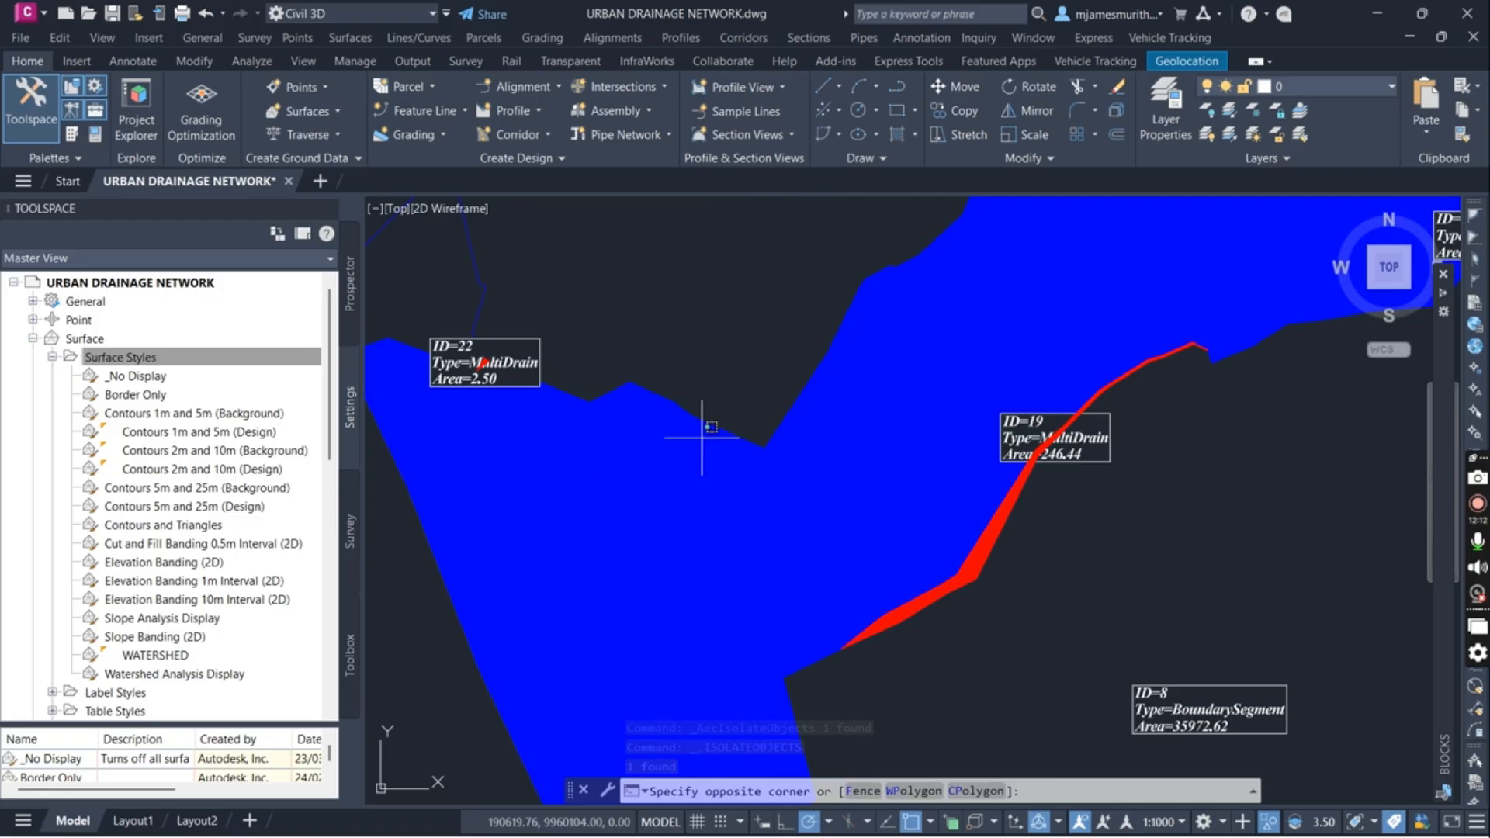
{"action": "scroll", "coordinate": [705, 426], "scroll_direction": "down", "scroll_amount": 2}
{"action": "left_click", "coordinate": [682, 386]}
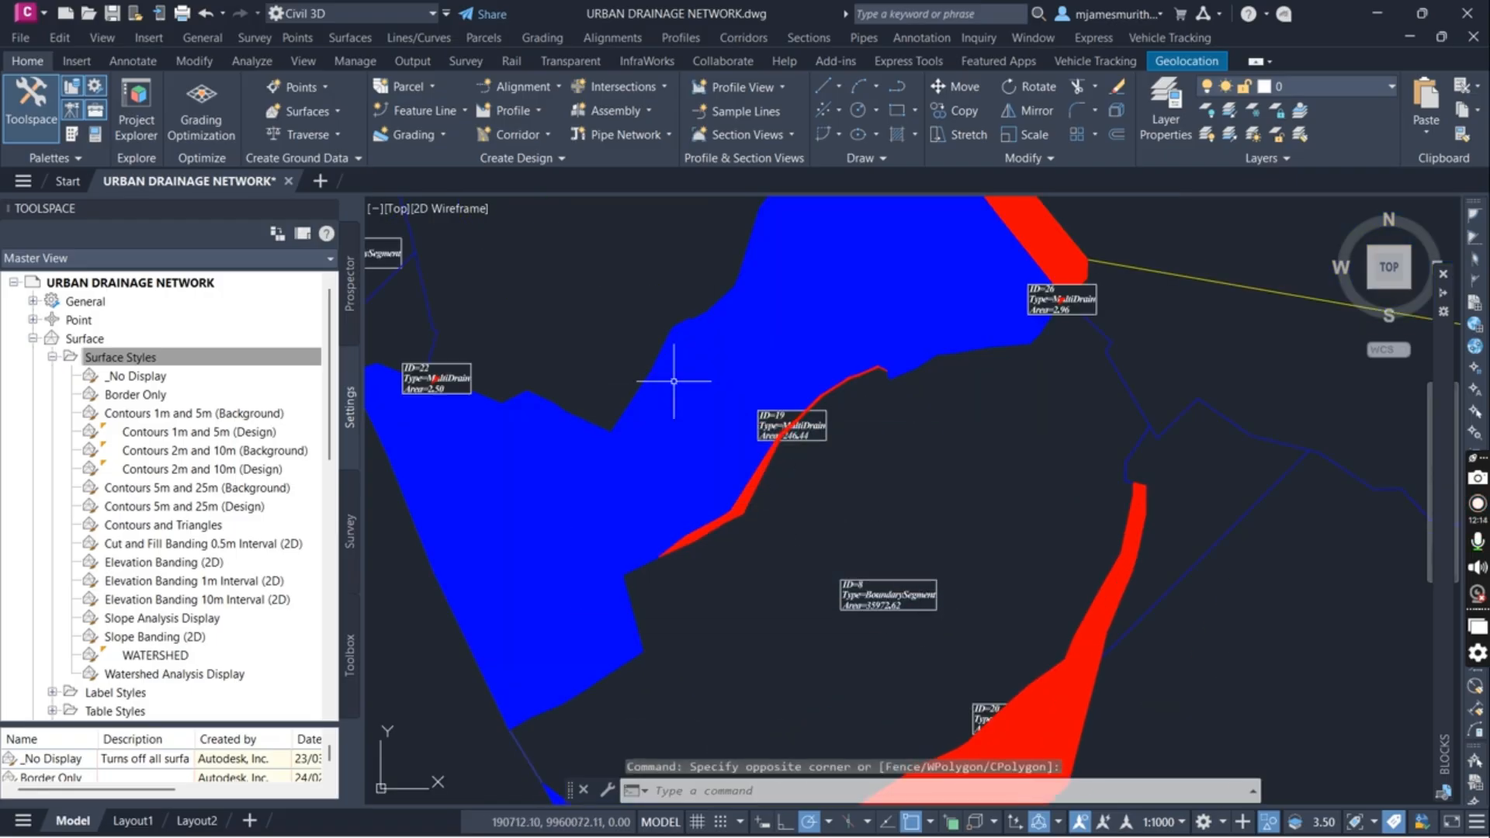
{"action": "scroll", "coordinate": [1060, 553], "scroll_direction": "down", "scroll_amount": 8}
{"action": "scroll", "coordinate": [877, 452], "scroll_direction": "up", "scroll_amount": 2}
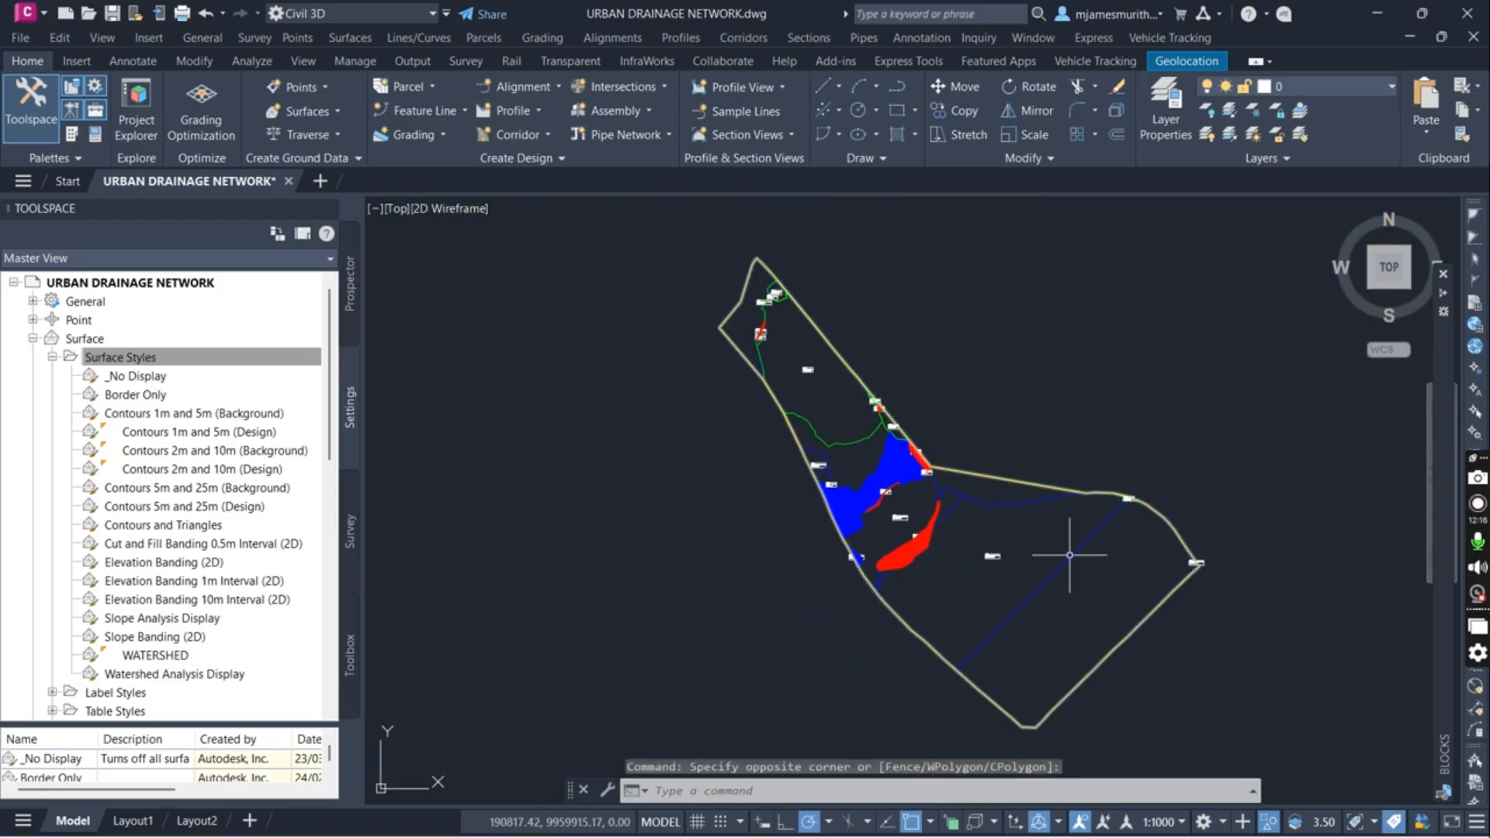
{"action": "left_click", "coordinate": [877, 453]}
{"action": "scroll", "coordinate": [877, 452], "scroll_direction": "up", "scroll_amount": 4}
{"action": "scroll", "coordinate": [776, 396], "scroll_direction": "up", "scroll_amount": 2}
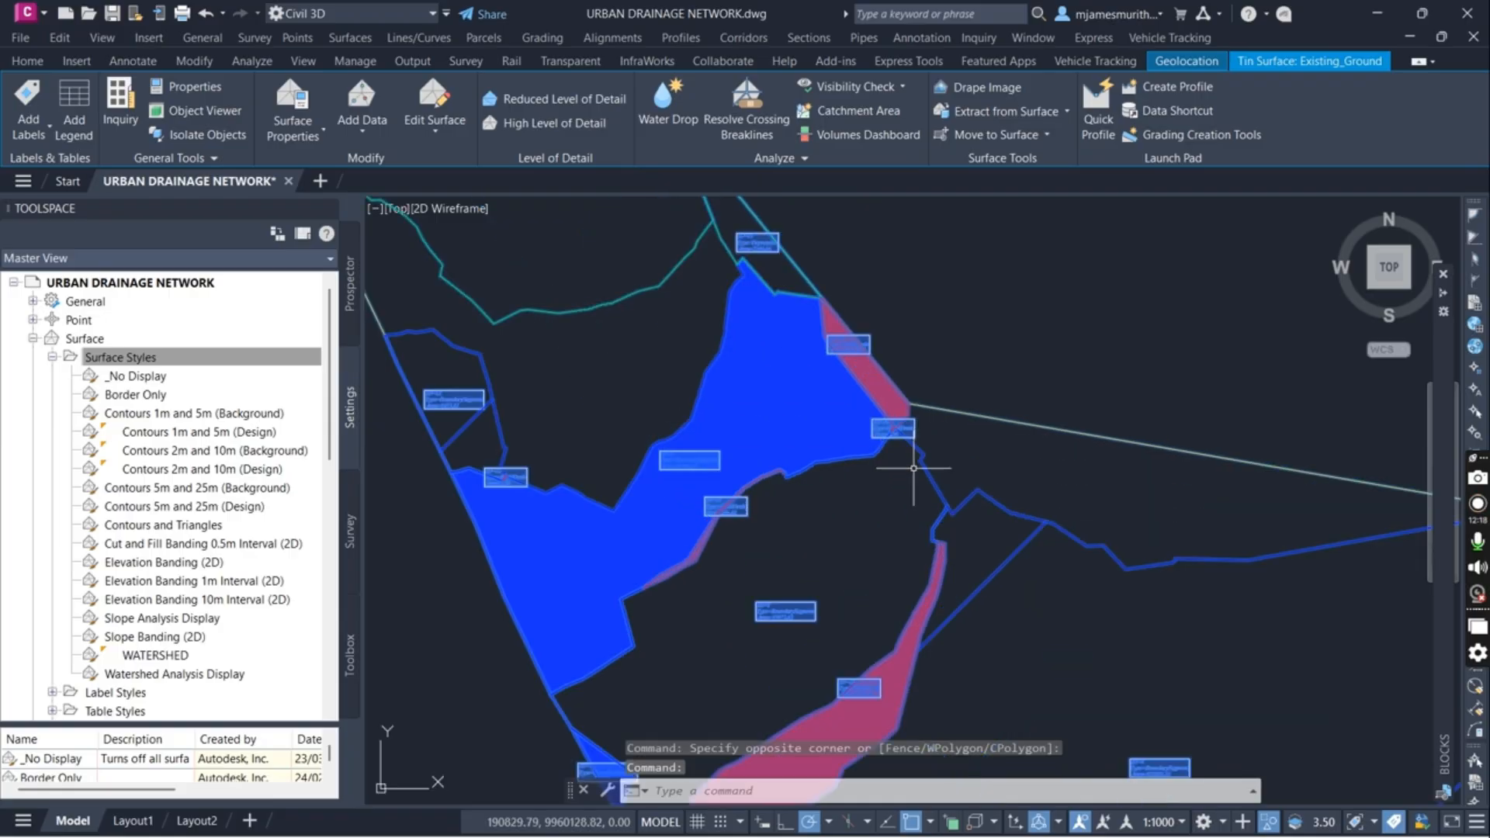
{"action": "scroll", "coordinate": [718, 369], "scroll_direction": "down", "scroll_amount": 3}
{"action": "scroll", "coordinate": [644, 351], "scroll_direction": "up", "scroll_amount": 8}
{"action": "scroll", "coordinate": [669, 379], "scroll_direction": "down", "scroll_amount": 7}
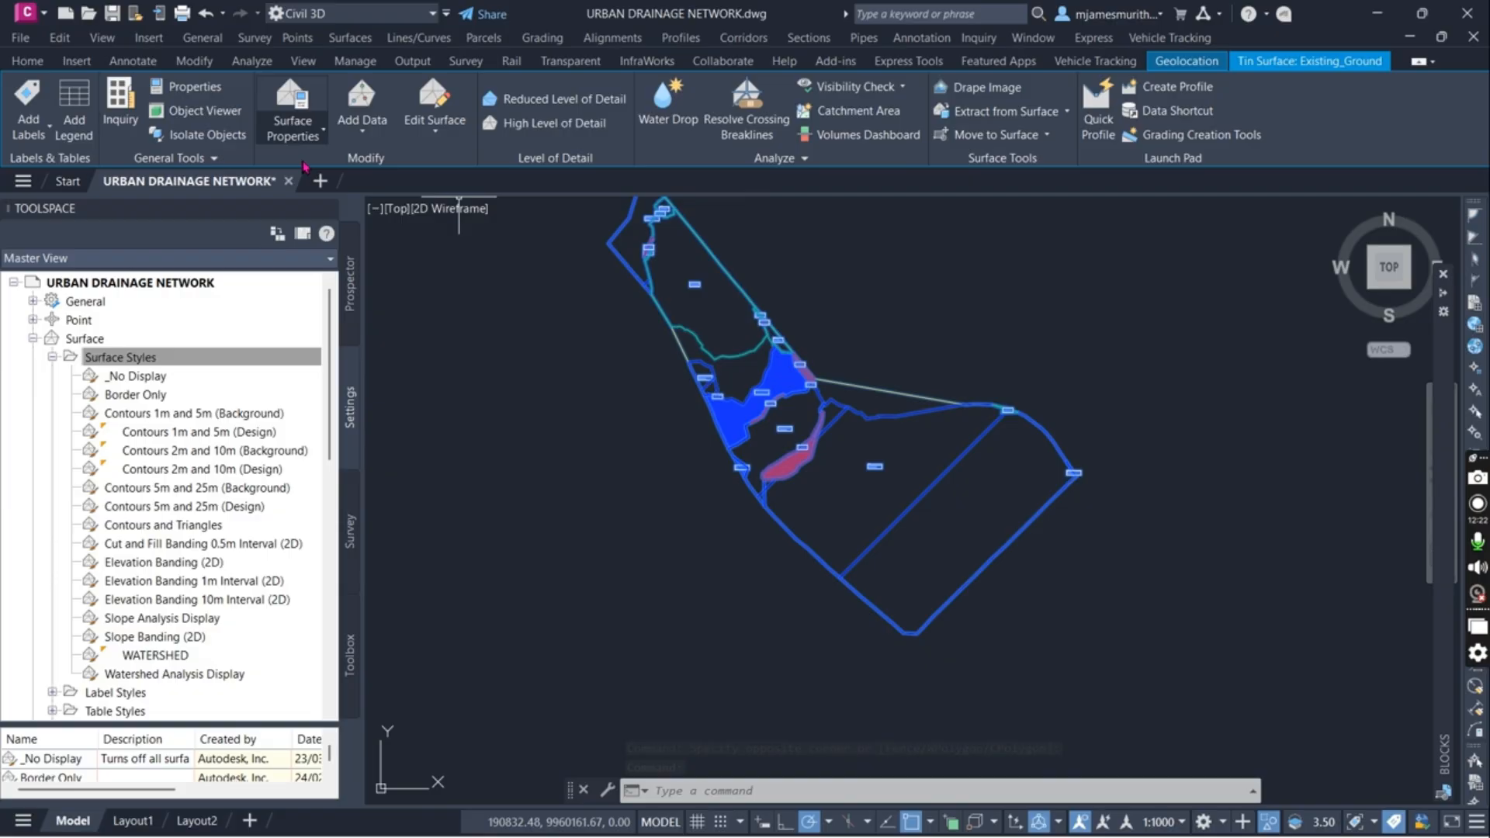
Review the component display settings of the WATERSHED surface style, close it without changes and collapse the surface settings
{"action": "left_click", "coordinate": [189, 658]}
{"action": "right_click", "coordinate": [191, 659]}
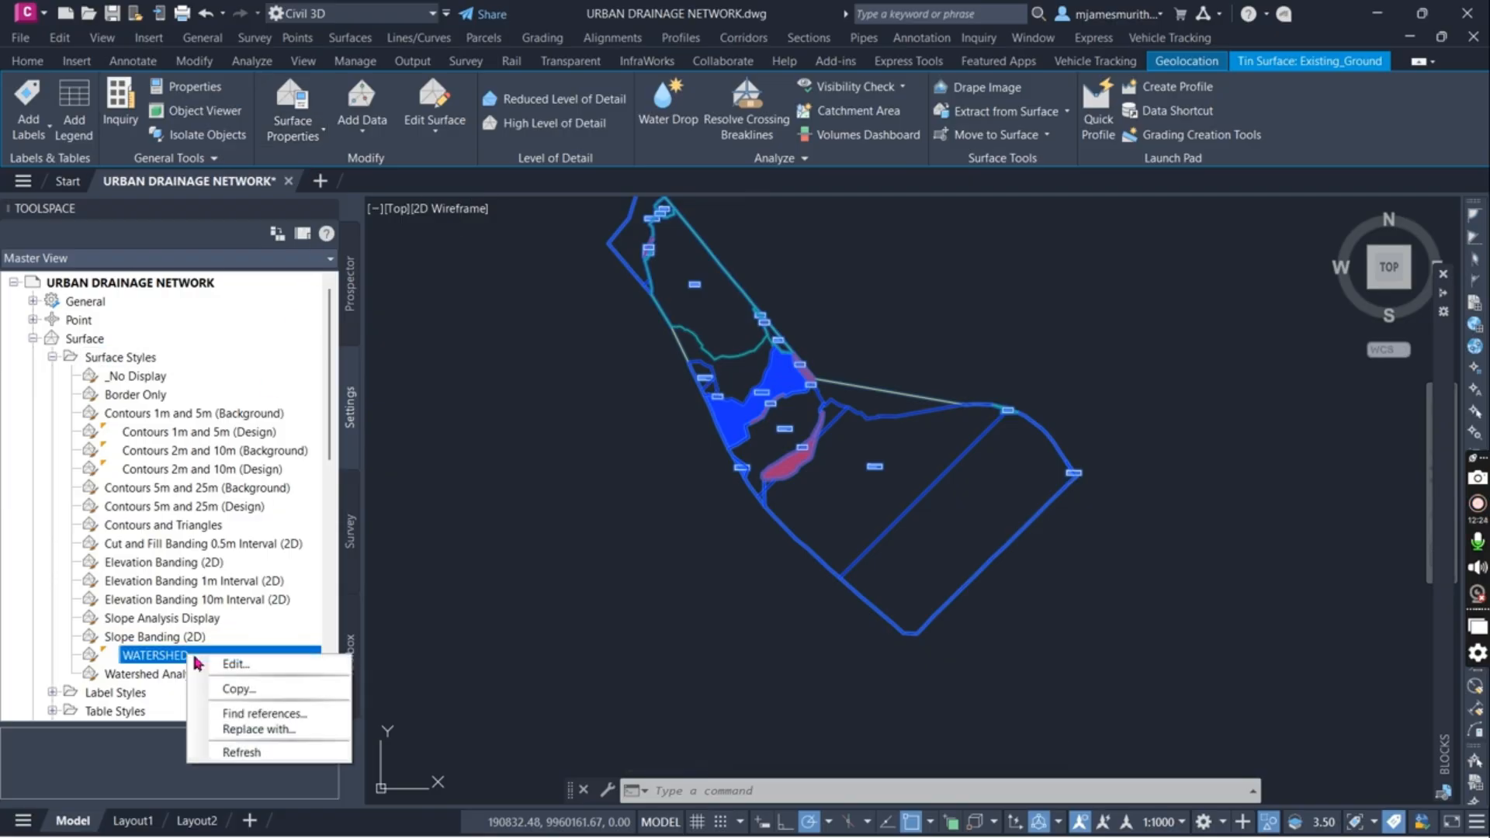
{"action": "left_click", "coordinate": [171, 678]}
{"action": "left_click", "coordinate": [168, 675]}
{"action": "right_click", "coordinate": [167, 675]}
{"action": "left_click", "coordinate": [168, 659]}
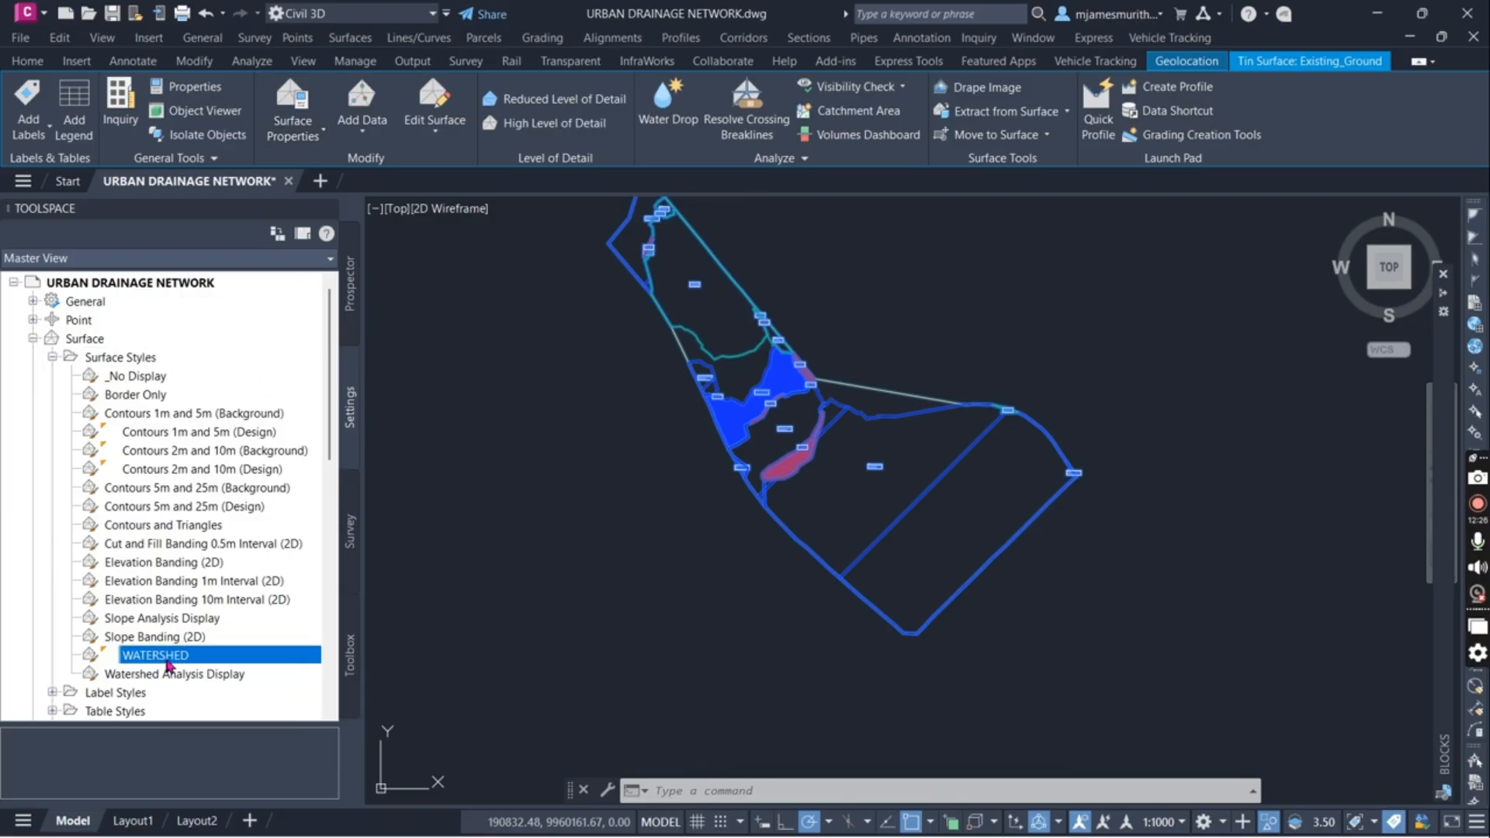
{"action": "right_click", "coordinate": [170, 658]}
{"action": "left_click", "coordinate": [246, 672]}
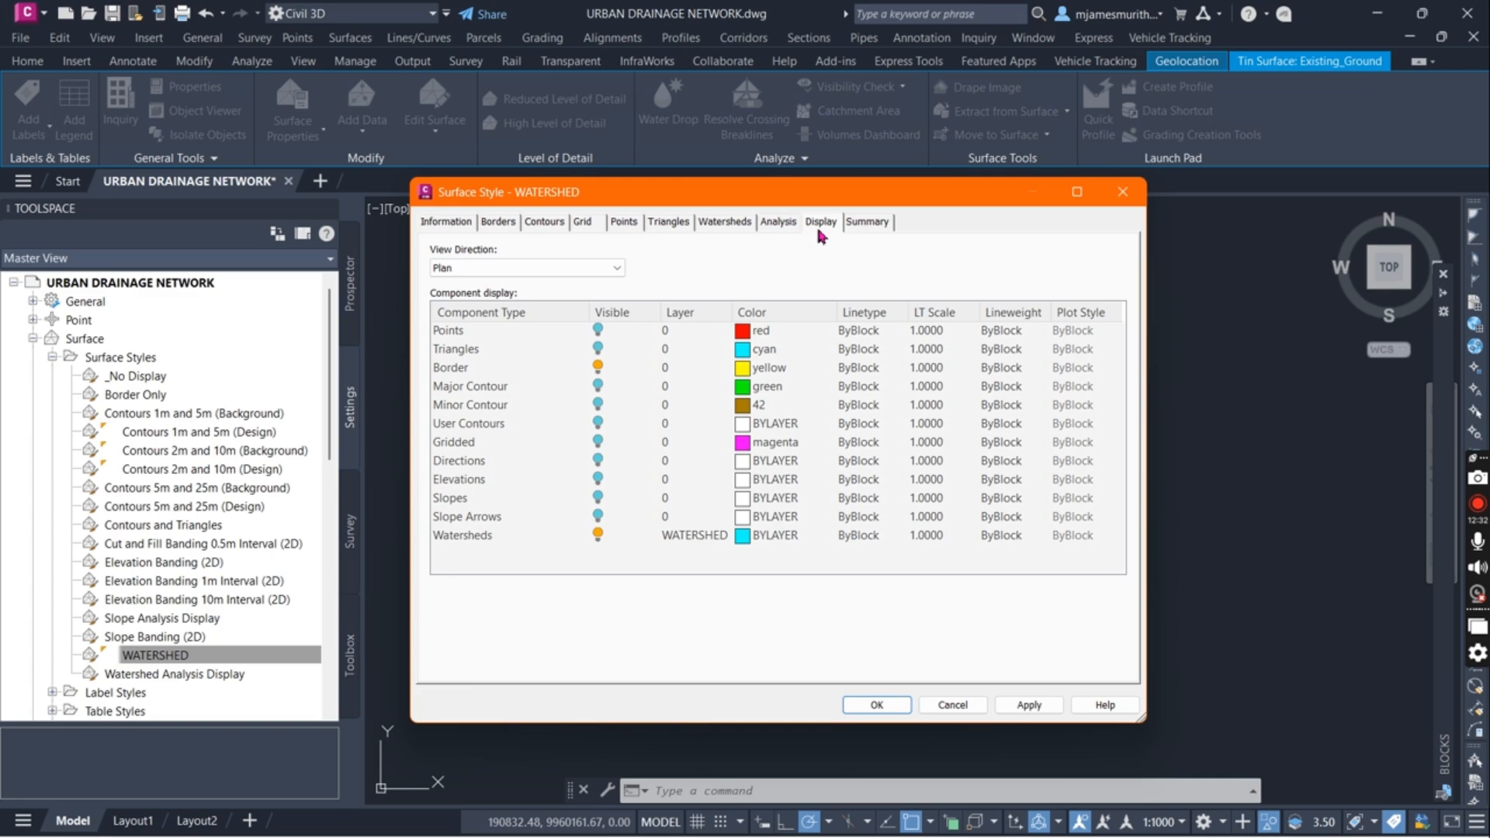
{"action": "left_click", "coordinate": [1122, 192]}
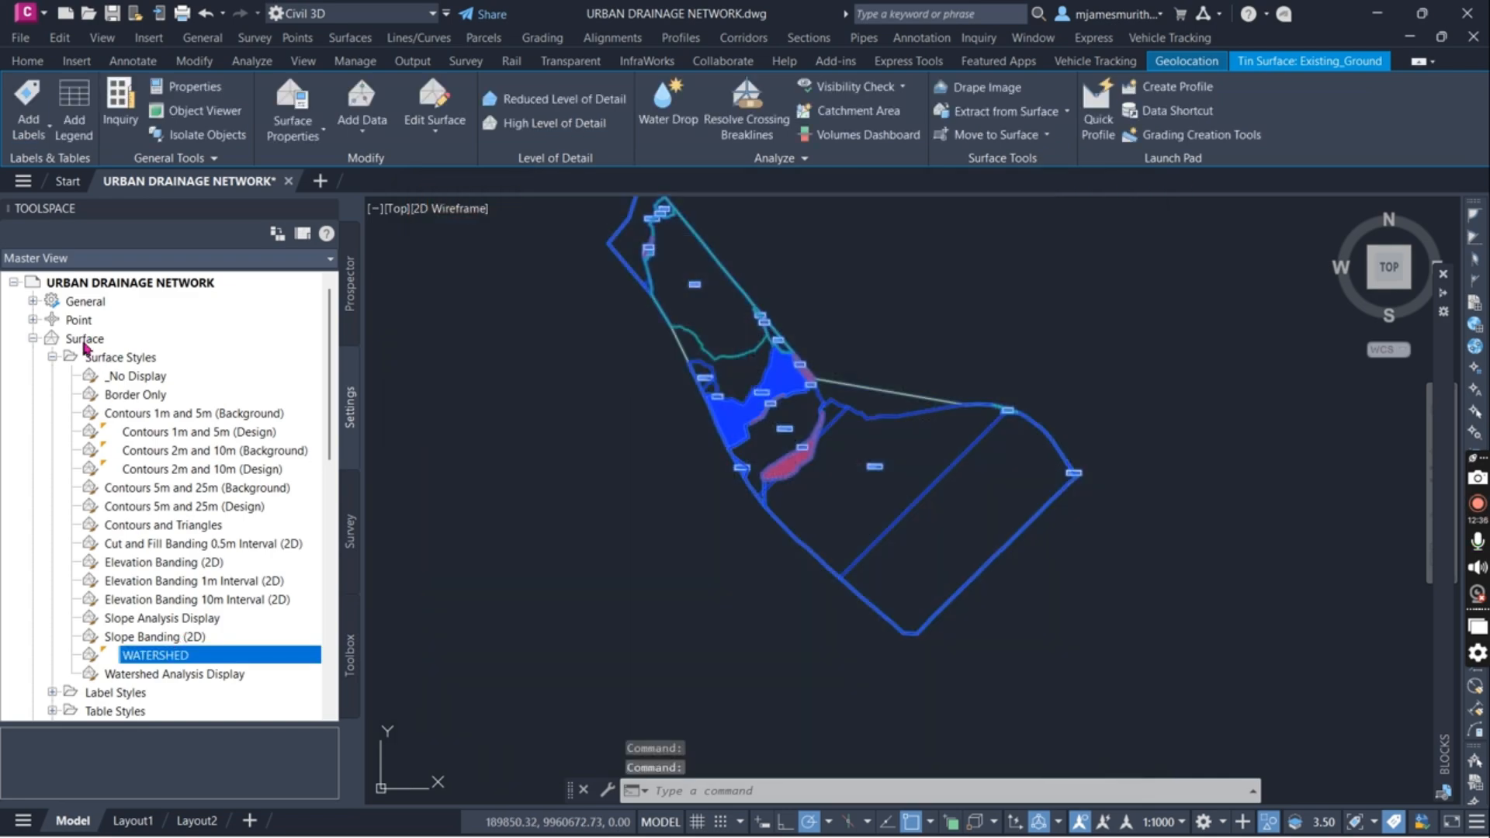
{"action": "left_click", "coordinate": [84, 343]}
{"action": "left_click", "coordinate": [32, 339]}
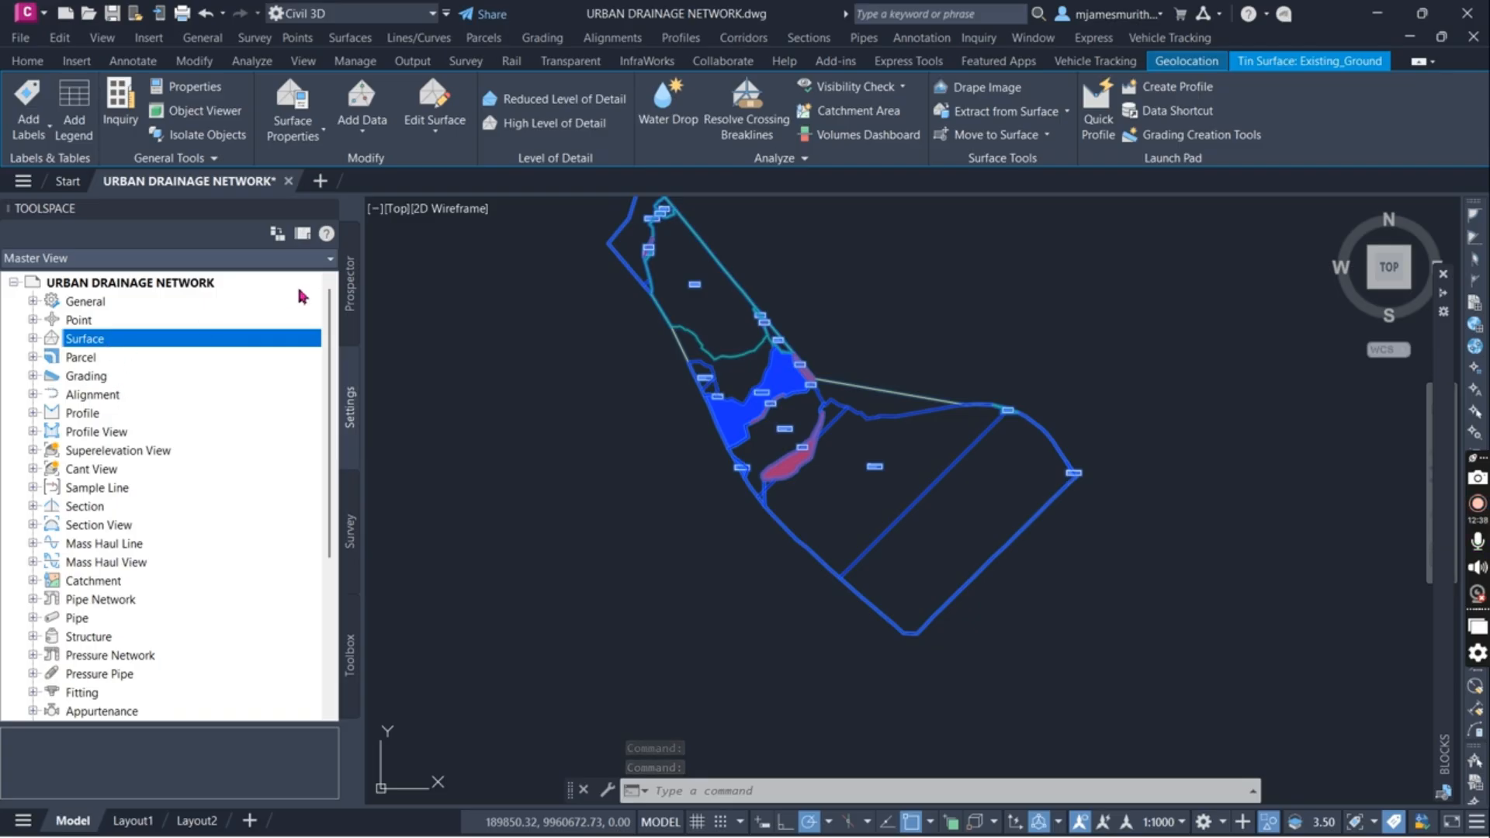
Turn on the boundary point watersheds with IDs 1 to 5 in Existing_Ground's Watersheds analysis and apply the change
{"action": "left_click", "coordinate": [294, 116]}
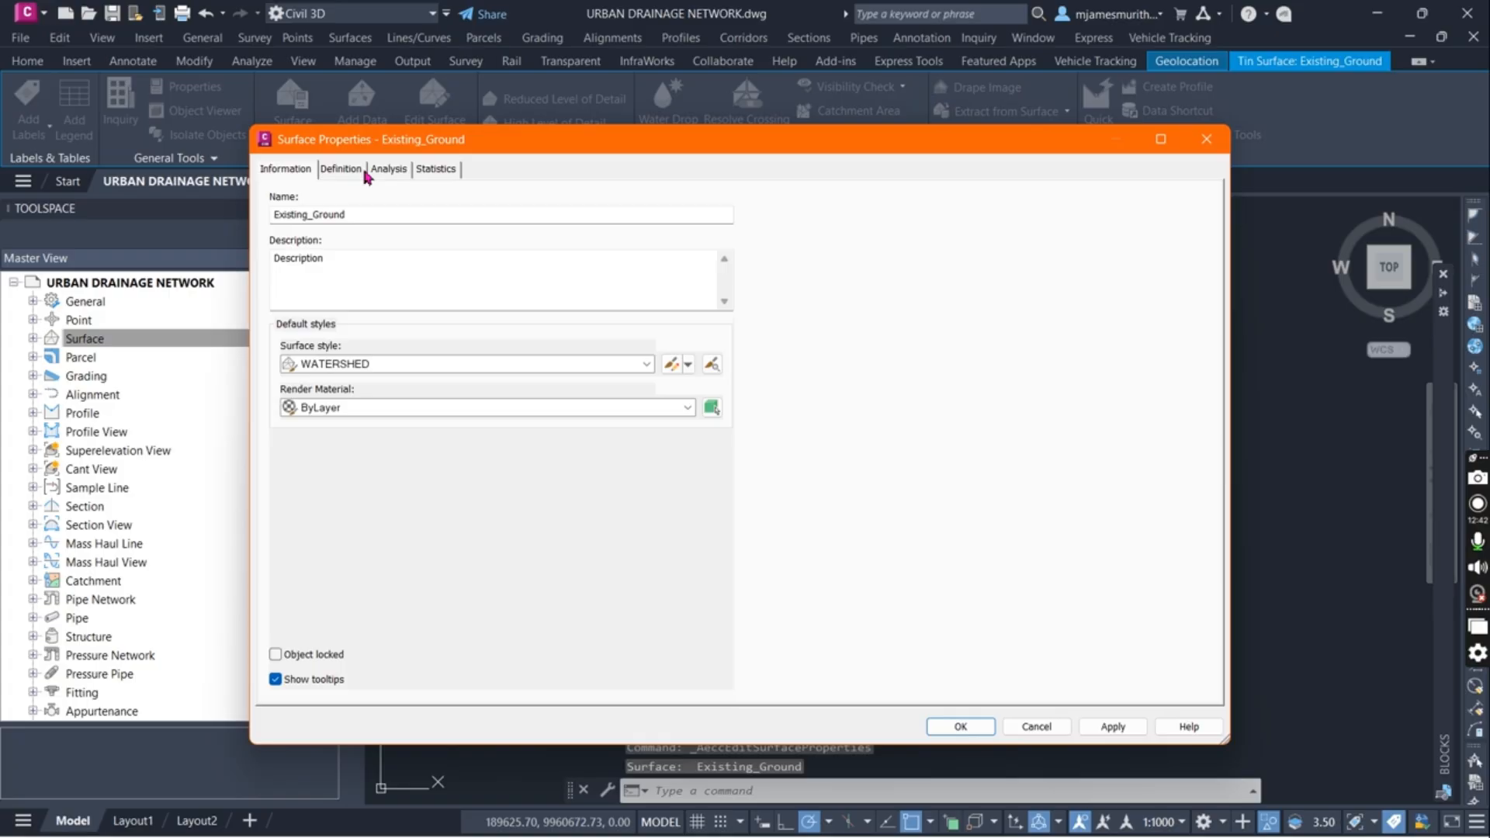
{"action": "left_click", "coordinate": [388, 170]}
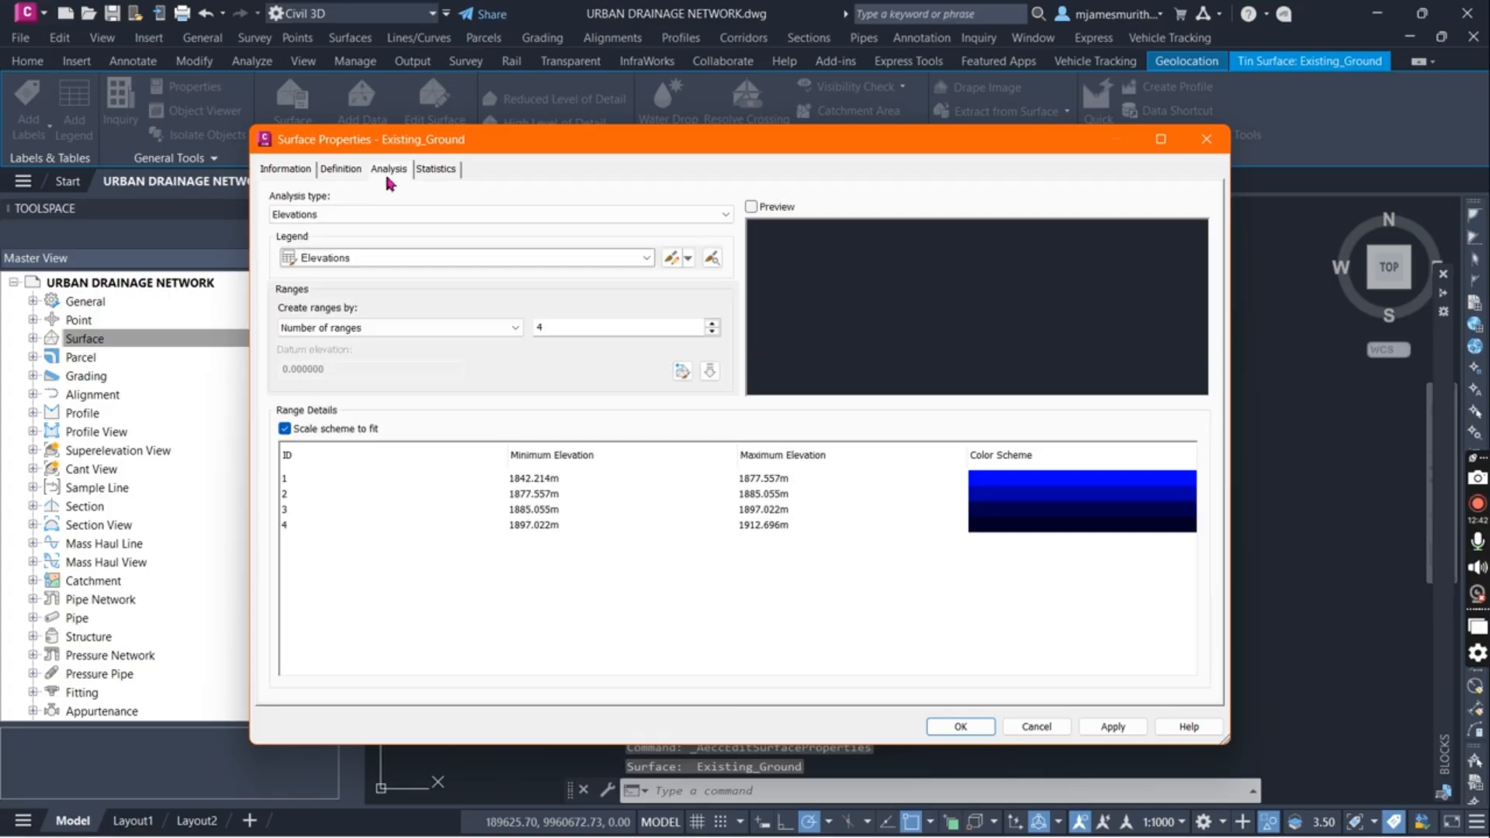
{"action": "left_click", "coordinate": [340, 215]}
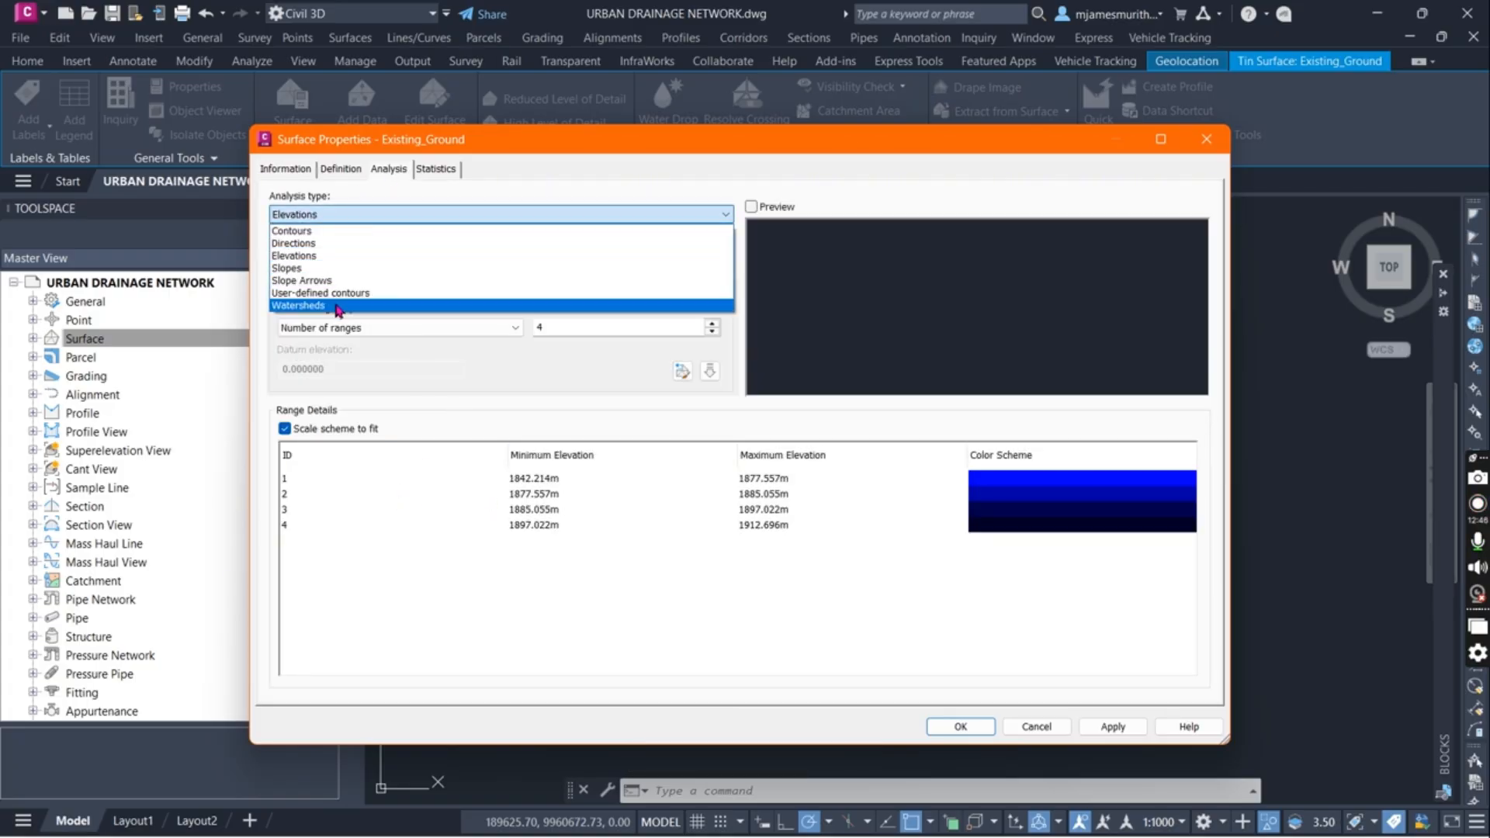
{"action": "left_click", "coordinate": [337, 307]}
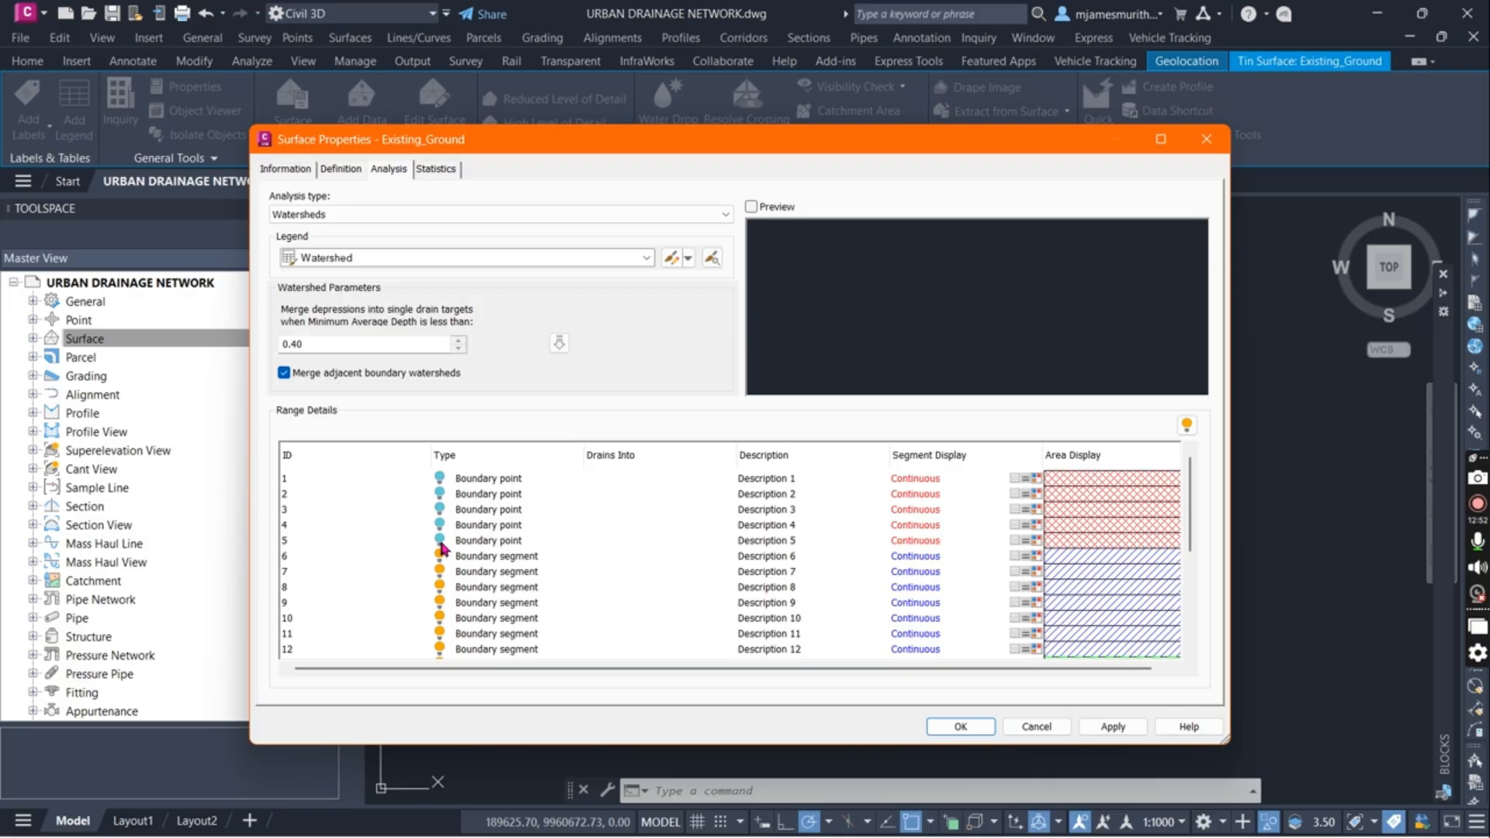
{"action": "left_click", "coordinate": [441, 542]}
{"action": "left_click", "coordinate": [441, 525]}
{"action": "left_click", "coordinate": [440, 509]}
{"action": "left_click", "coordinate": [440, 494]}
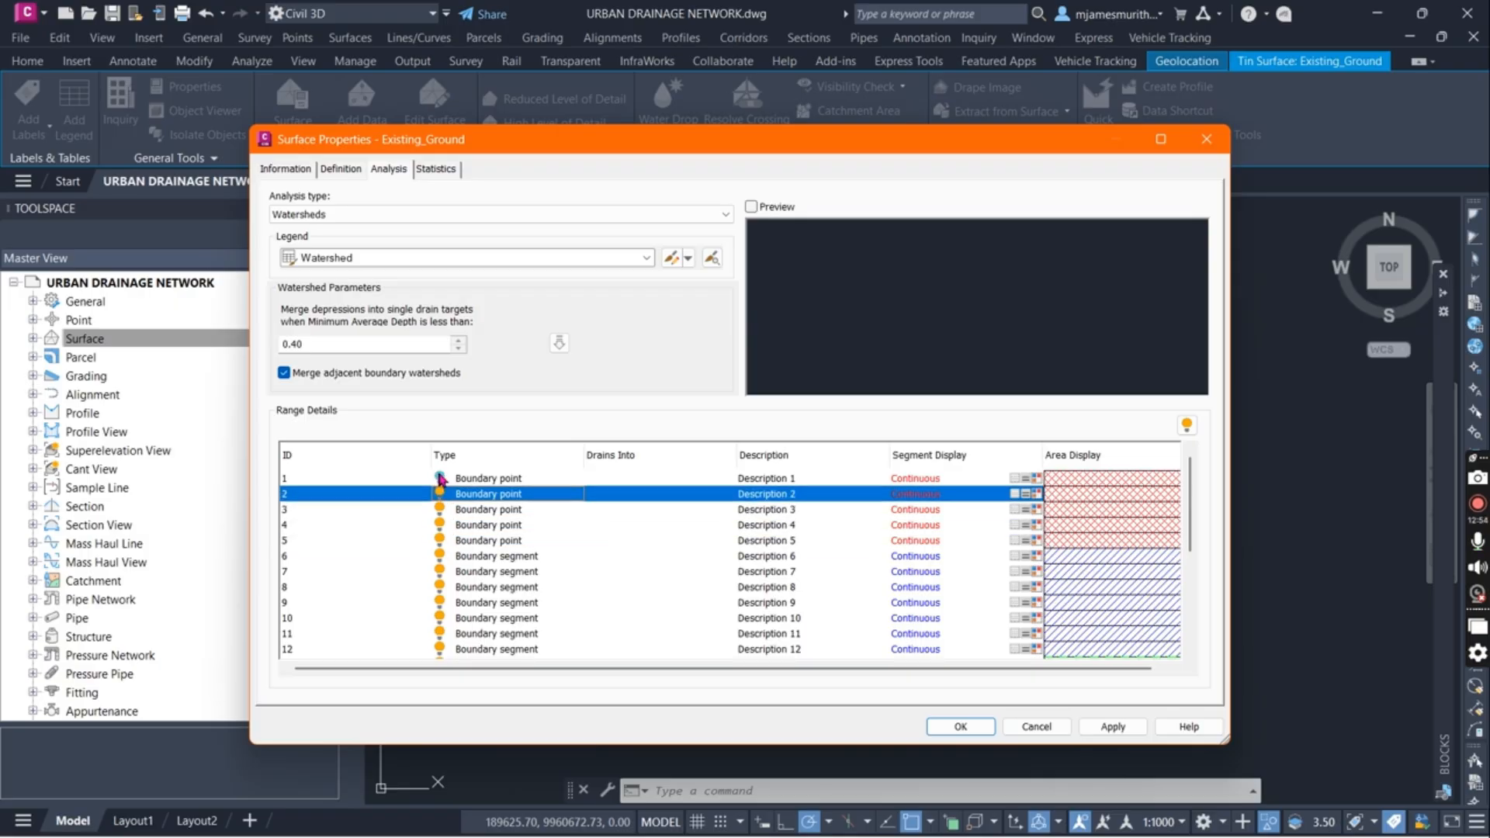
{"action": "left_click", "coordinate": [440, 478]}
{"action": "left_click", "coordinate": [1113, 728]}
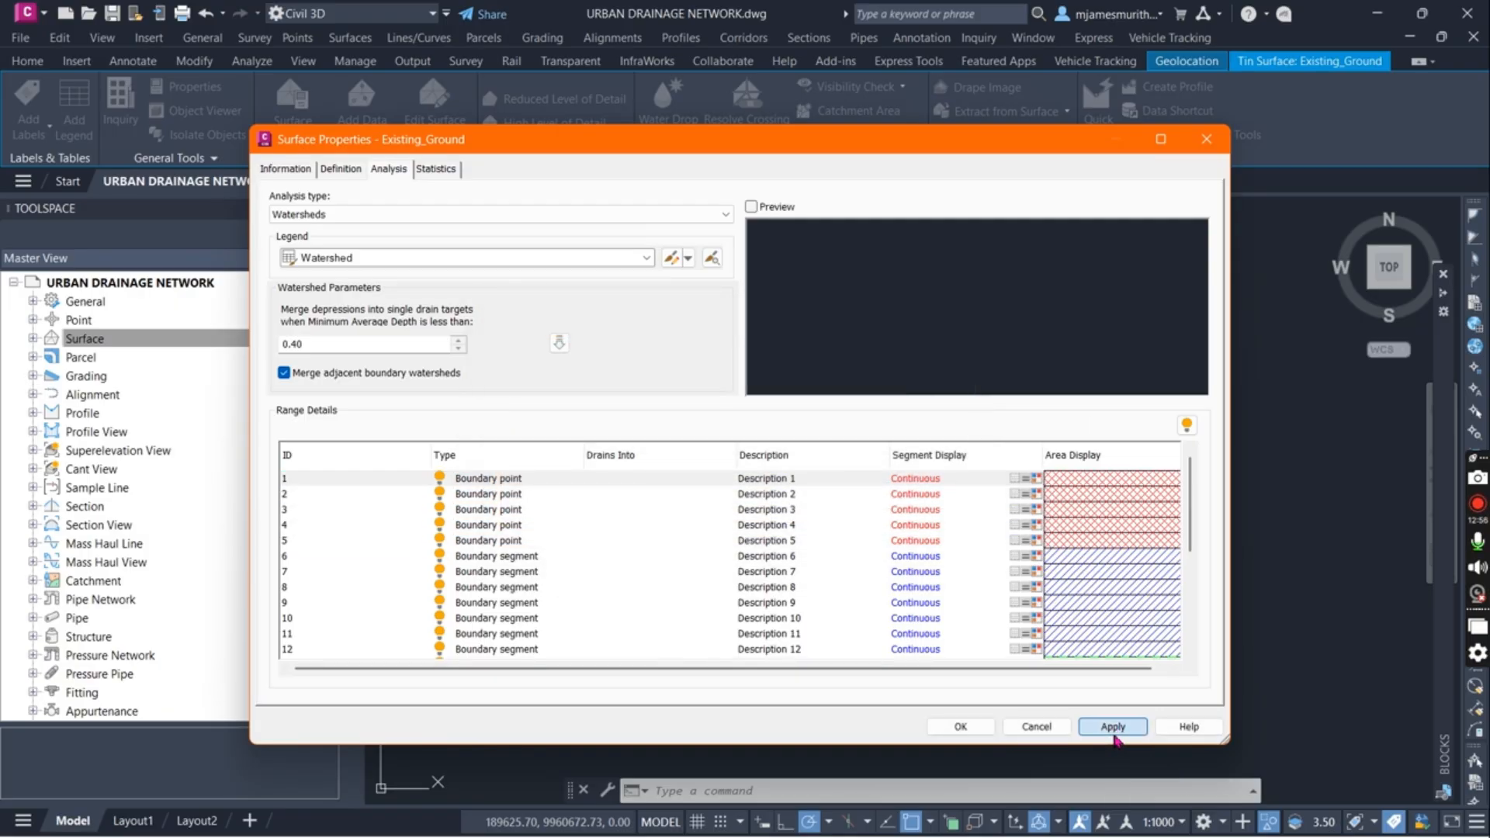
{"action": "left_click", "coordinate": [961, 726]}
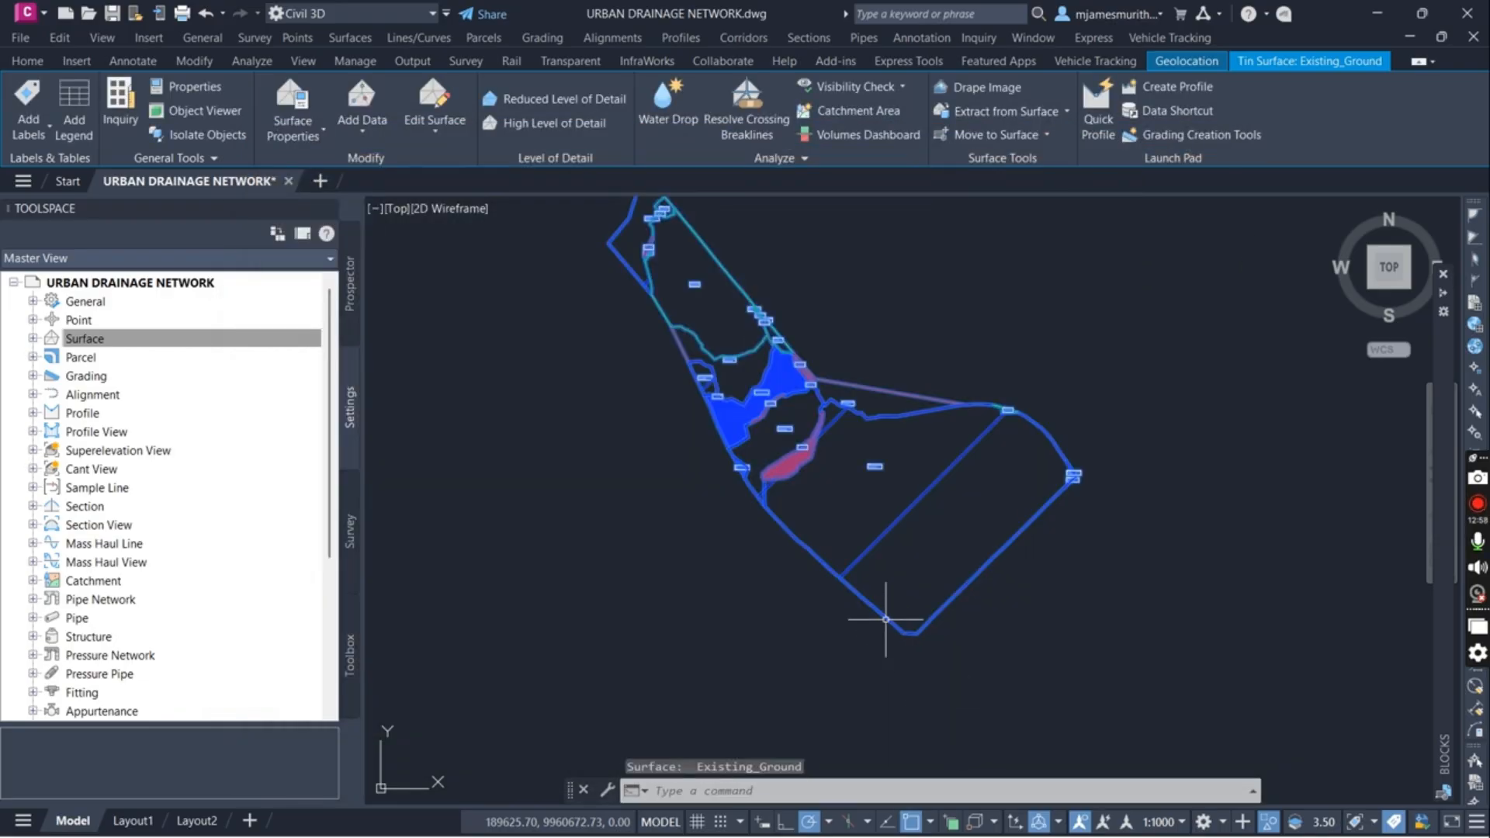
Change the area hatch pattern of watershed ID 1 to ANSI36 in Existing_Ground's Watersheds analysis and apply it
{"action": "left_click", "coordinate": [274, 130]}
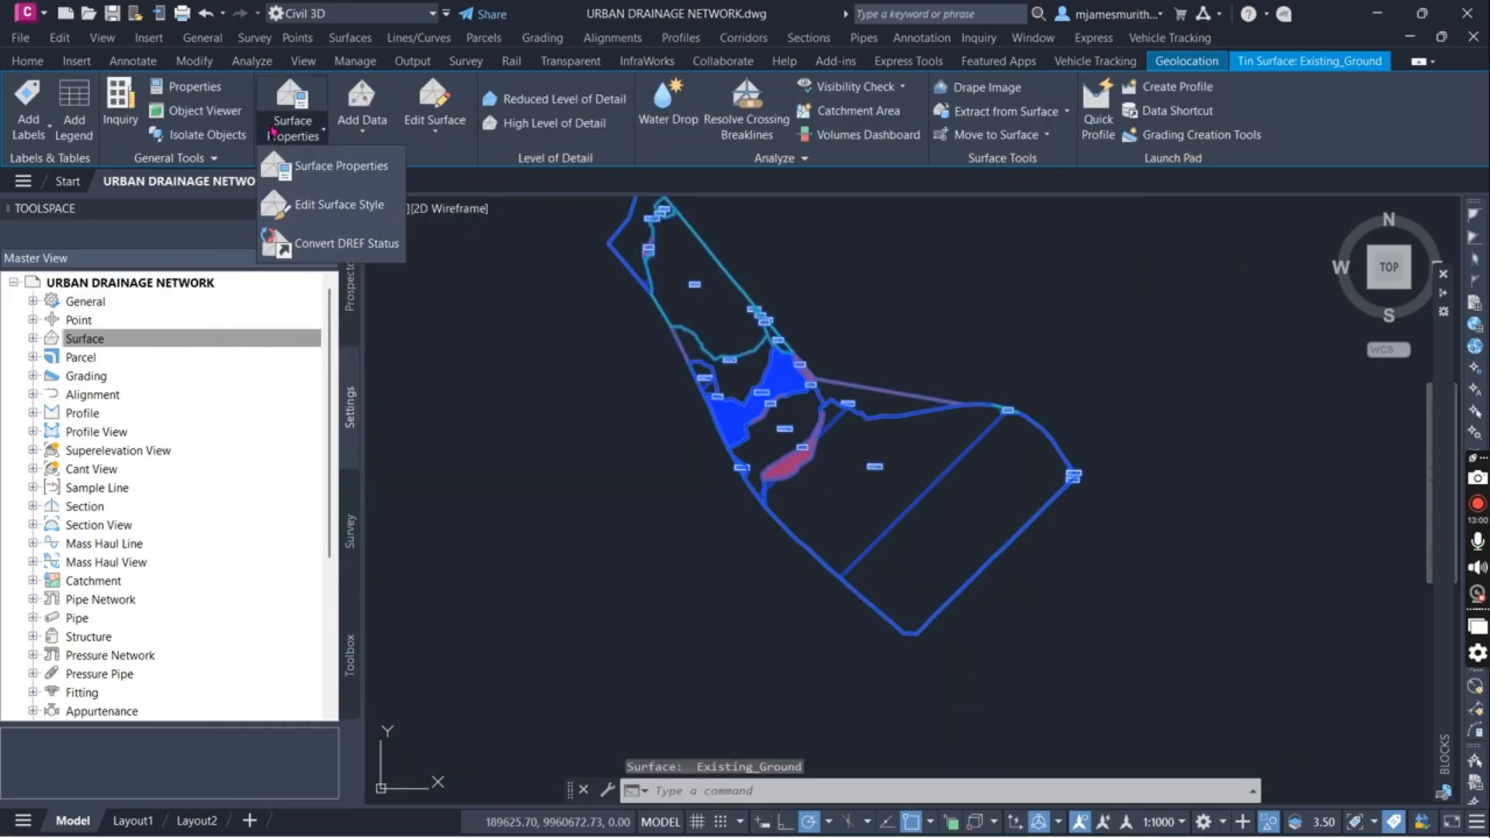
{"action": "left_click", "coordinate": [311, 182]}
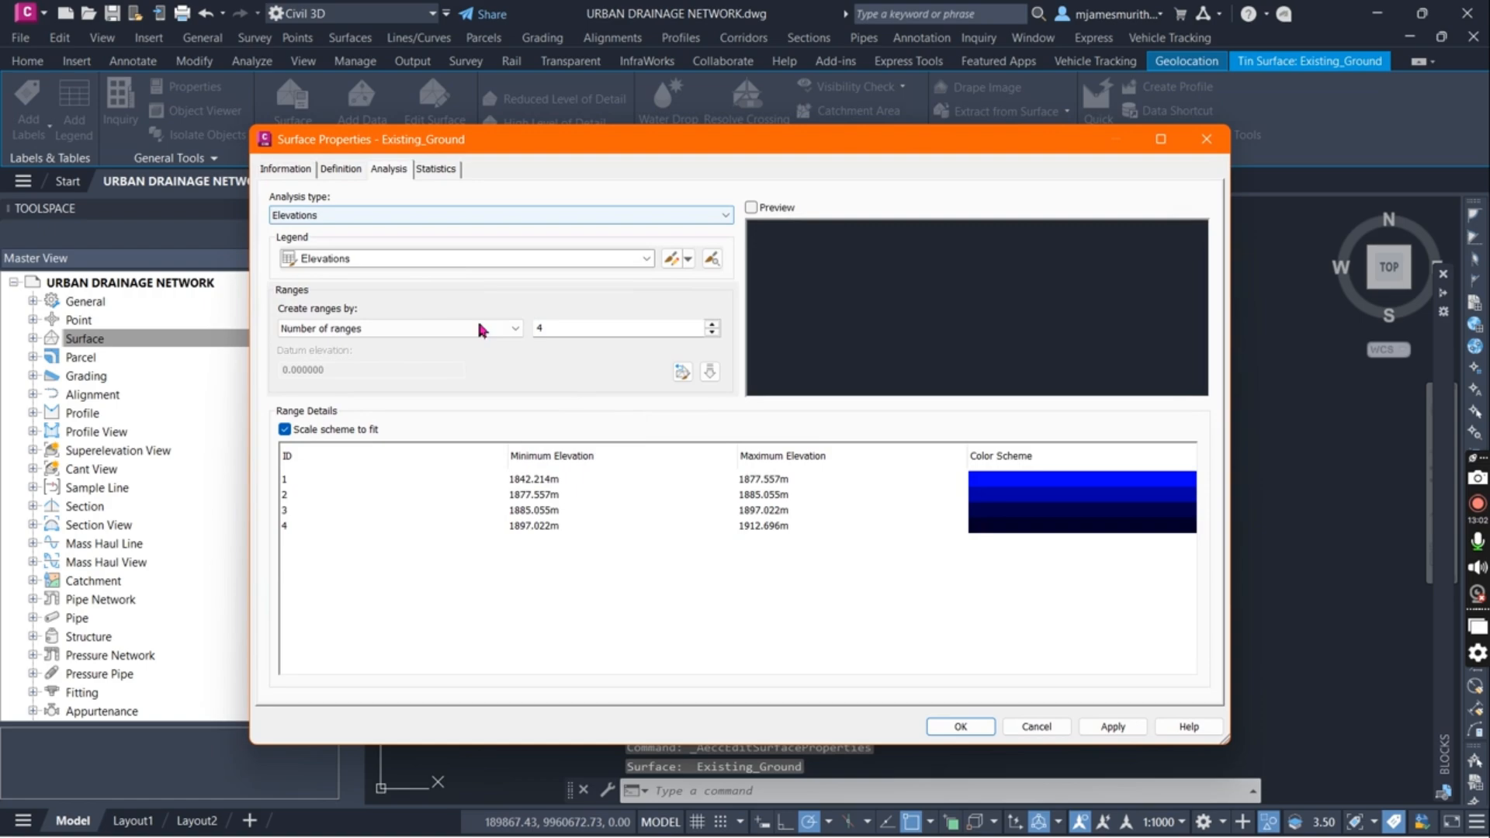
{"action": "left_click", "coordinate": [354, 215]}
{"action": "left_click", "coordinate": [326, 306]}
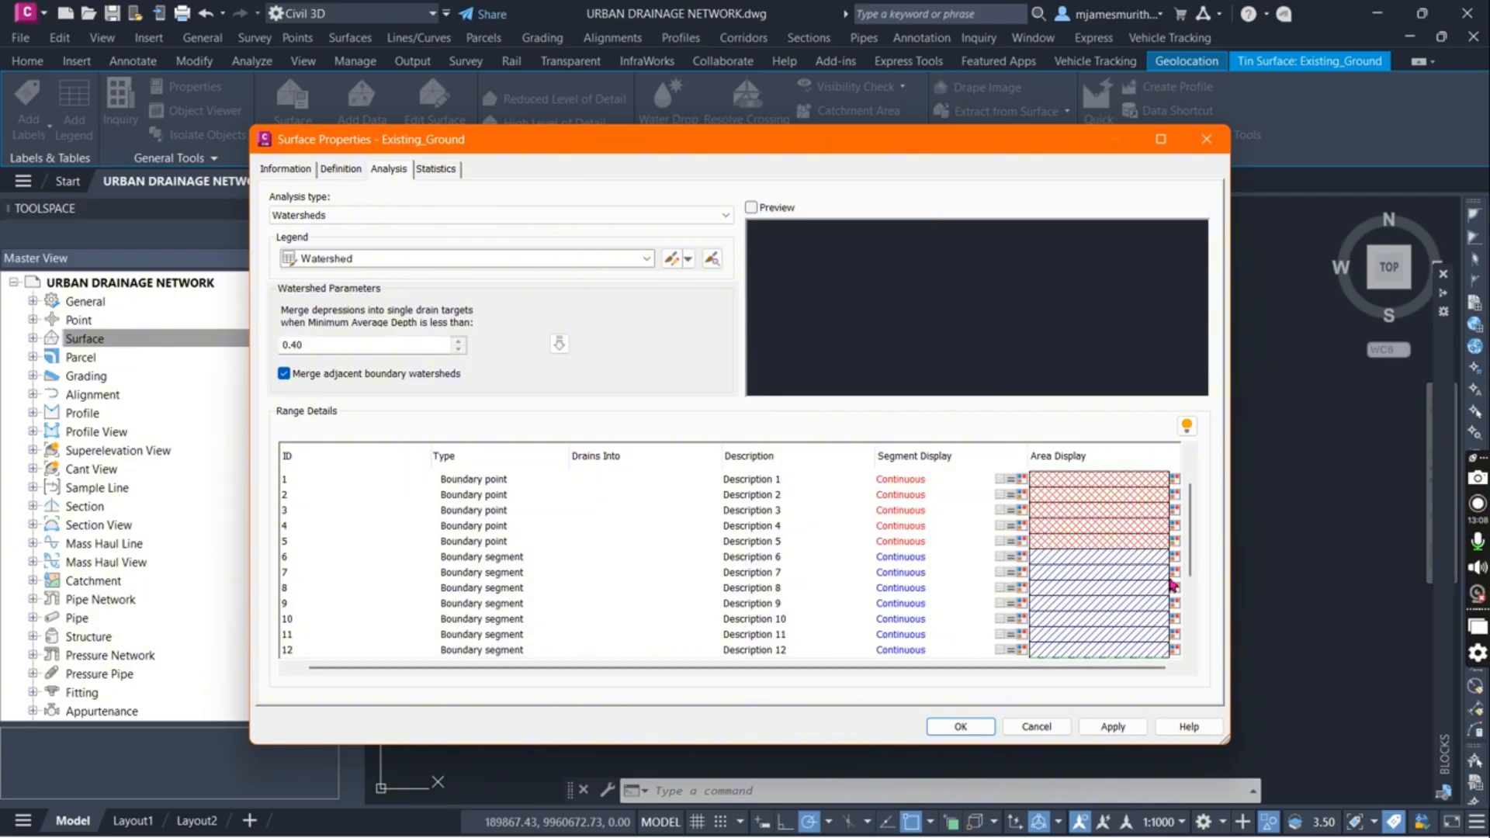
{"action": "scroll", "coordinate": [1168, 632], "scroll_direction": "down", "scroll_amount": 4}
{"action": "scroll", "coordinate": [1166, 632], "scroll_direction": "up", "scroll_amount": 4}
{"action": "left_click", "coordinate": [1176, 481]}
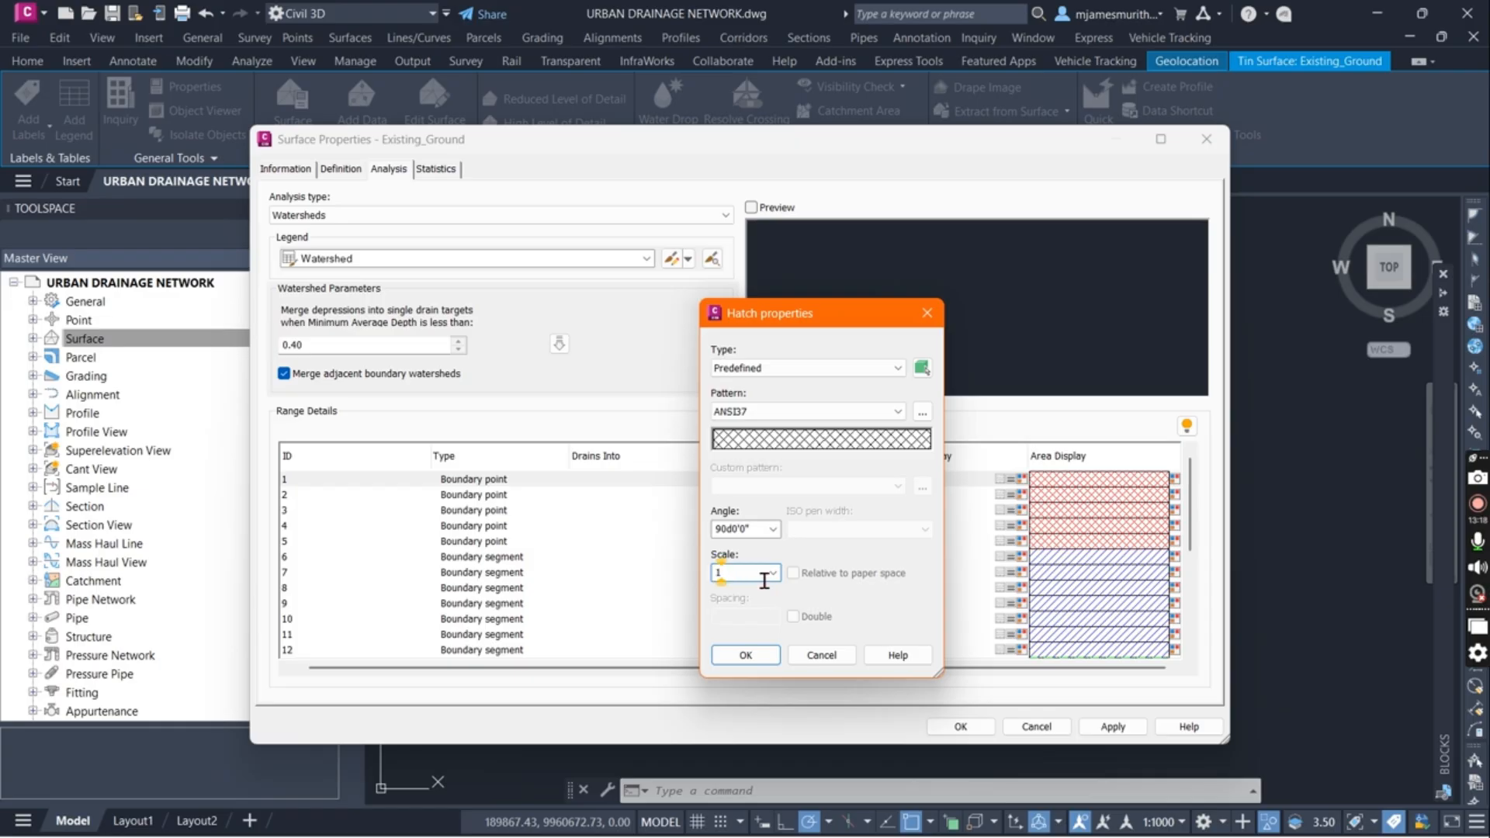
{"action": "left_click", "coordinate": [900, 412]}
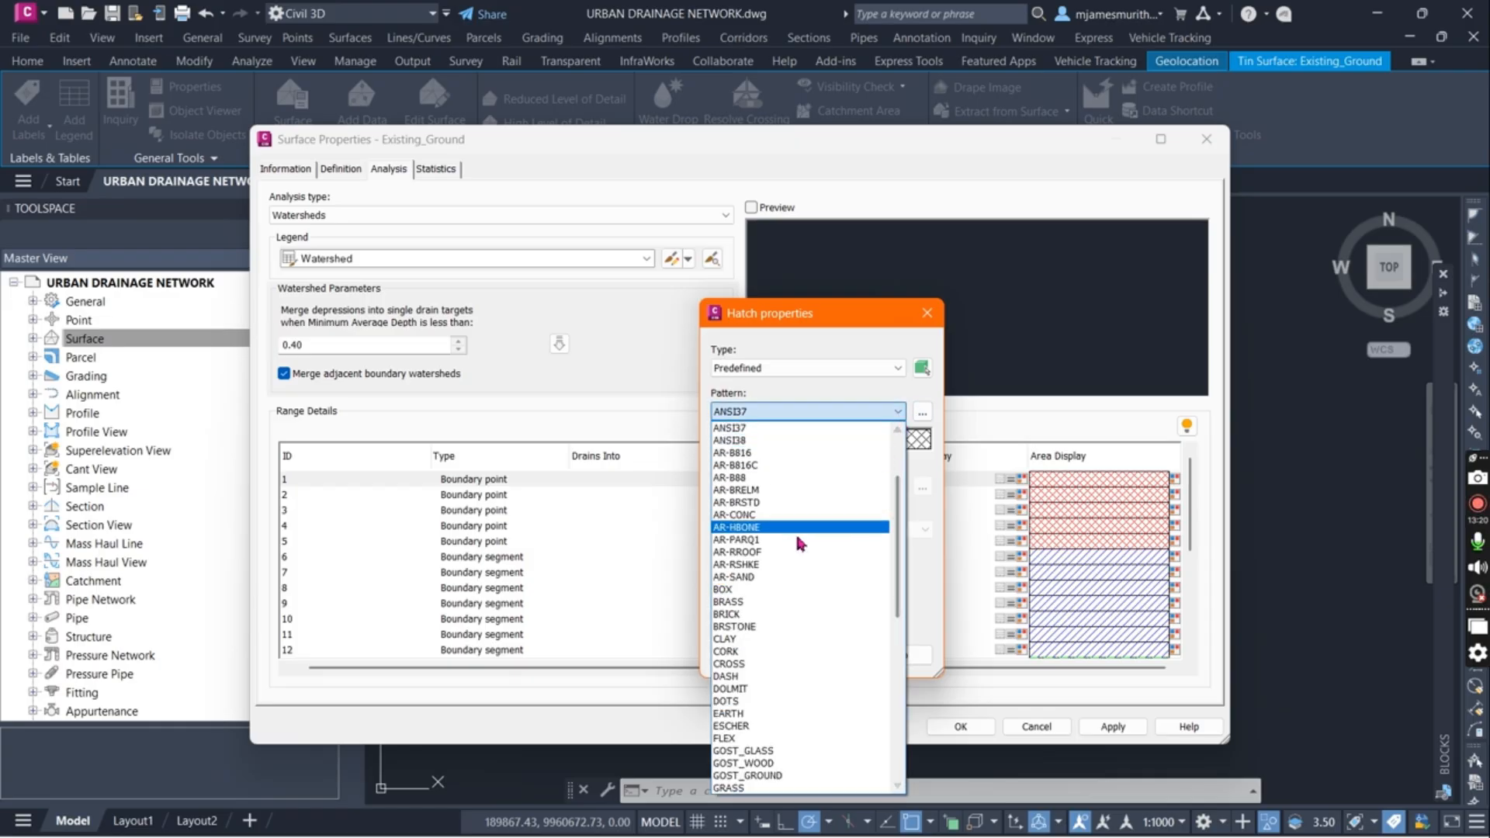
{"action": "left_click", "coordinate": [931, 463]}
{"action": "left_click", "coordinate": [919, 439]}
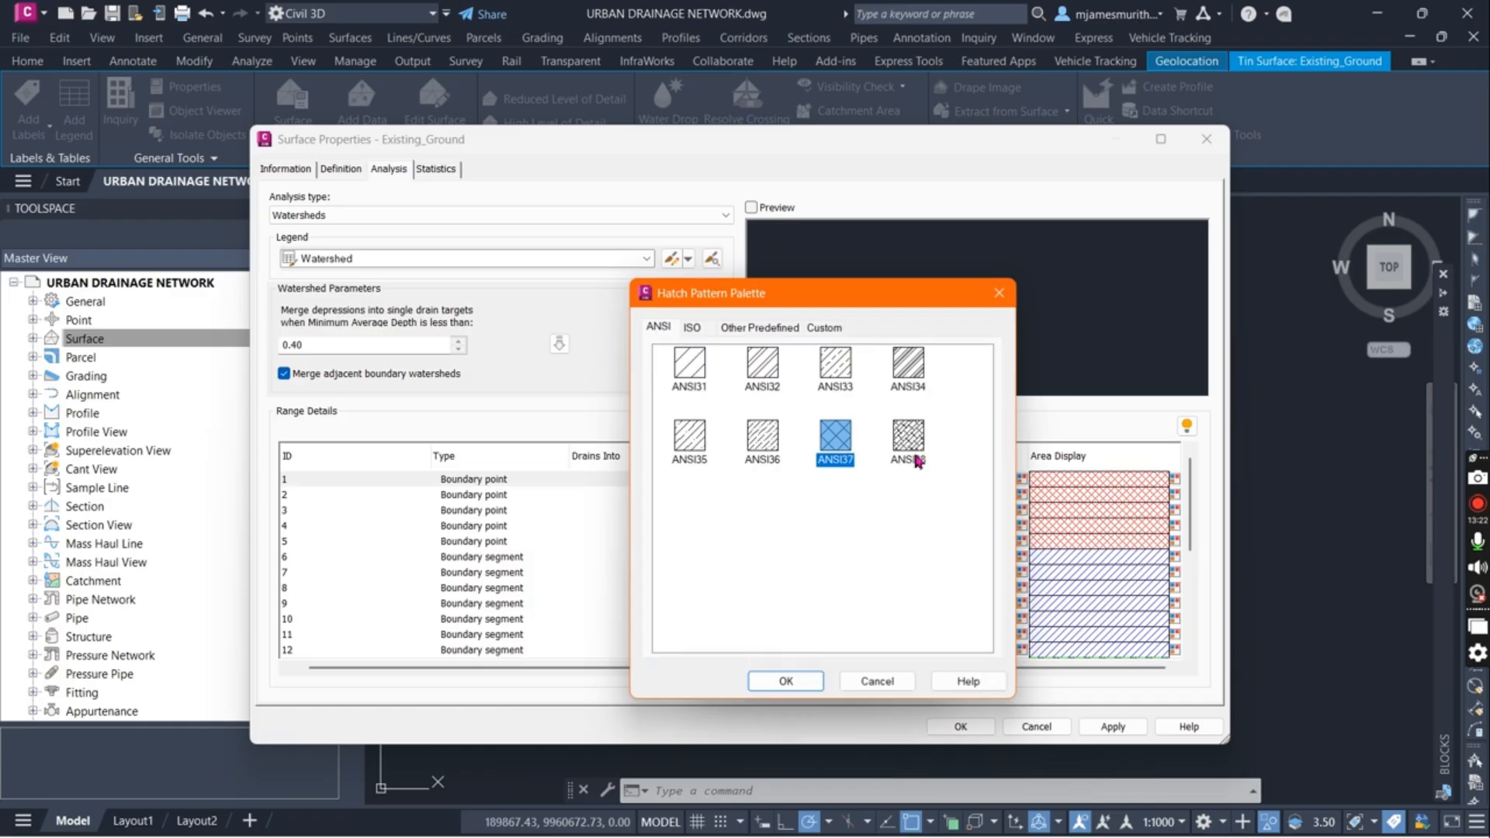
{"action": "left_click", "coordinate": [776, 456]}
{"action": "left_click", "coordinate": [774, 683]}
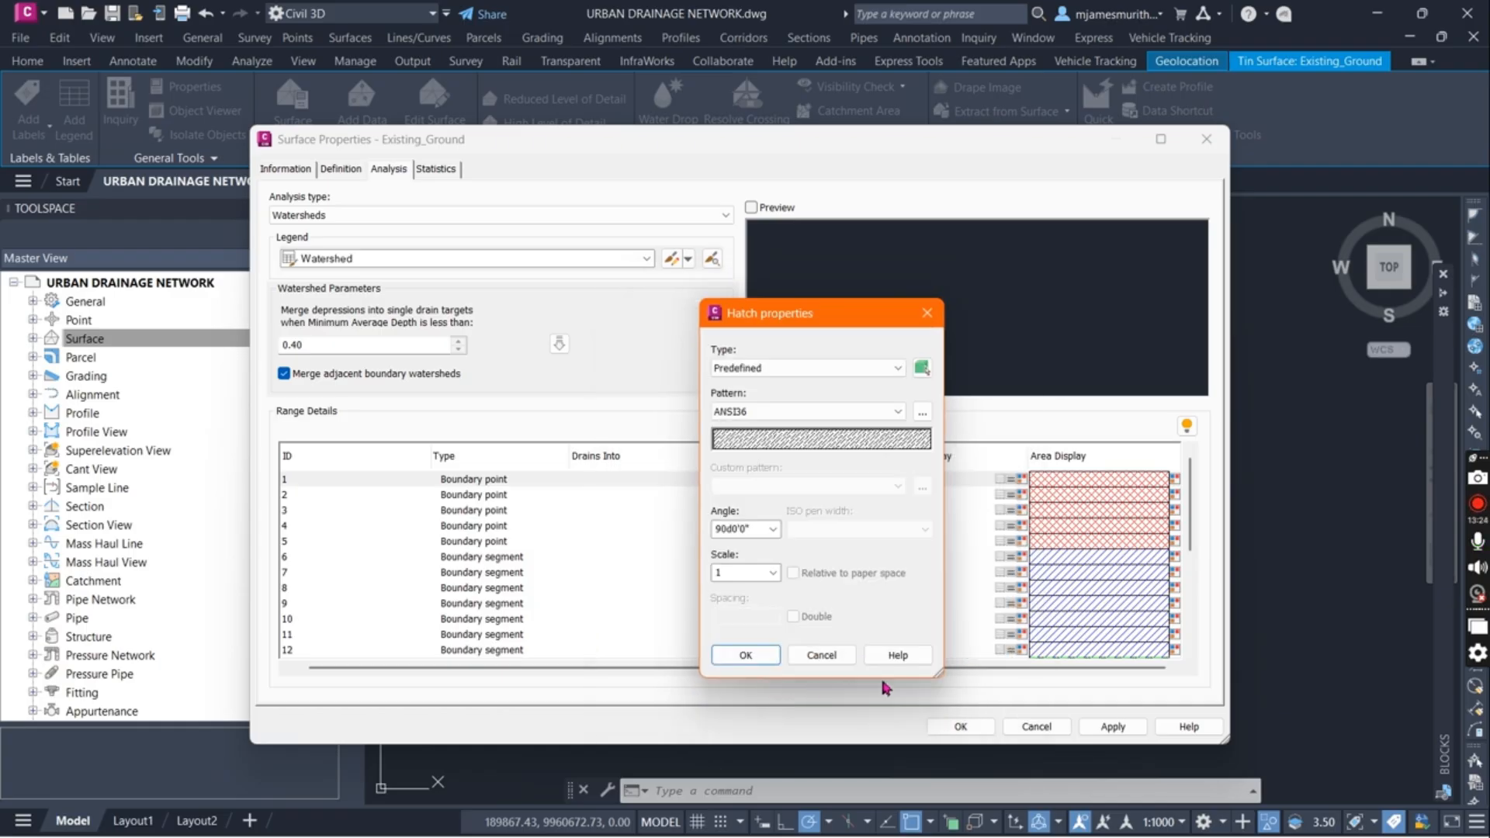
{"action": "left_click", "coordinate": [776, 652]}
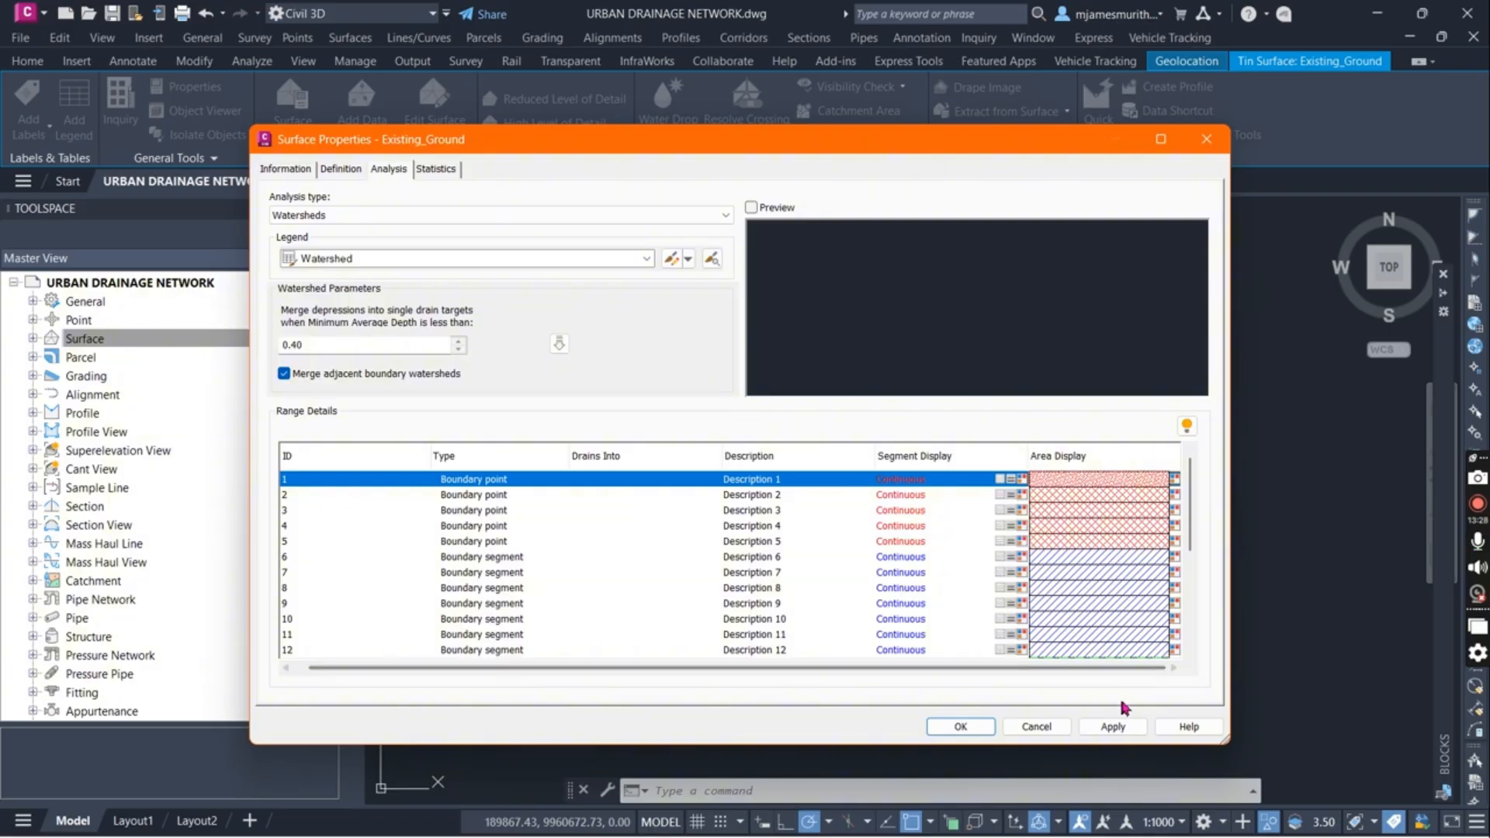
{"action": "left_click", "coordinate": [1111, 726]}
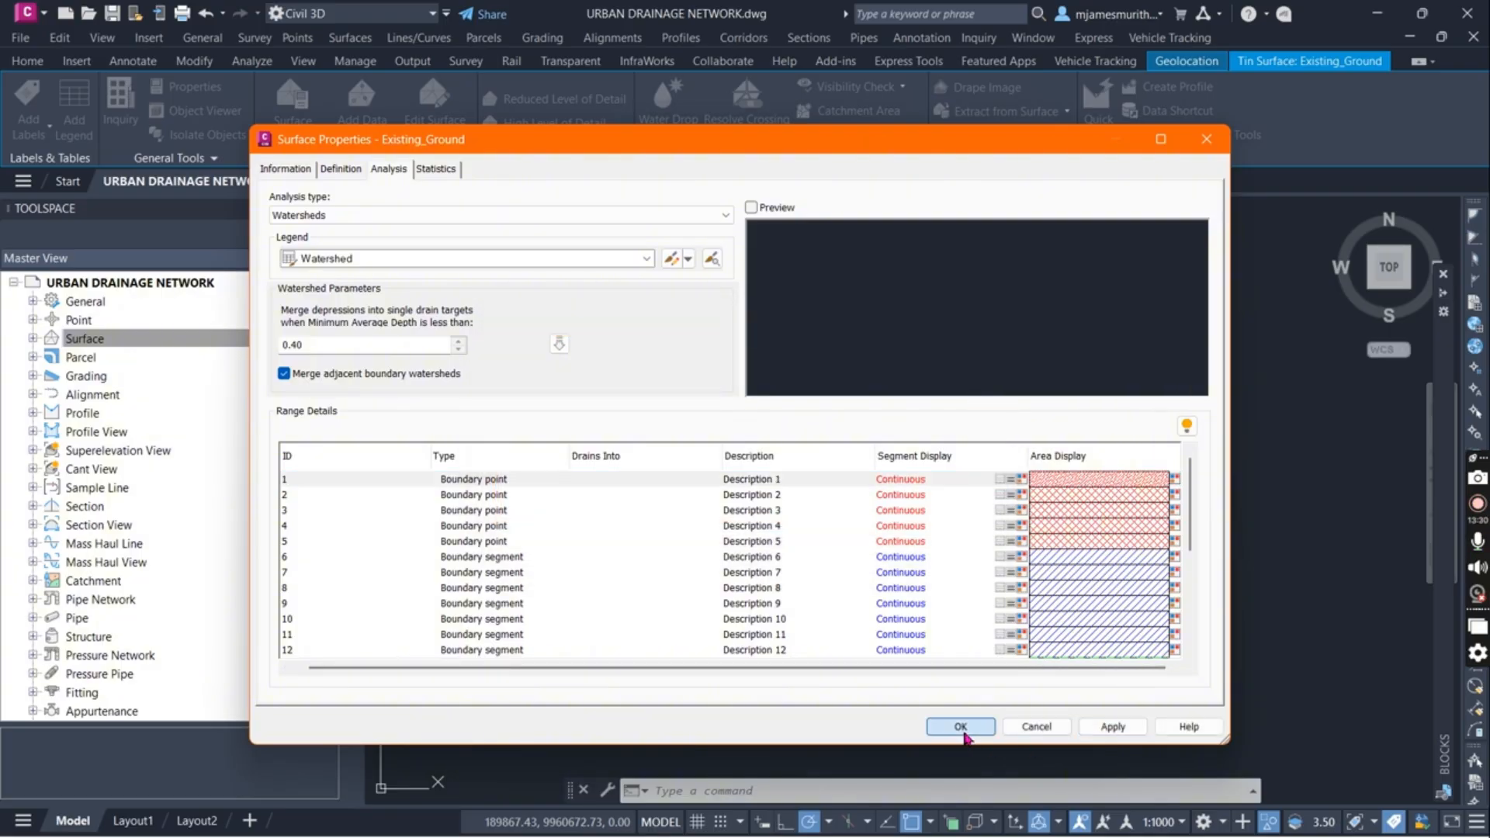
{"action": "left_click", "coordinate": [961, 729]}
{"action": "scroll", "coordinate": [823, 481], "scroll_direction": "up", "scroll_amount": 3}
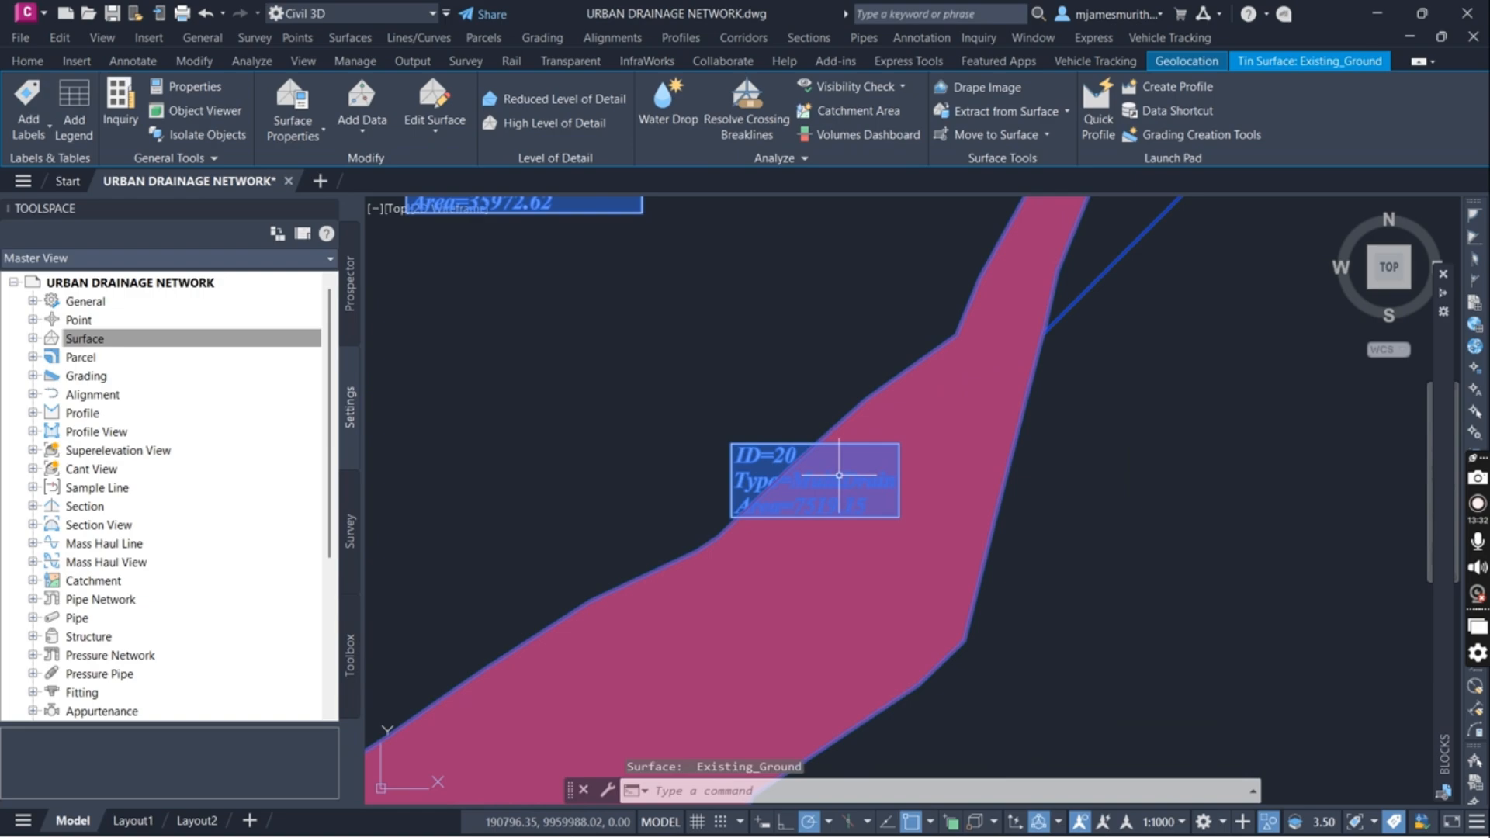
Assign the Watershed Analysis Display style to the Existing_Ground surface and apply it
{"action": "scroll", "coordinate": [822, 481], "scroll_direction": "down", "scroll_amount": 10}
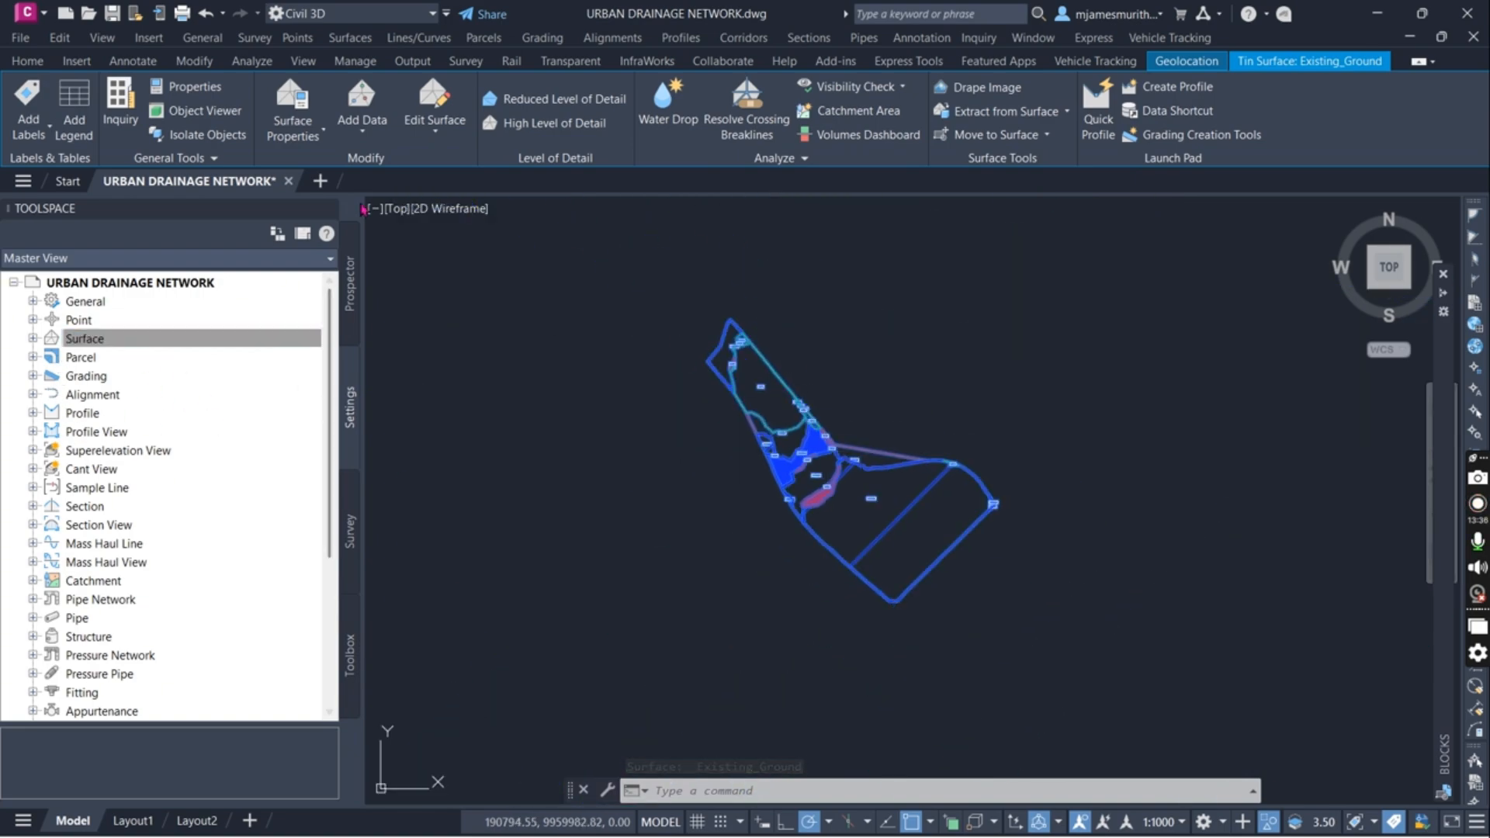
{"action": "left_click", "coordinate": [291, 121]}
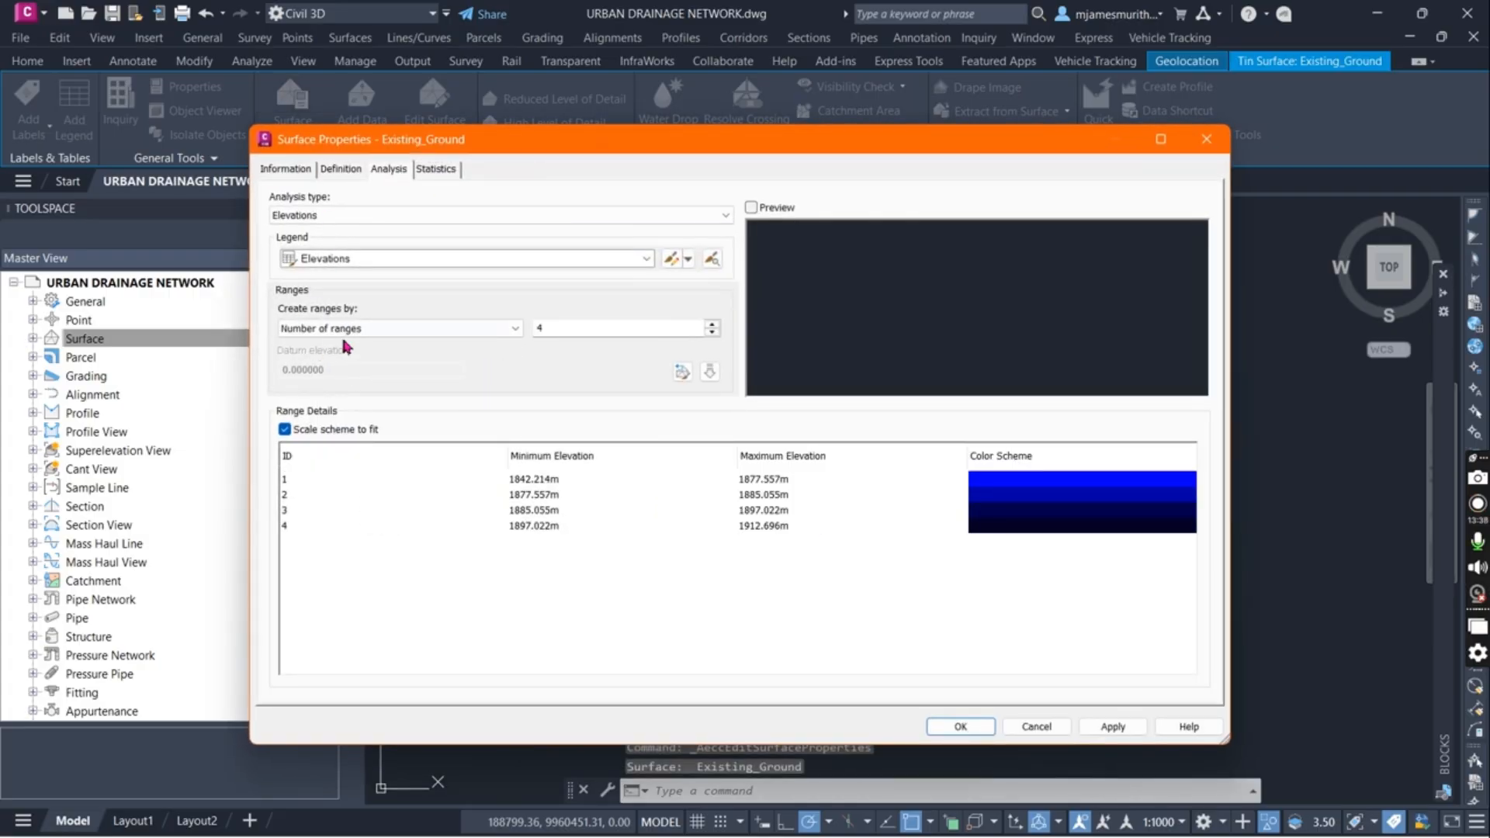
{"action": "left_click", "coordinate": [286, 168]}
{"action": "left_click", "coordinate": [370, 374]}
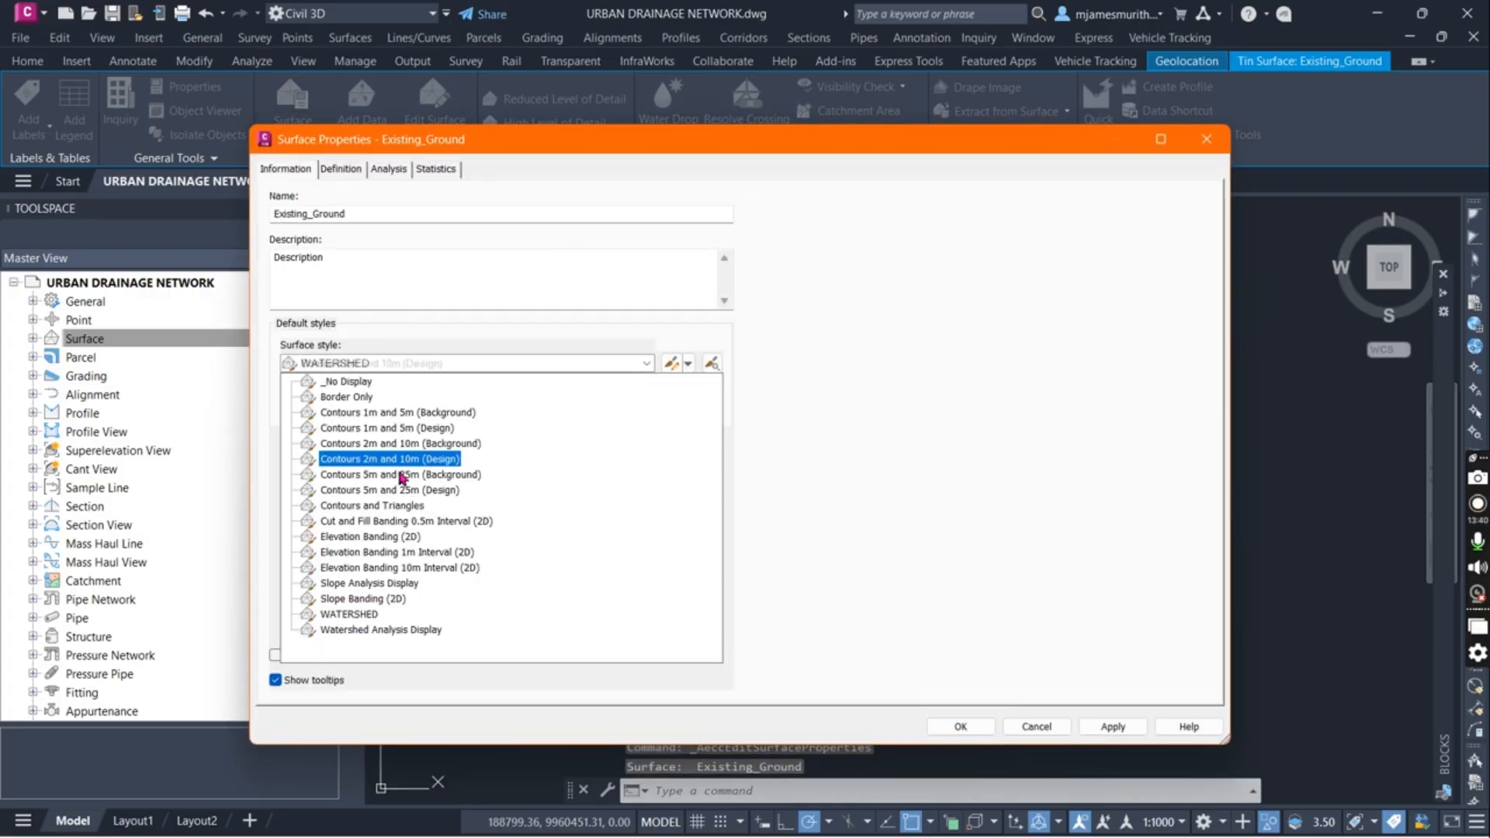
{"action": "left_click", "coordinate": [375, 630]}
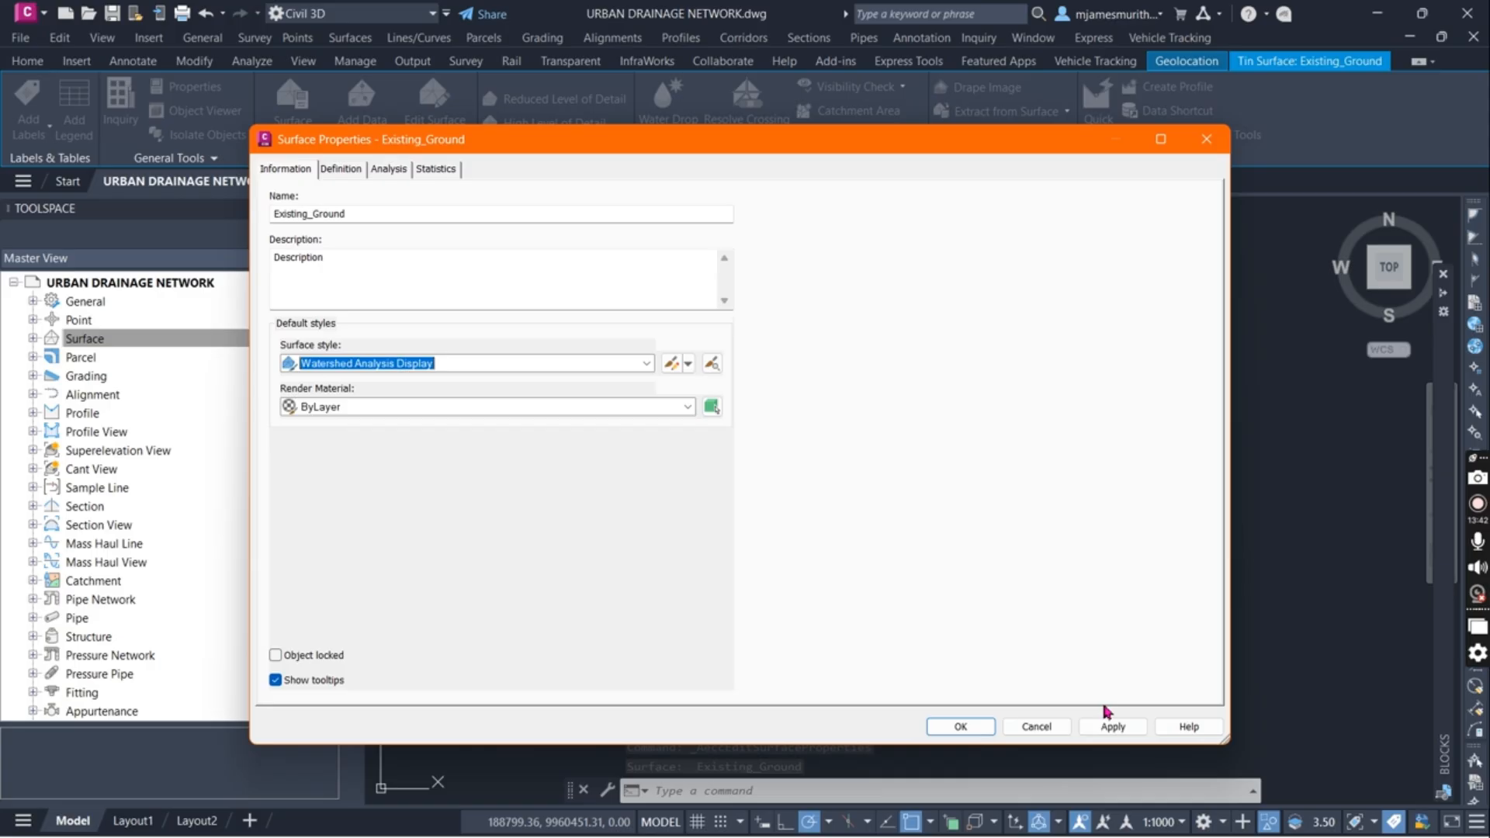
{"action": "left_click", "coordinate": [1110, 724]}
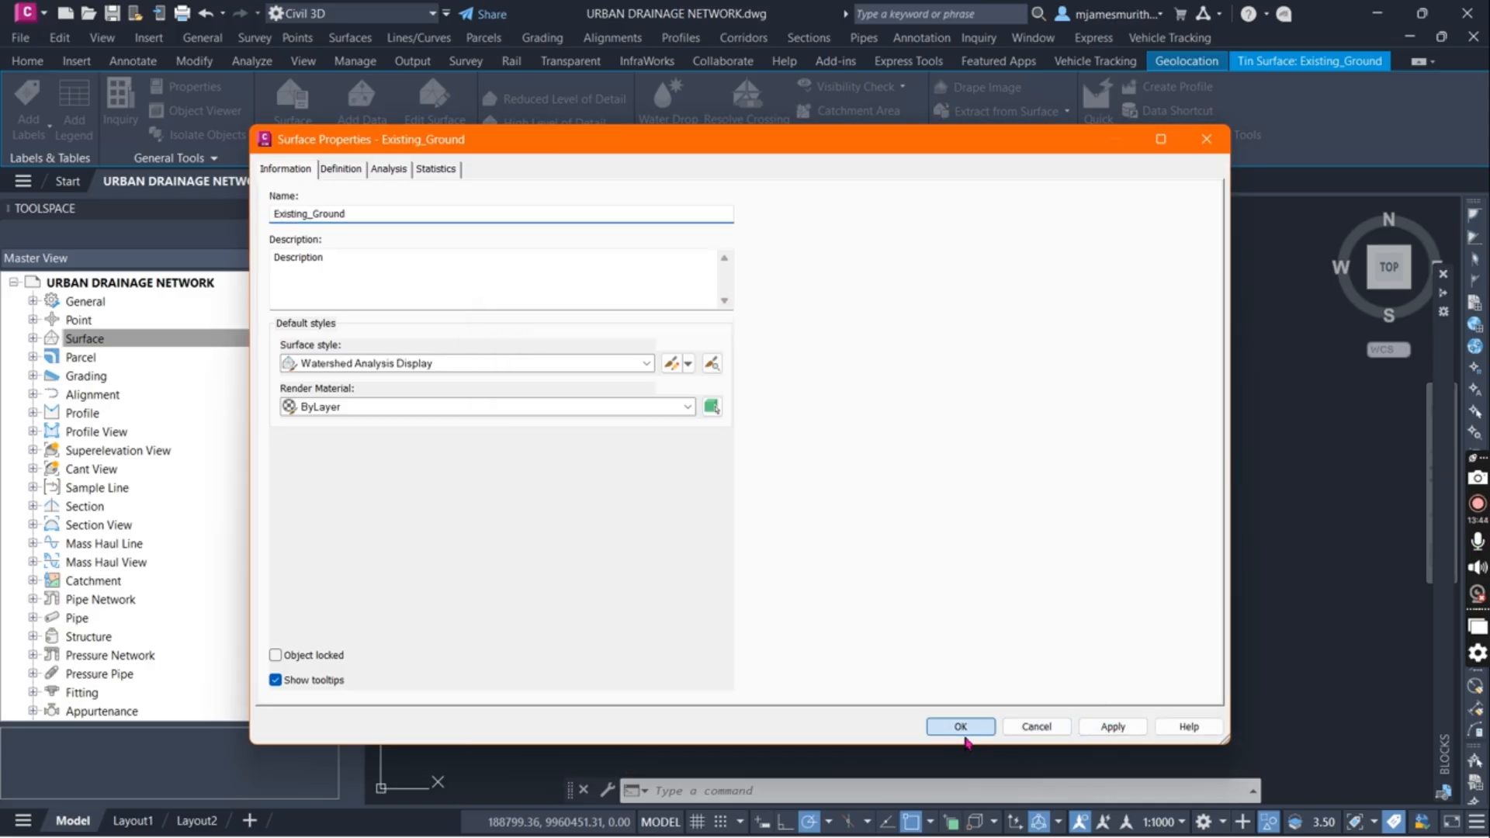
{"action": "left_click", "coordinate": [962, 730]}
{"action": "scroll", "coordinate": [854, 496], "scroll_direction": "up", "scroll_amount": 5}
{"action": "scroll", "coordinate": [745, 435], "scroll_direction": "down", "scroll_amount": 2}
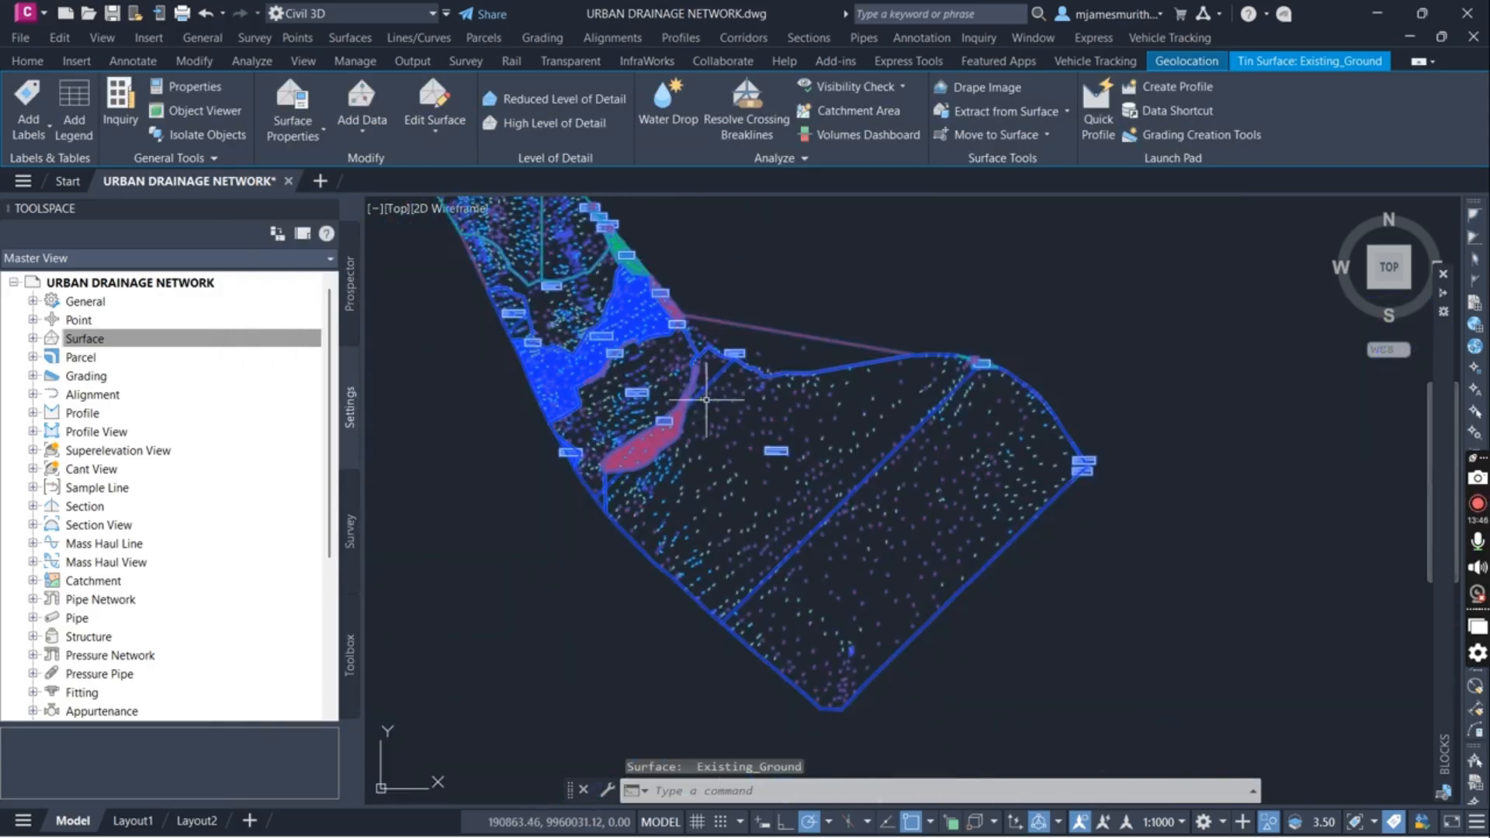
{"action": "scroll", "coordinate": [710, 404], "scroll_direction": "up", "scroll_amount": 5}
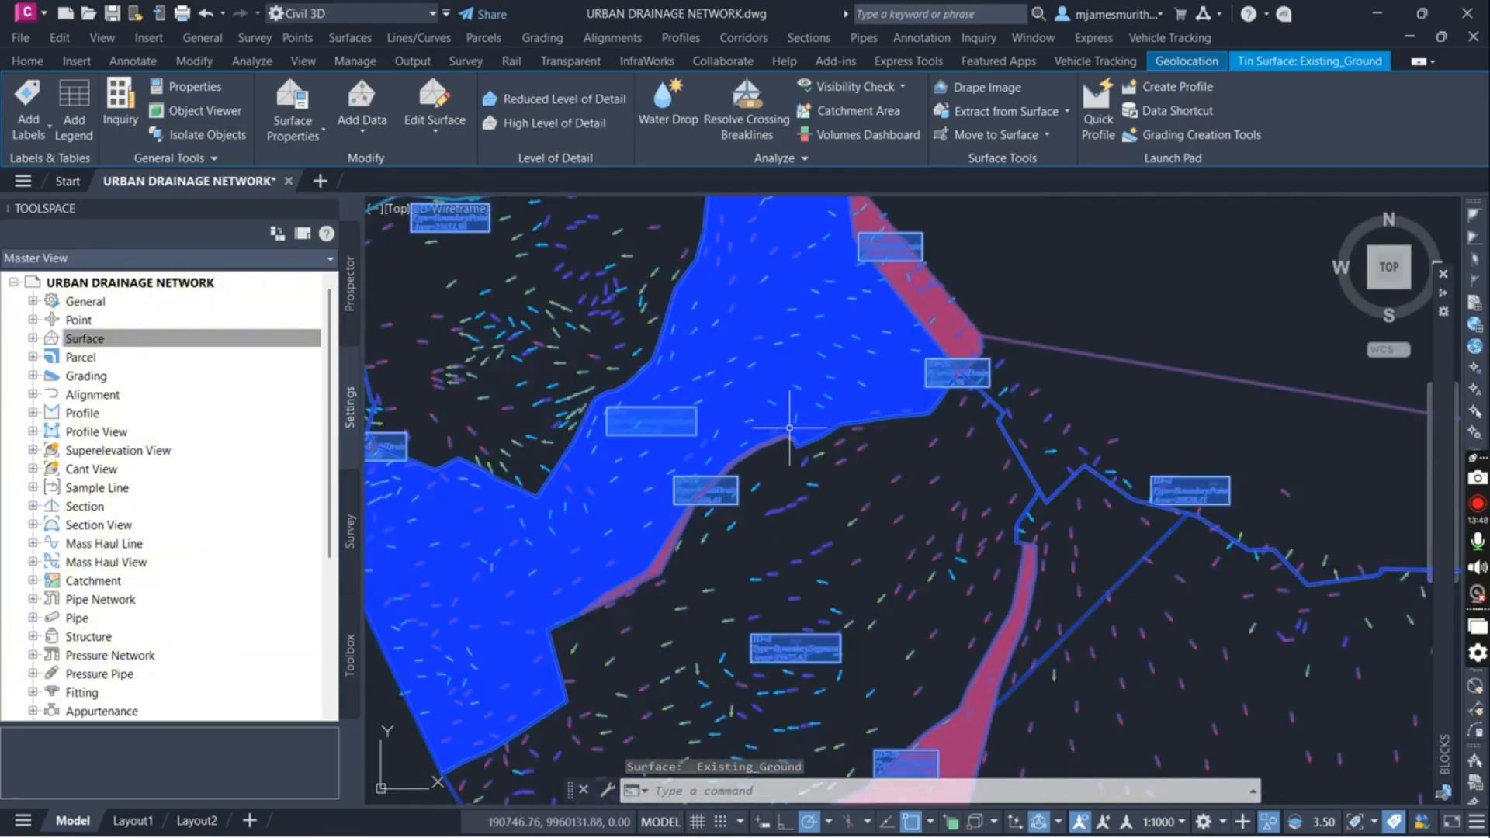
{"action": "scroll", "coordinate": [789, 427], "scroll_direction": "down", "scroll_amount": 3}
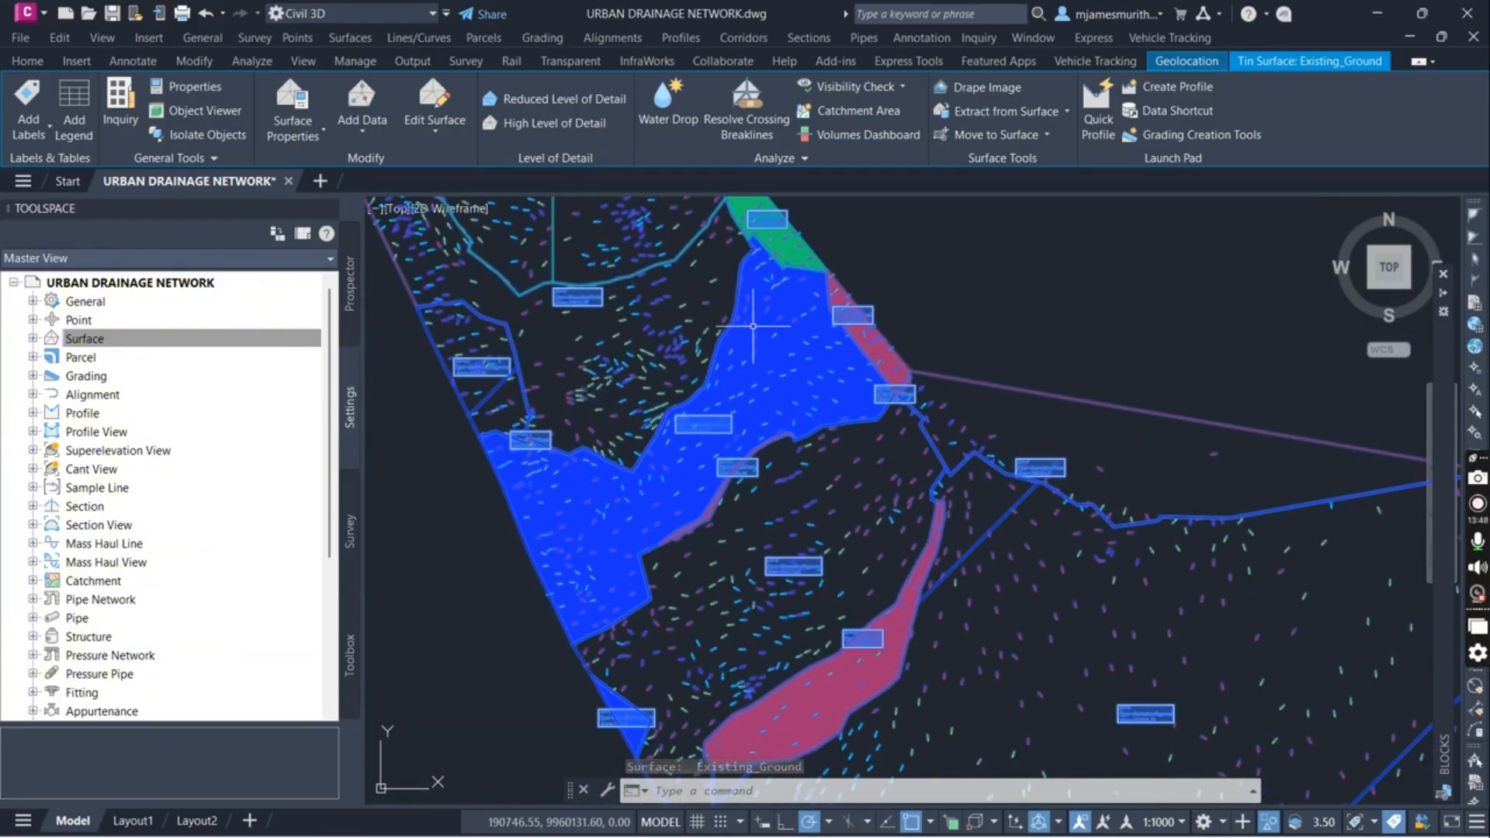
Turn on the Watersheds and Slope Arrows components for the Model view direction in Existing_Ground's Watershed Analysis Display style
{"action": "left_click", "coordinate": [295, 130]}
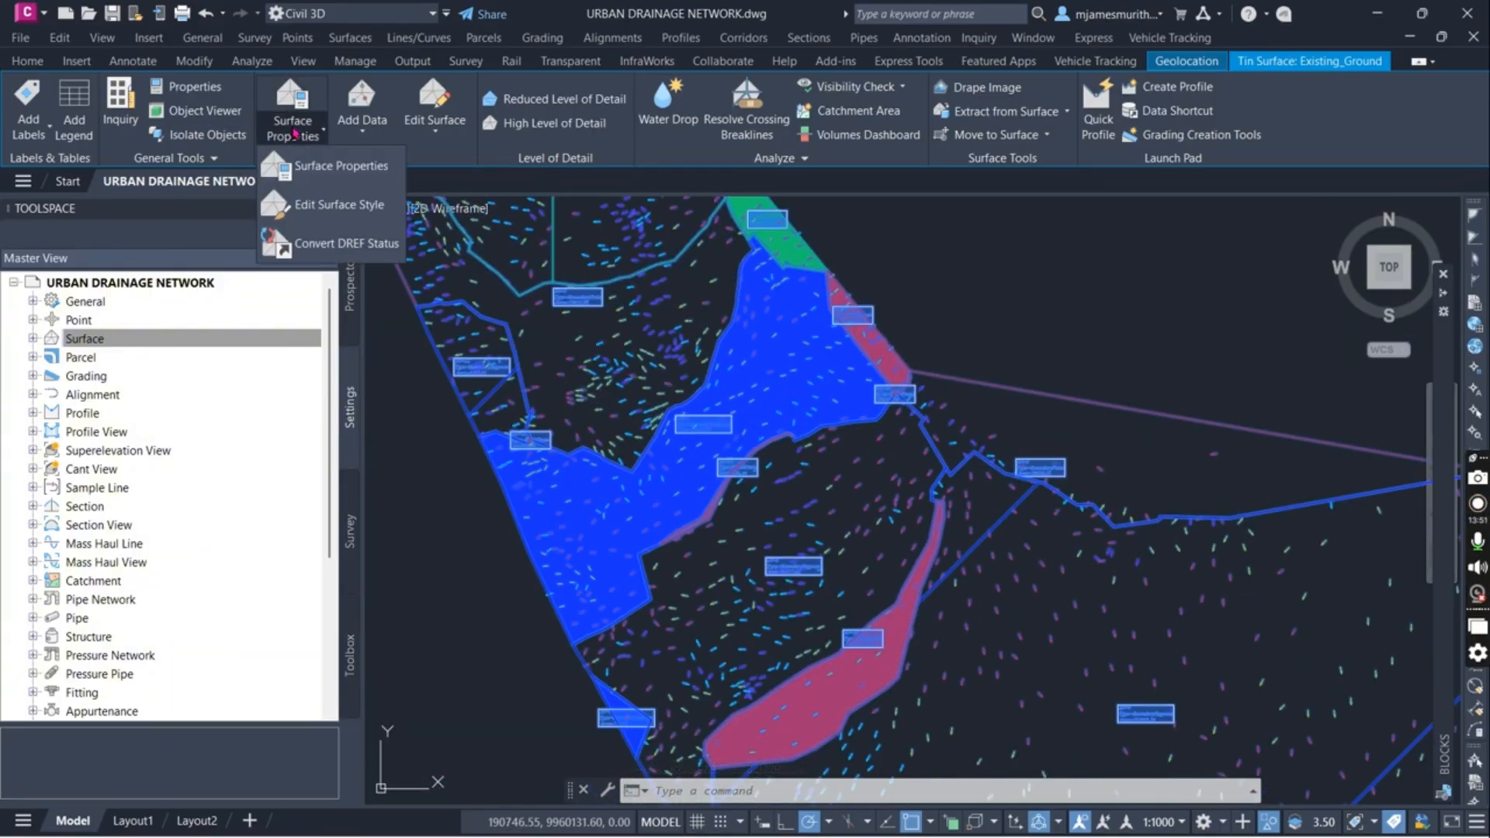
{"action": "left_click", "coordinate": [309, 168]}
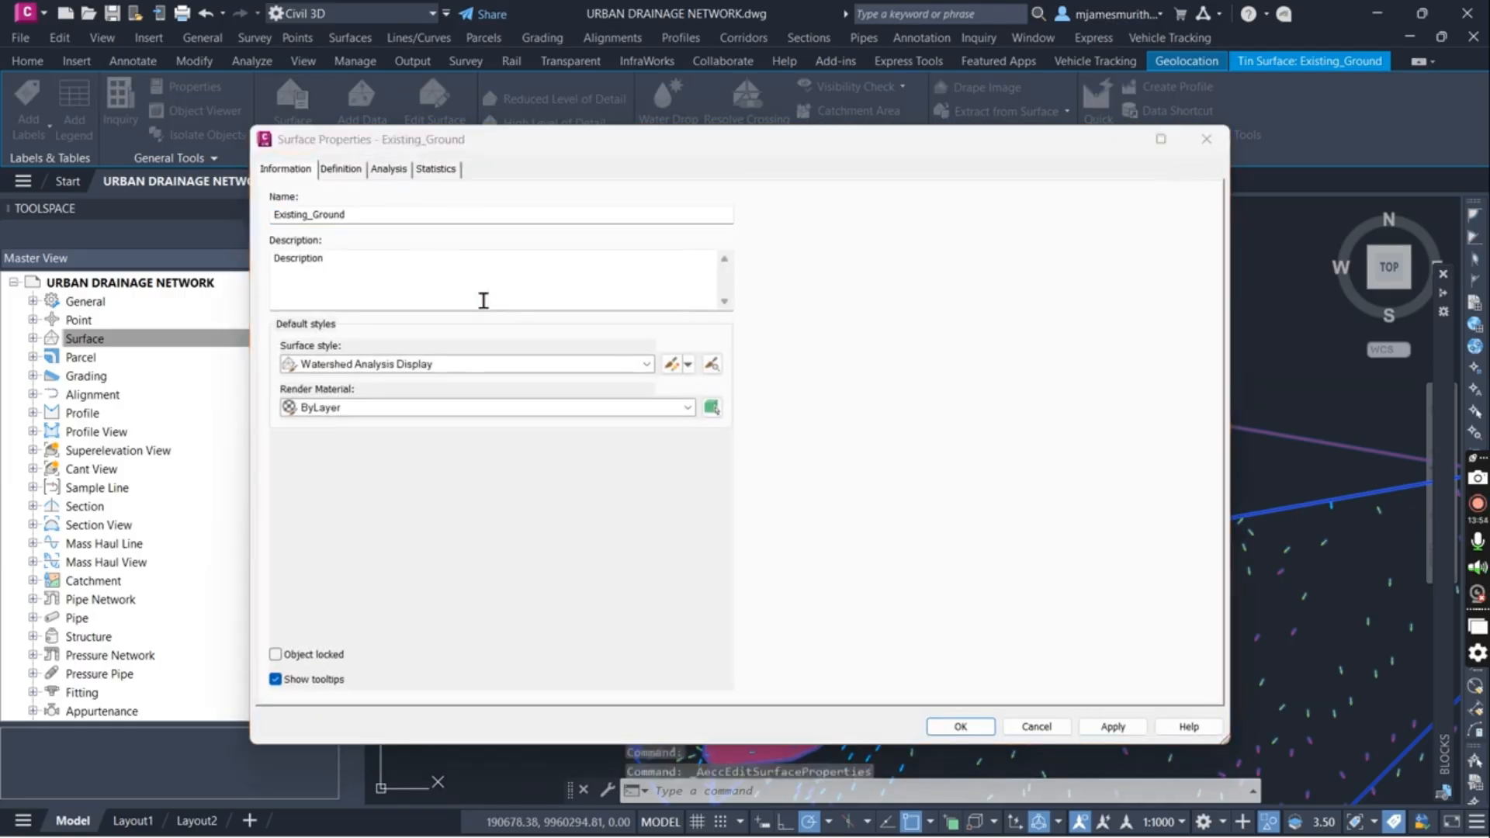
{"action": "left_click", "coordinate": [465, 364]}
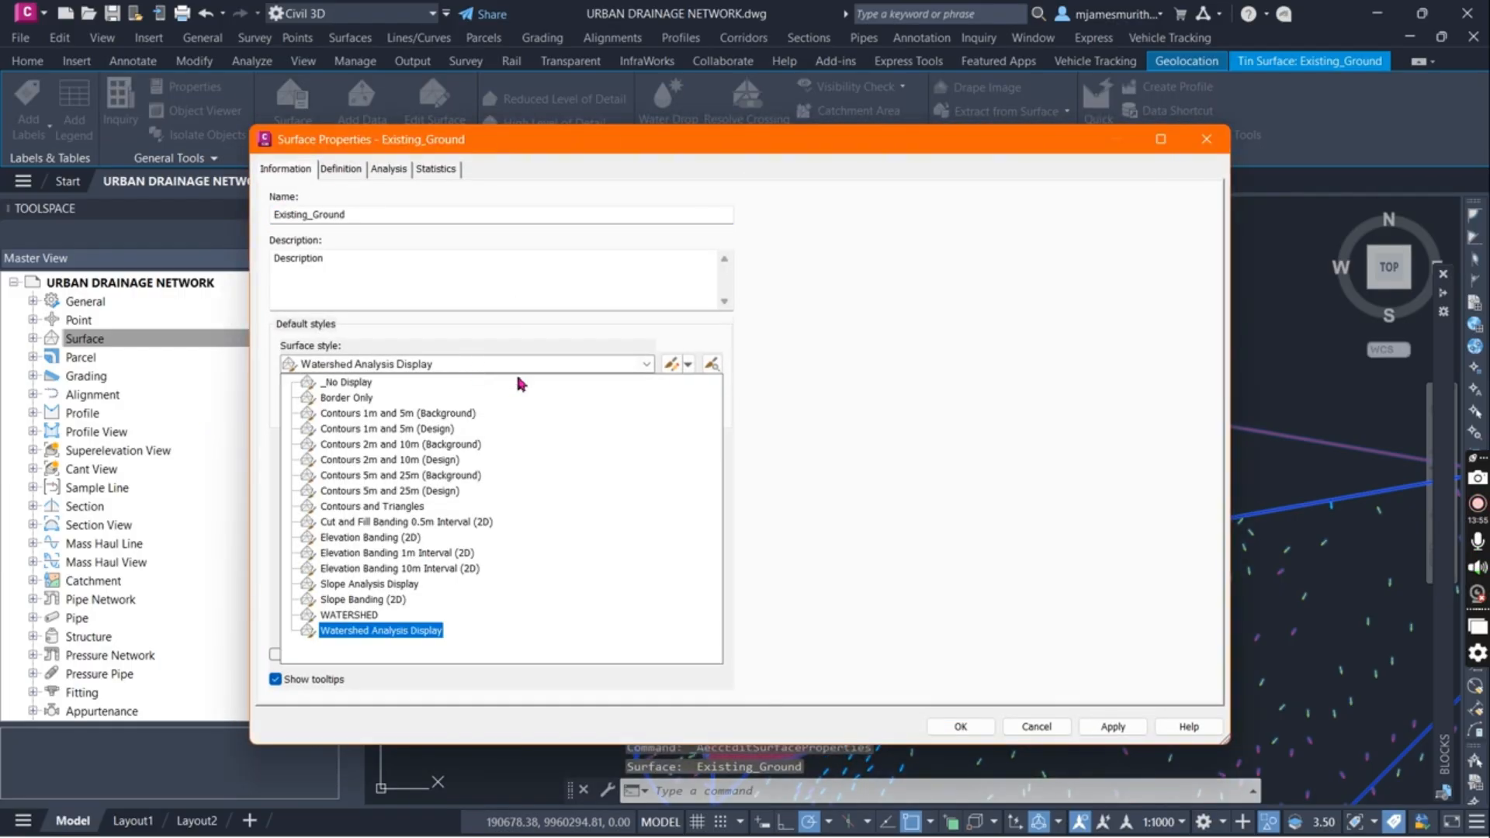
{"action": "left_click", "coordinate": [390, 632]}
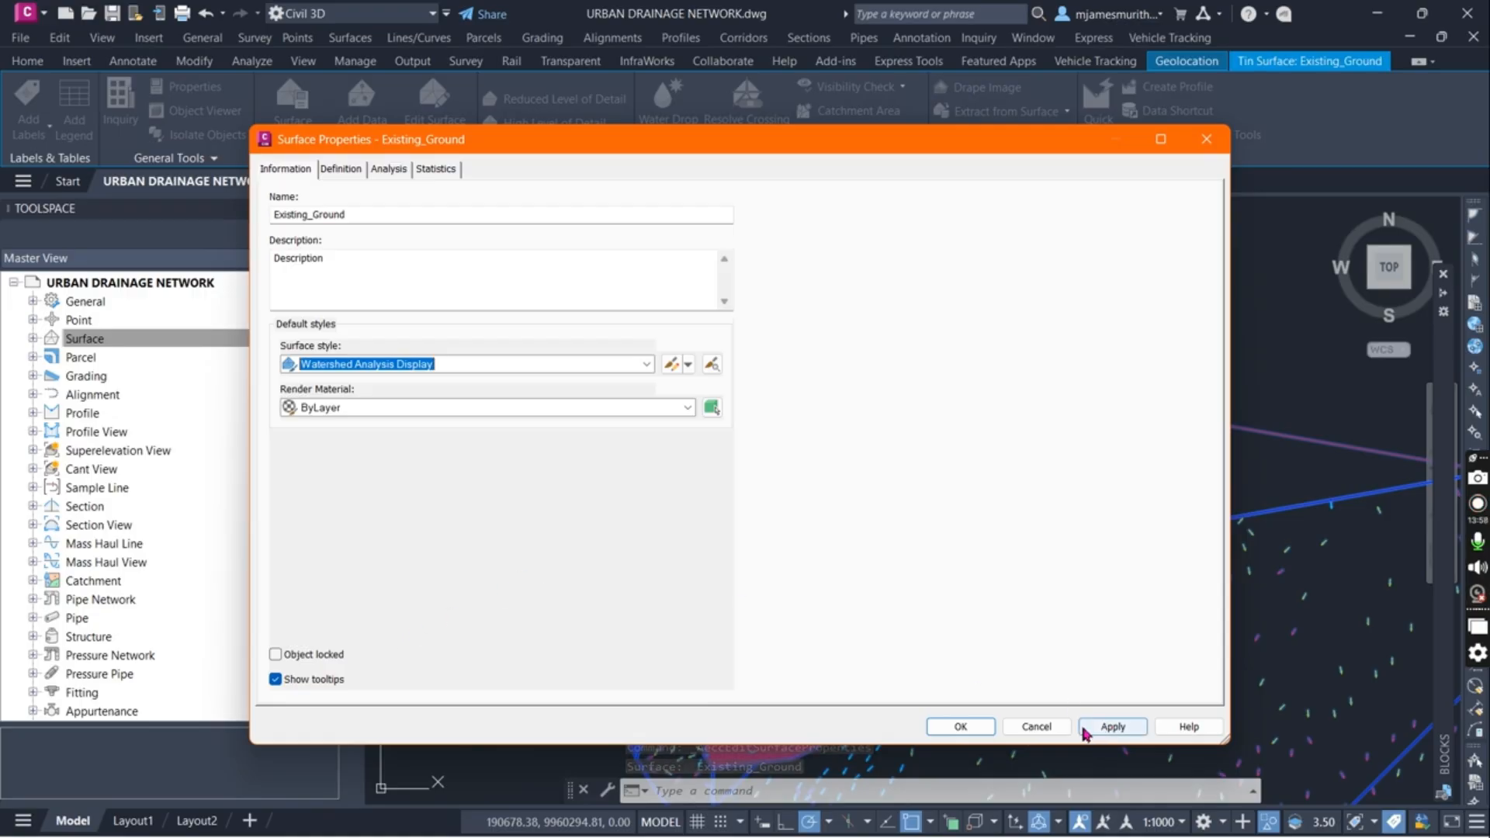
{"action": "left_click", "coordinate": [670, 365]}
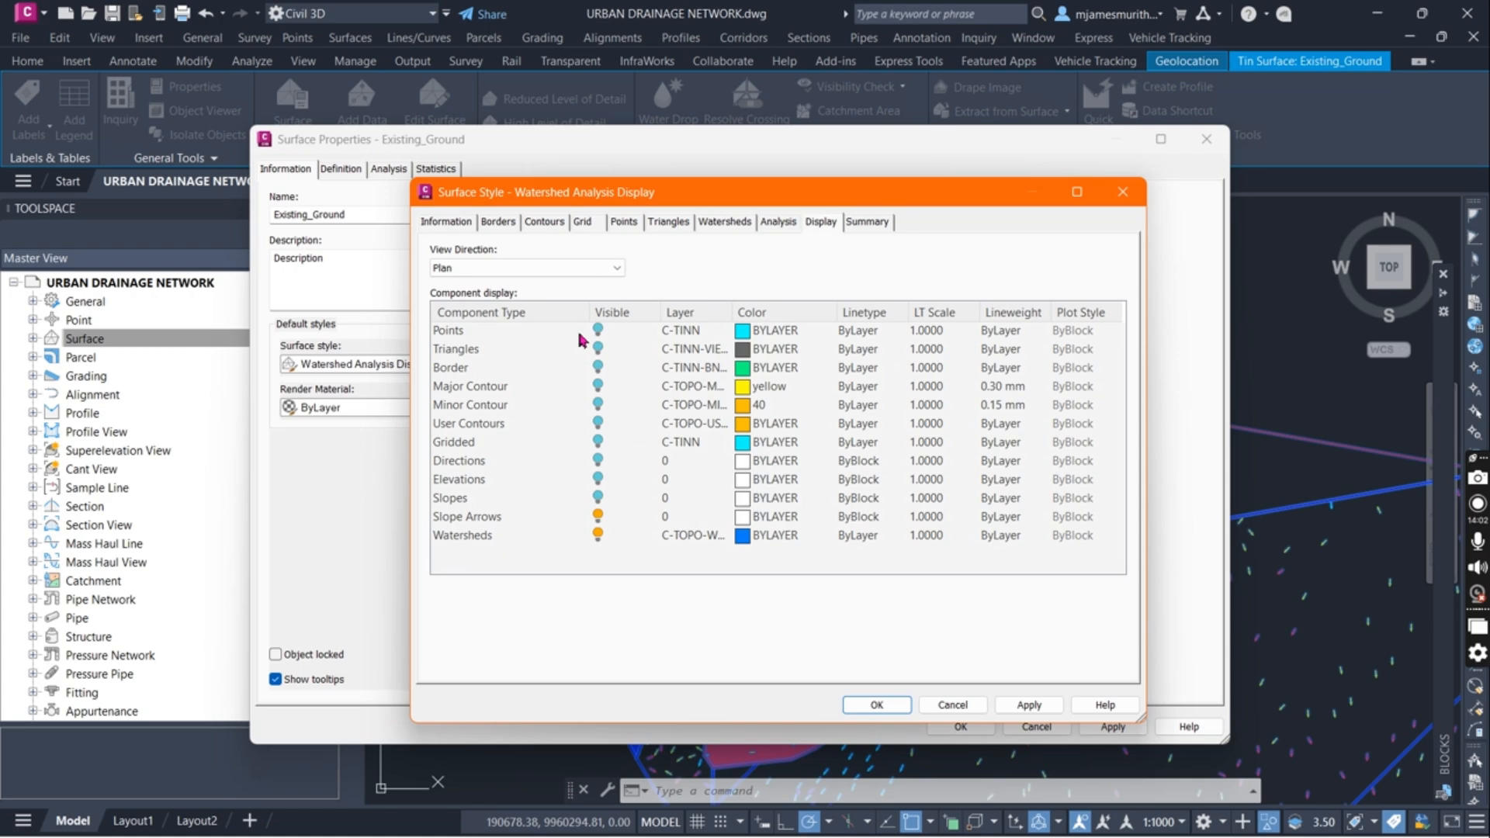
{"action": "left_click", "coordinate": [599, 274]}
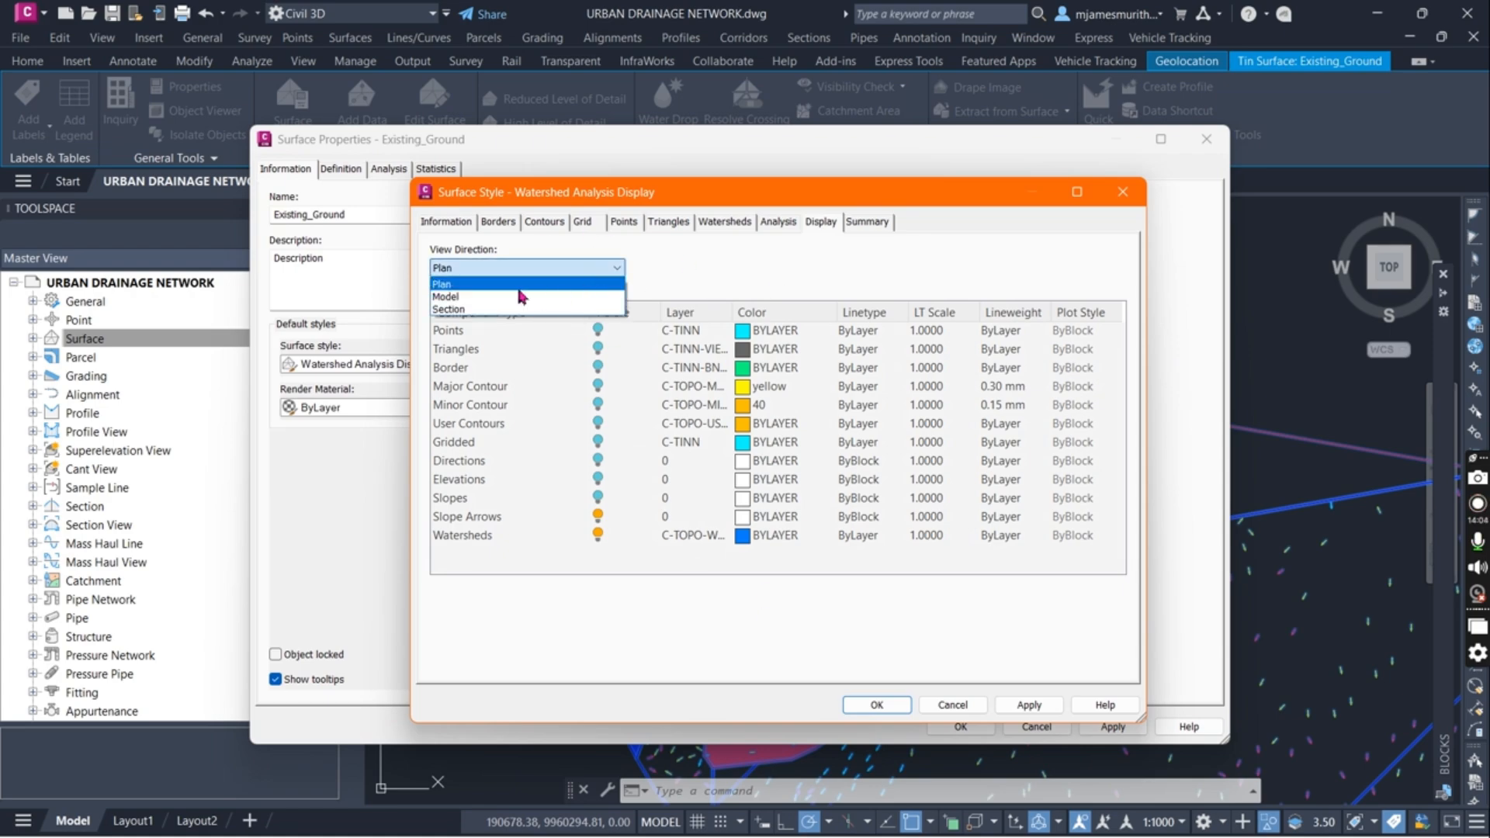
{"action": "left_click", "coordinate": [481, 286]}
{"action": "left_click", "coordinate": [597, 534]}
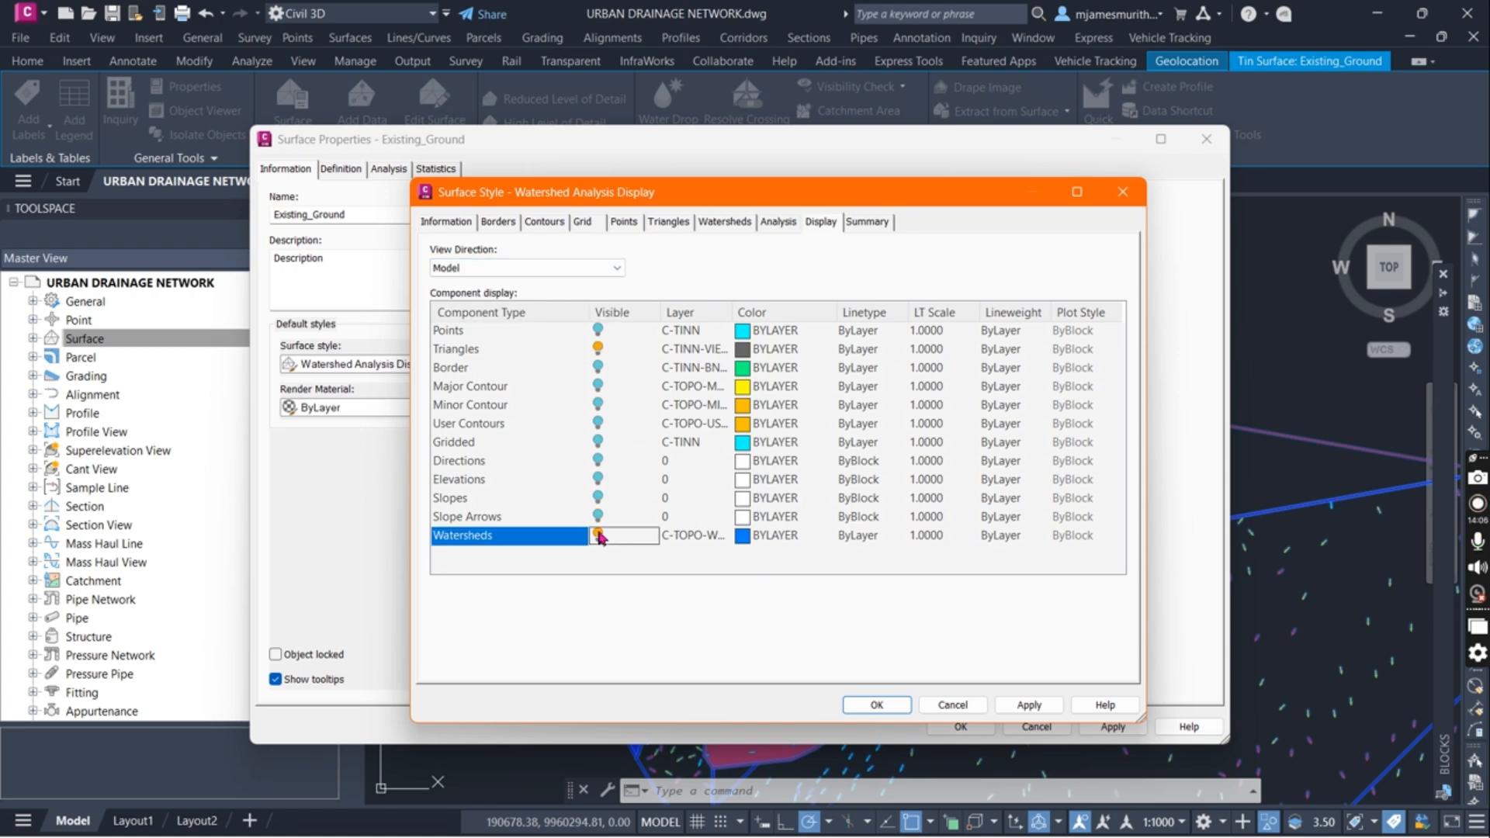
{"action": "left_click", "coordinate": [598, 515]}
{"action": "left_click", "coordinate": [1029, 705]}
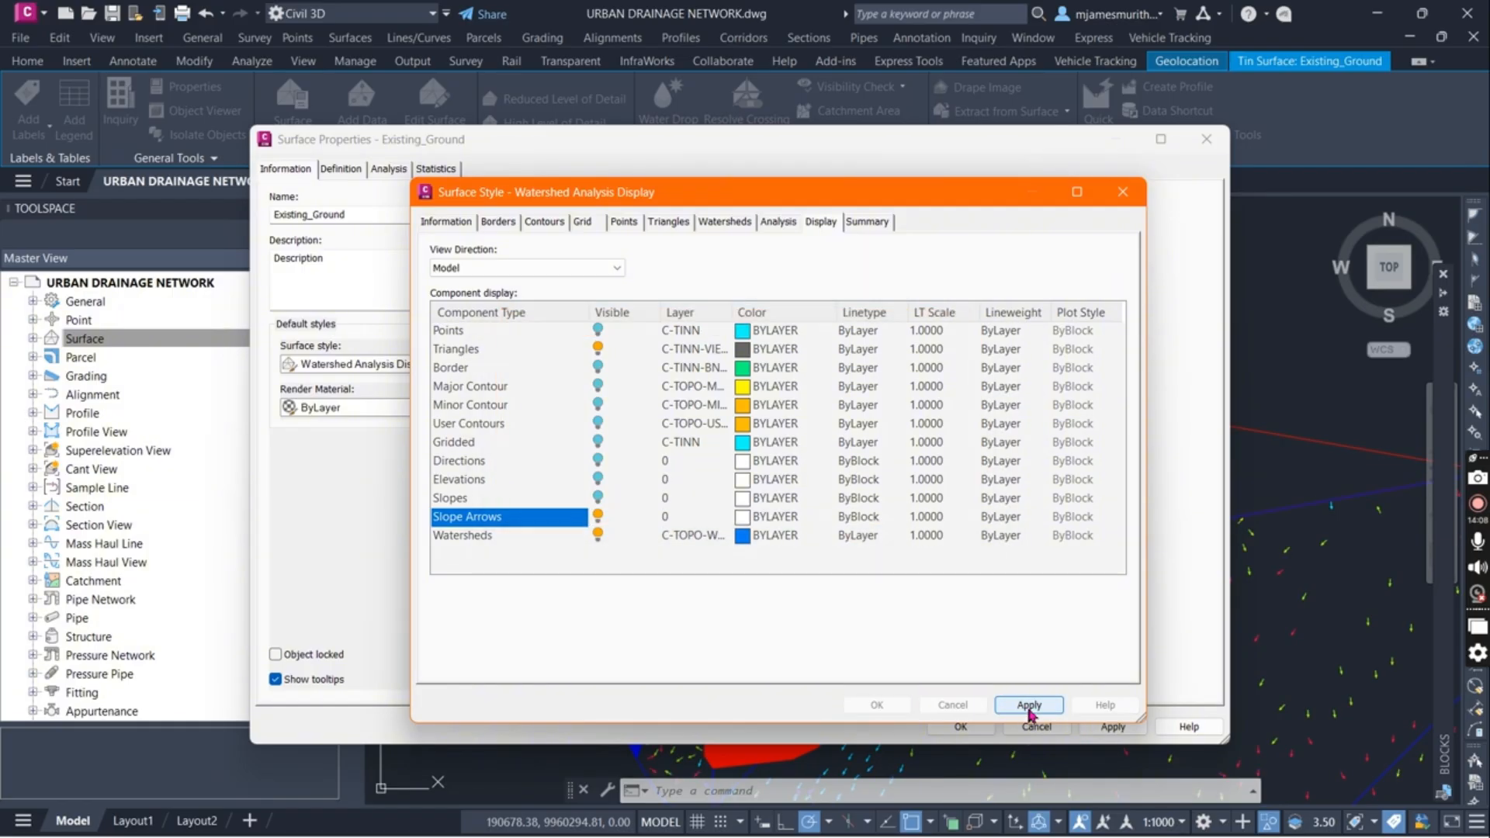
{"action": "left_click", "coordinate": [873, 705]}
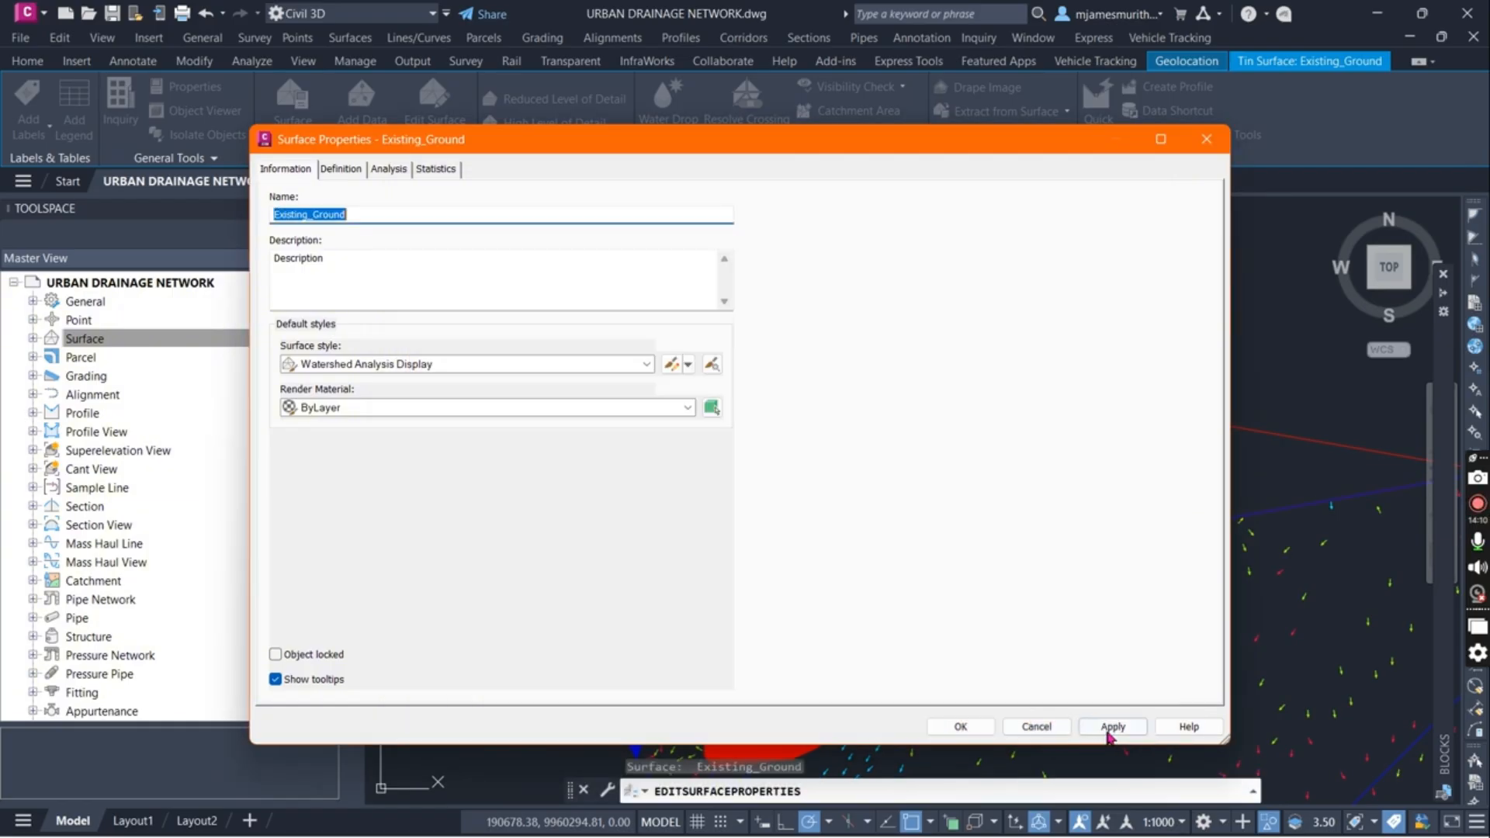
{"action": "left_click", "coordinate": [966, 727]}
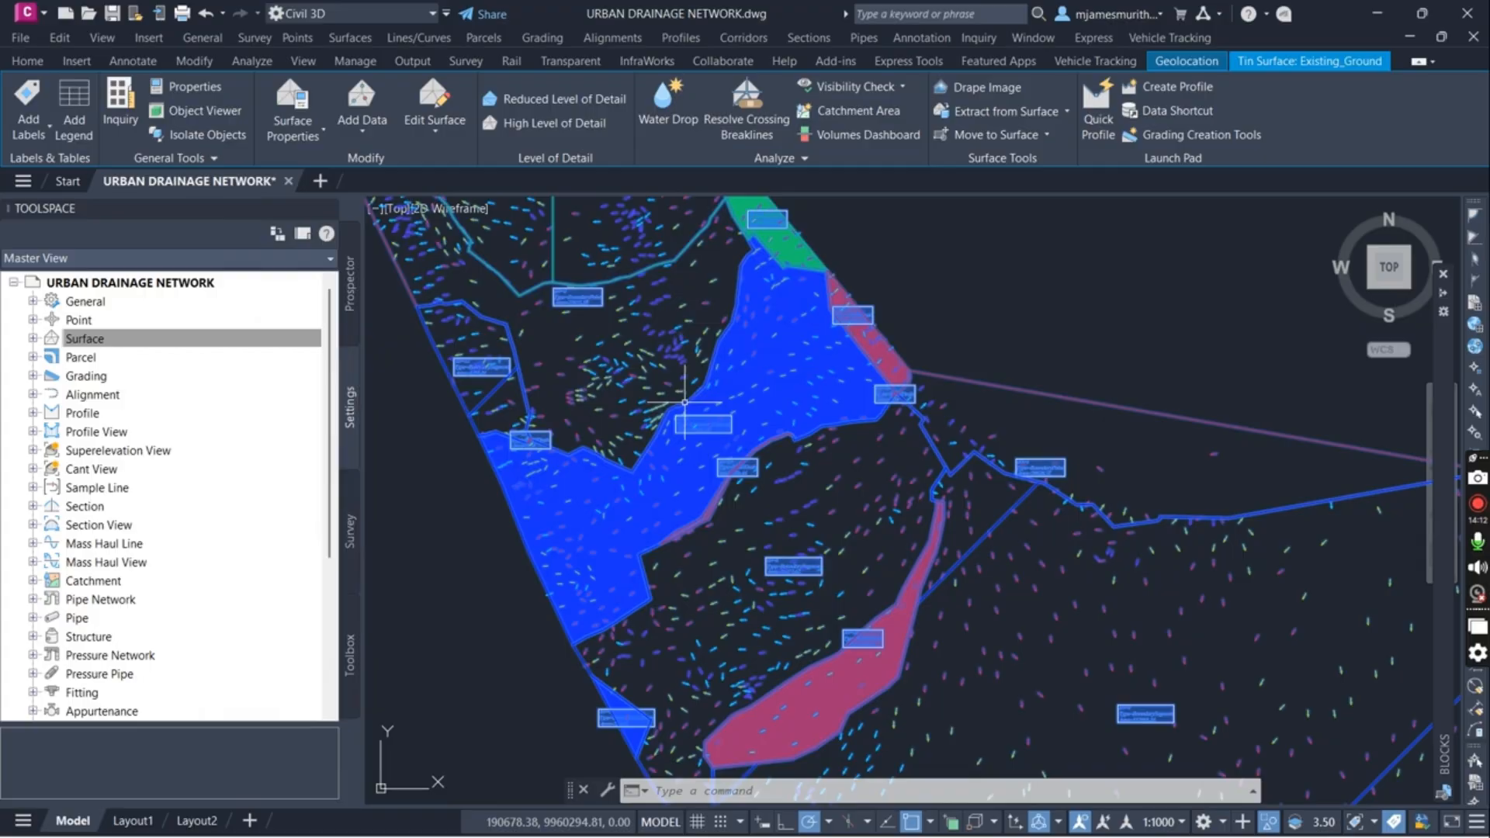
Rerun the Watersheds analysis on Existing_Ground with adjacent boundary watersheds merged and apply it to the surface
{"action": "scroll", "coordinate": [838, 567], "scroll_direction": "down", "scroll_amount": 5}
{"action": "scroll", "coordinate": [757, 539], "scroll_direction": "up", "scroll_amount": 4}
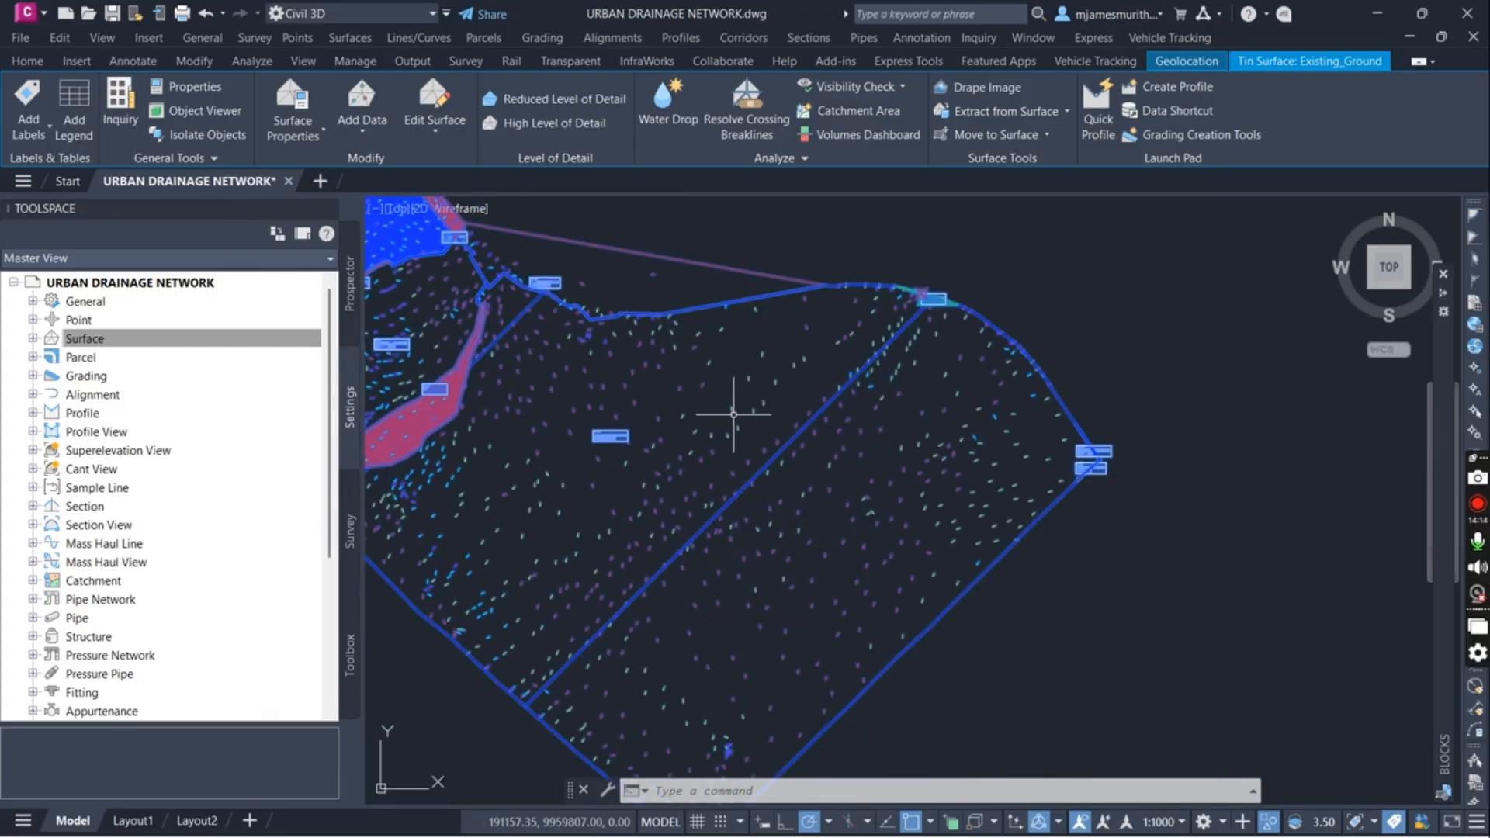
{"action": "left_click", "coordinate": [311, 108]}
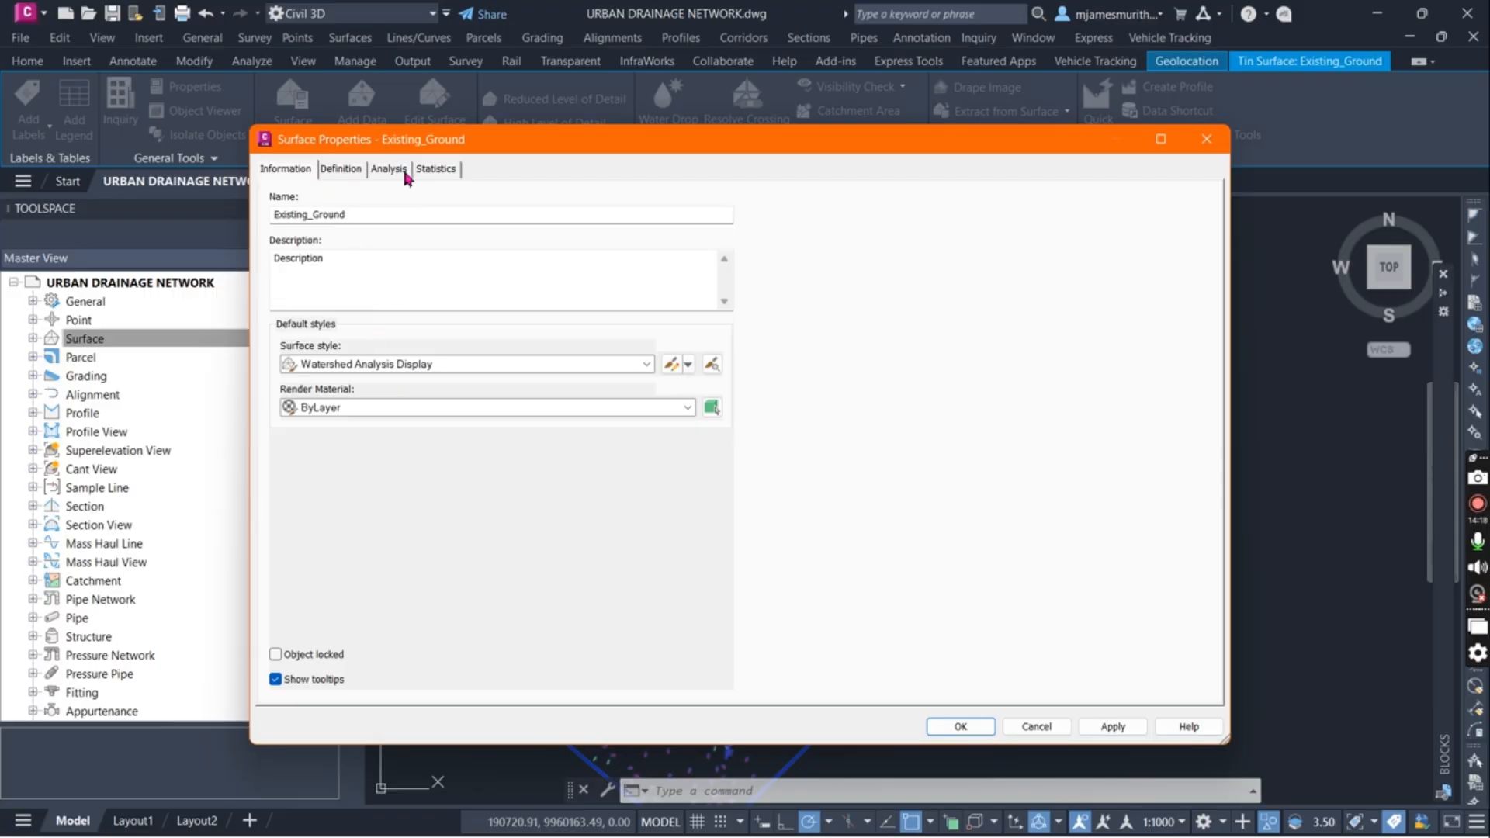
{"action": "left_click", "coordinate": [405, 174]}
{"action": "left_click", "coordinate": [351, 214]}
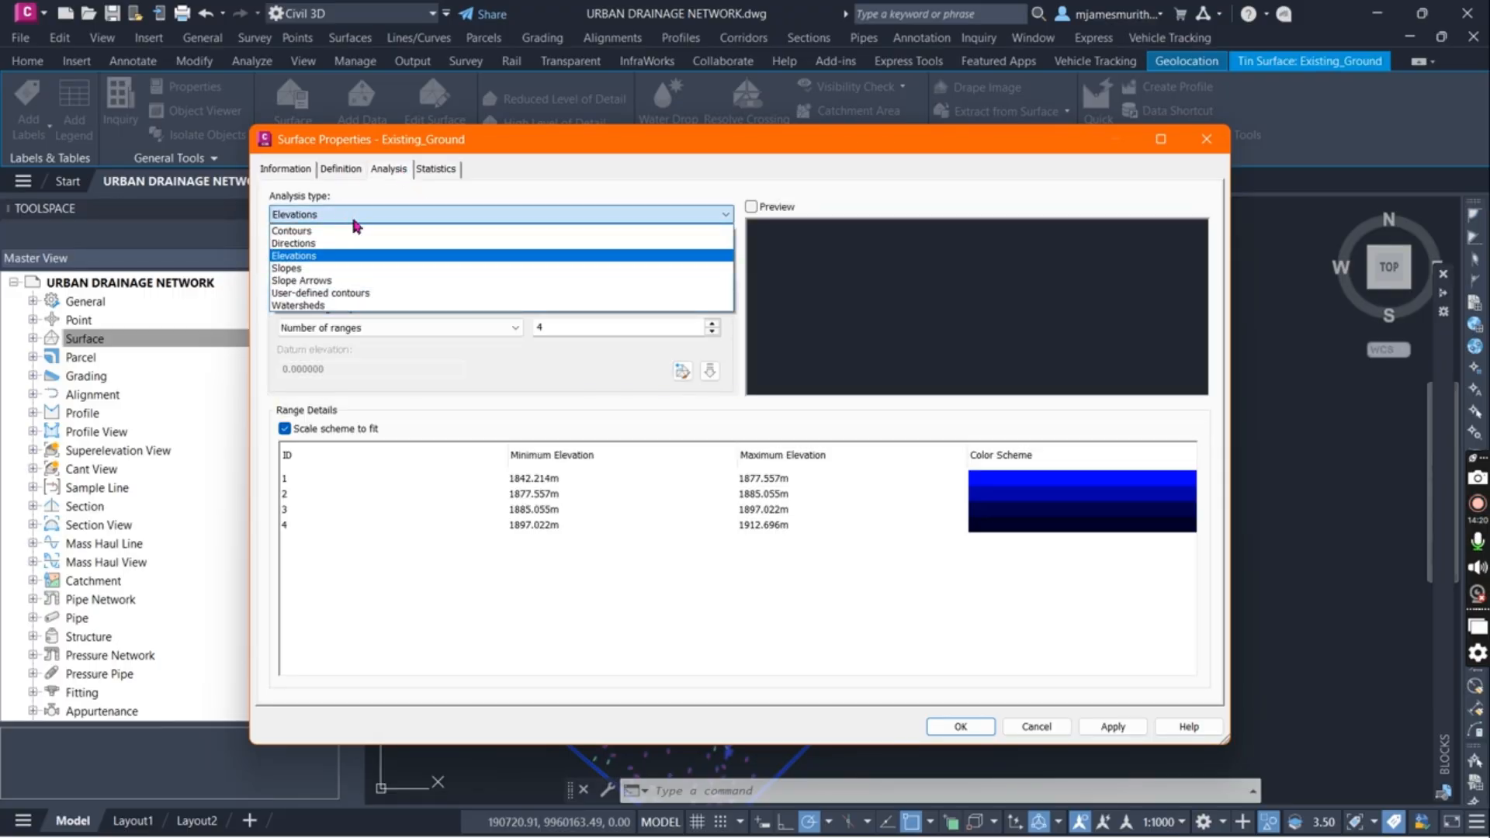
{"action": "left_click", "coordinate": [324, 305]}
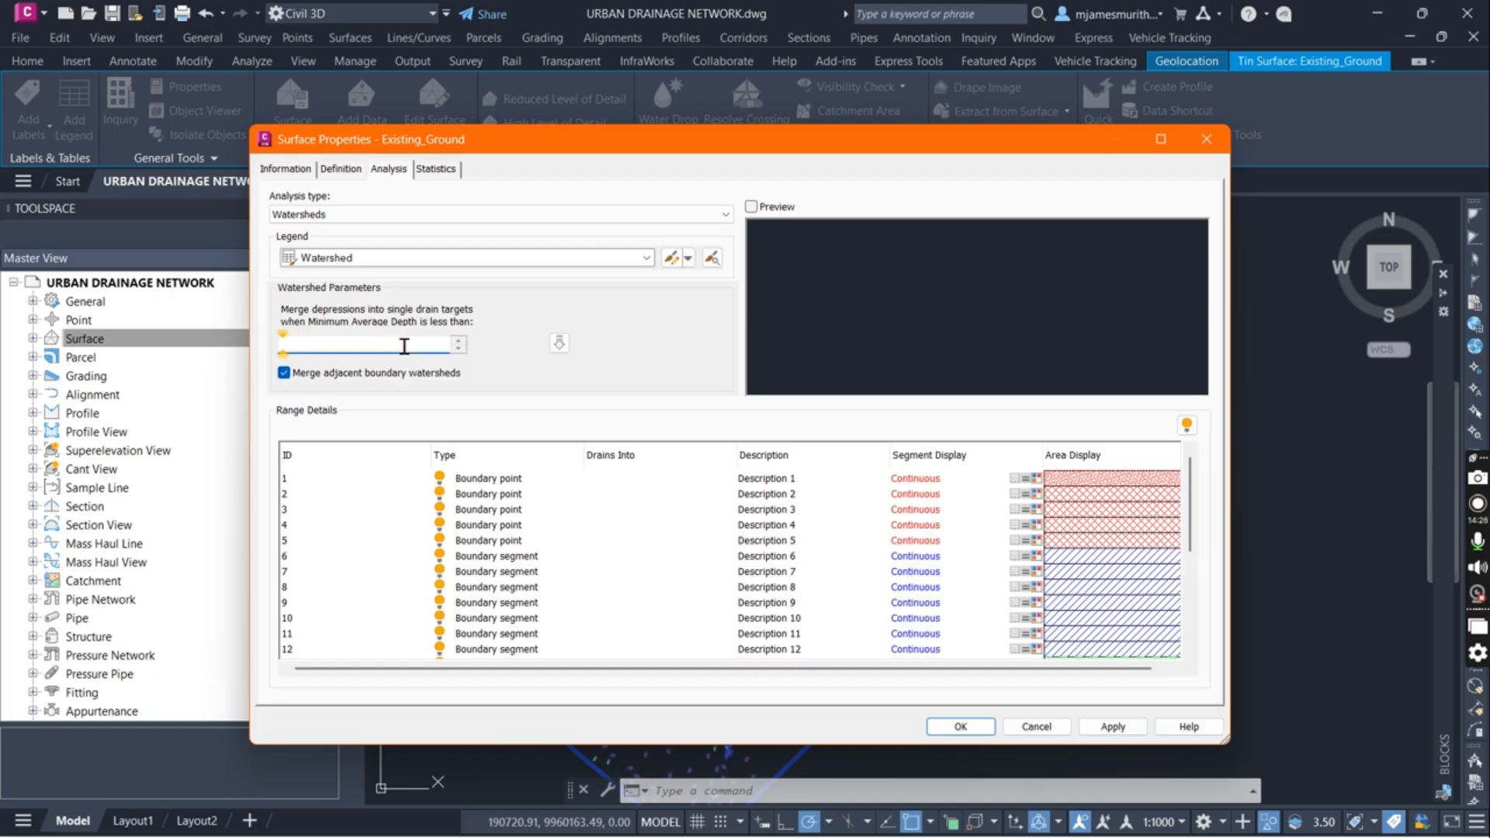
{"action": "left_click", "coordinate": [561, 345]}
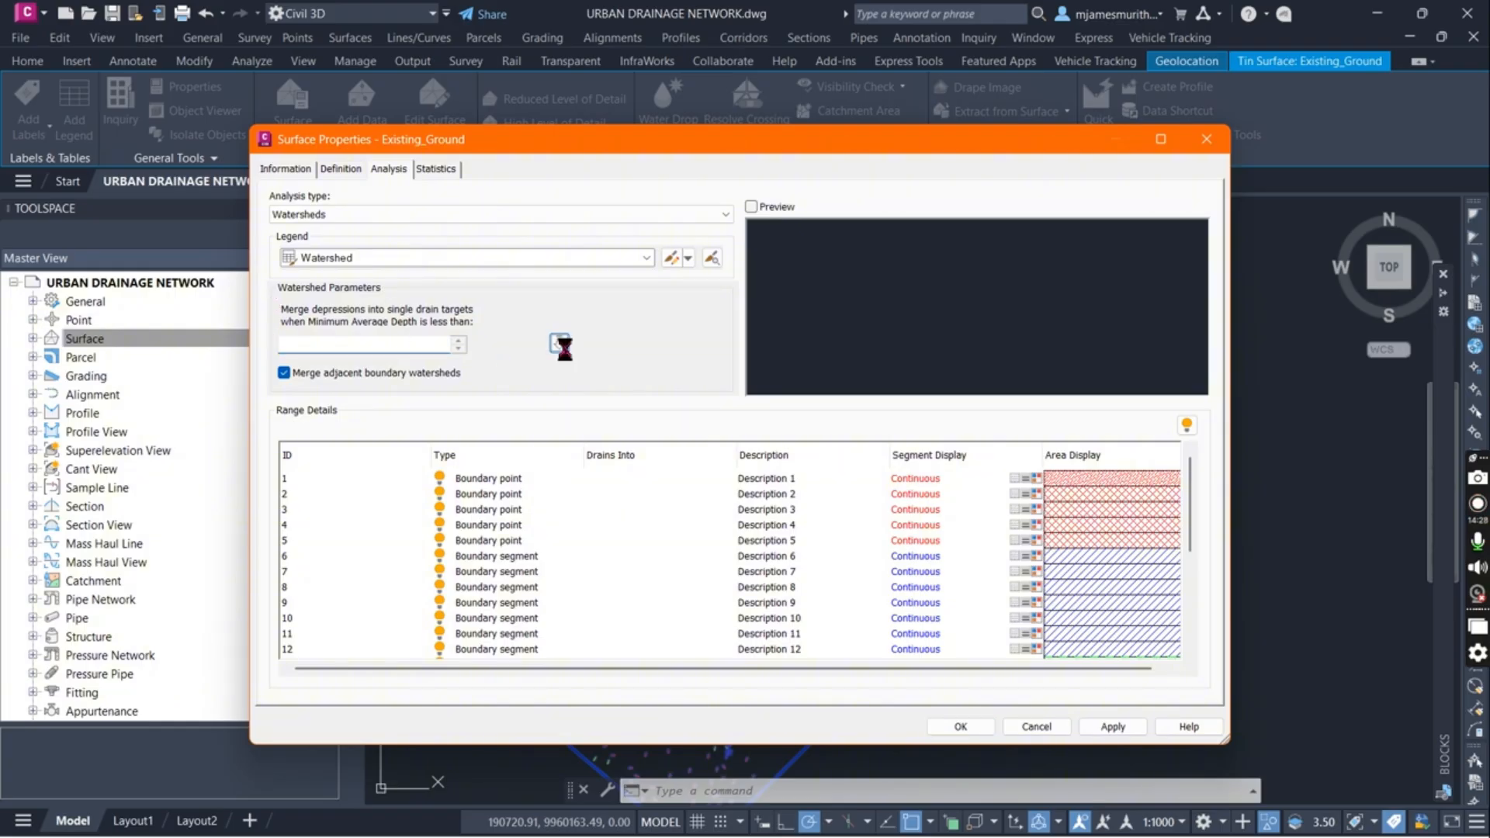
{"action": "left_click", "coordinate": [1120, 727]}
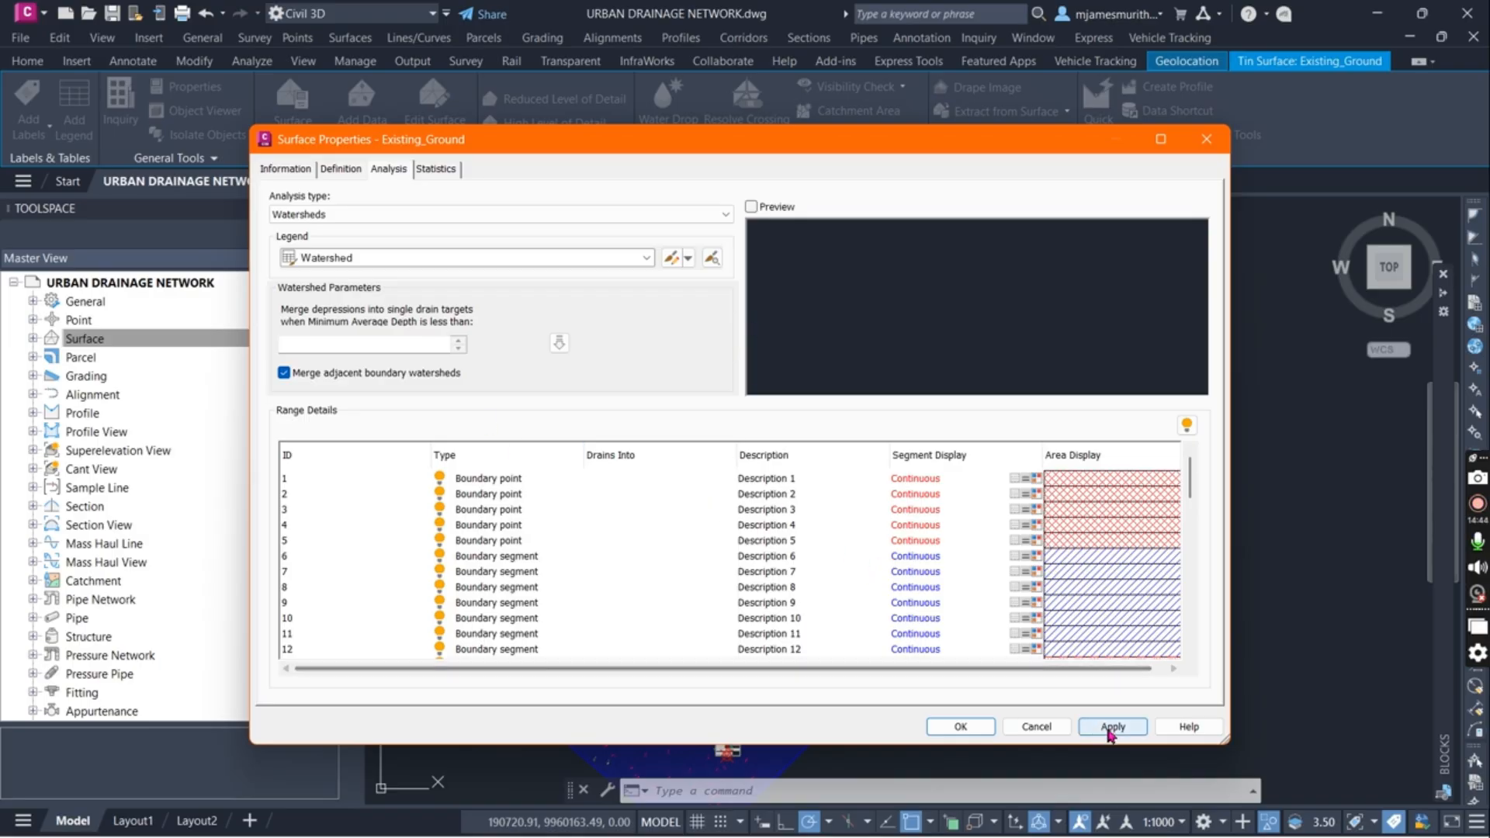
{"action": "left_click", "coordinate": [1113, 726]}
{"action": "left_click", "coordinate": [963, 730]}
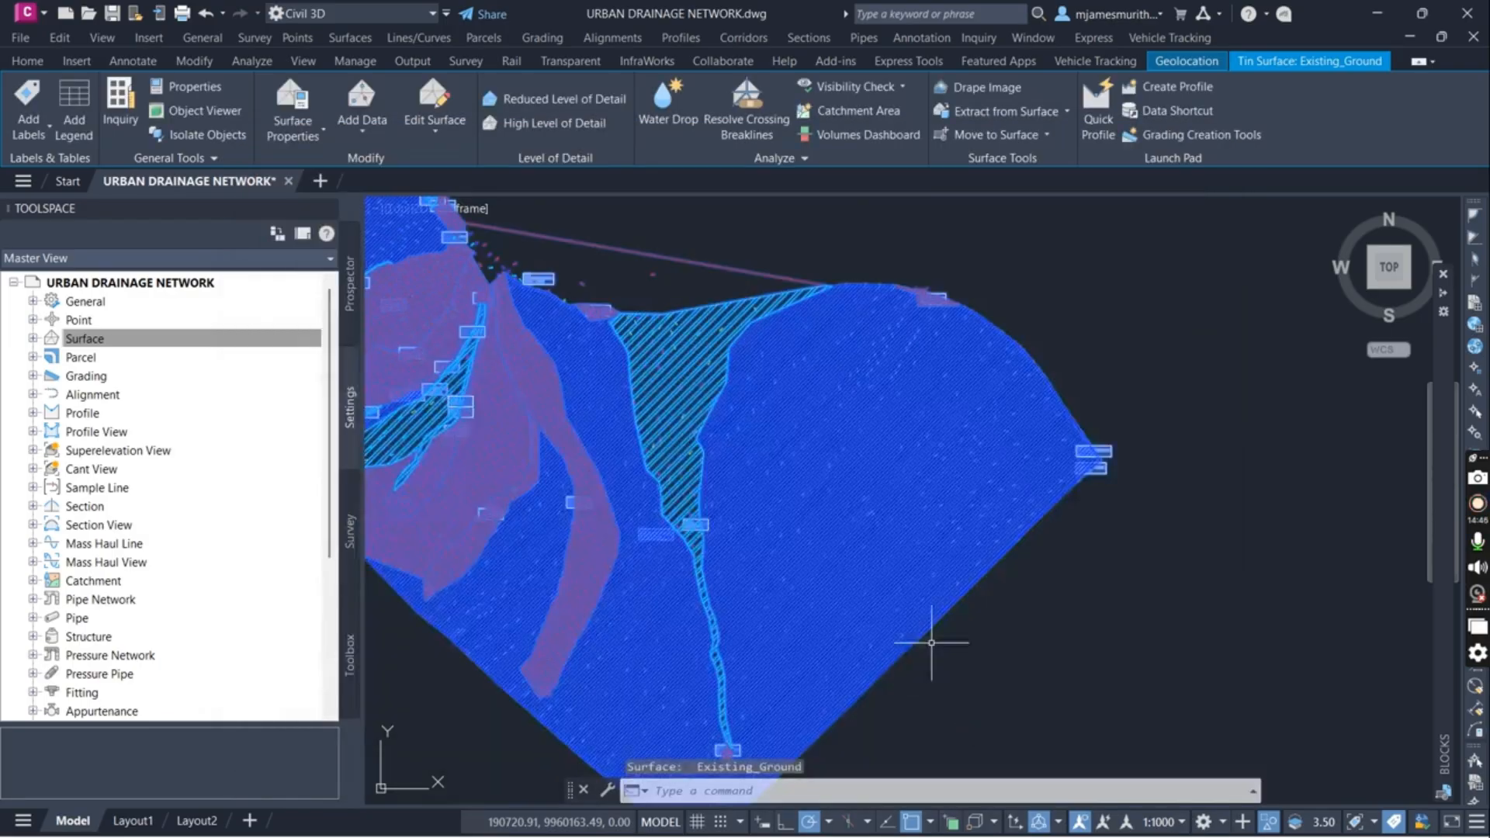
Examine the watershed areas, their hatching and the slope arrows across the Existing_Ground surface
{"action": "scroll", "coordinate": [934, 622], "scroll_direction": "down", "scroll_amount": 2}
{"action": "scroll", "coordinate": [669, 392], "scroll_direction": "up", "scroll_amount": 2}
{"action": "scroll", "coordinate": [528, 373], "scroll_direction": "up", "scroll_amount": 2}
{"action": "scroll", "coordinate": [535, 332], "scroll_direction": "down", "scroll_amount": 3}
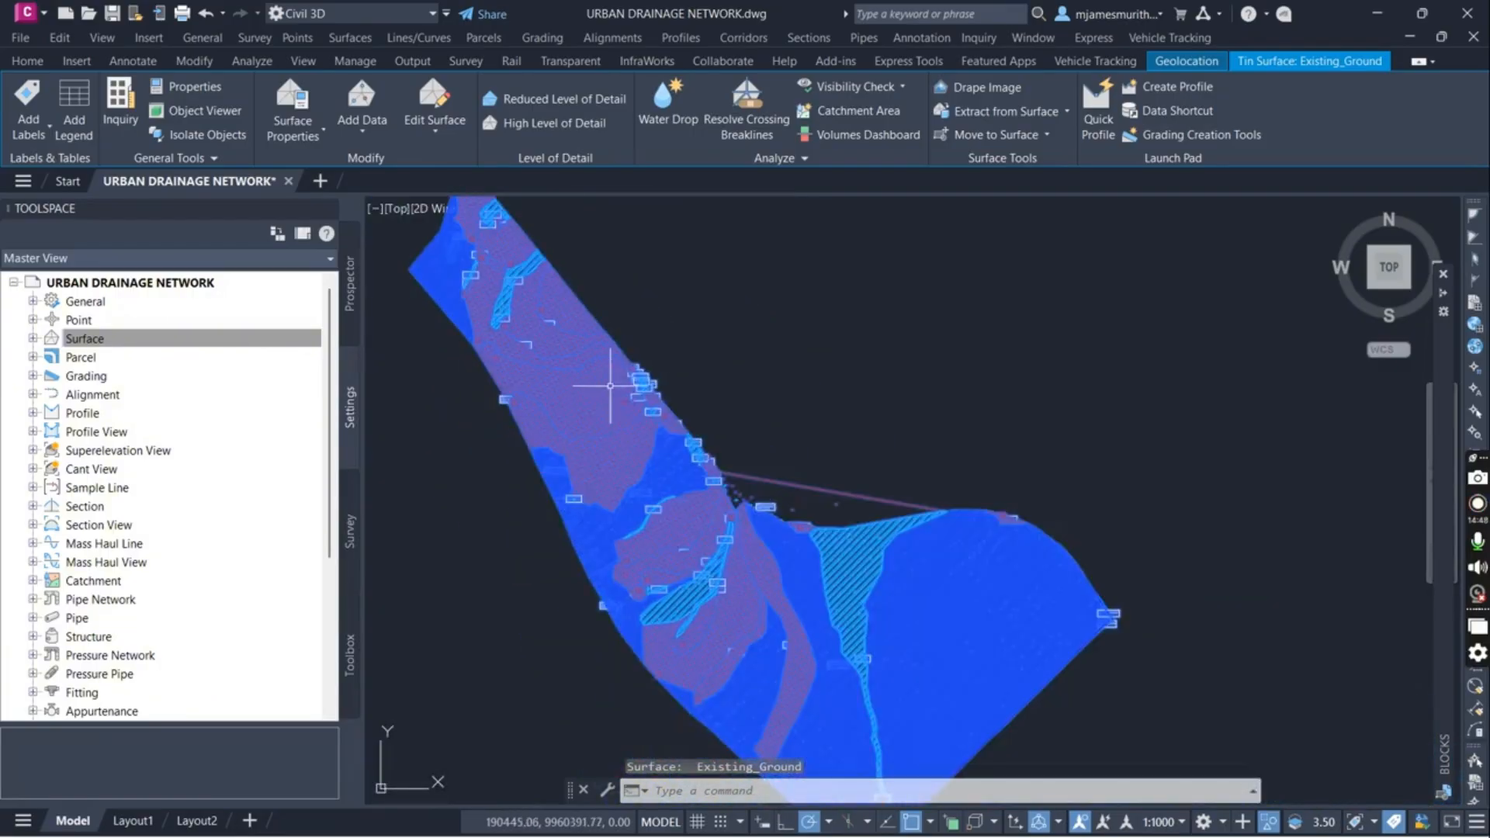
{"action": "scroll", "coordinate": [905, 583], "scroll_direction": "up", "scroll_amount": 2}
{"action": "scroll", "coordinate": [639, 436], "scroll_direction": "down", "scroll_amount": 3}
{"action": "scroll", "coordinate": [681, 432], "scroll_direction": "up", "scroll_amount": 5}
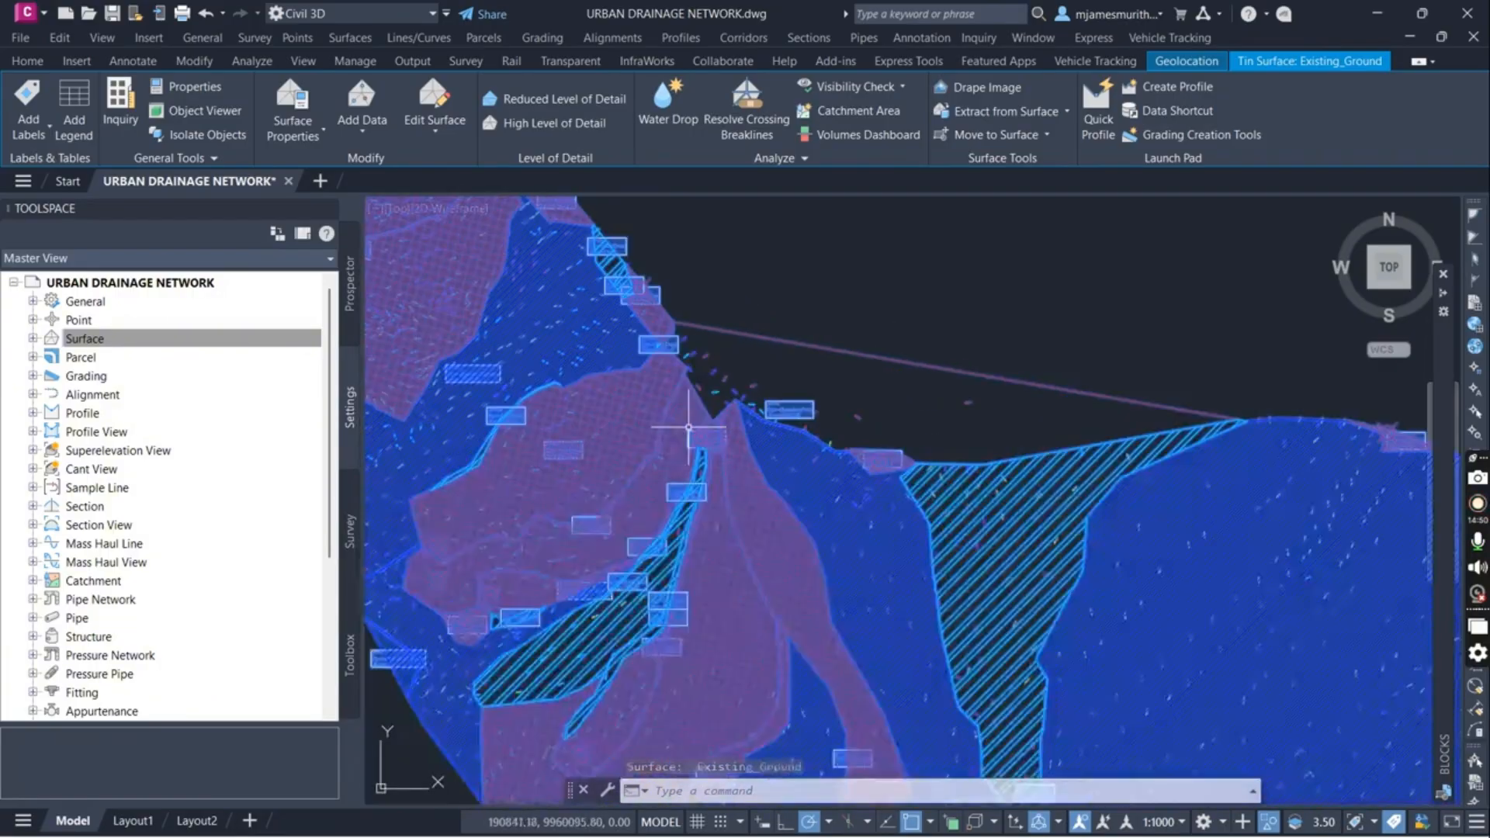
{"action": "scroll", "coordinate": [705, 439], "scroll_direction": "down", "scroll_amount": 3}
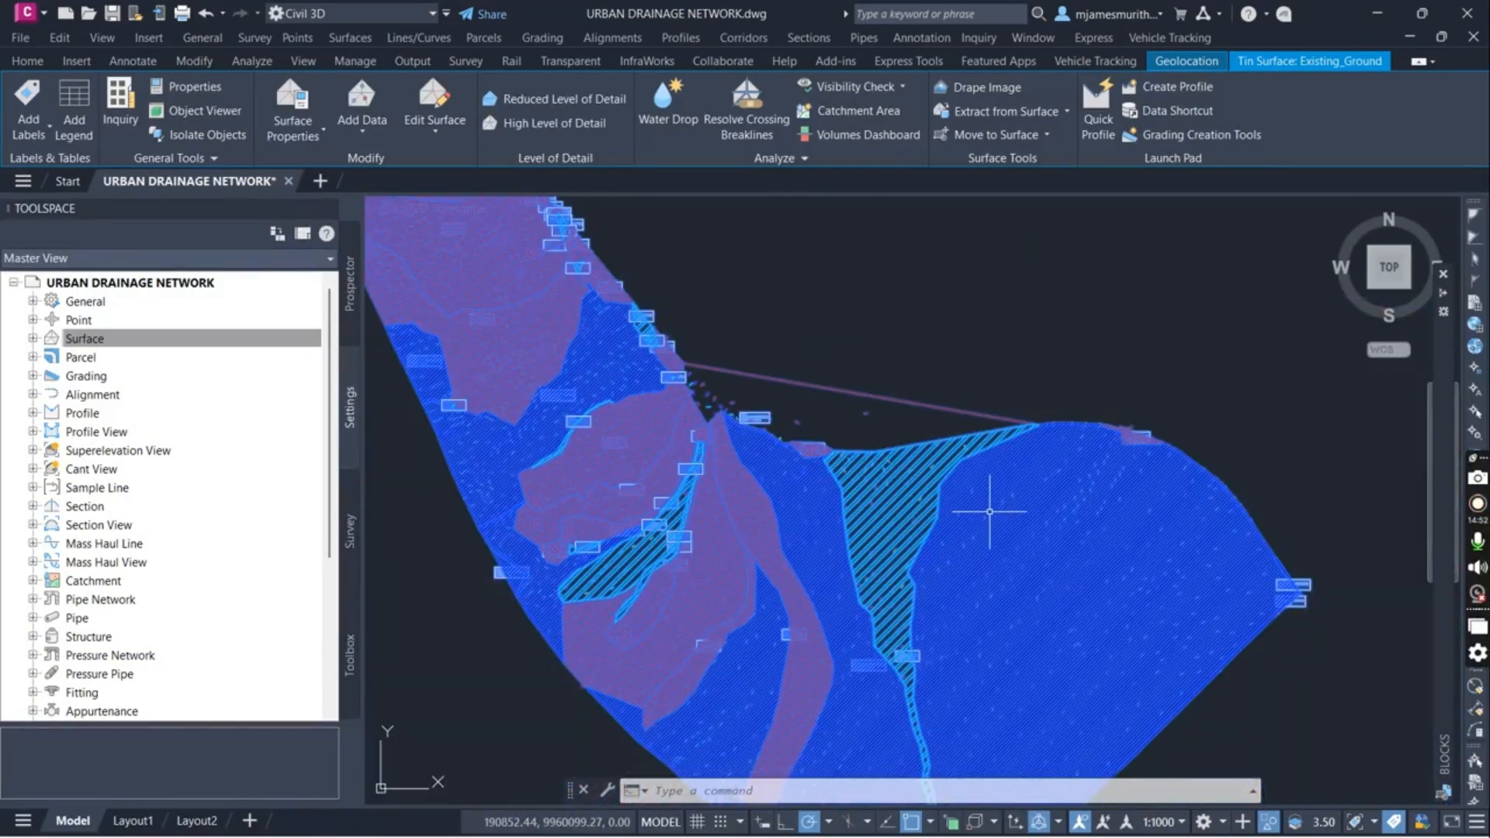